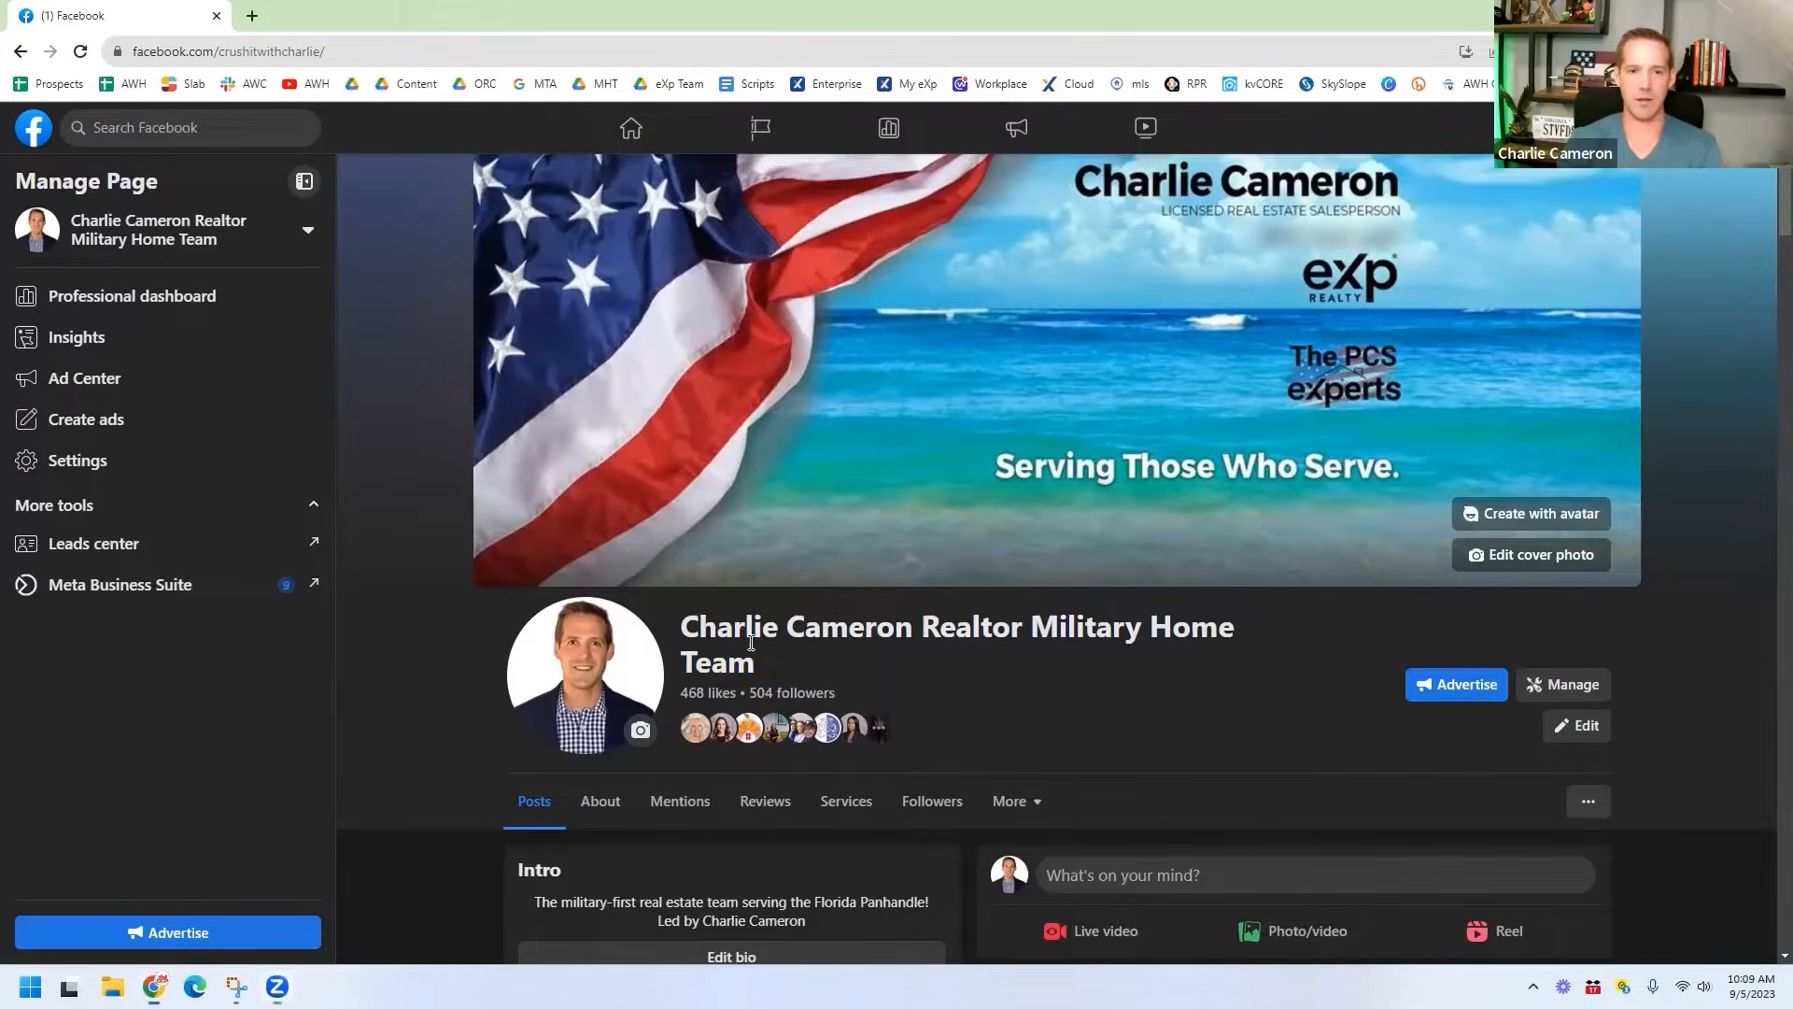
Step: Select the real estate team's full Page name on its Facebook business Page
left_click_drag(759, 669, 685, 631)
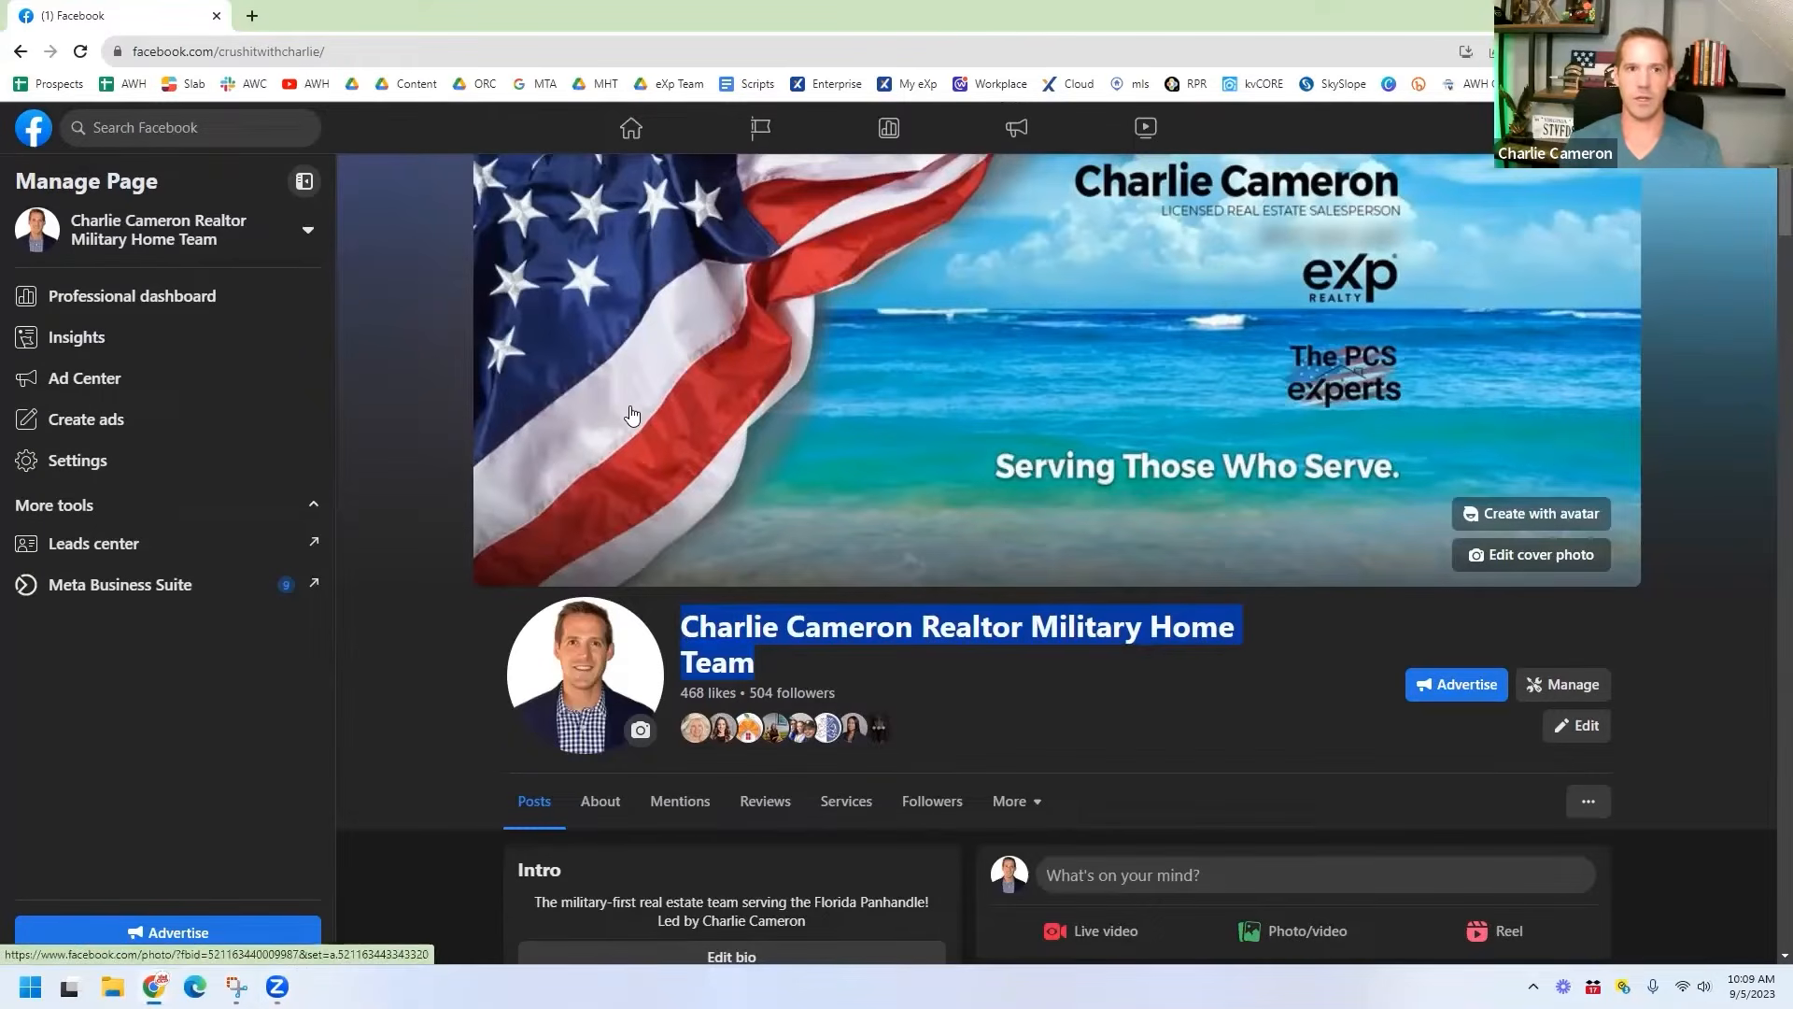
Step: In a new tab, search Google for the realtor's name with 'realtor mn' and browse the results
left_click(258, 17)
type("google.com")
key("Return")
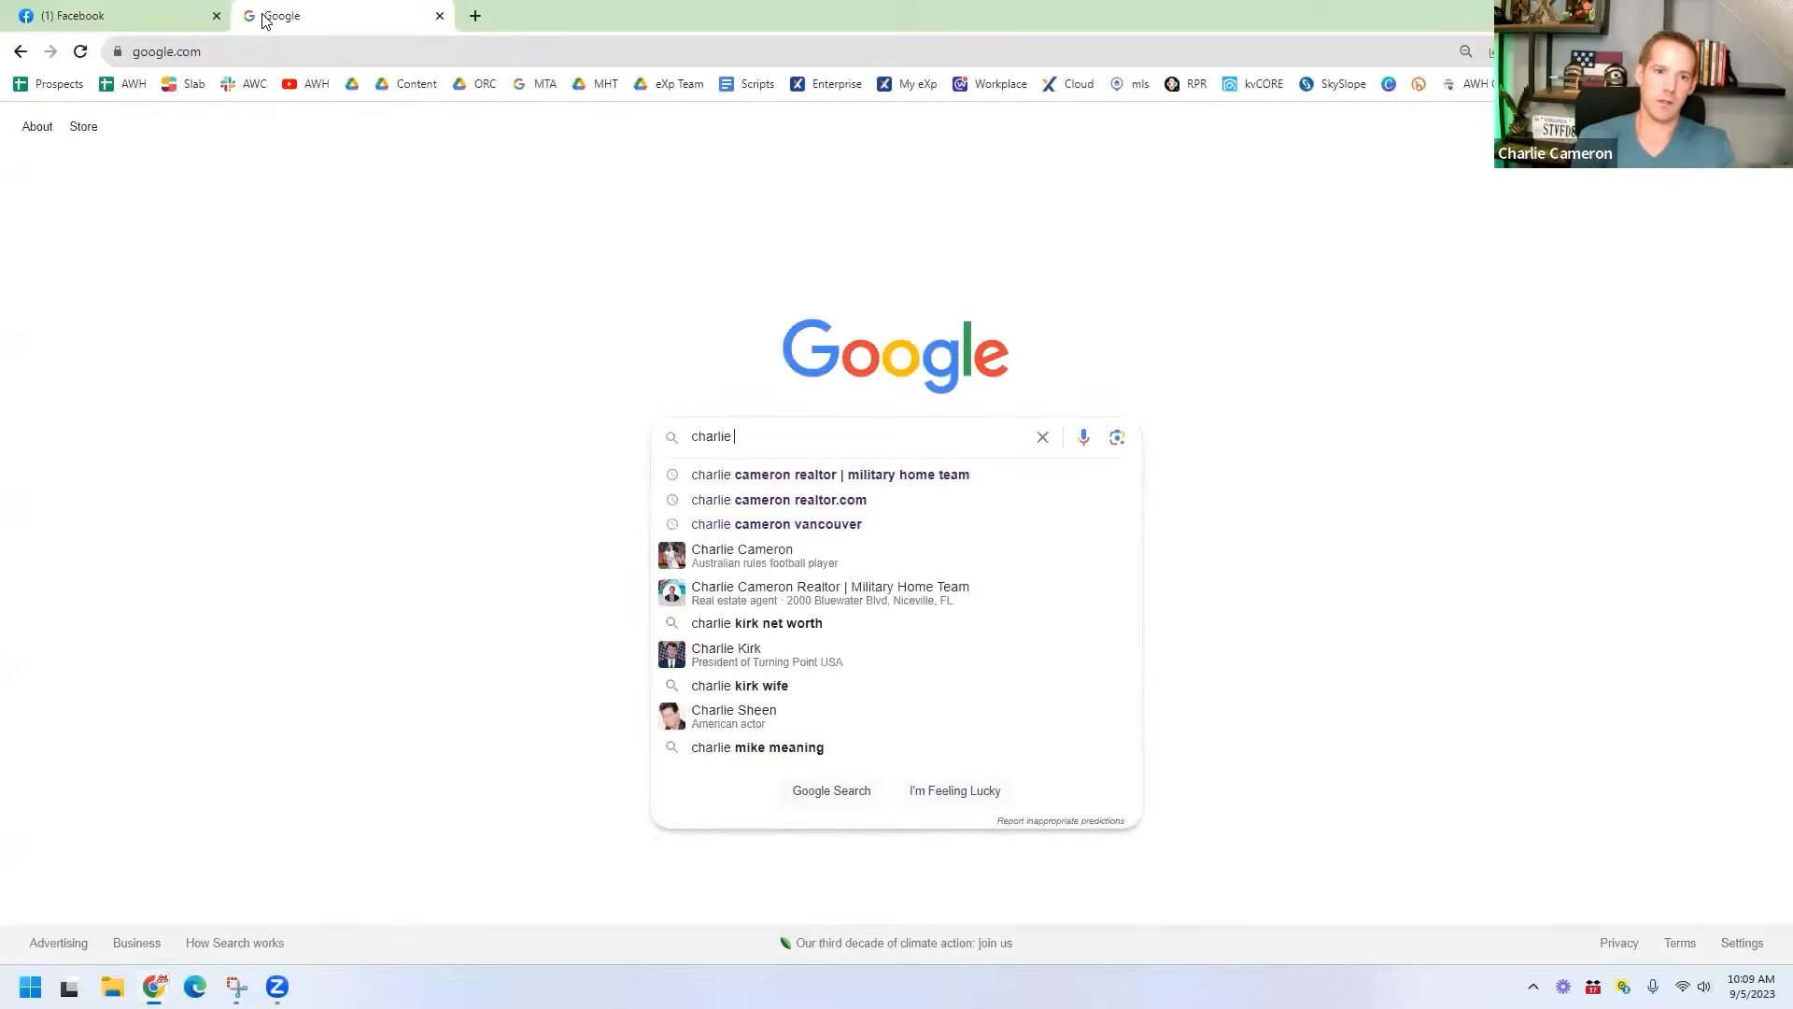
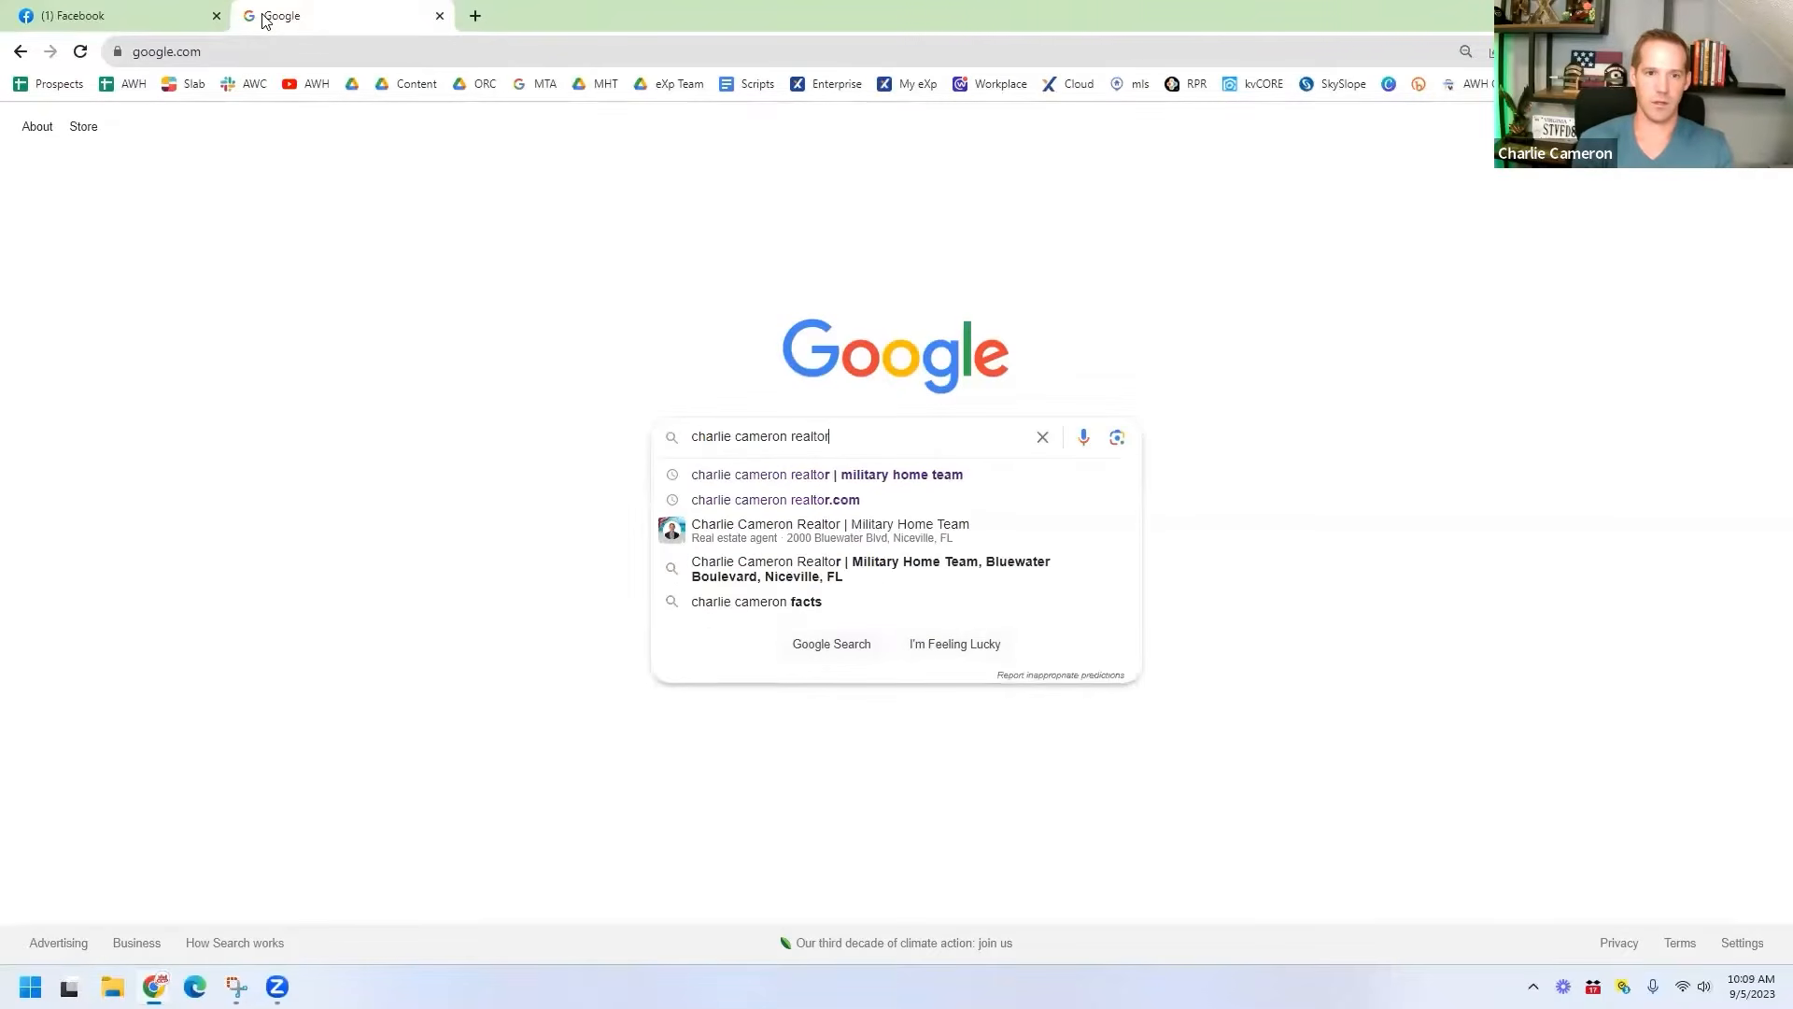
key("Return")
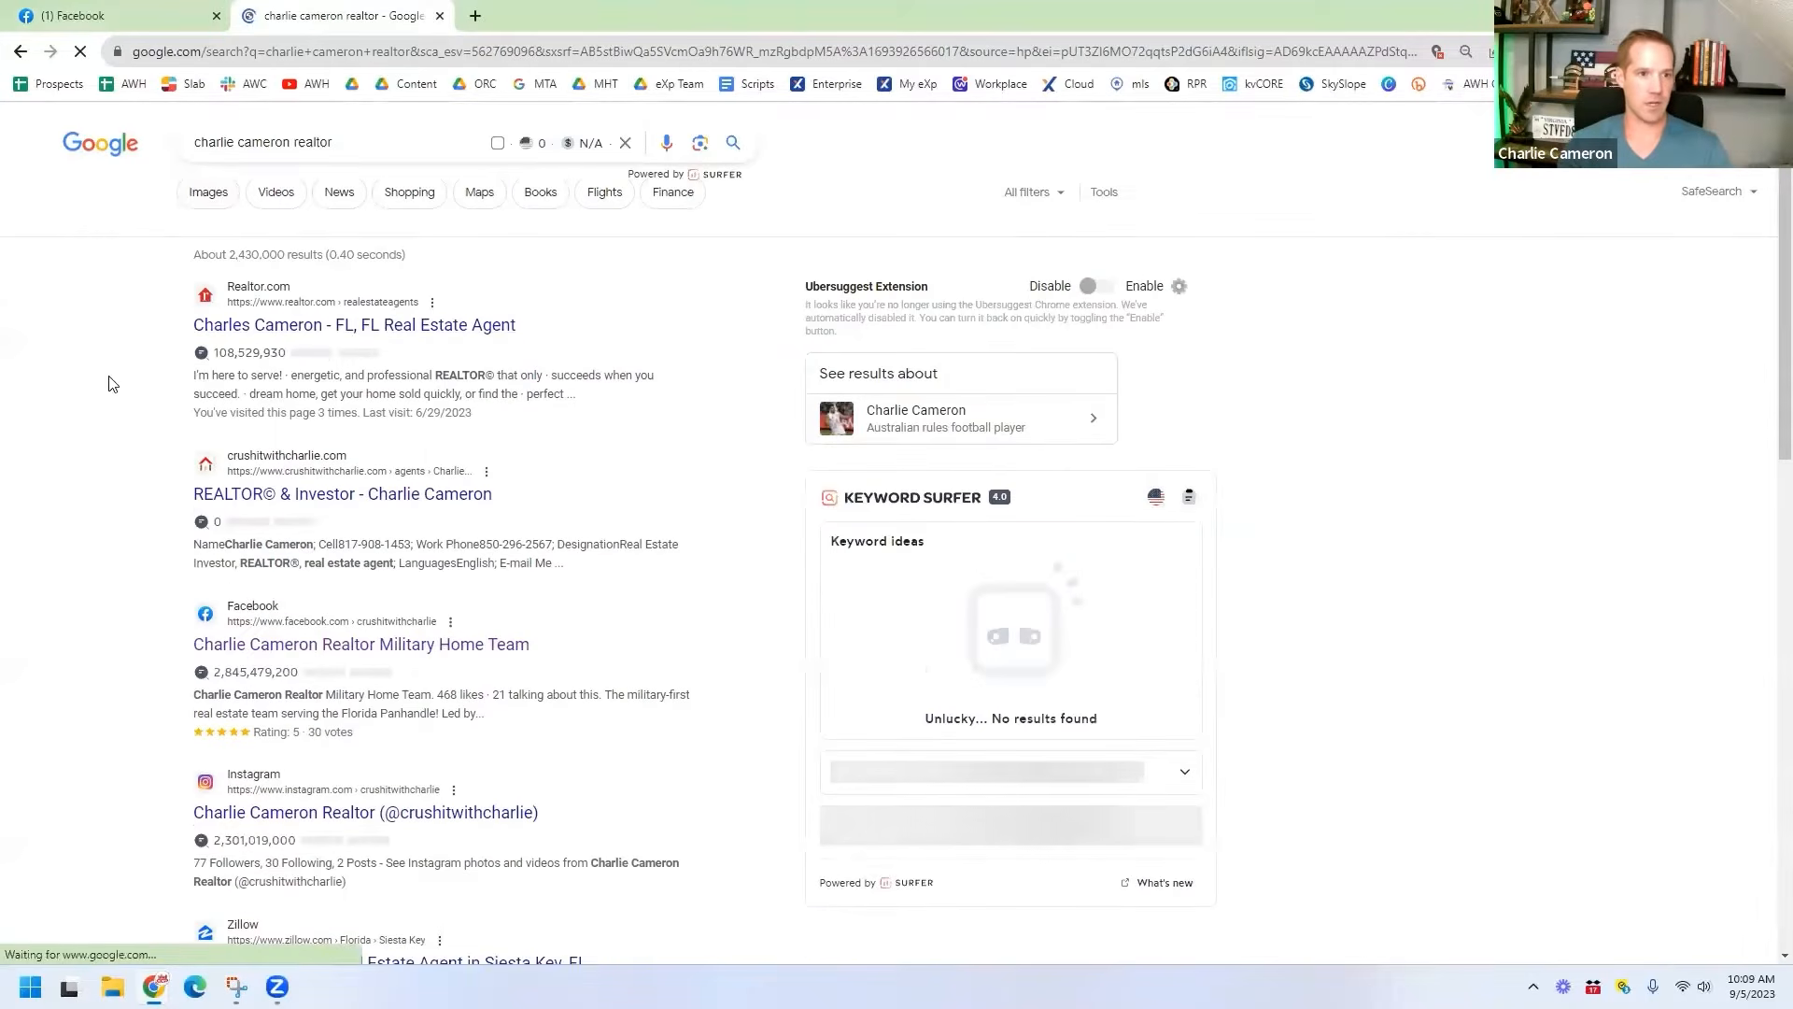
scroll(108, 399, "down", 1)
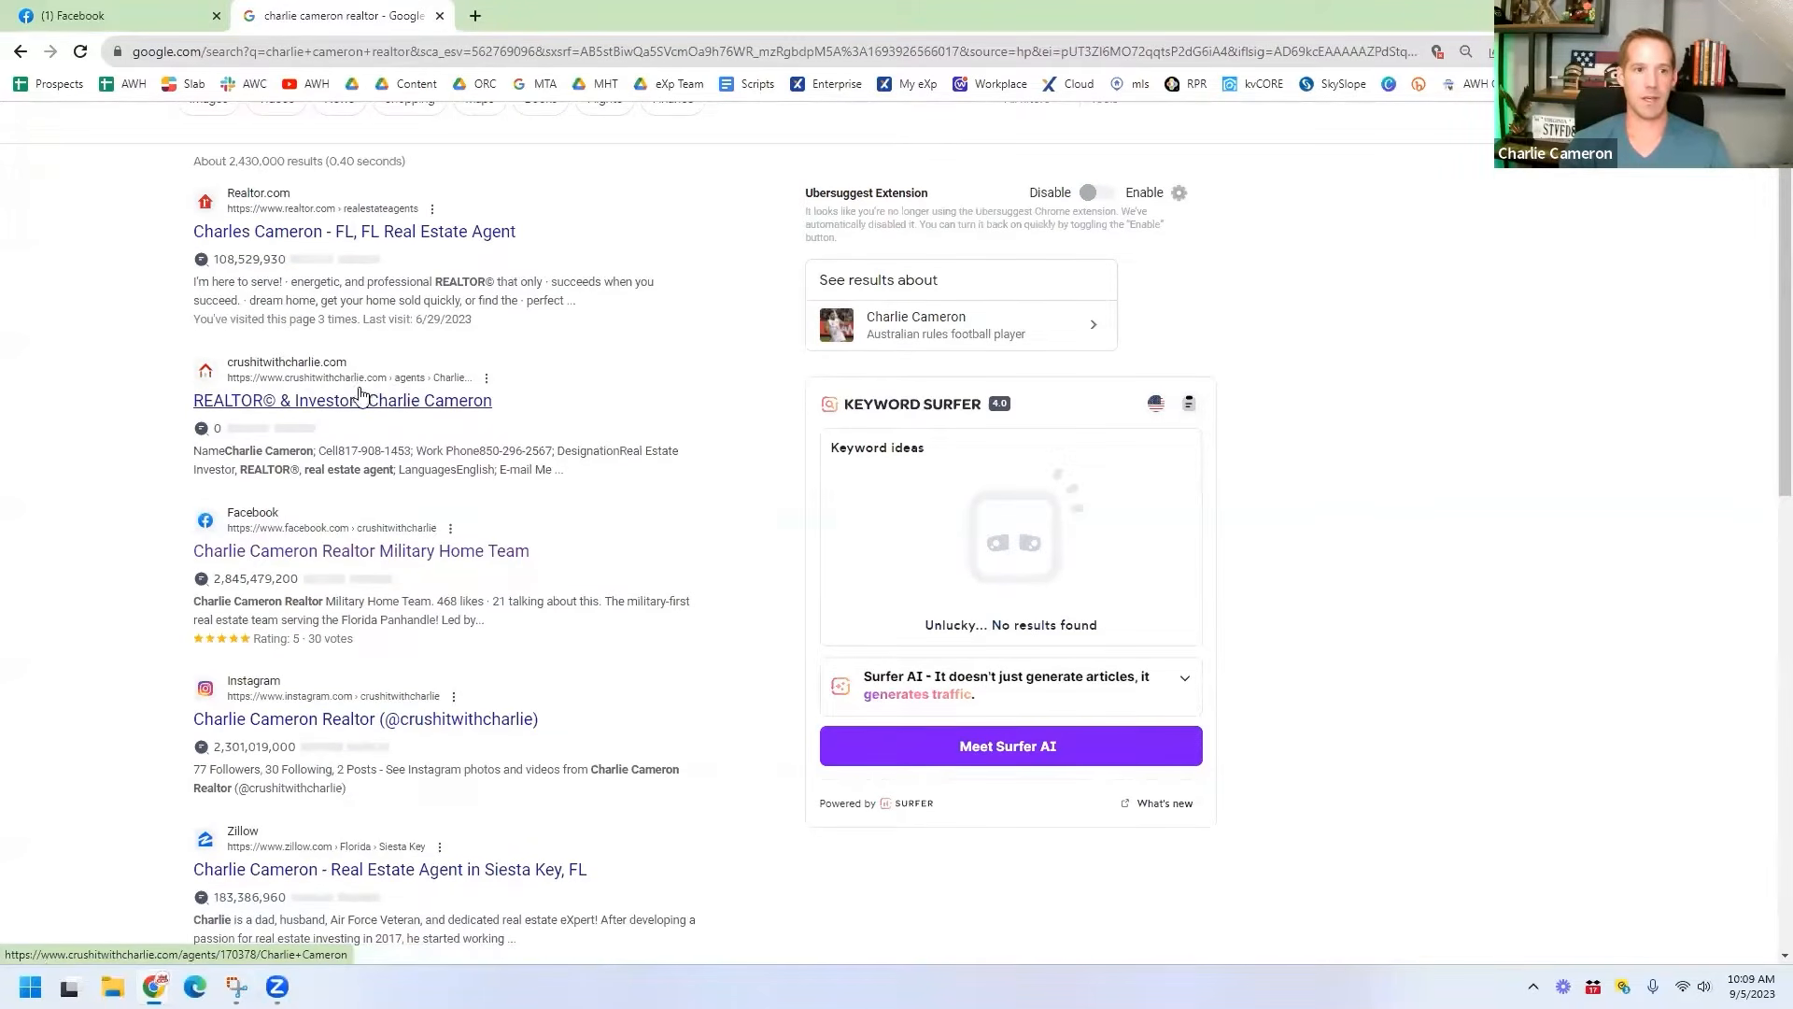
scroll(56, 401, "down", 1)
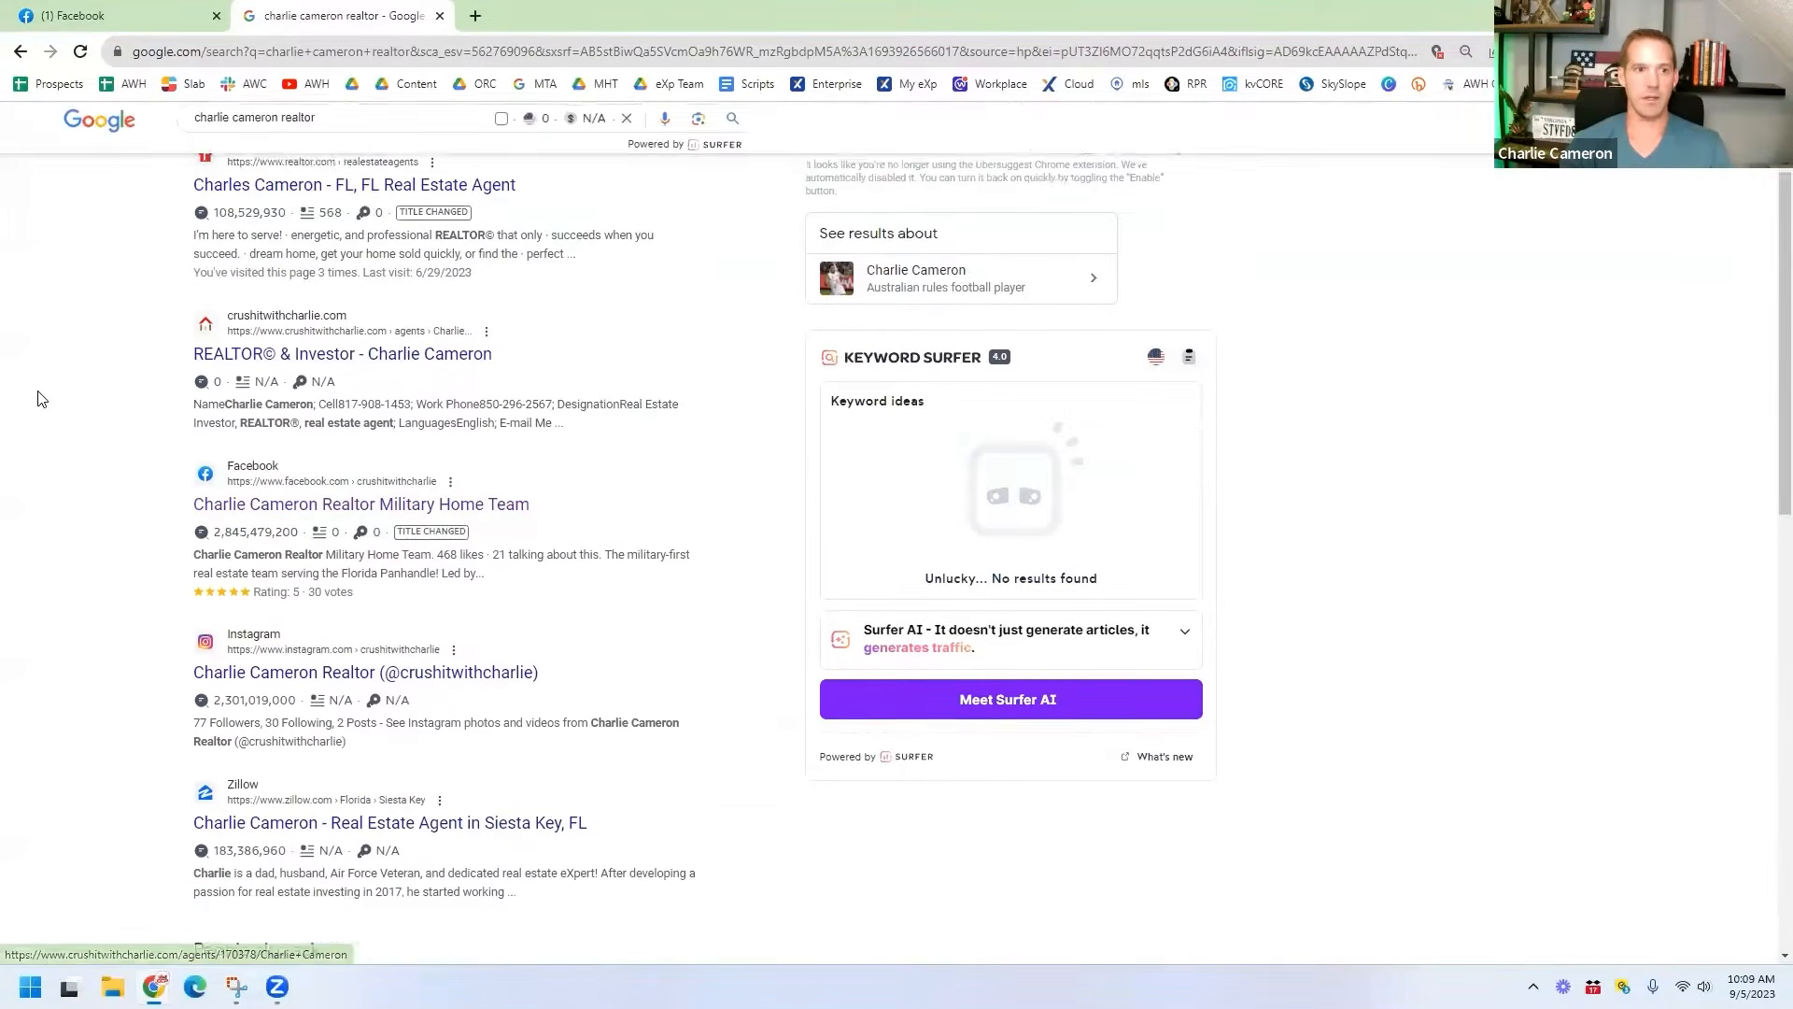
scroll(116, 430, "down", 1)
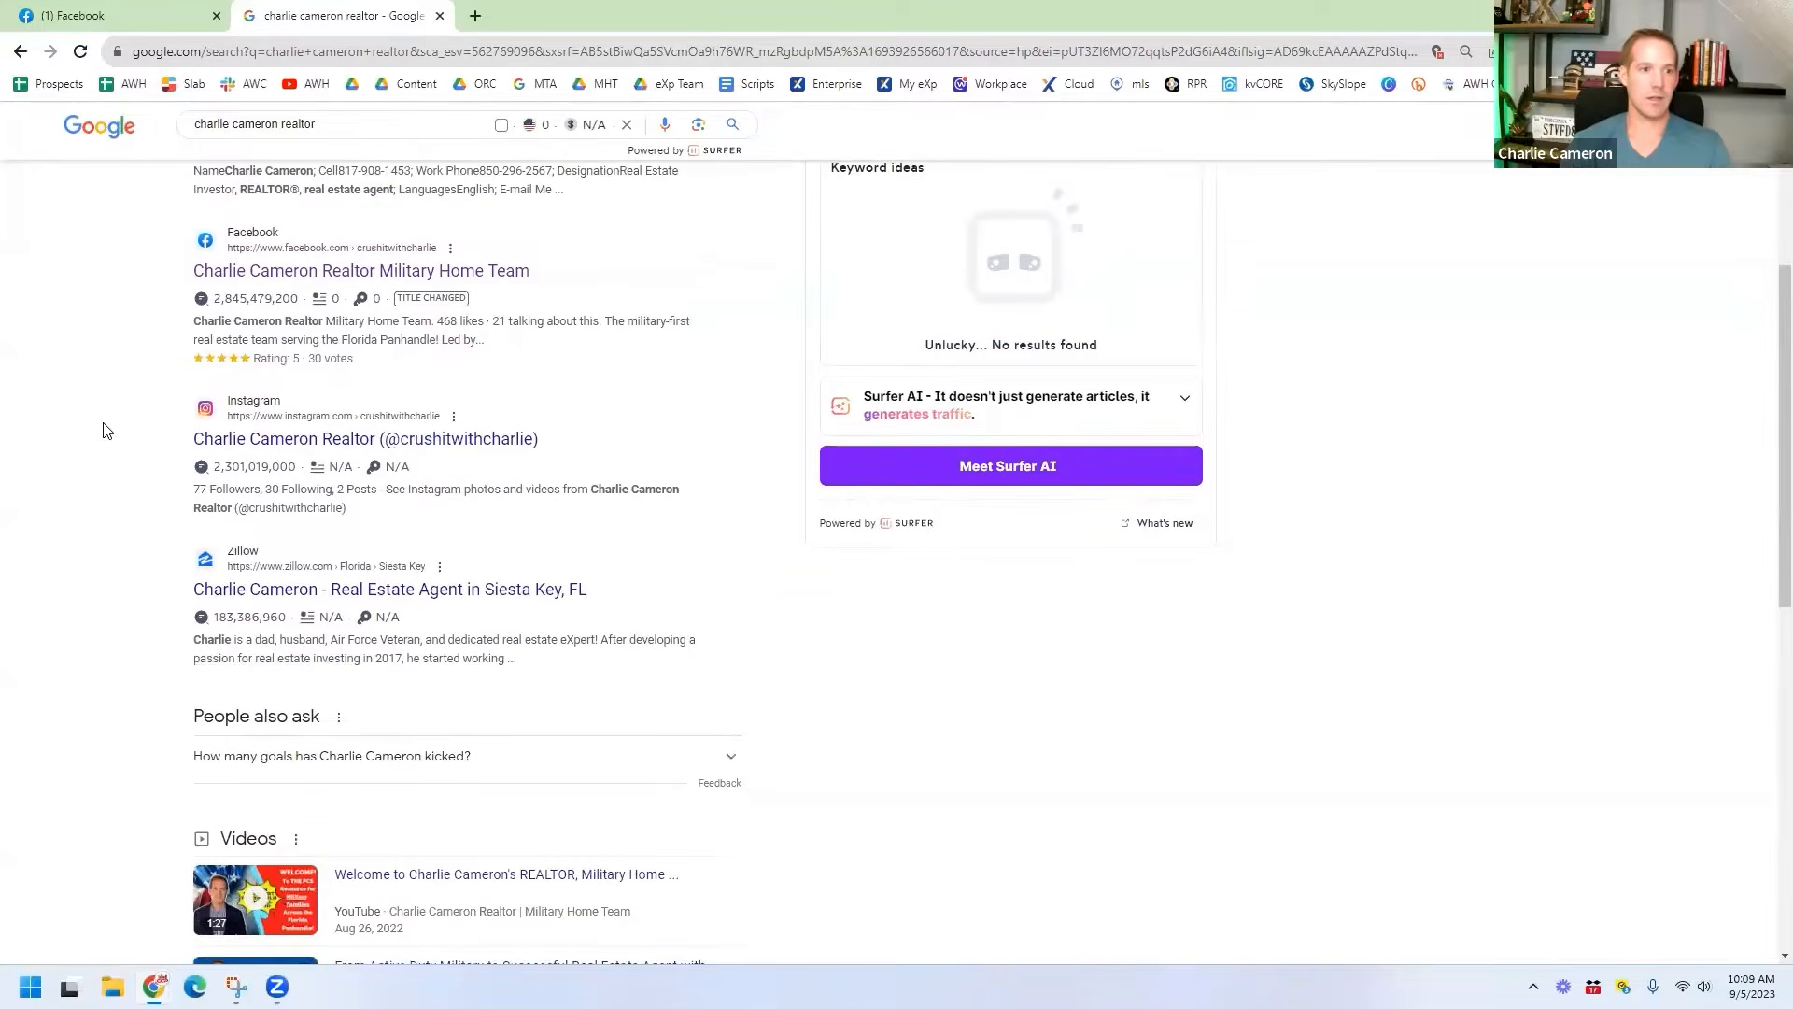
scroll(94, 441, "down", 2)
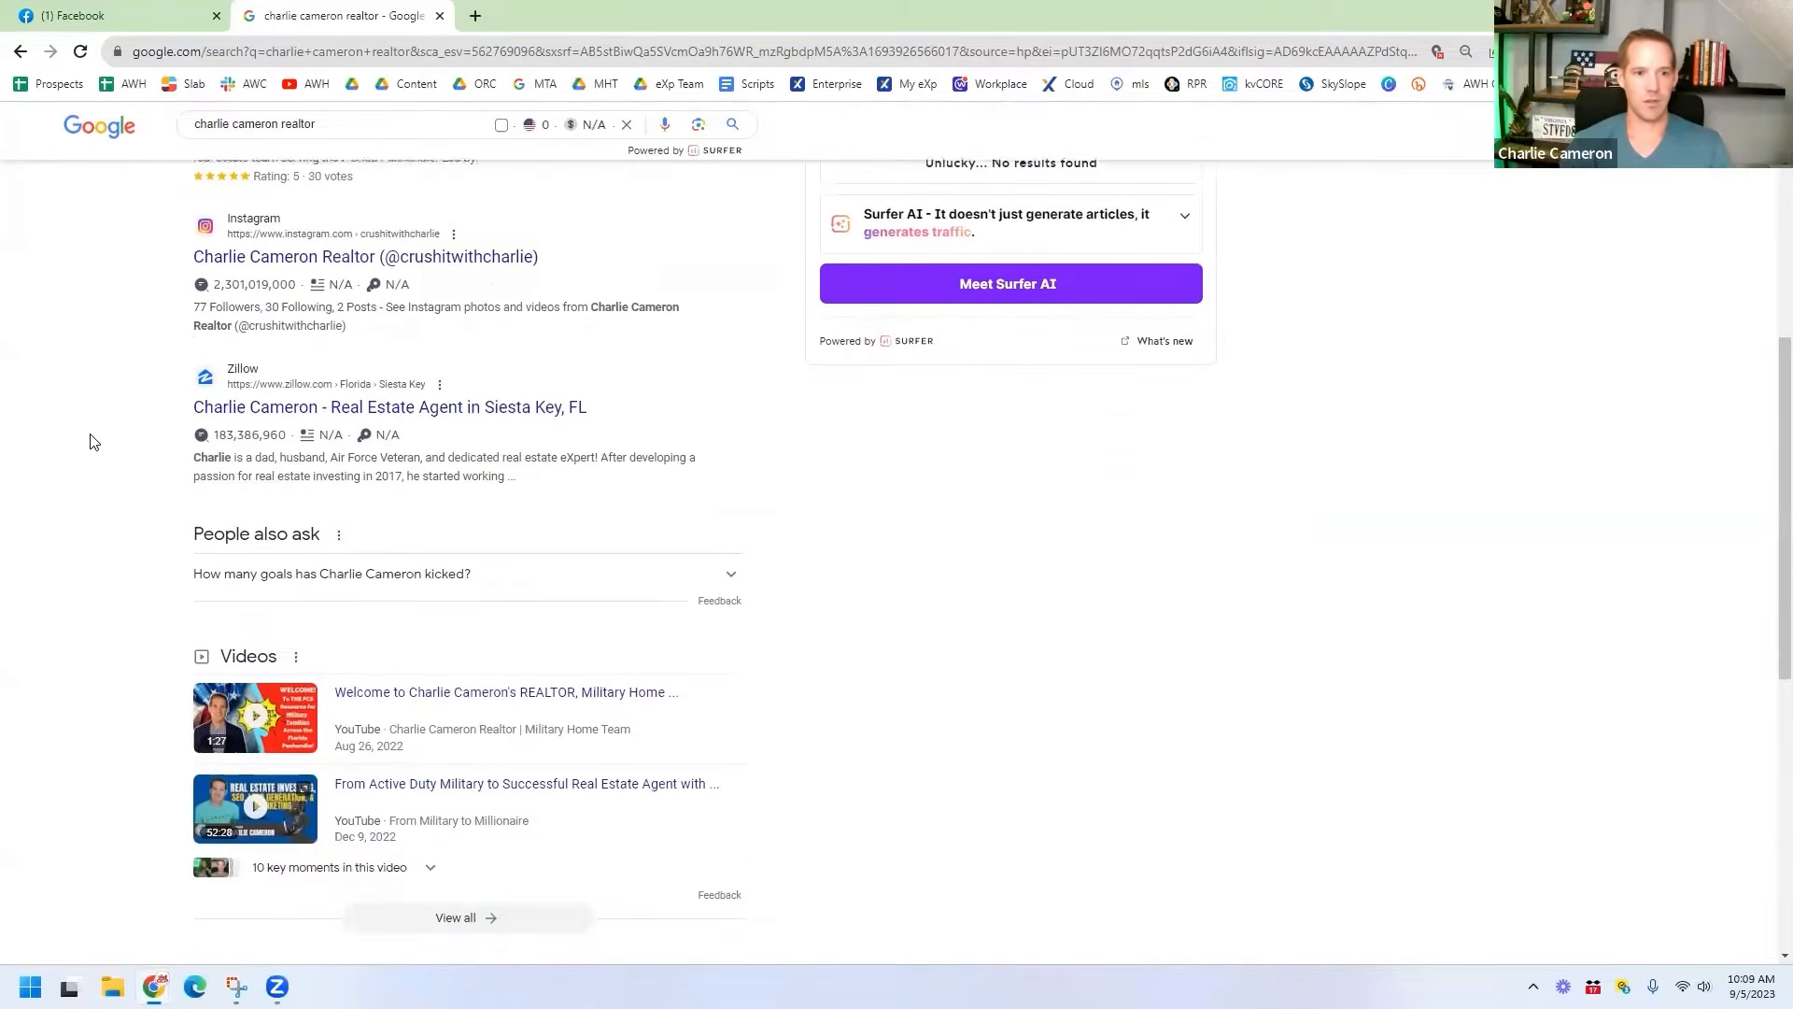
scroll(14, 389, "down", 2)
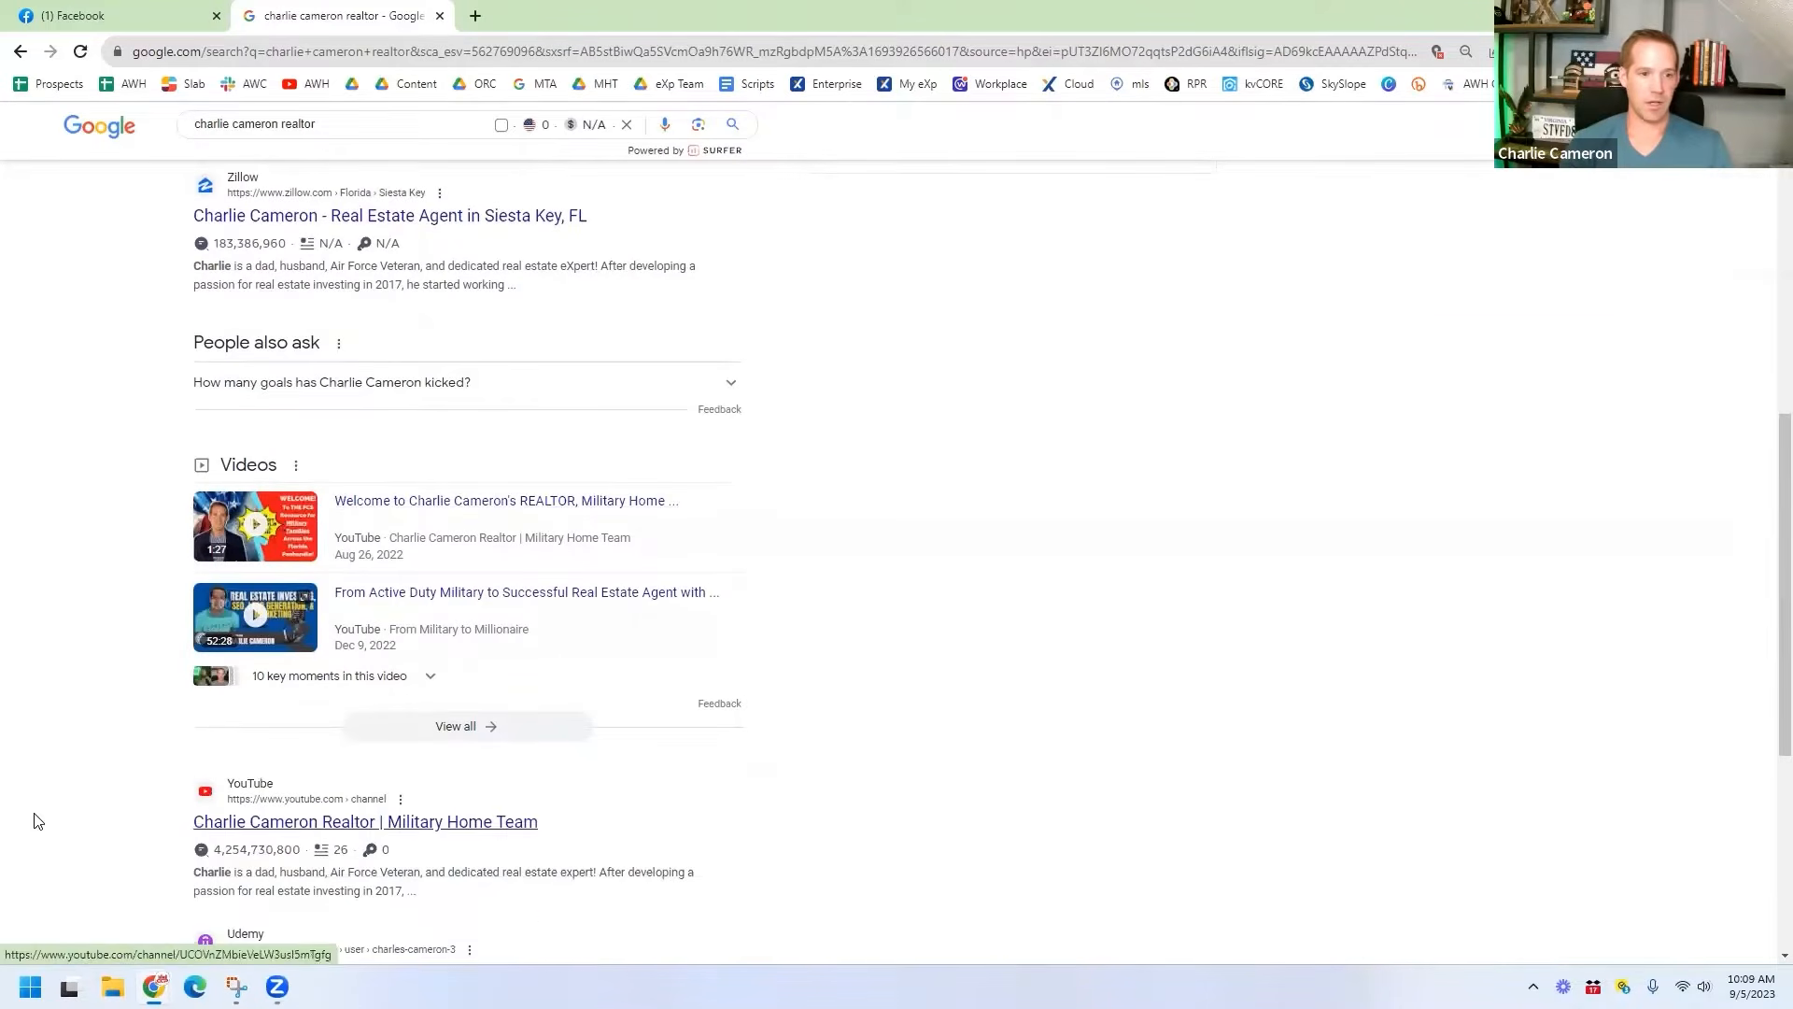
scroll(37, 820, "down", 4)
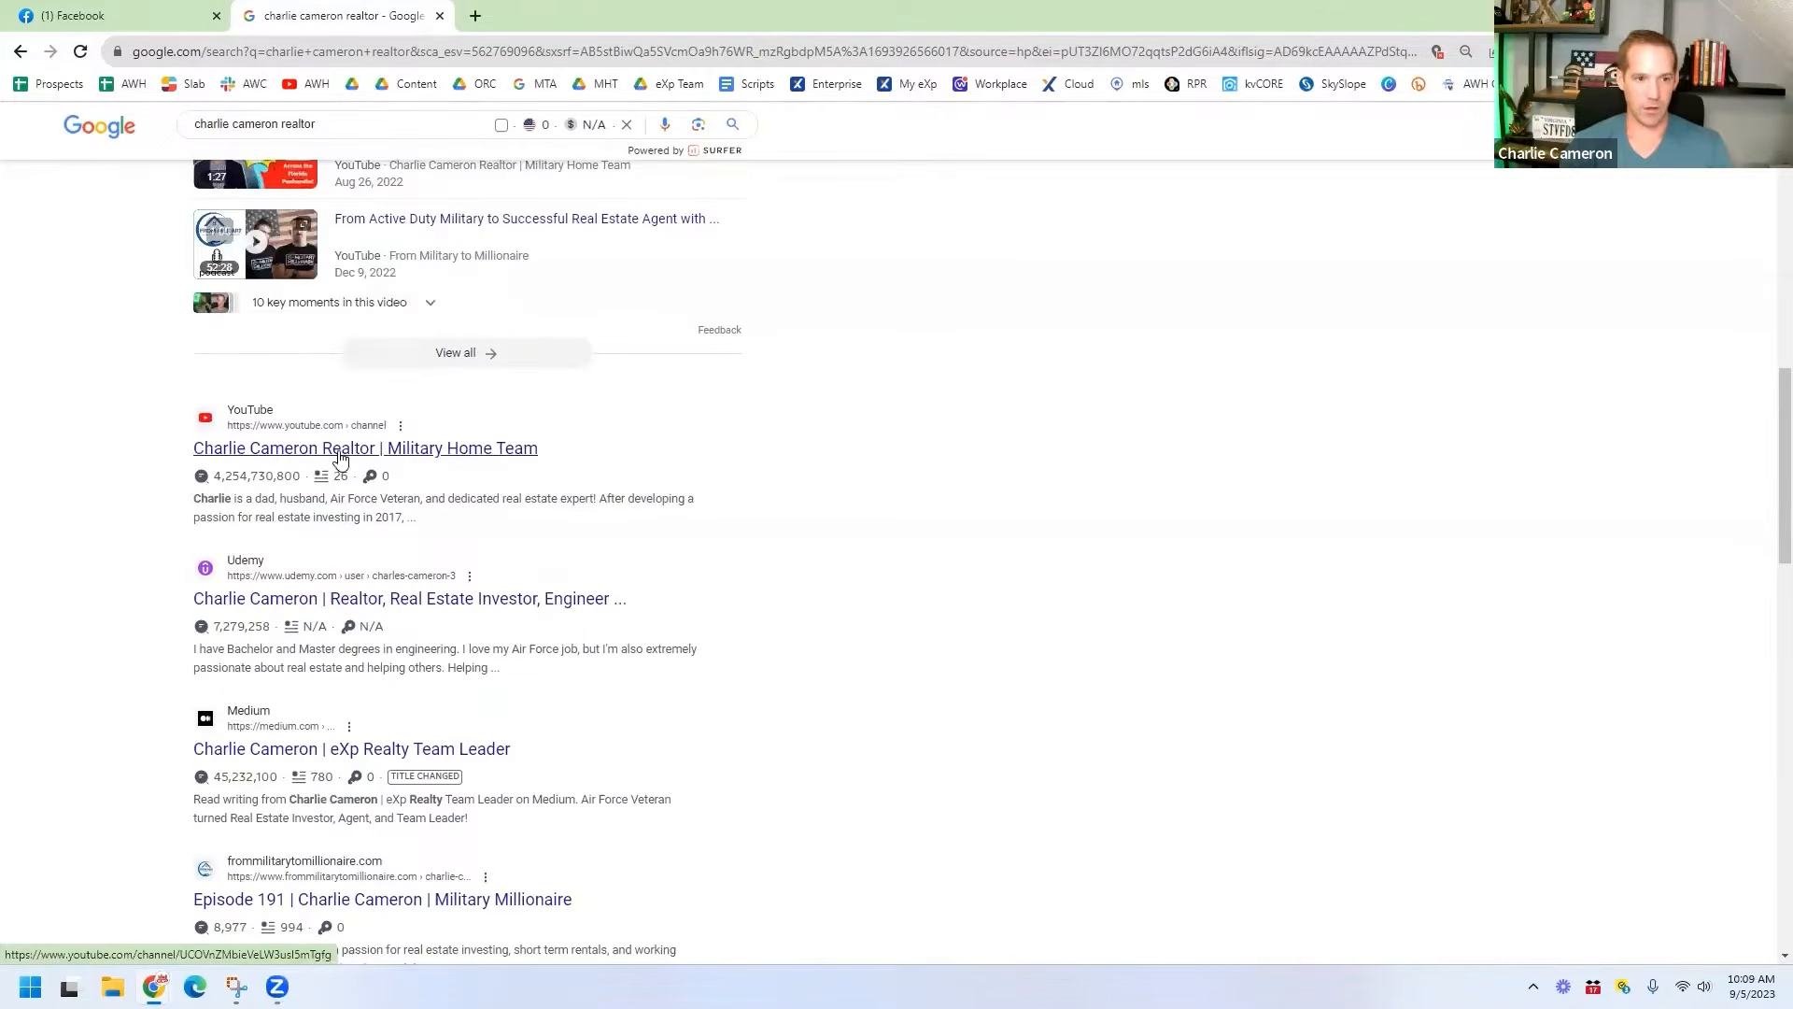
scroll(1302, 461, "down", 1)
scroll(1302, 460, "down", 2)
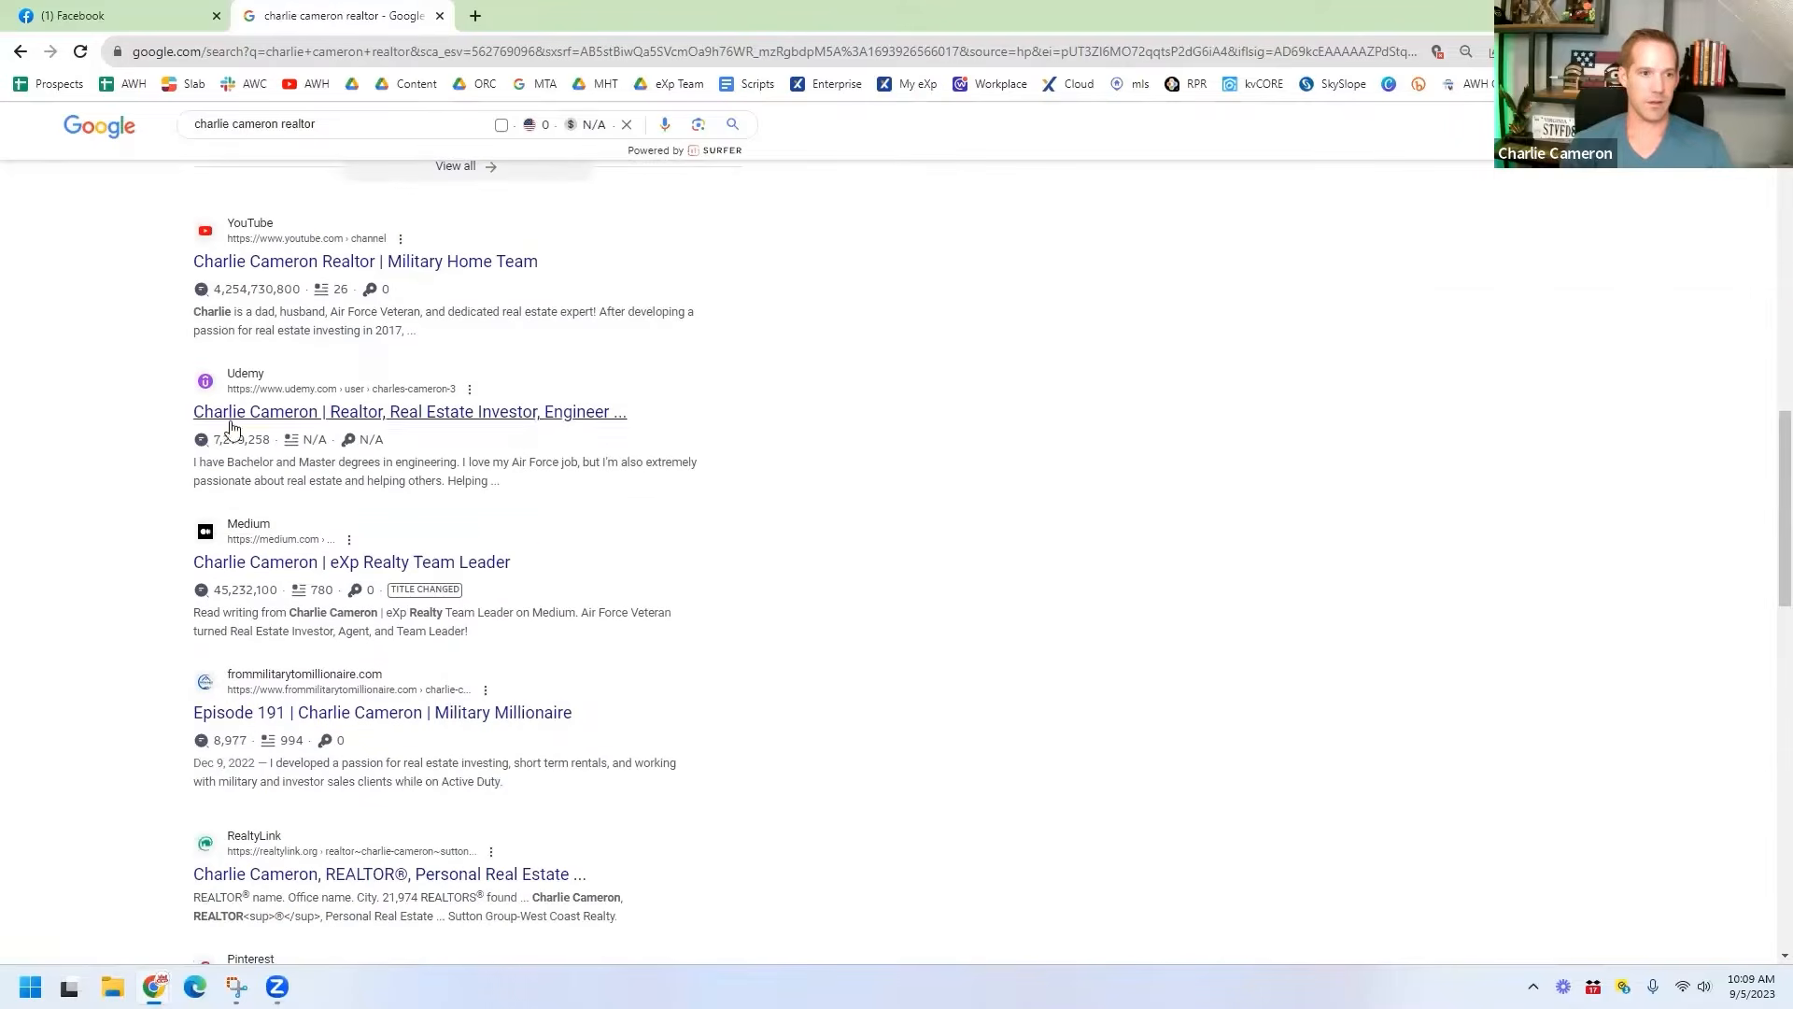
scroll(107, 509, "down", 2)
scroll(108, 509, "up", 10)
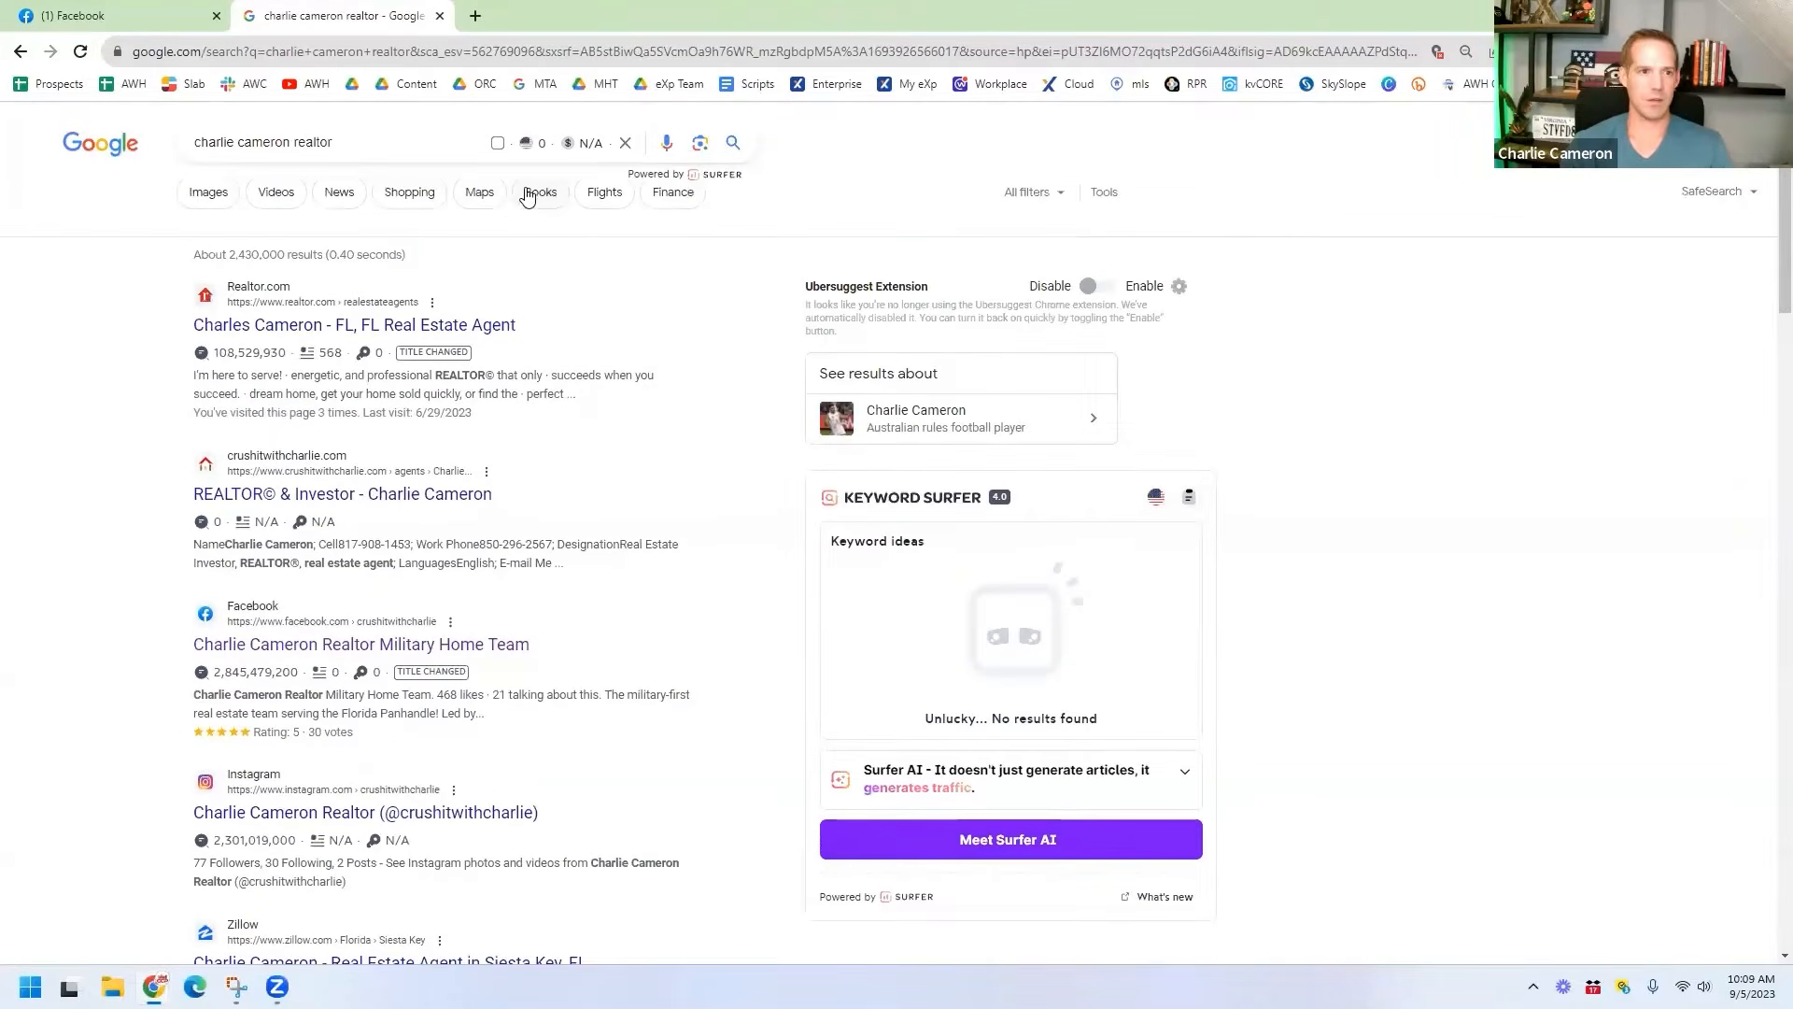
Step: Refine the search with 'military home team' to find the 34-review Business Profile, then return to Facebook
left_click(370, 138)
type("military gh")
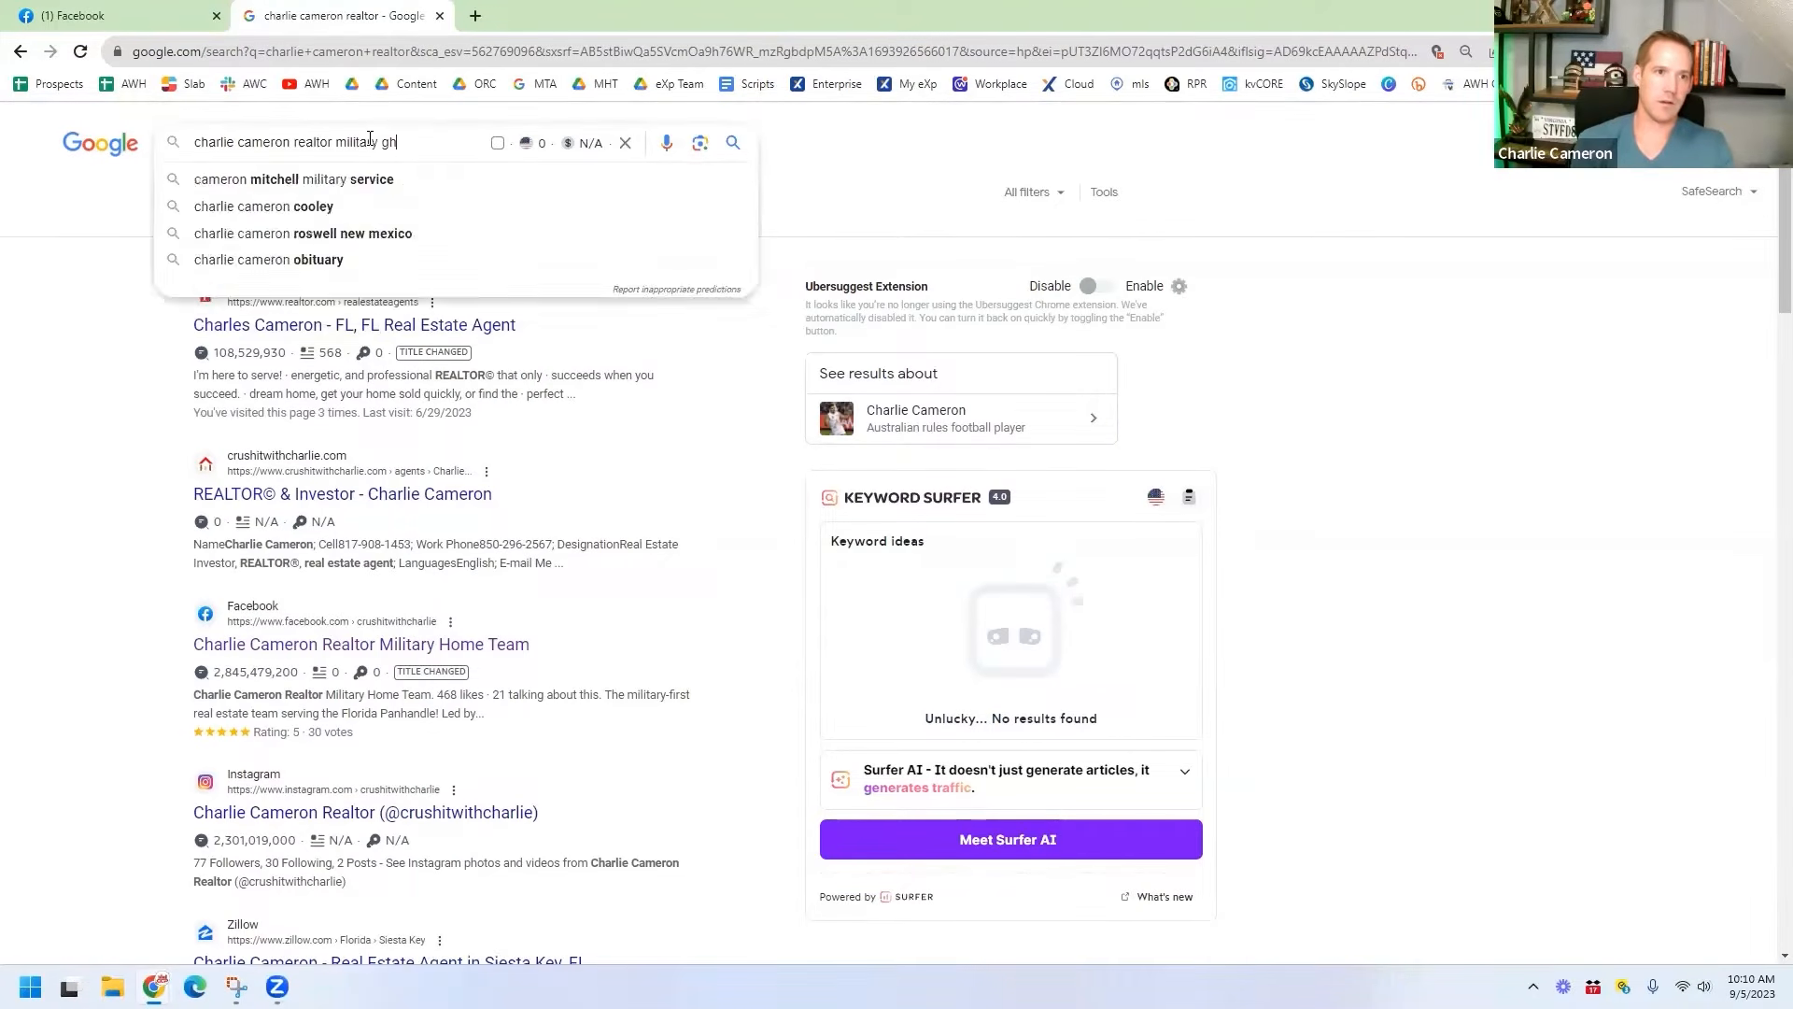
key("BackSpace")
key("BackSpace")
type("home team")
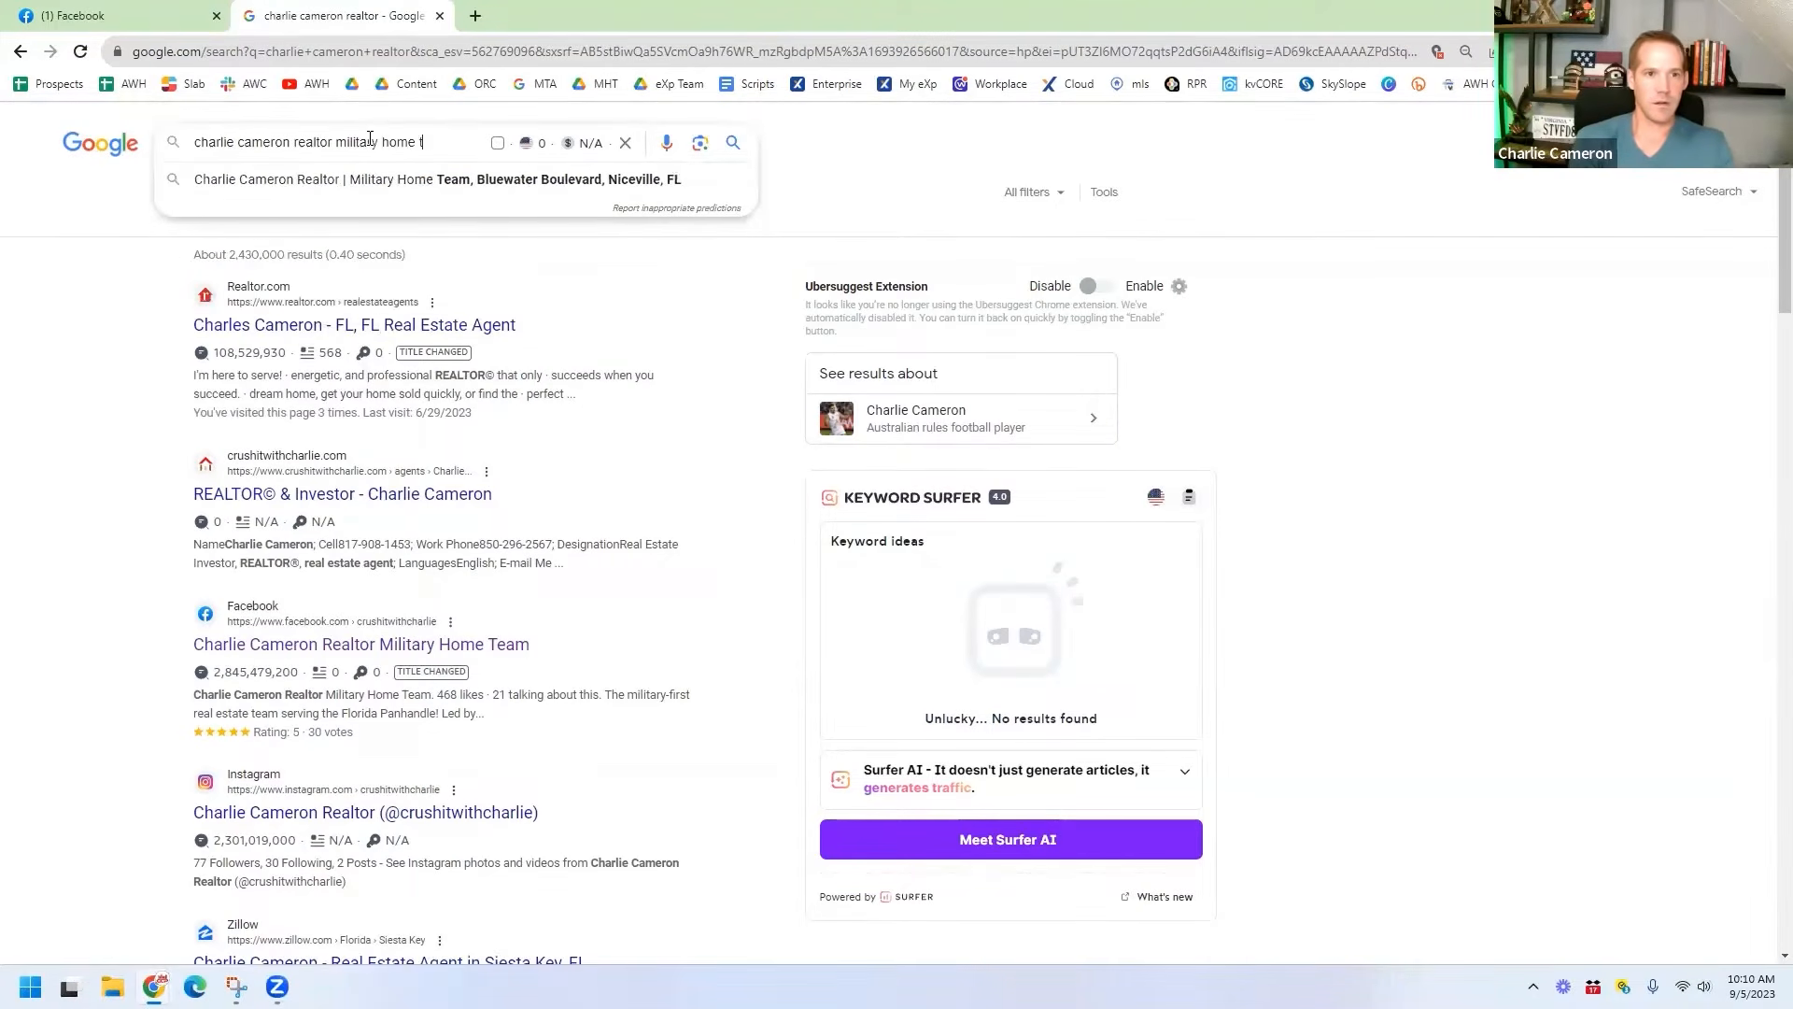
key("Return")
scroll(140, 561, "down", 10)
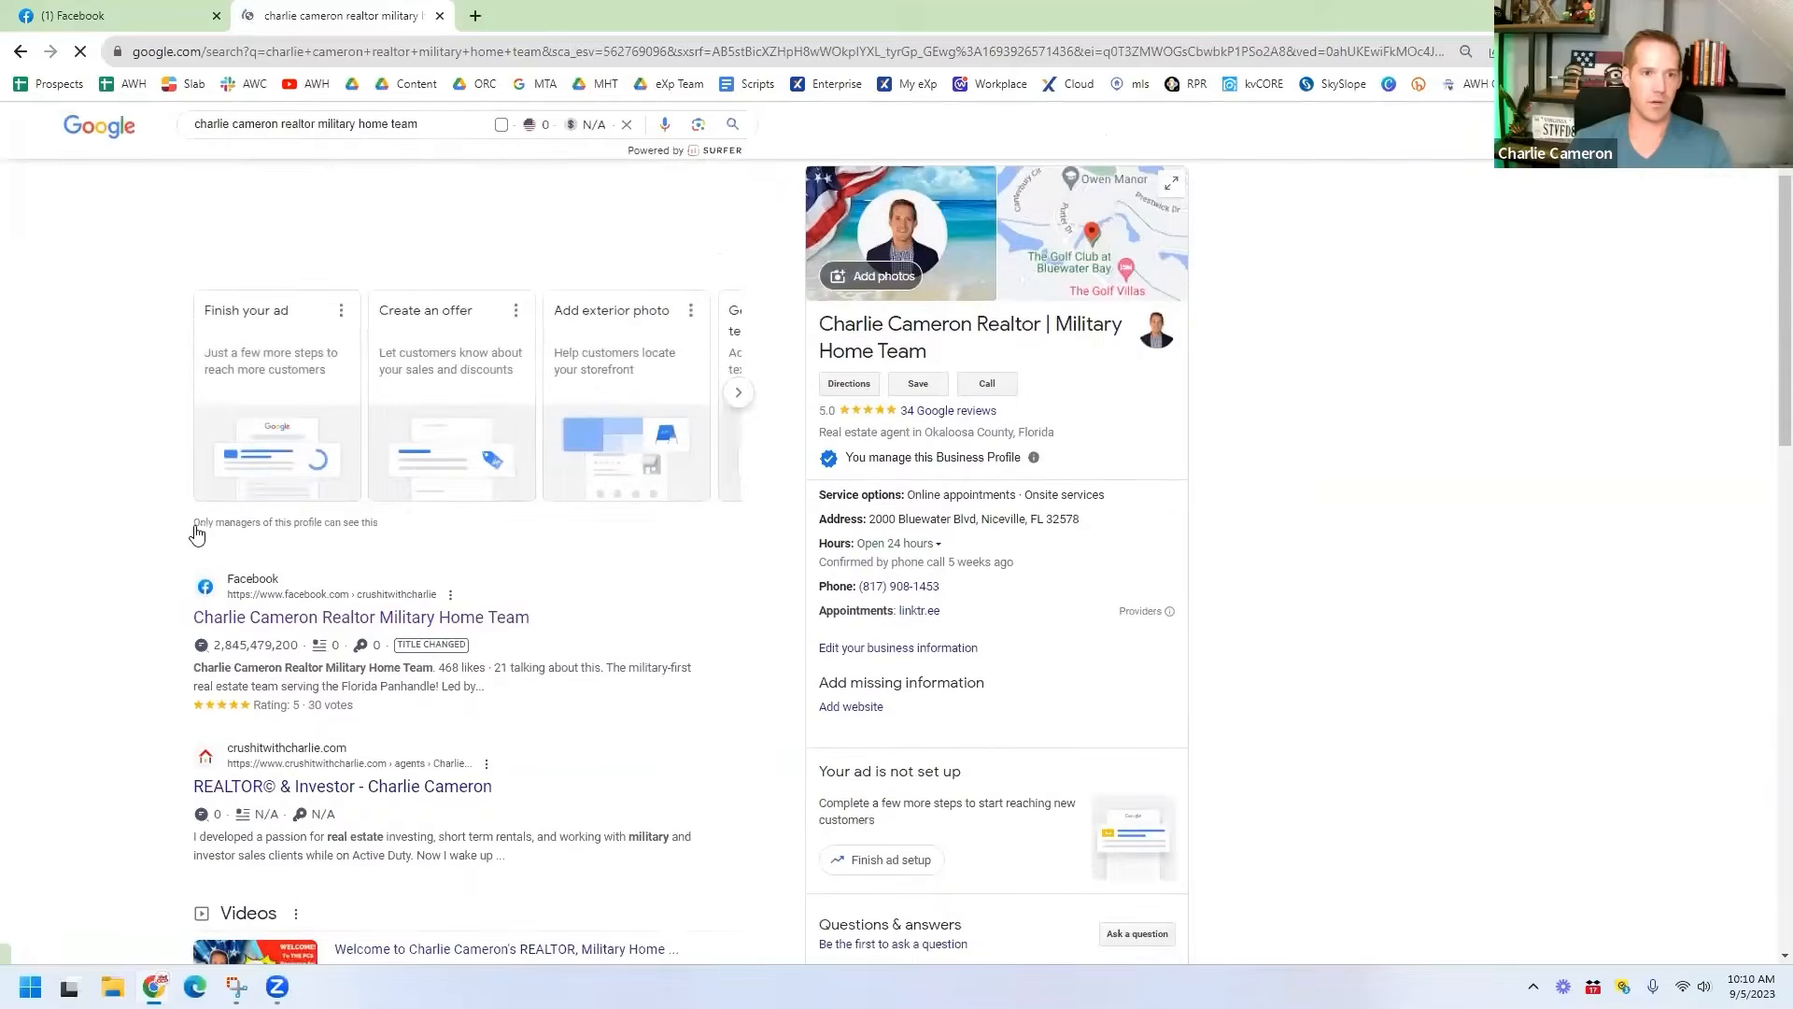
scroll(1125, 468, "up", 11)
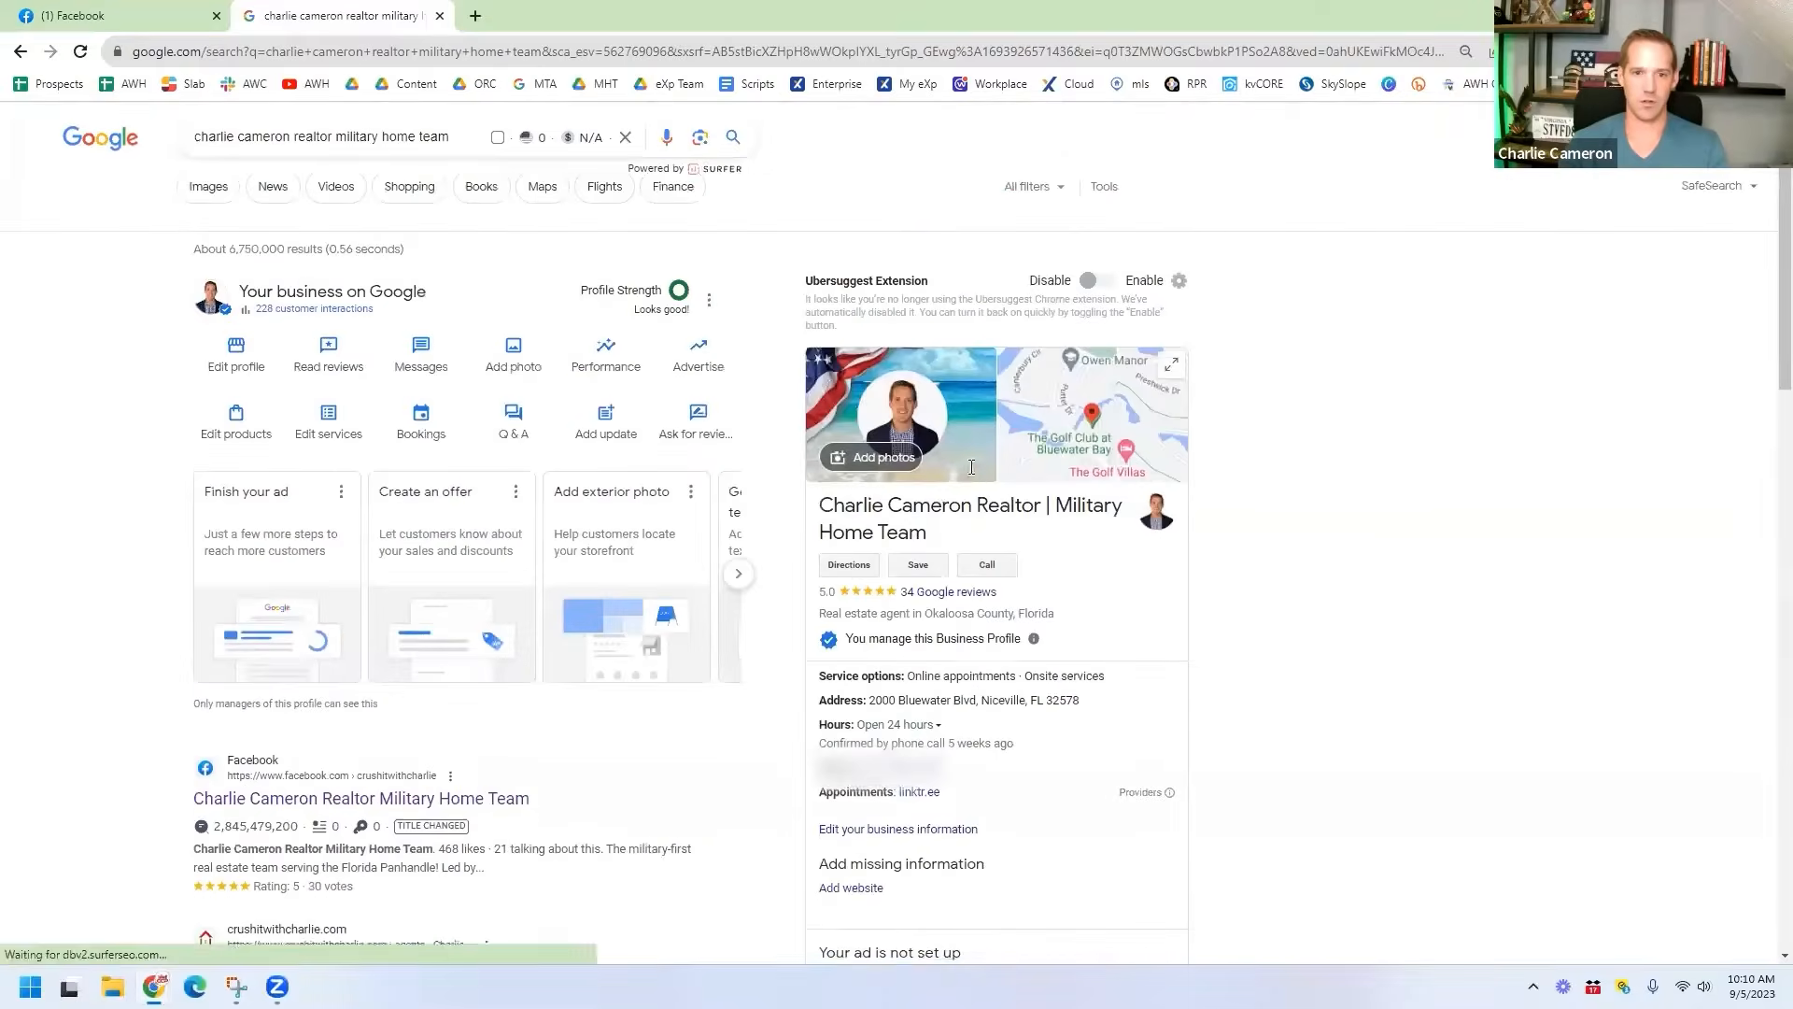
scroll(1082, 445, "down", 9)
scroll(1035, 419, "down", 2)
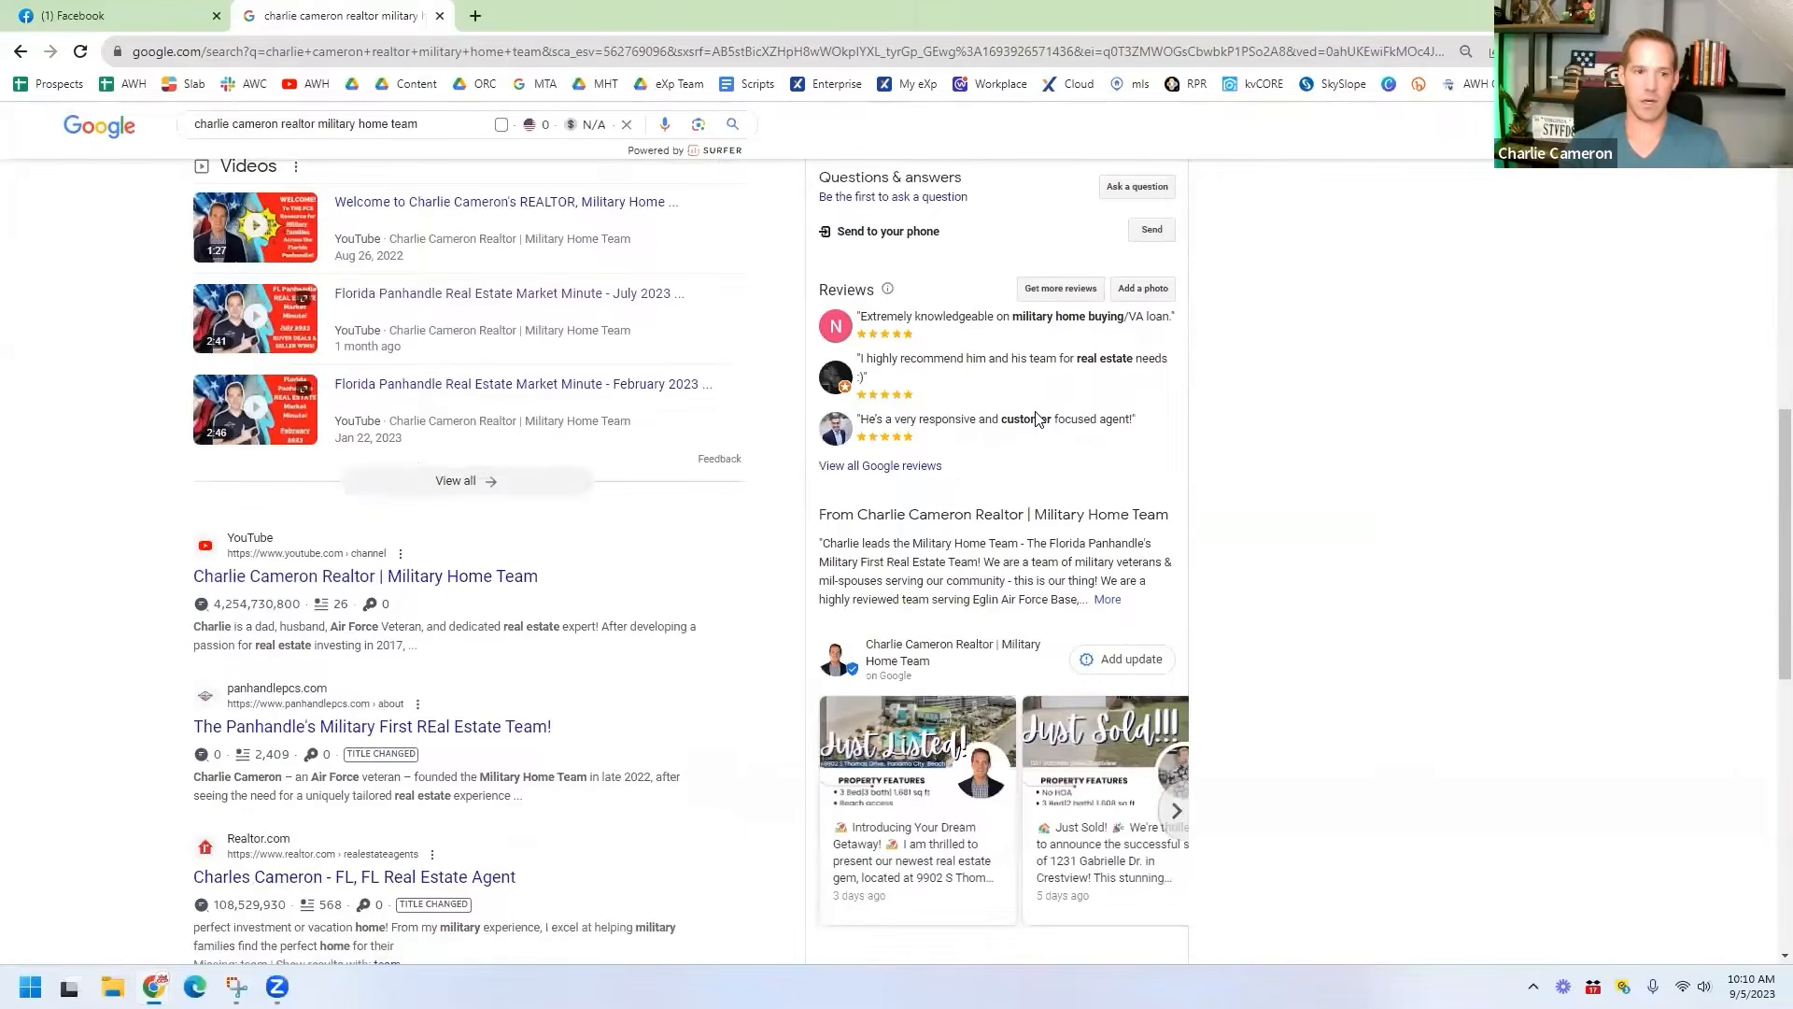
scroll(741, 195, "up", 11)
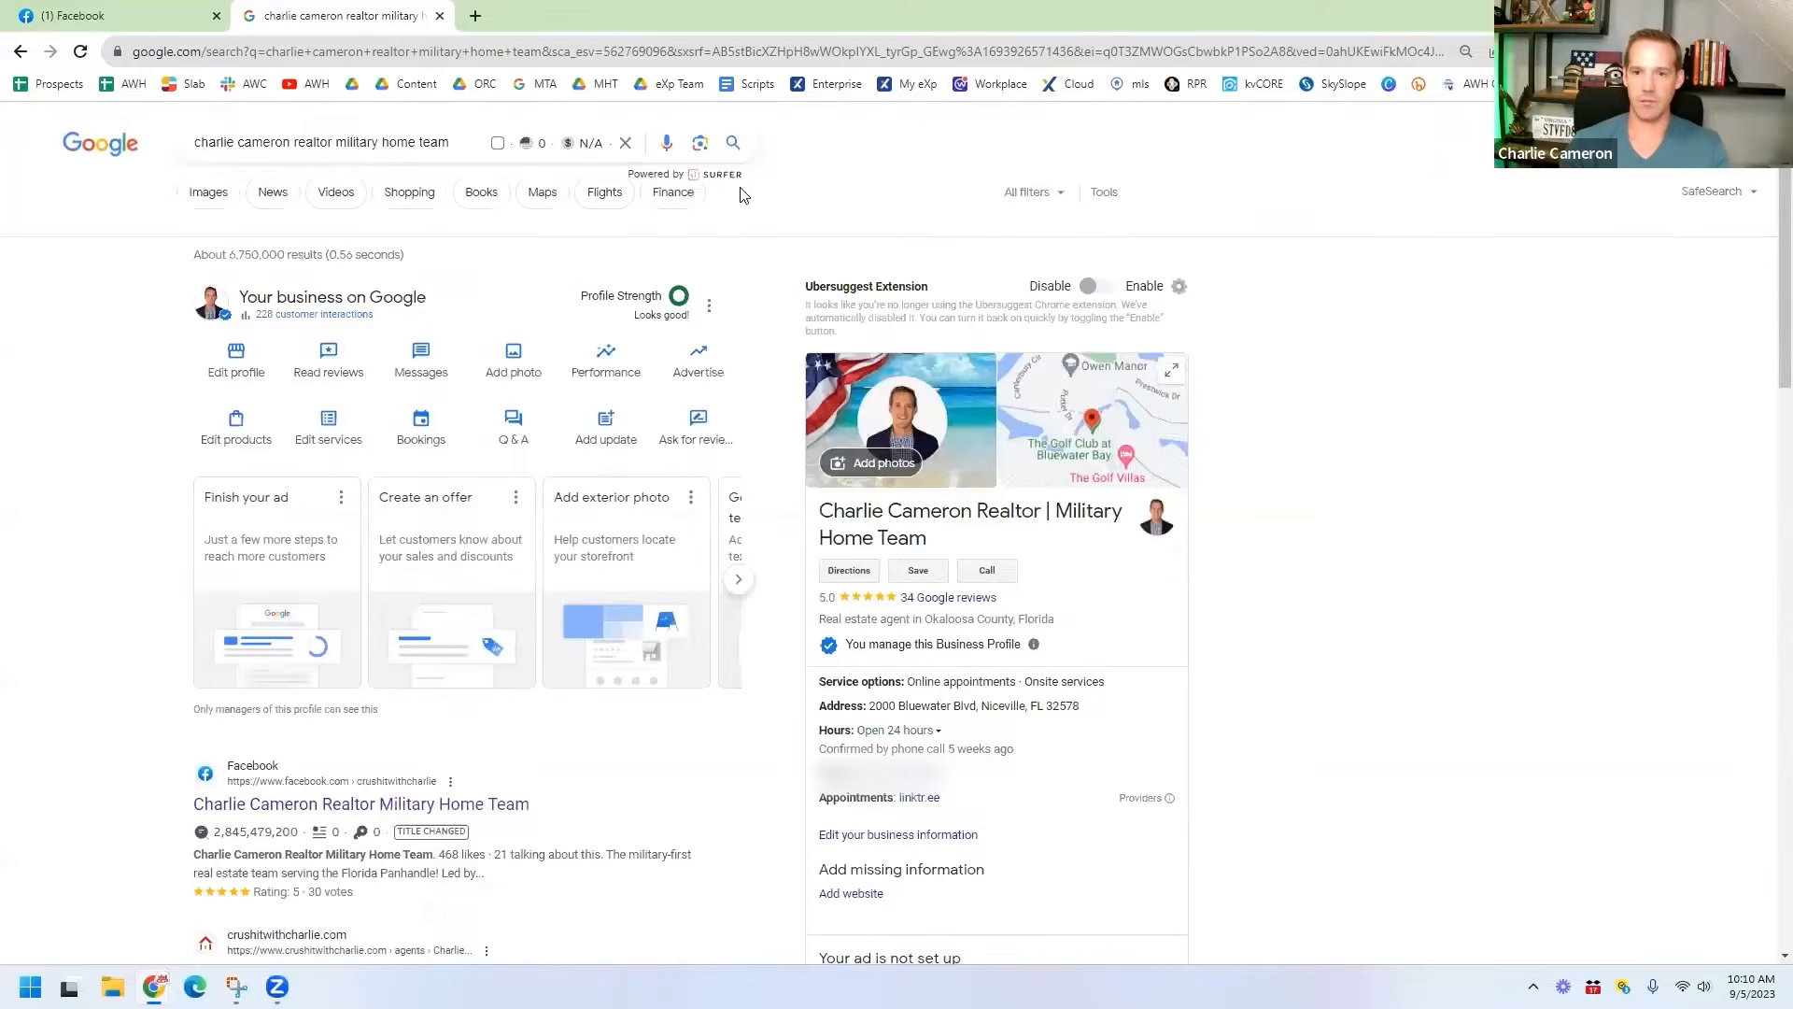
key("ctrl+Tab")
left_click(495, 637)
Step: Scroll down the team's Page through its Intro, photo grid and listing posts
scroll(899, 640, "down", 1)
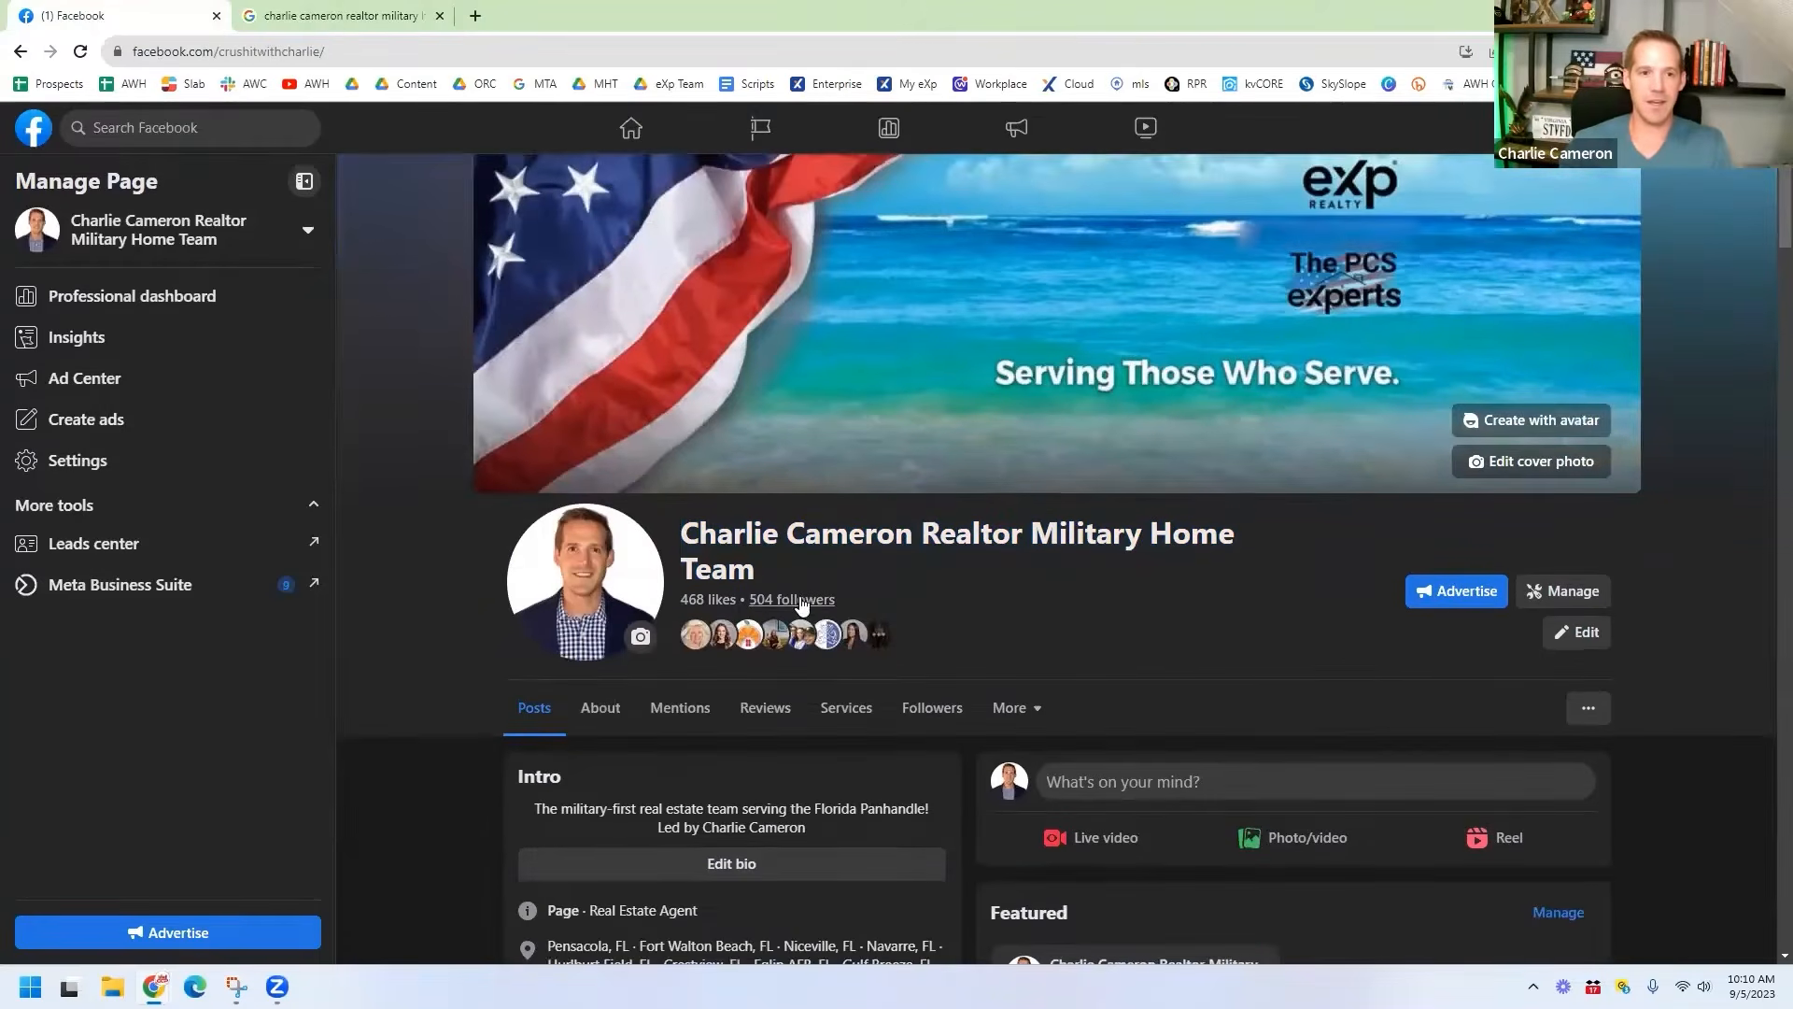
scroll(1384, 623, "down", 6)
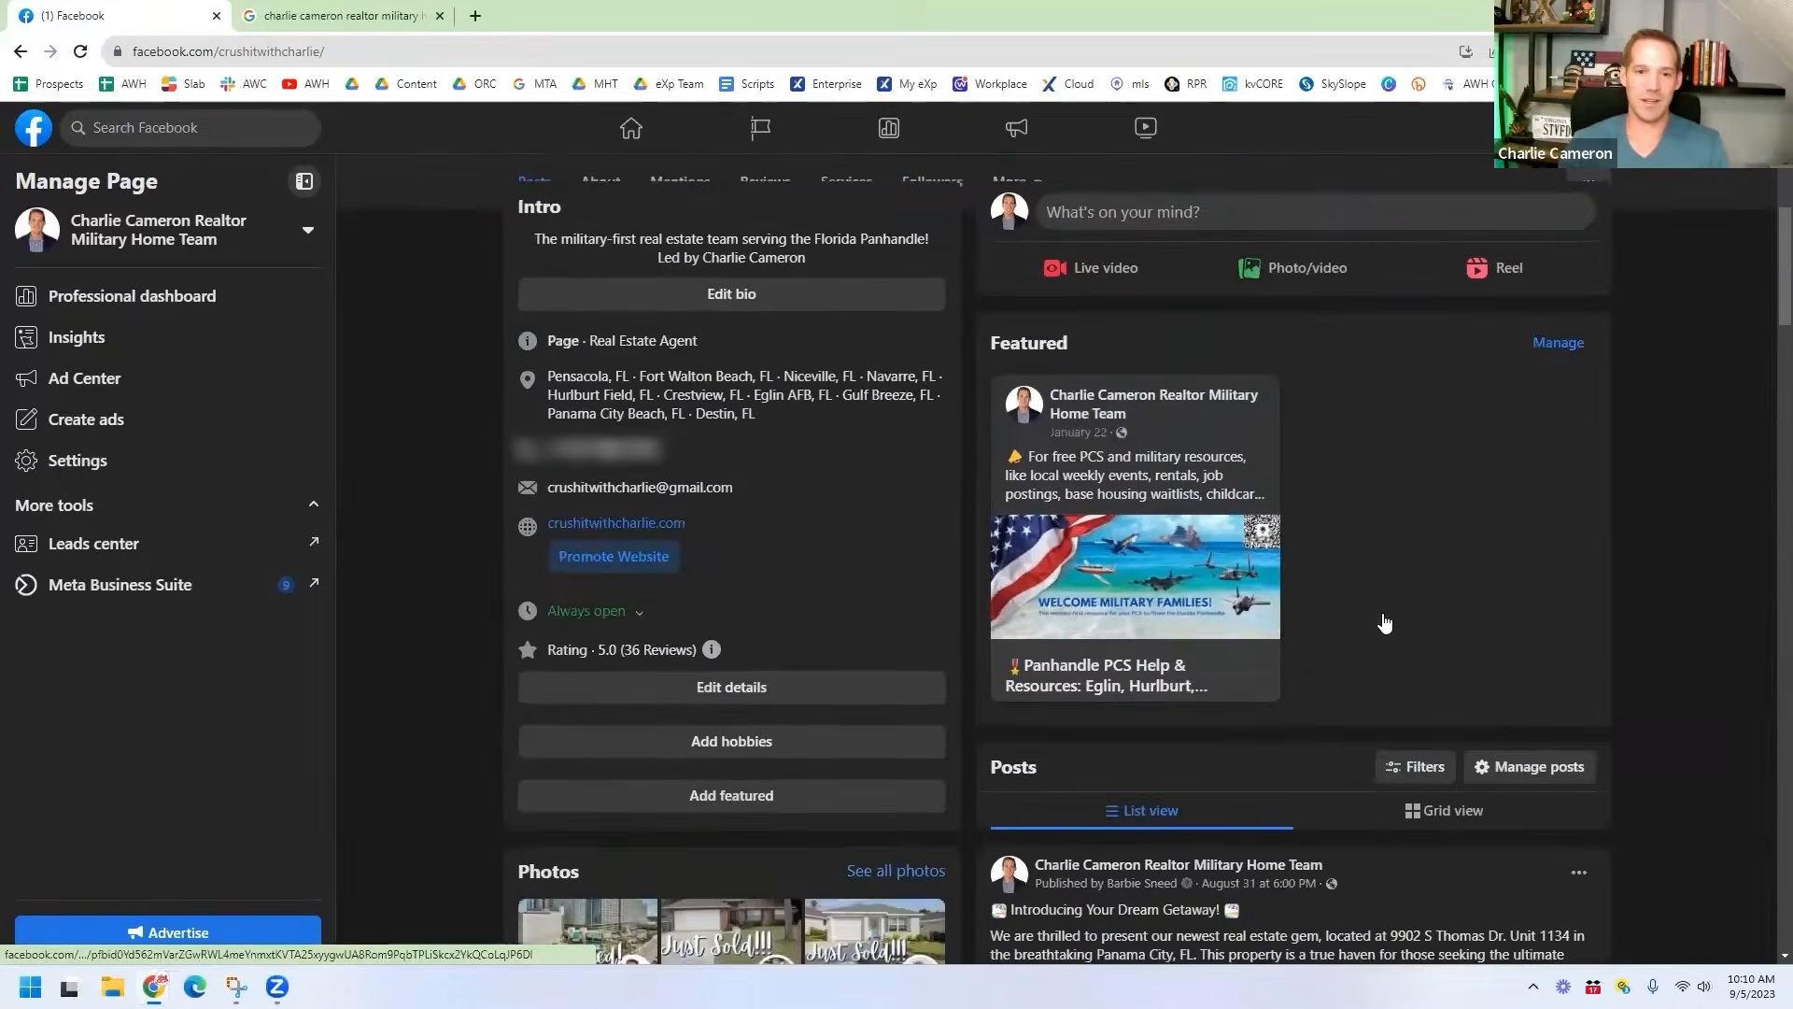
scroll(1384, 623, "down", 12)
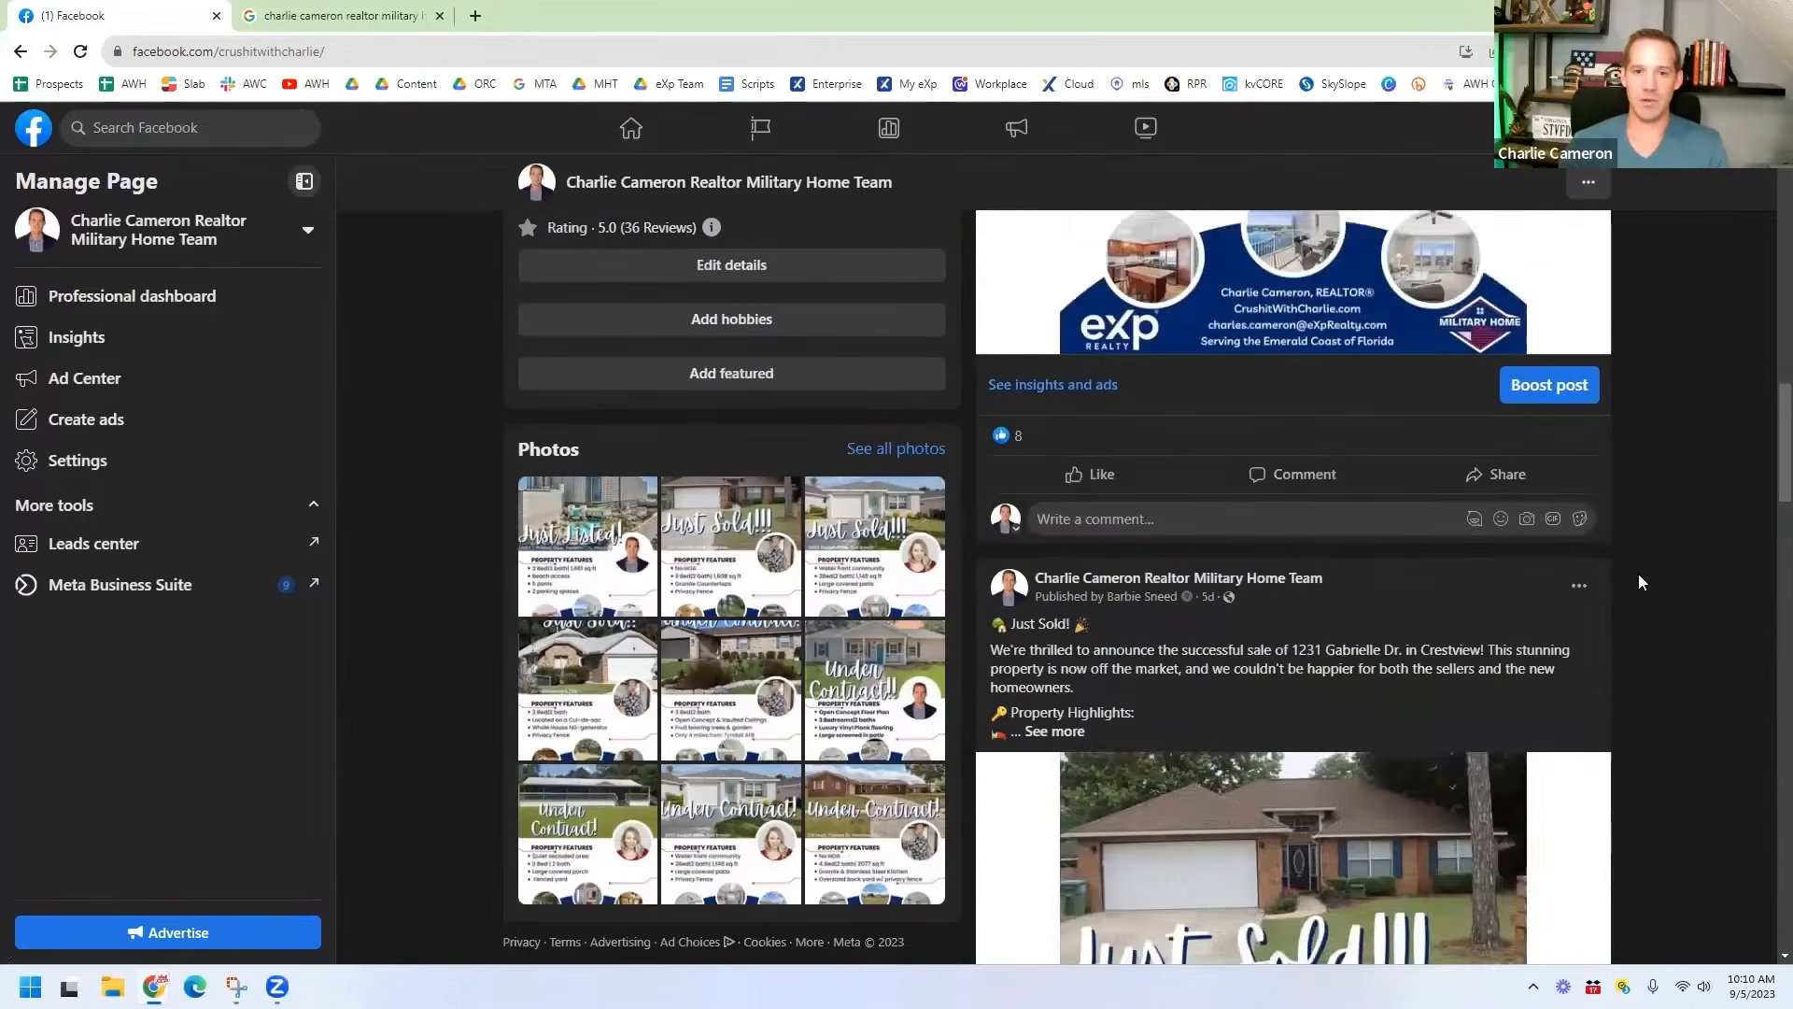
scroll(1639, 574, "down", 7)
scroll(1627, 534, "down", 6)
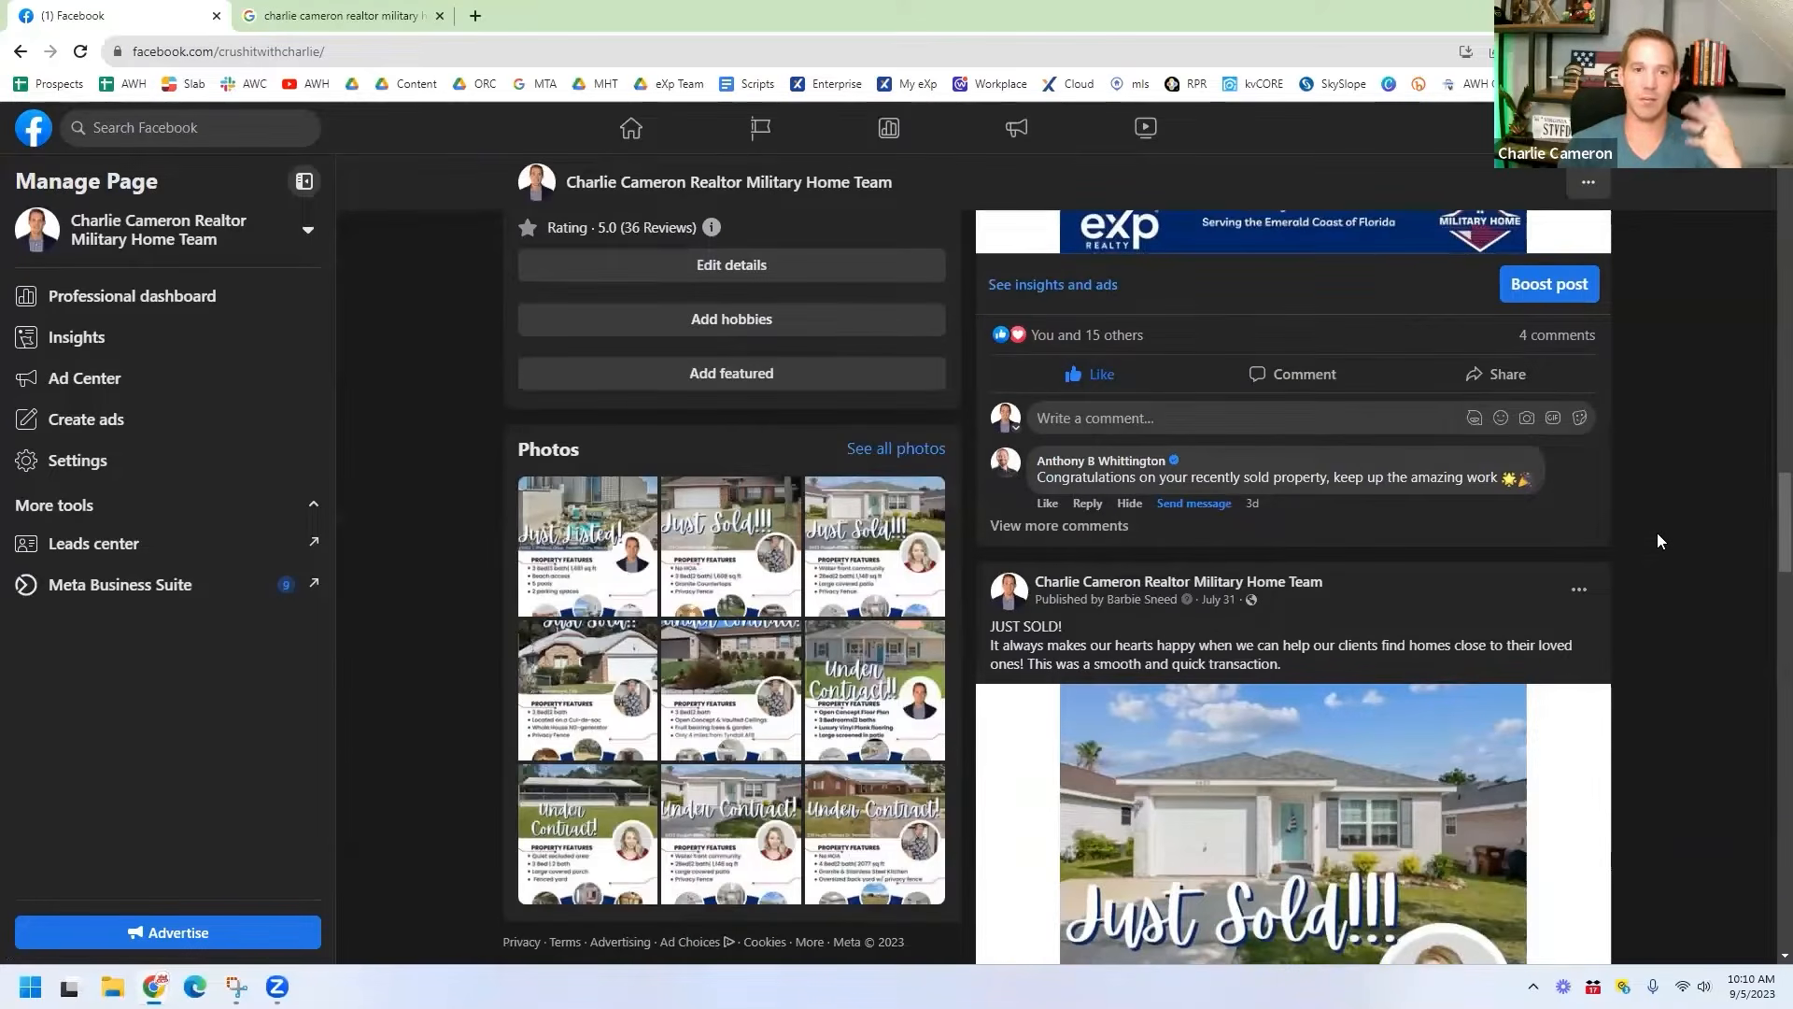
scroll(1648, 535, "down", 15)
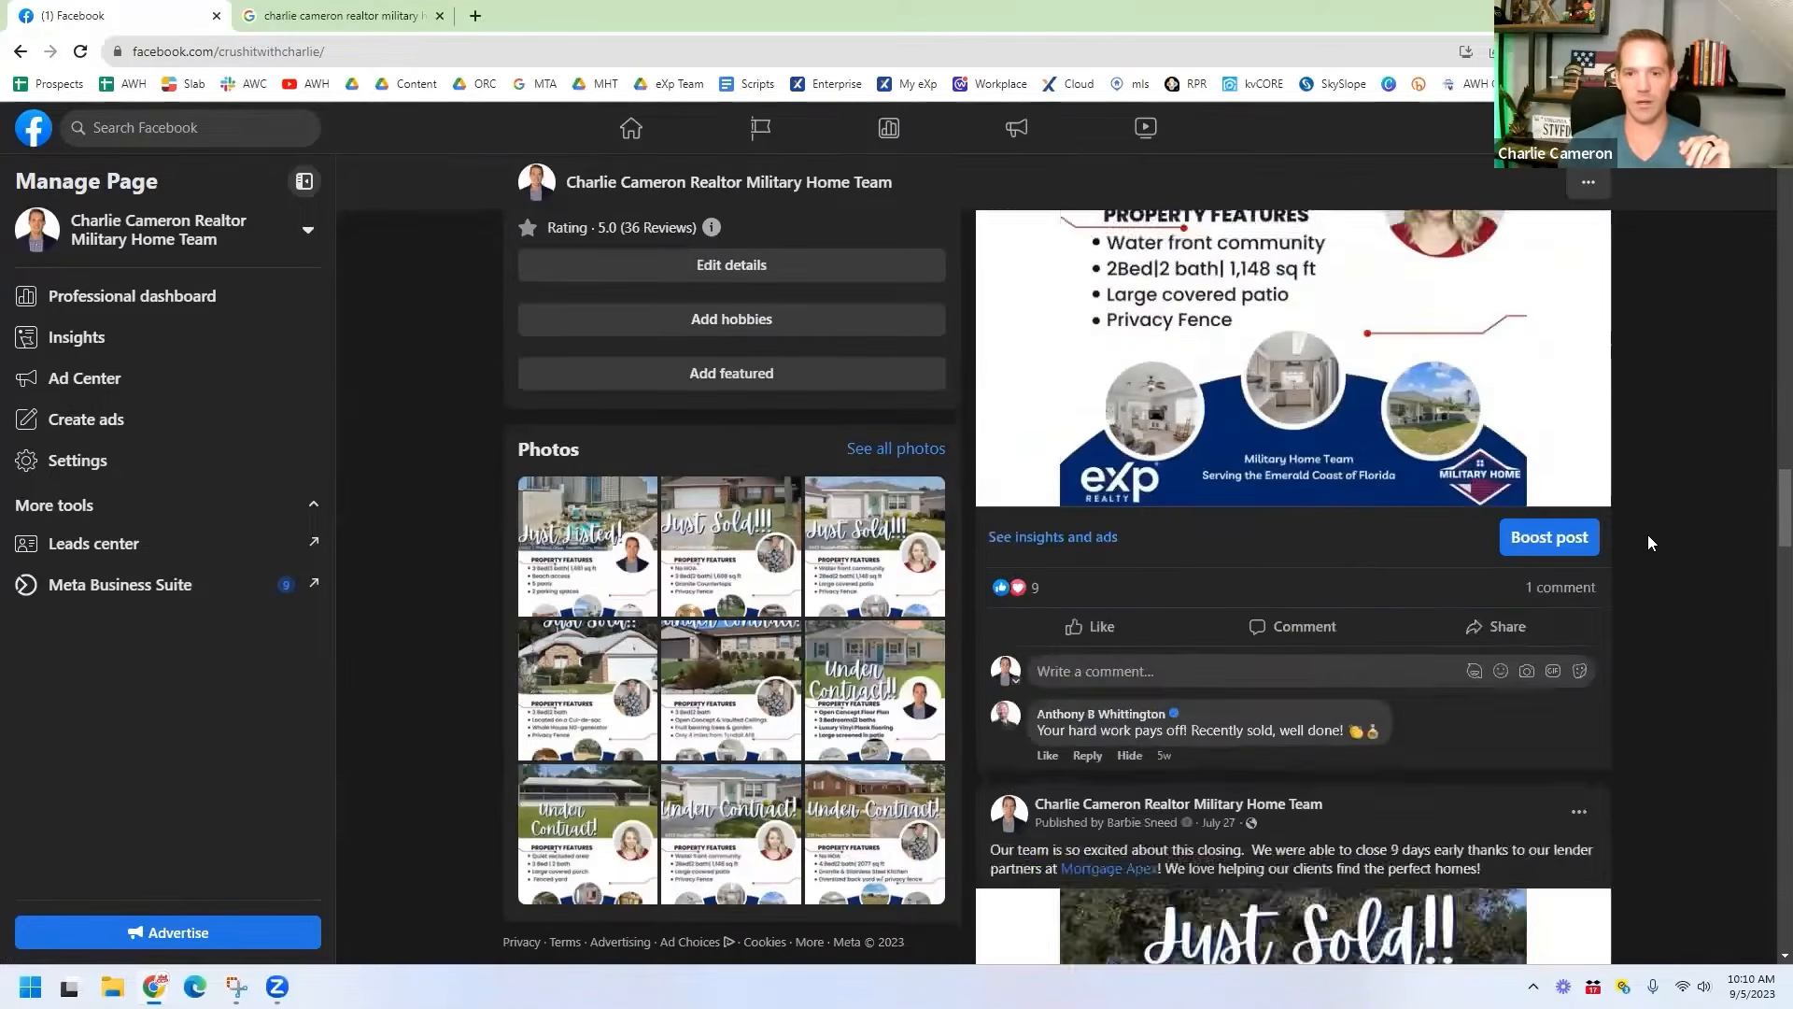
scroll(1647, 535, "down", 15)
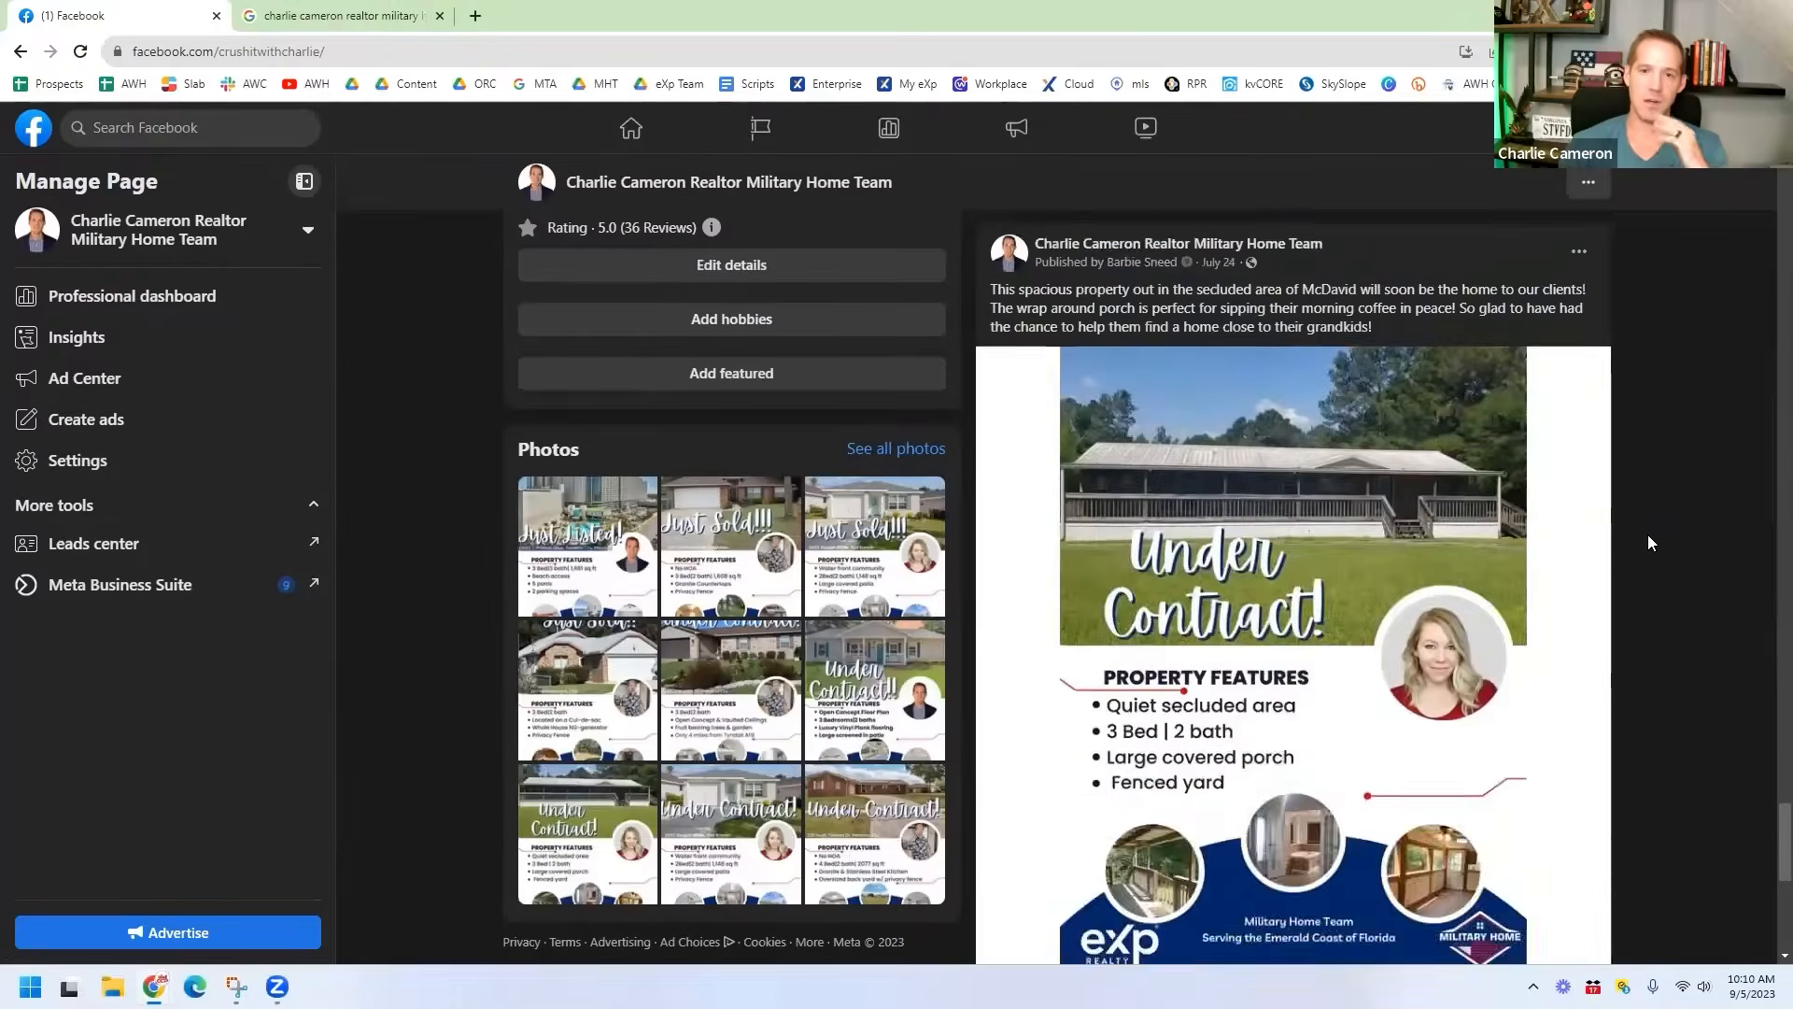
scroll(1649, 542, "down", 9)
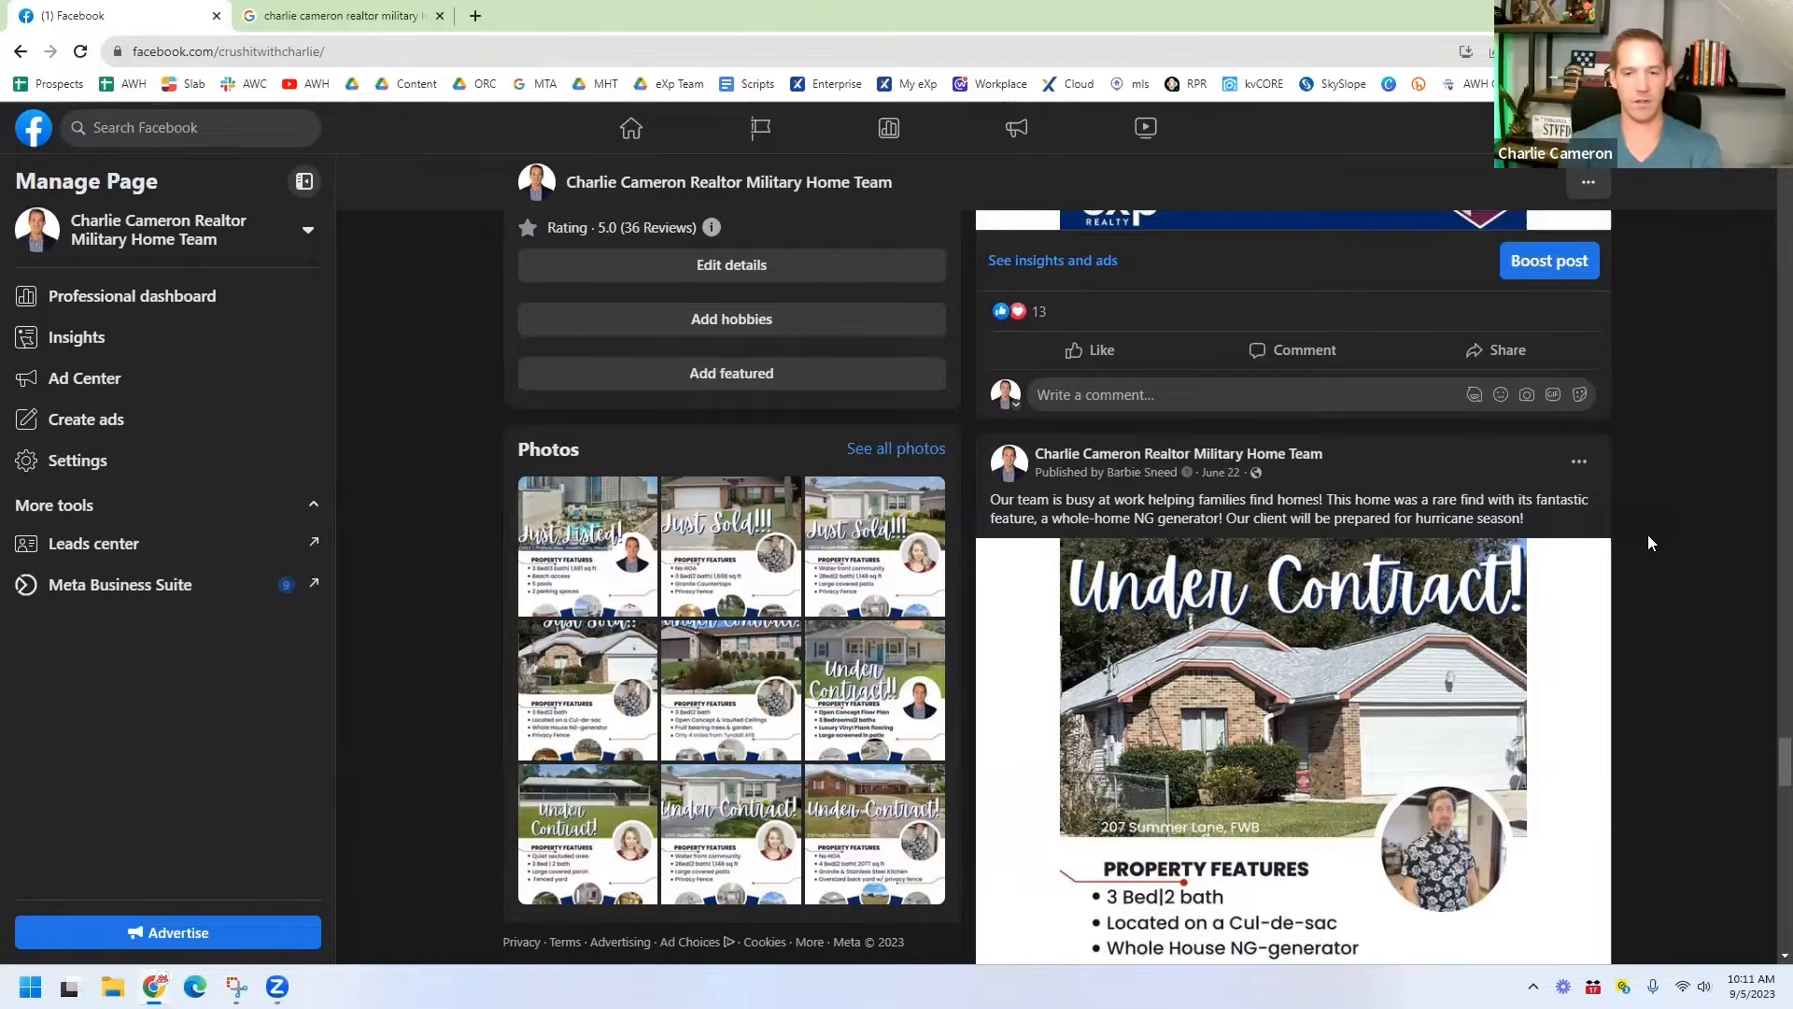
Step: Scroll back and forth to review the 5.0 rating, Florida Panhandle service areas and website
scroll(1637, 477, "up", 7)
scroll(1637, 474, "down", 11)
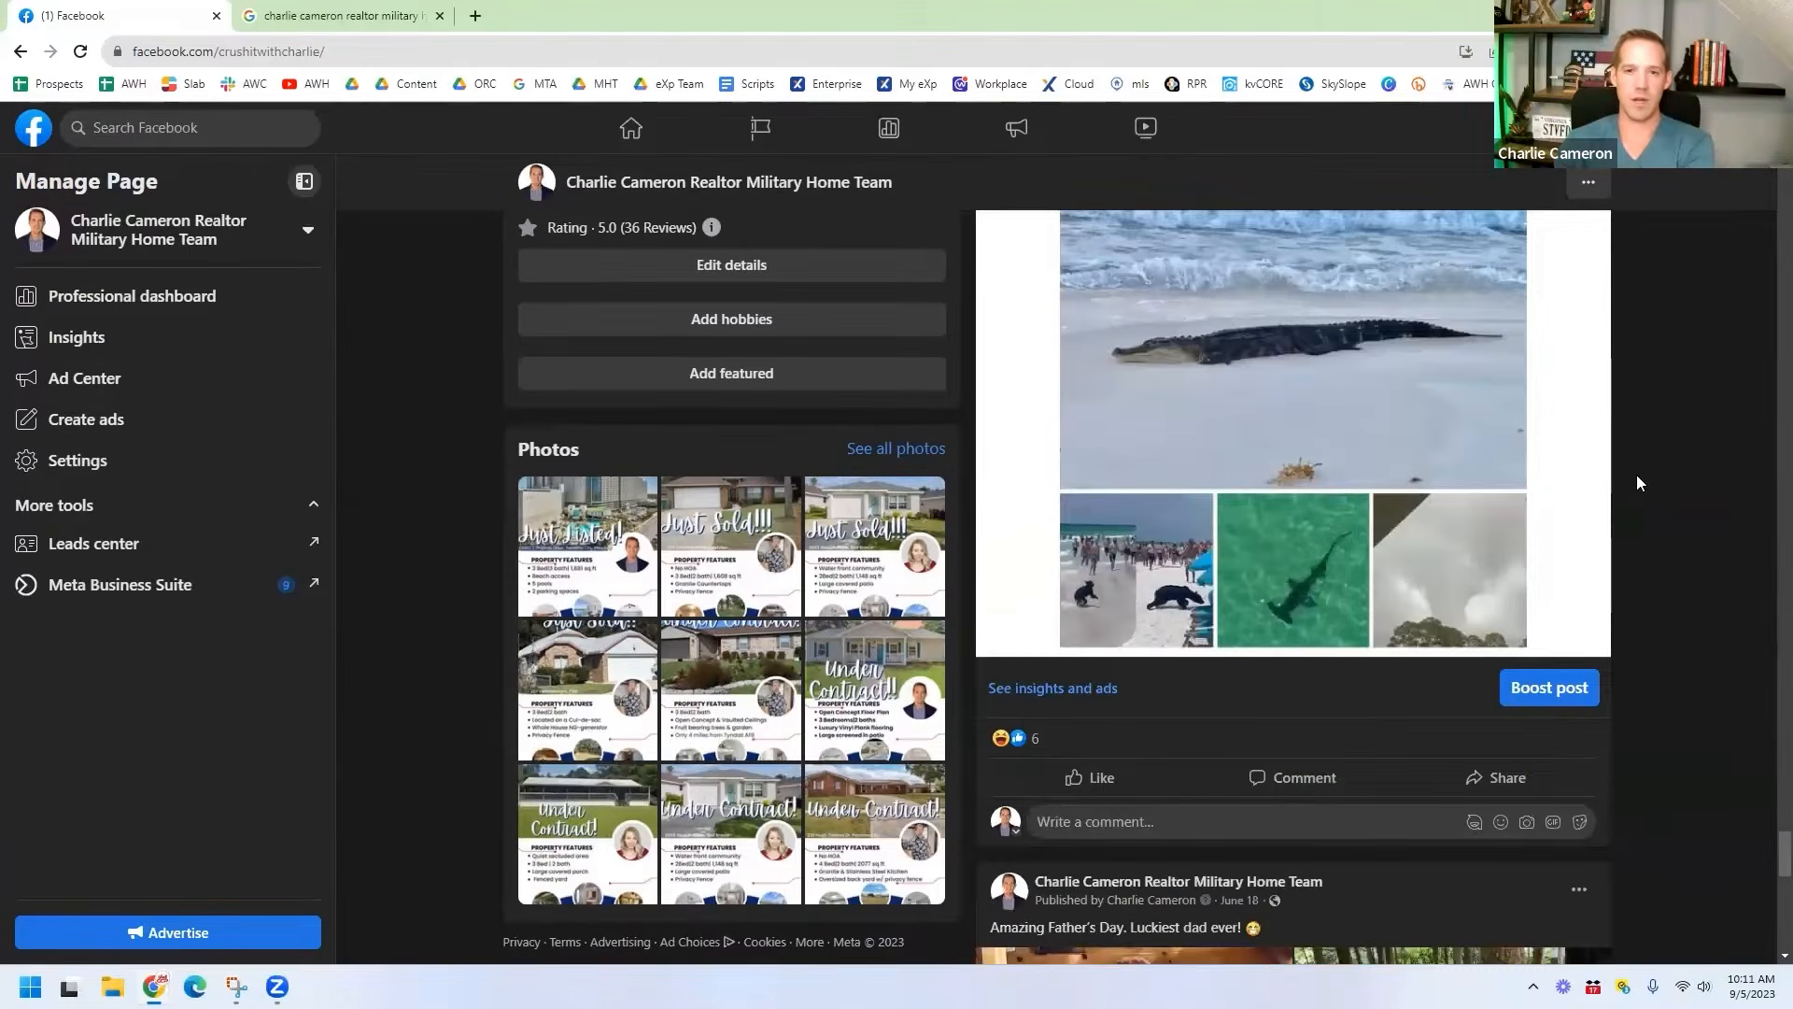
scroll(1637, 474, "up", 5)
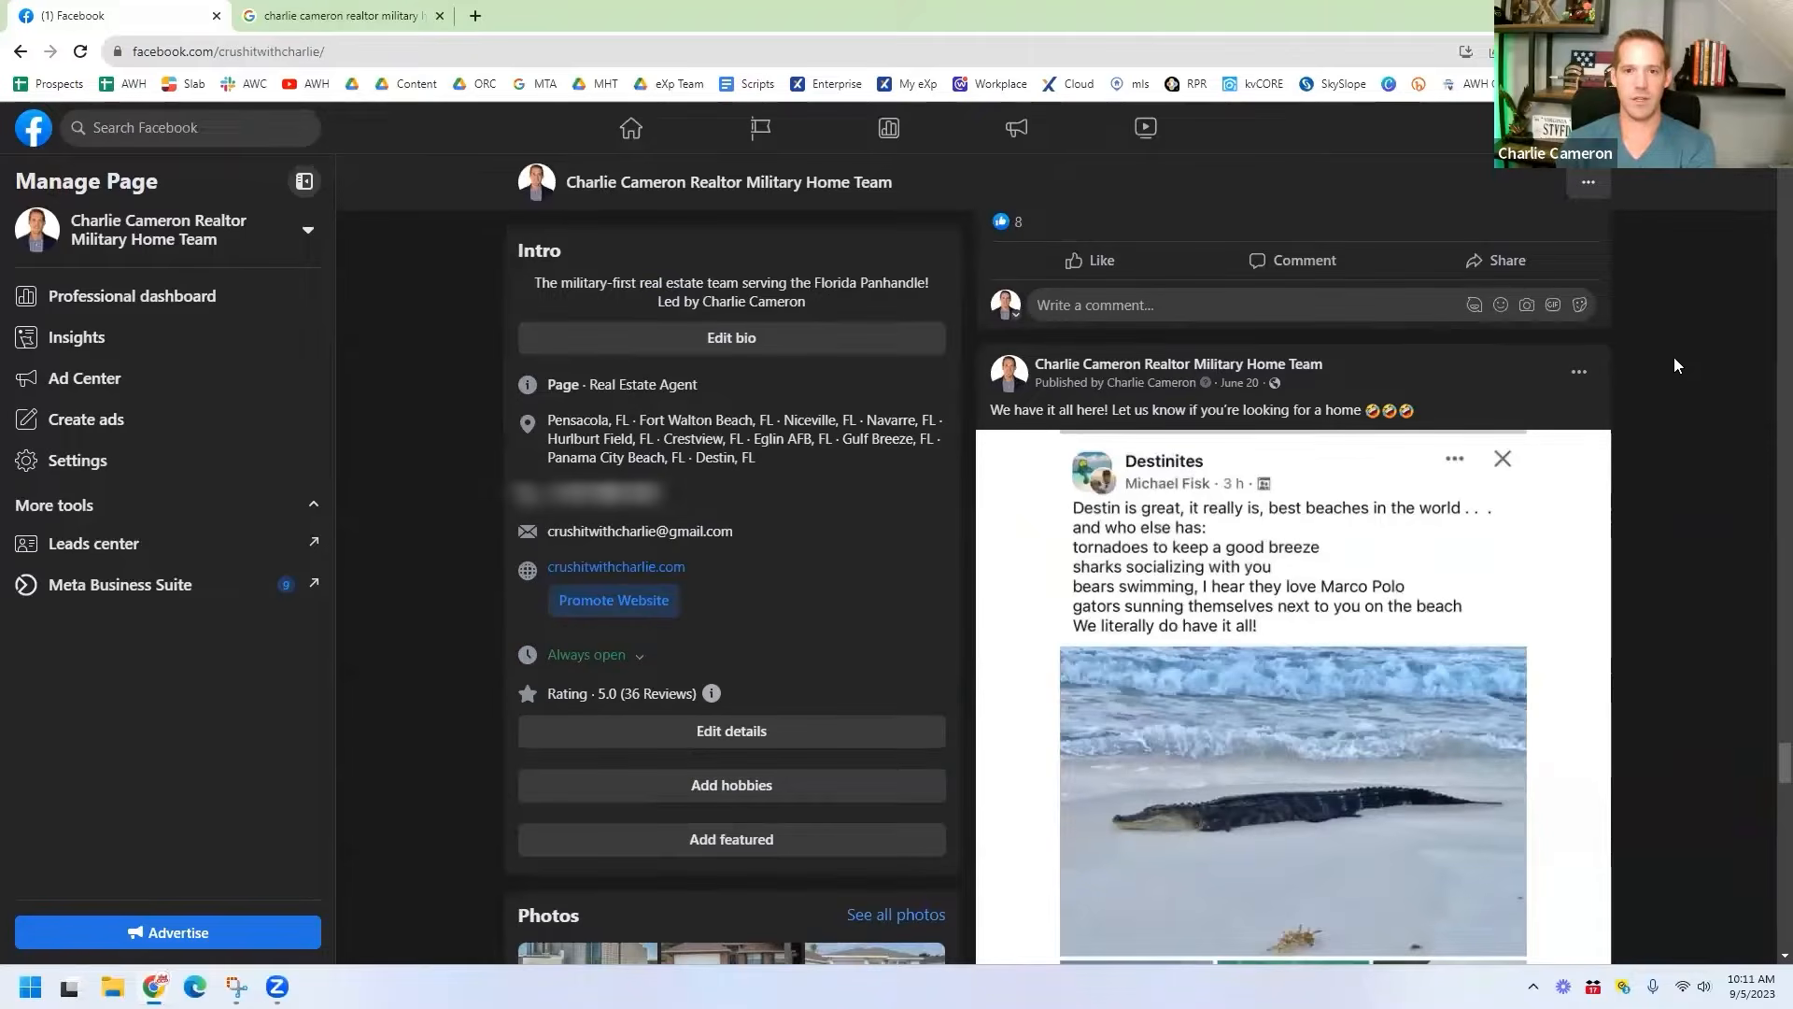
scroll(1188, 401, "down", 4)
scroll(1370, 399, "up", 2)
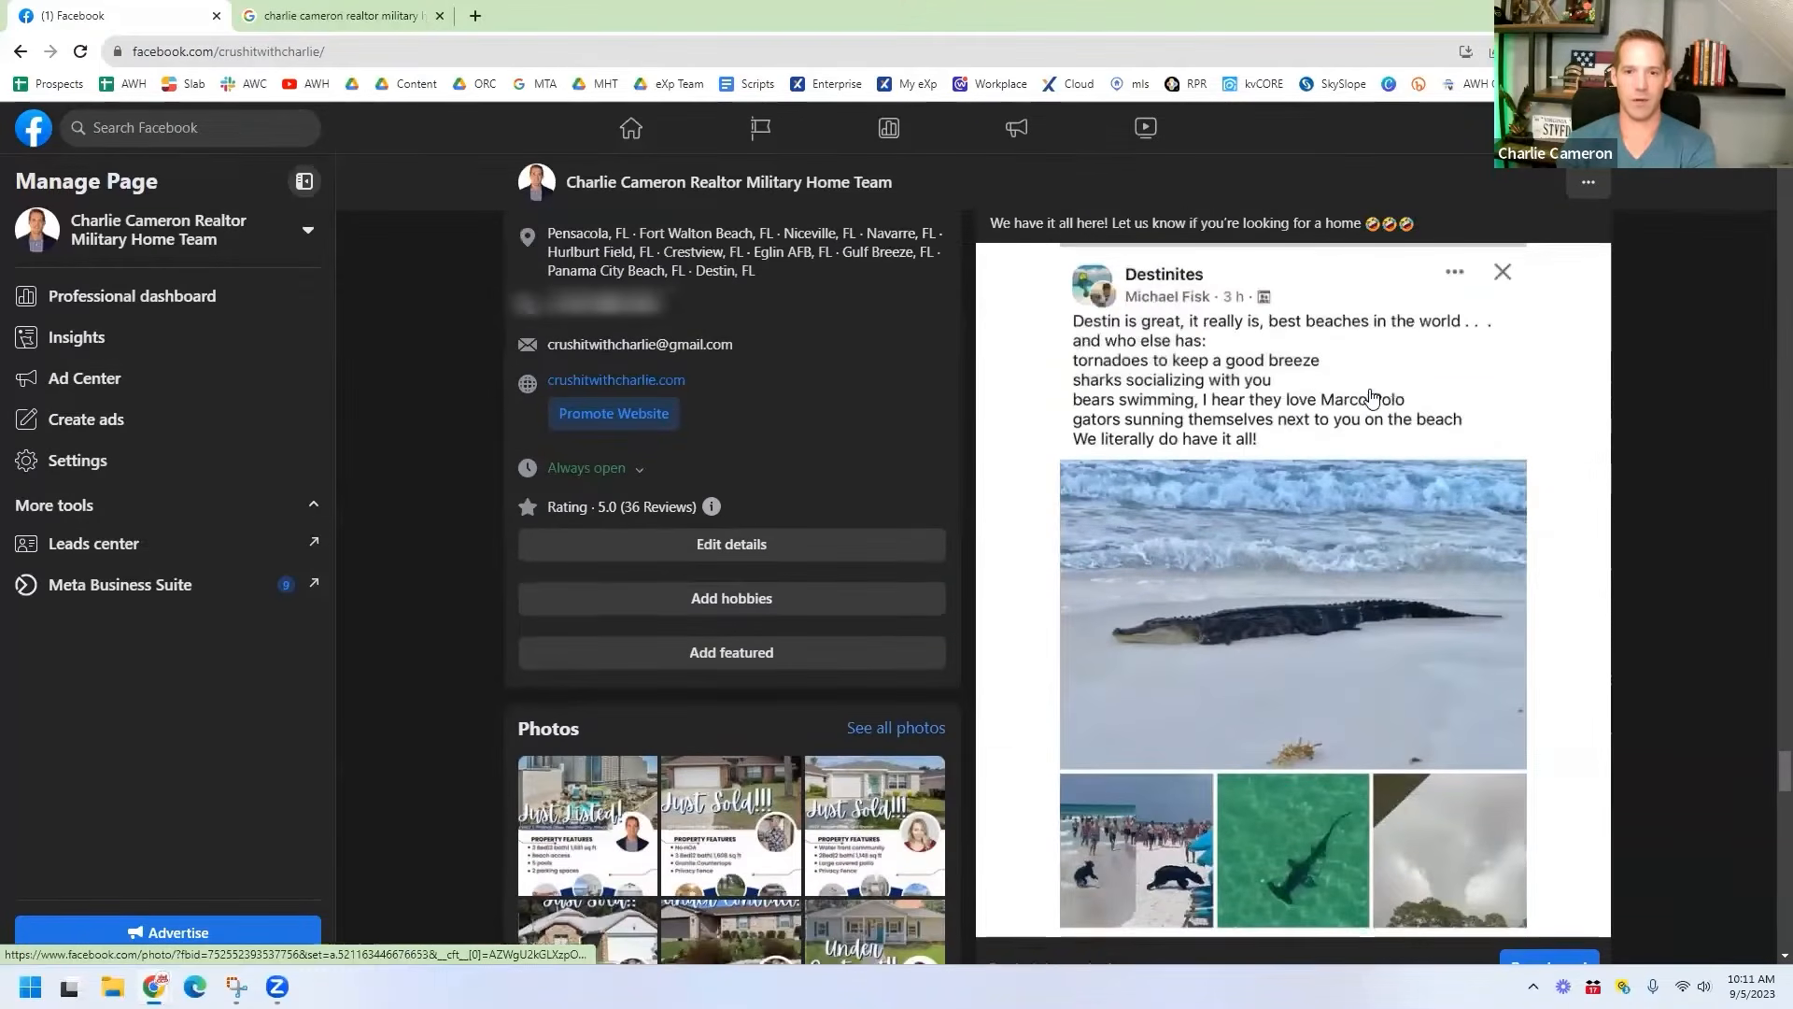
scroll(1186, 644, "down", 1)
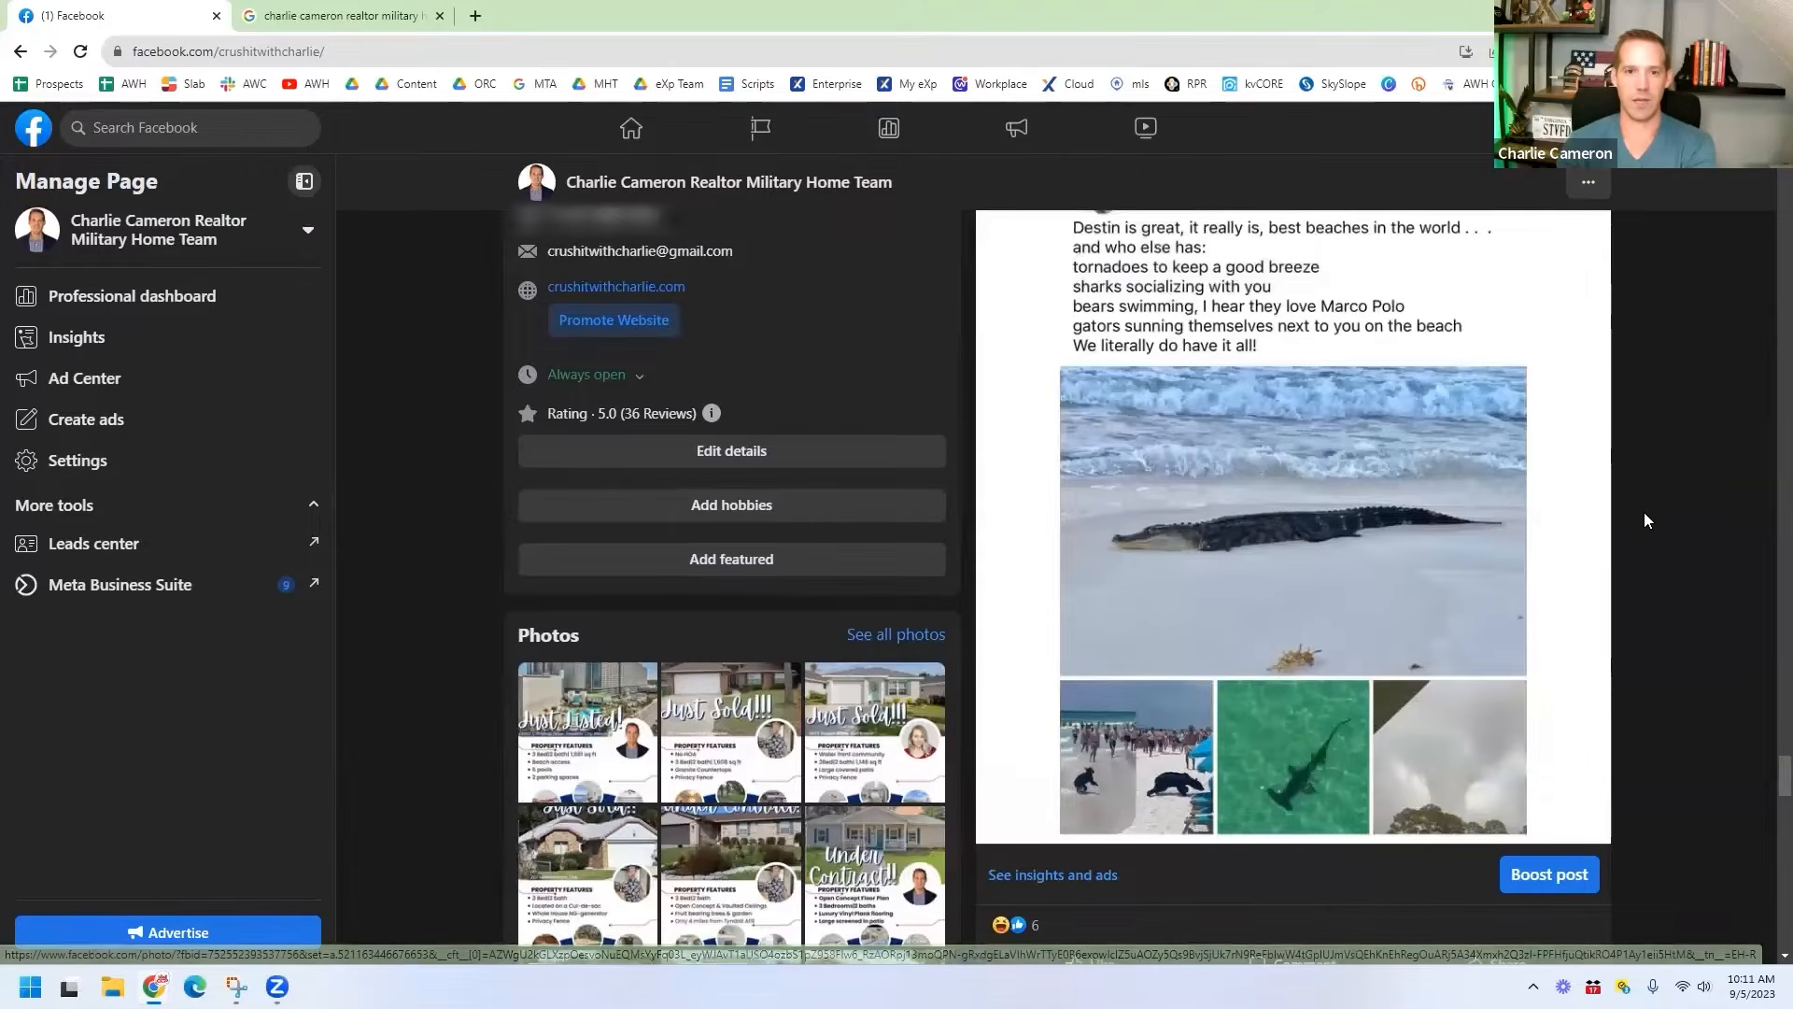
scroll(1699, 514, "down", 3)
scroll(1699, 509, "down", 20)
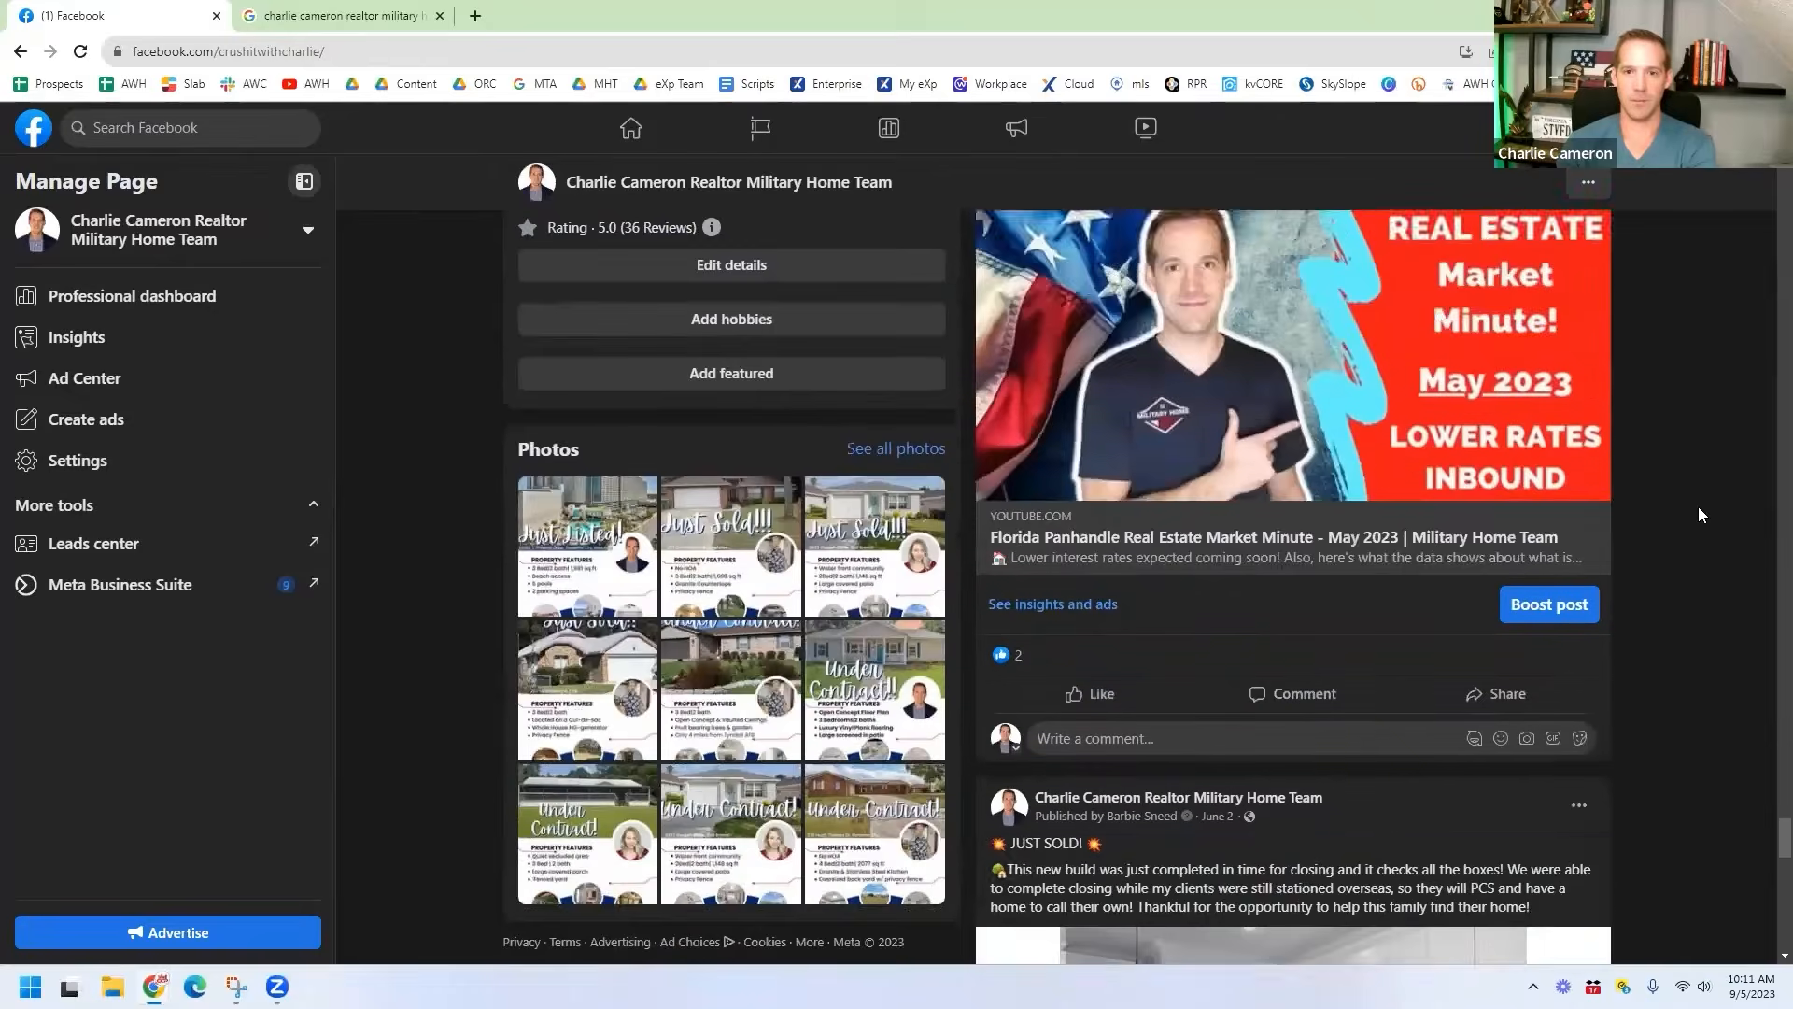
scroll(1698, 507, "down", 6)
scroll(1698, 506, "up", 10)
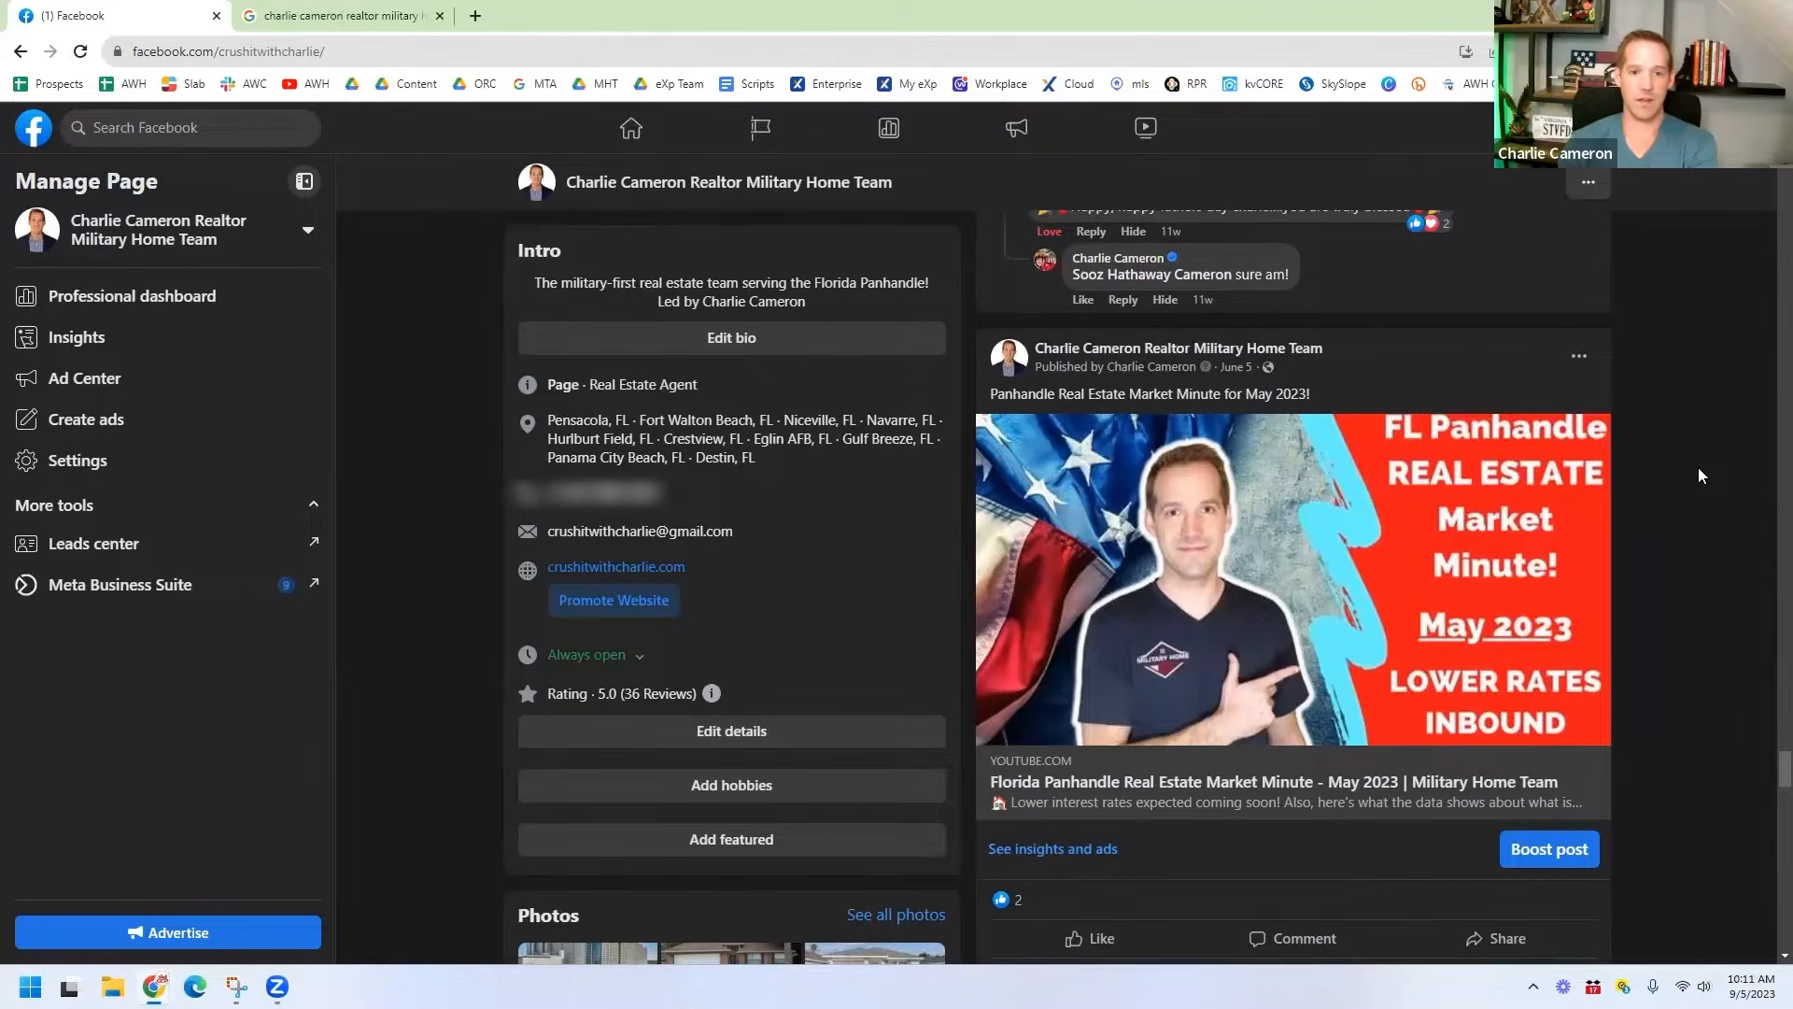
scroll(1691, 485, "up", 15)
scroll(1684, 509, "up", 10)
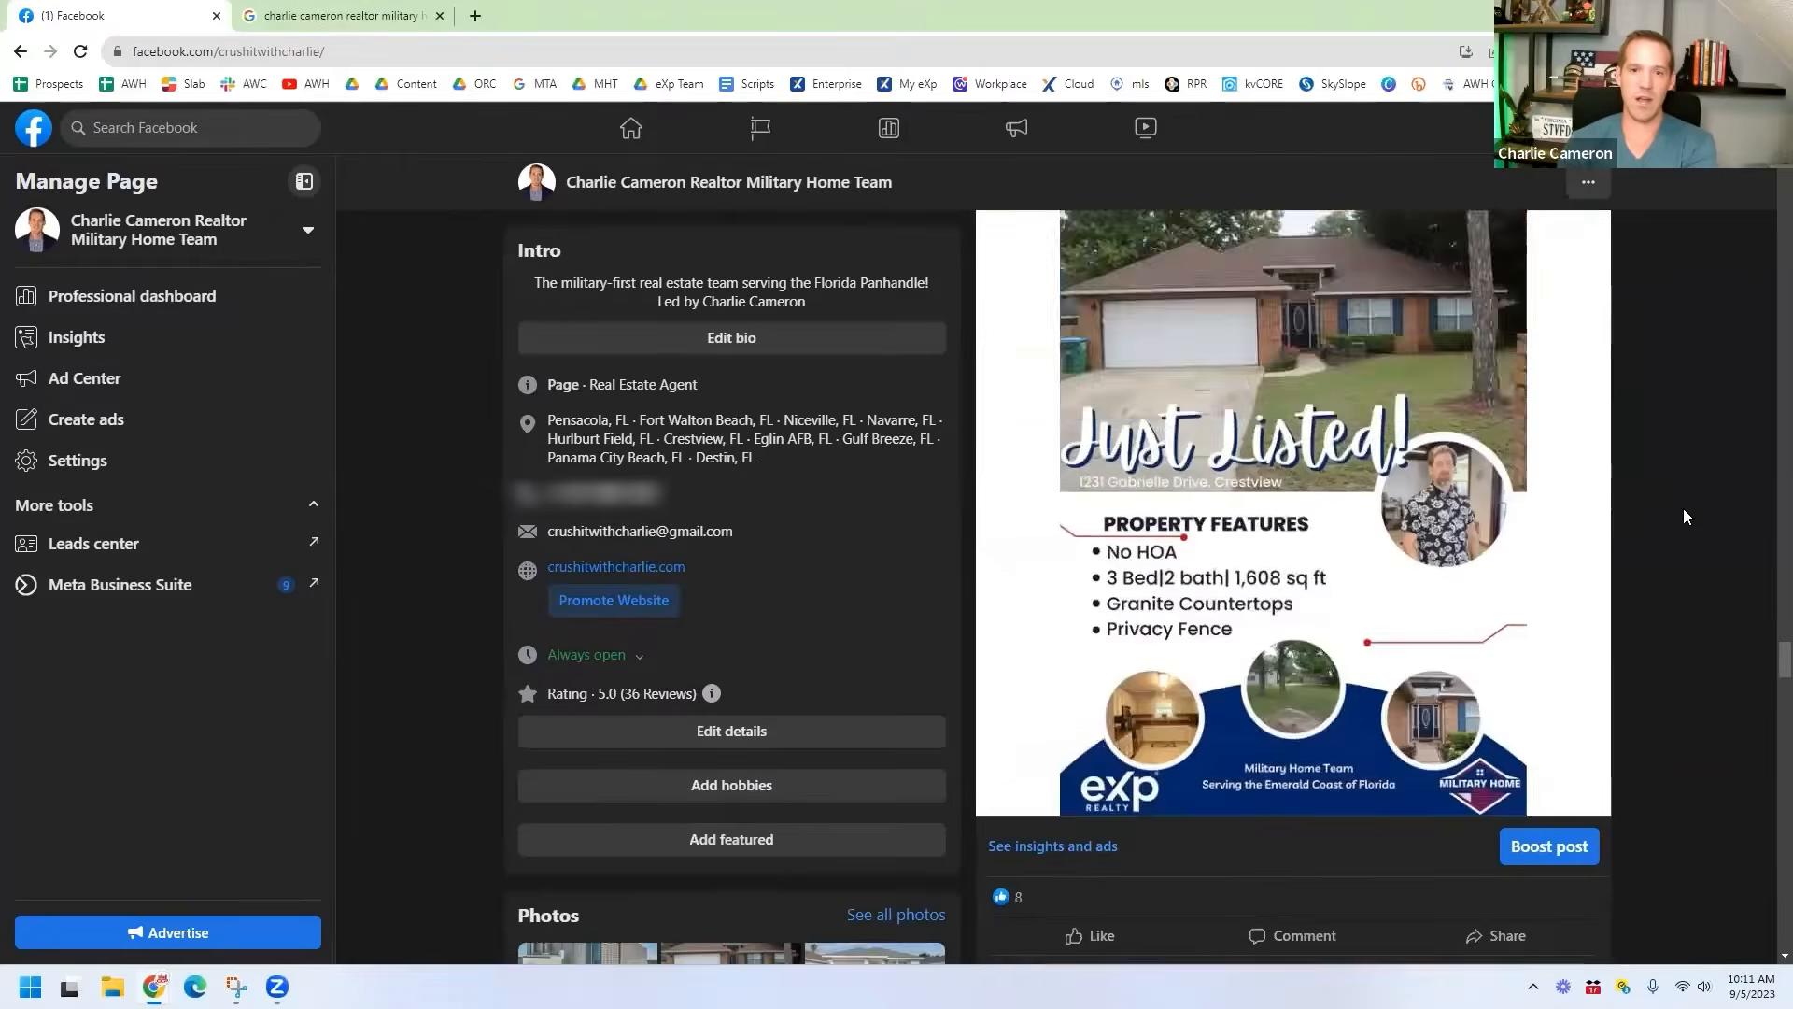
scroll(1683, 509, "down", 4)
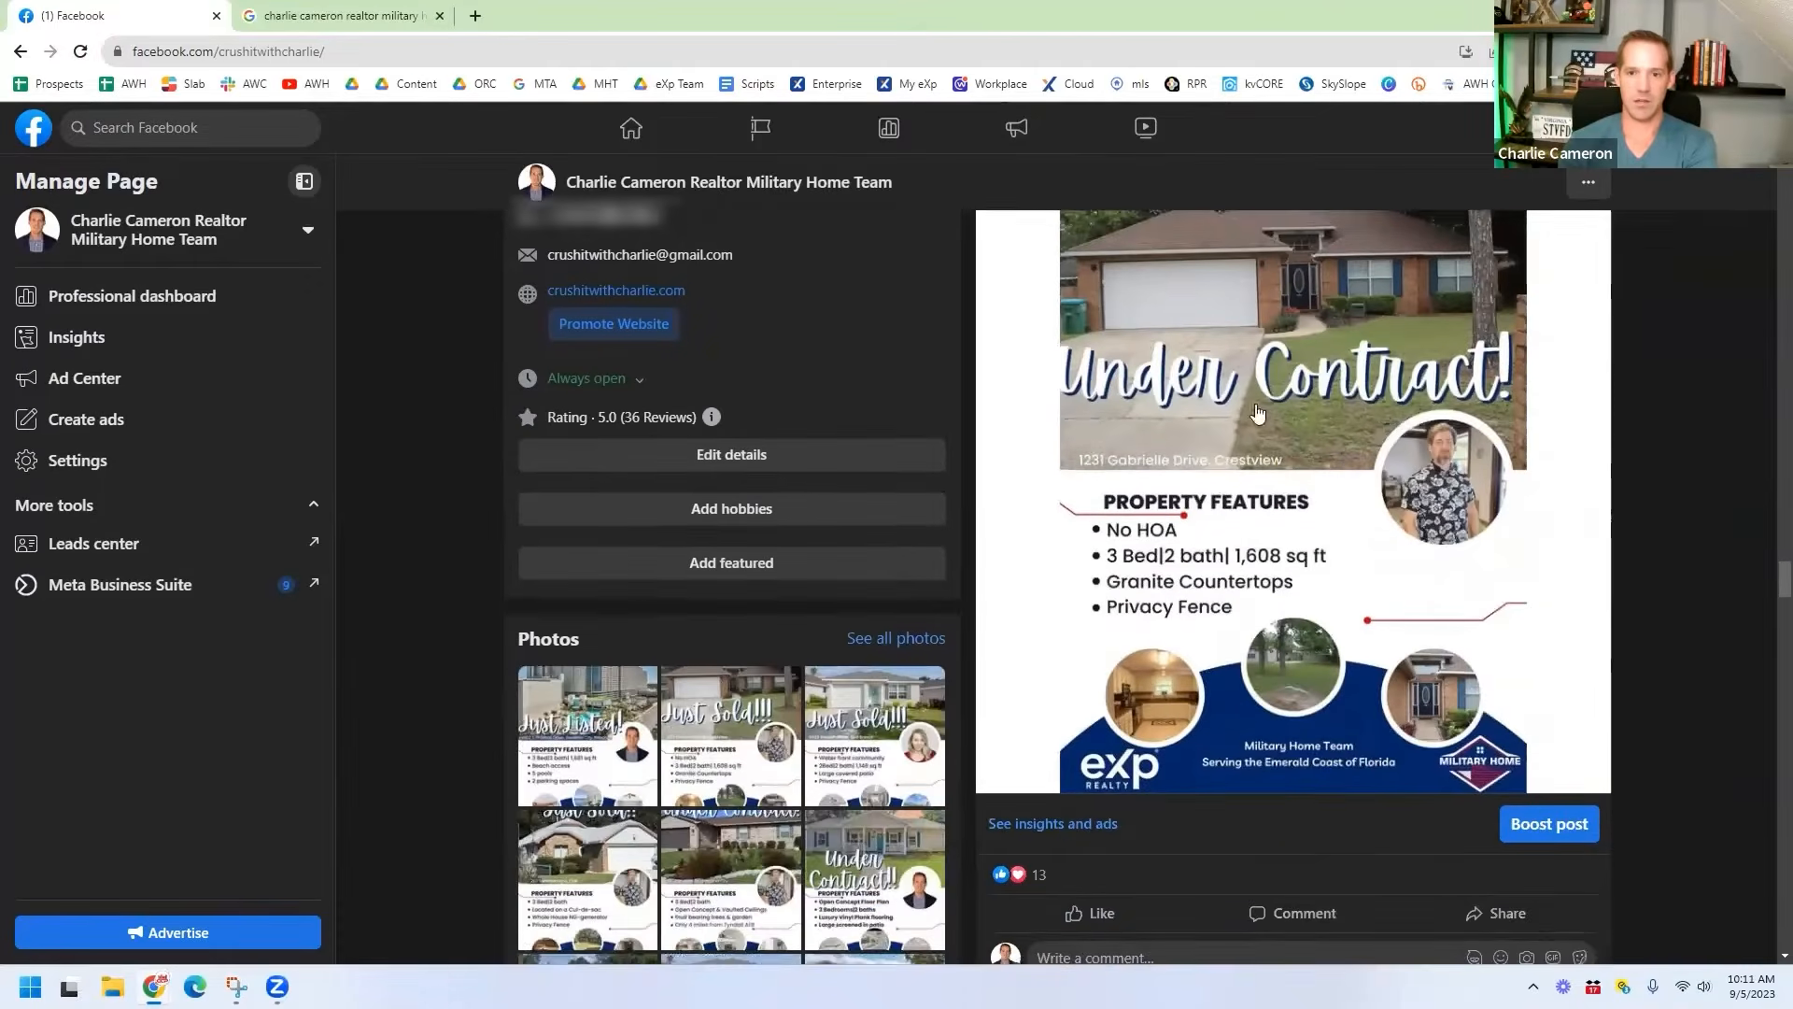
scroll(1308, 421, "up", 3)
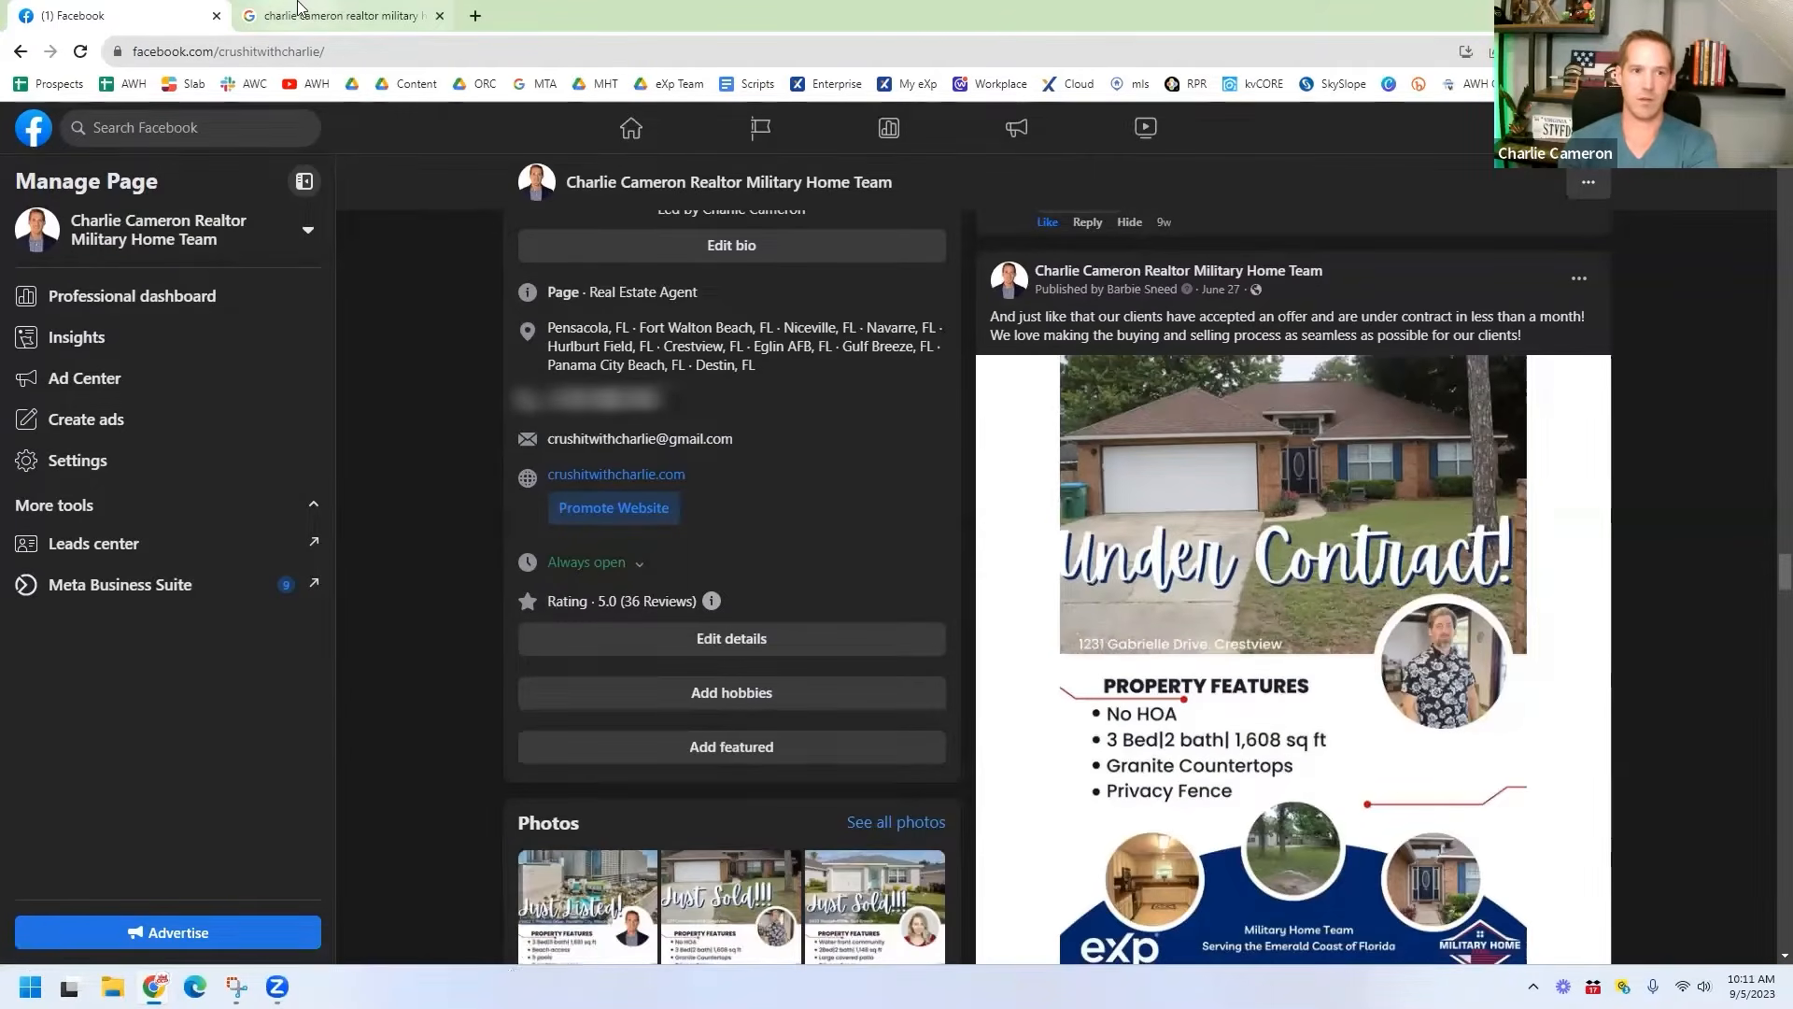
left_click(341, 15)
Step: Scroll through the Google business profile's Just Listed and Just Sold updates
scroll(1065, 573, "down", 10)
scroll(1064, 572, "down", 4)
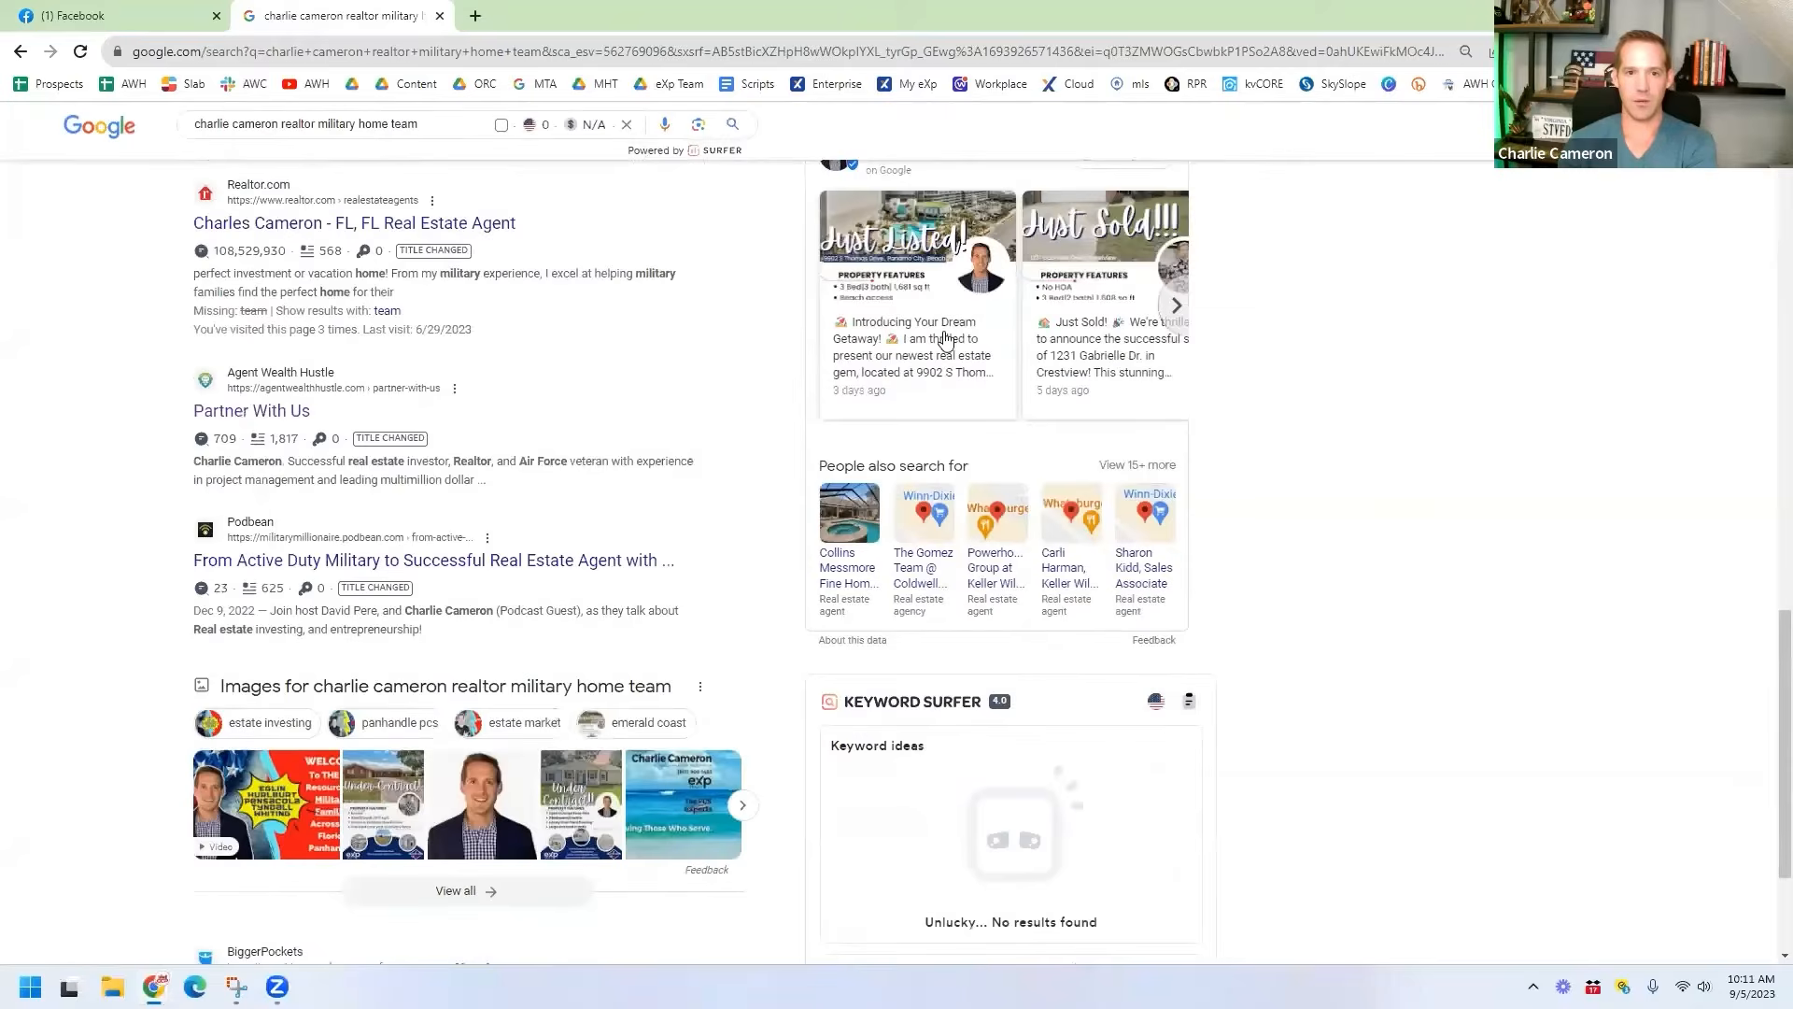
scroll(934, 541, "up", 3)
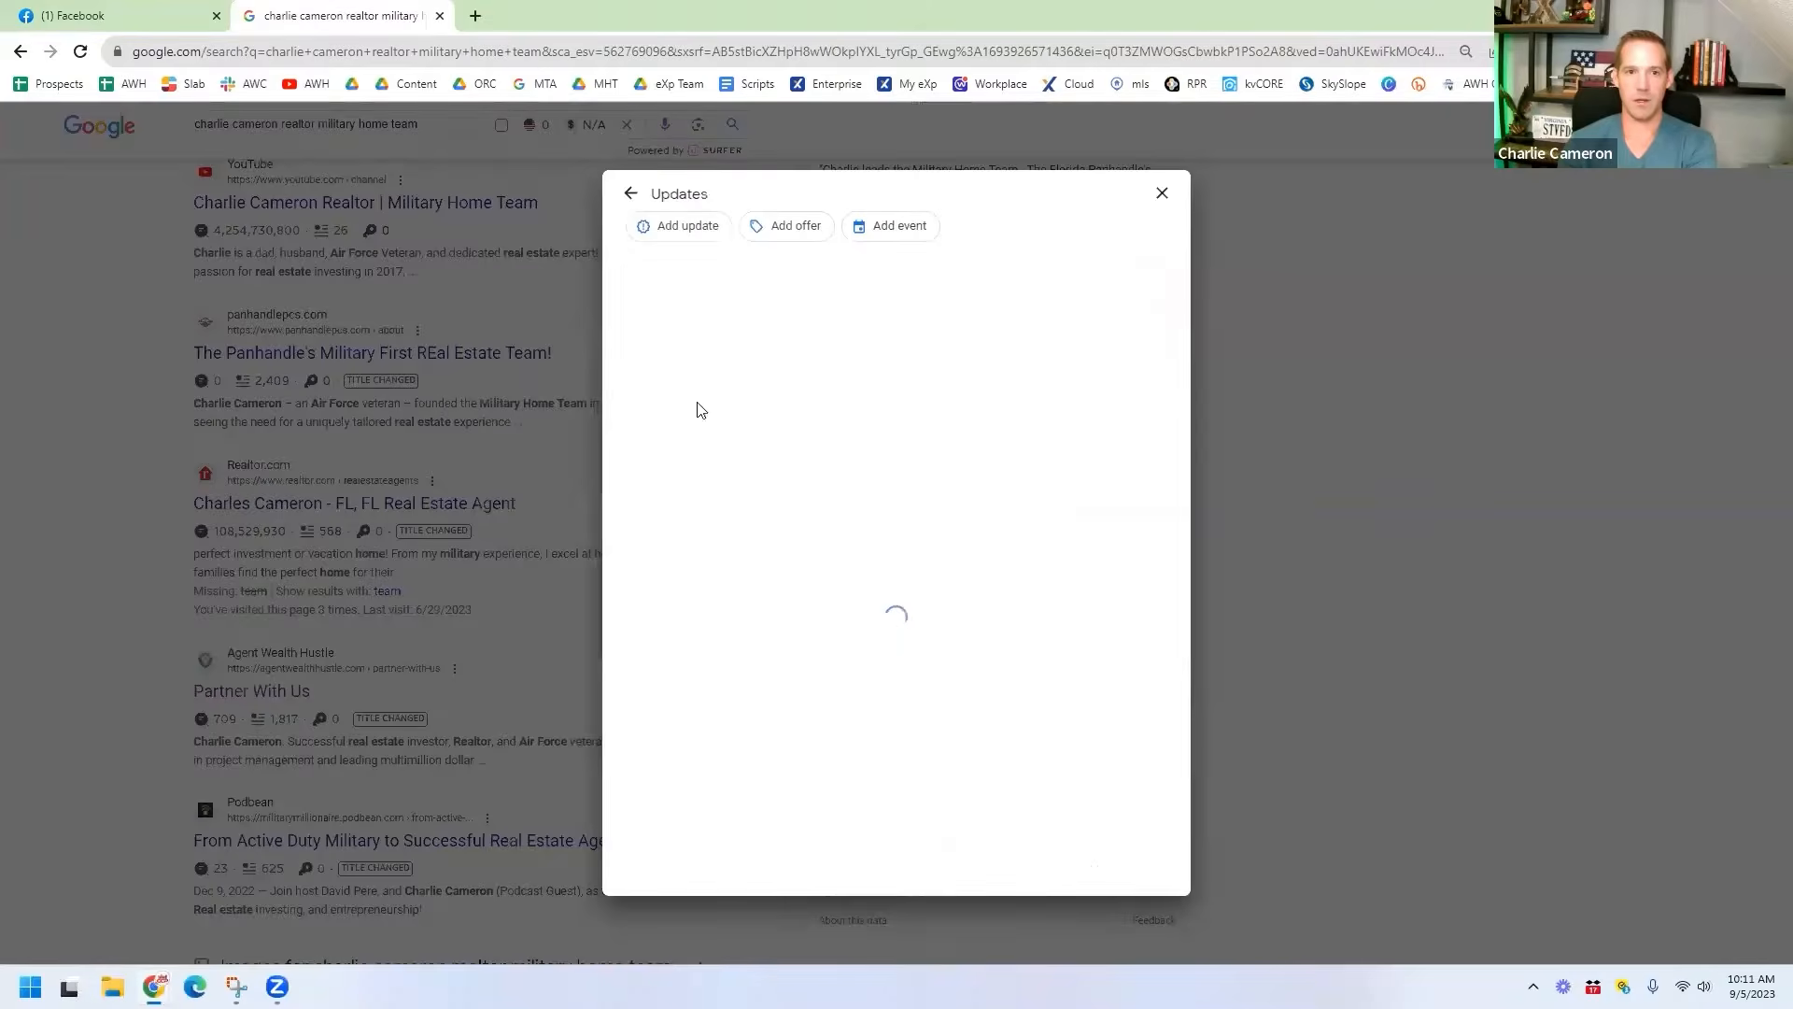
scroll(974, 425, "down", 20)
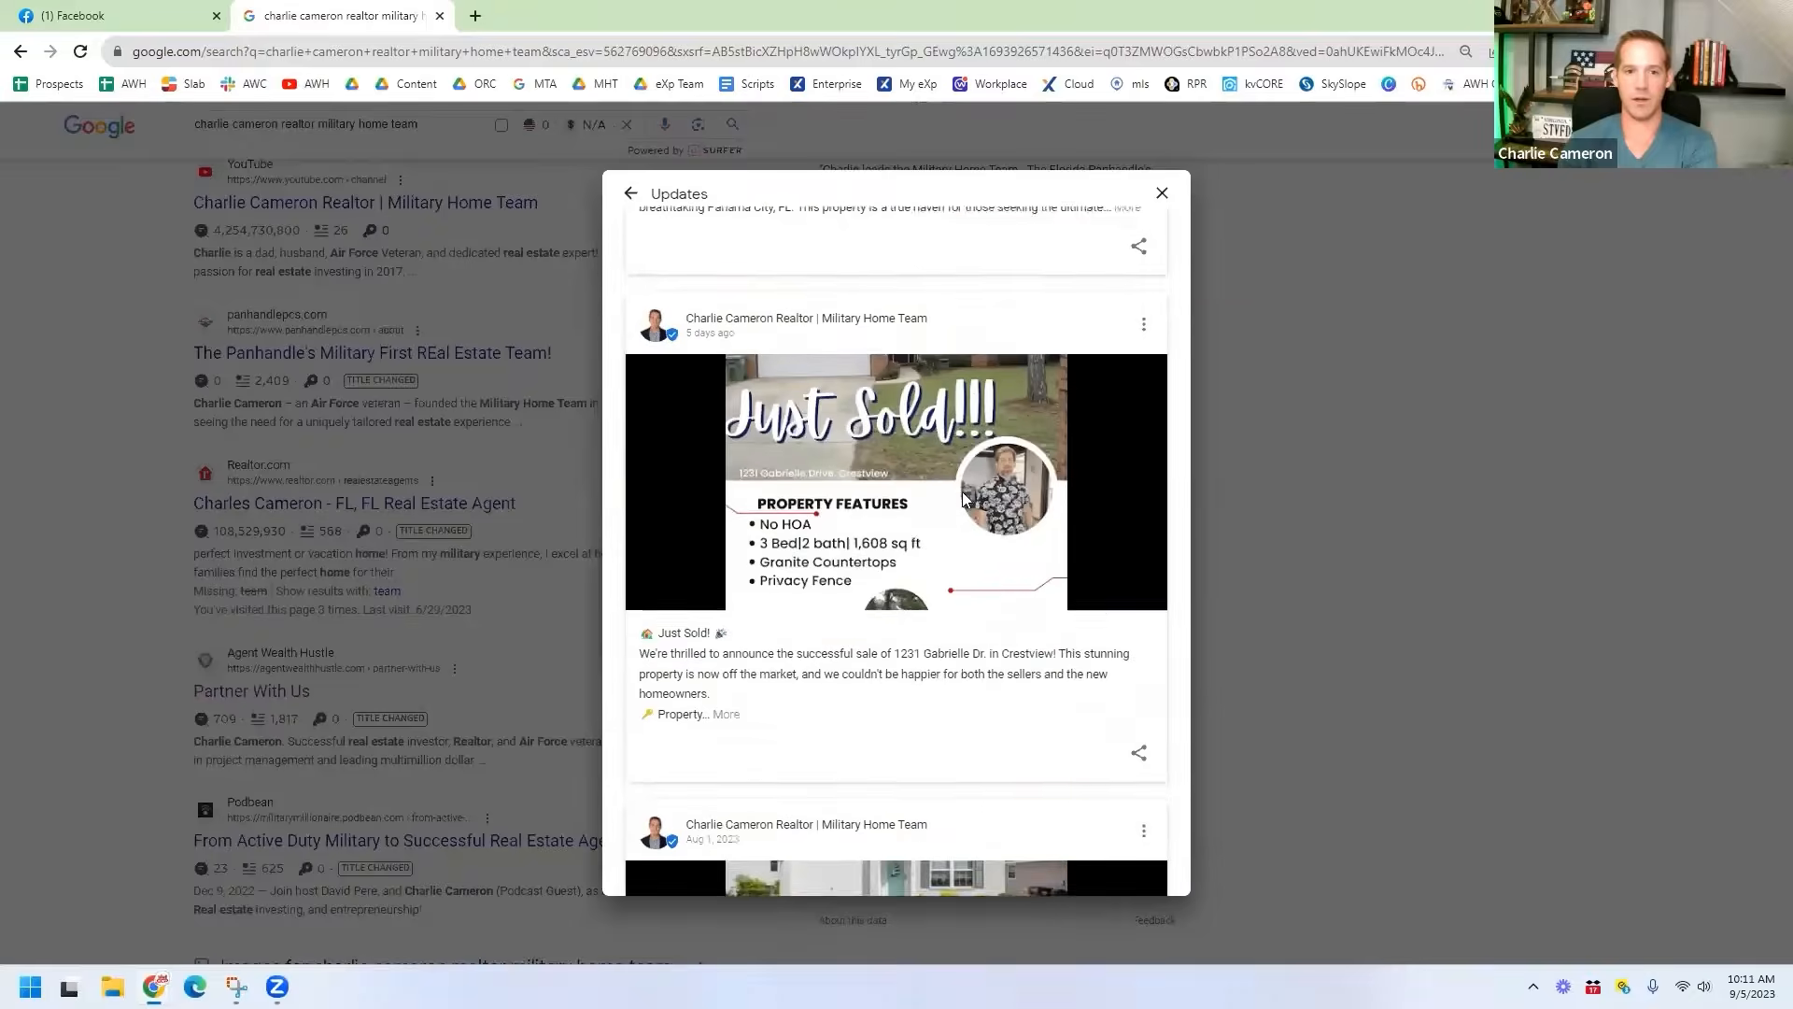
scroll(961, 500, "up", 15)
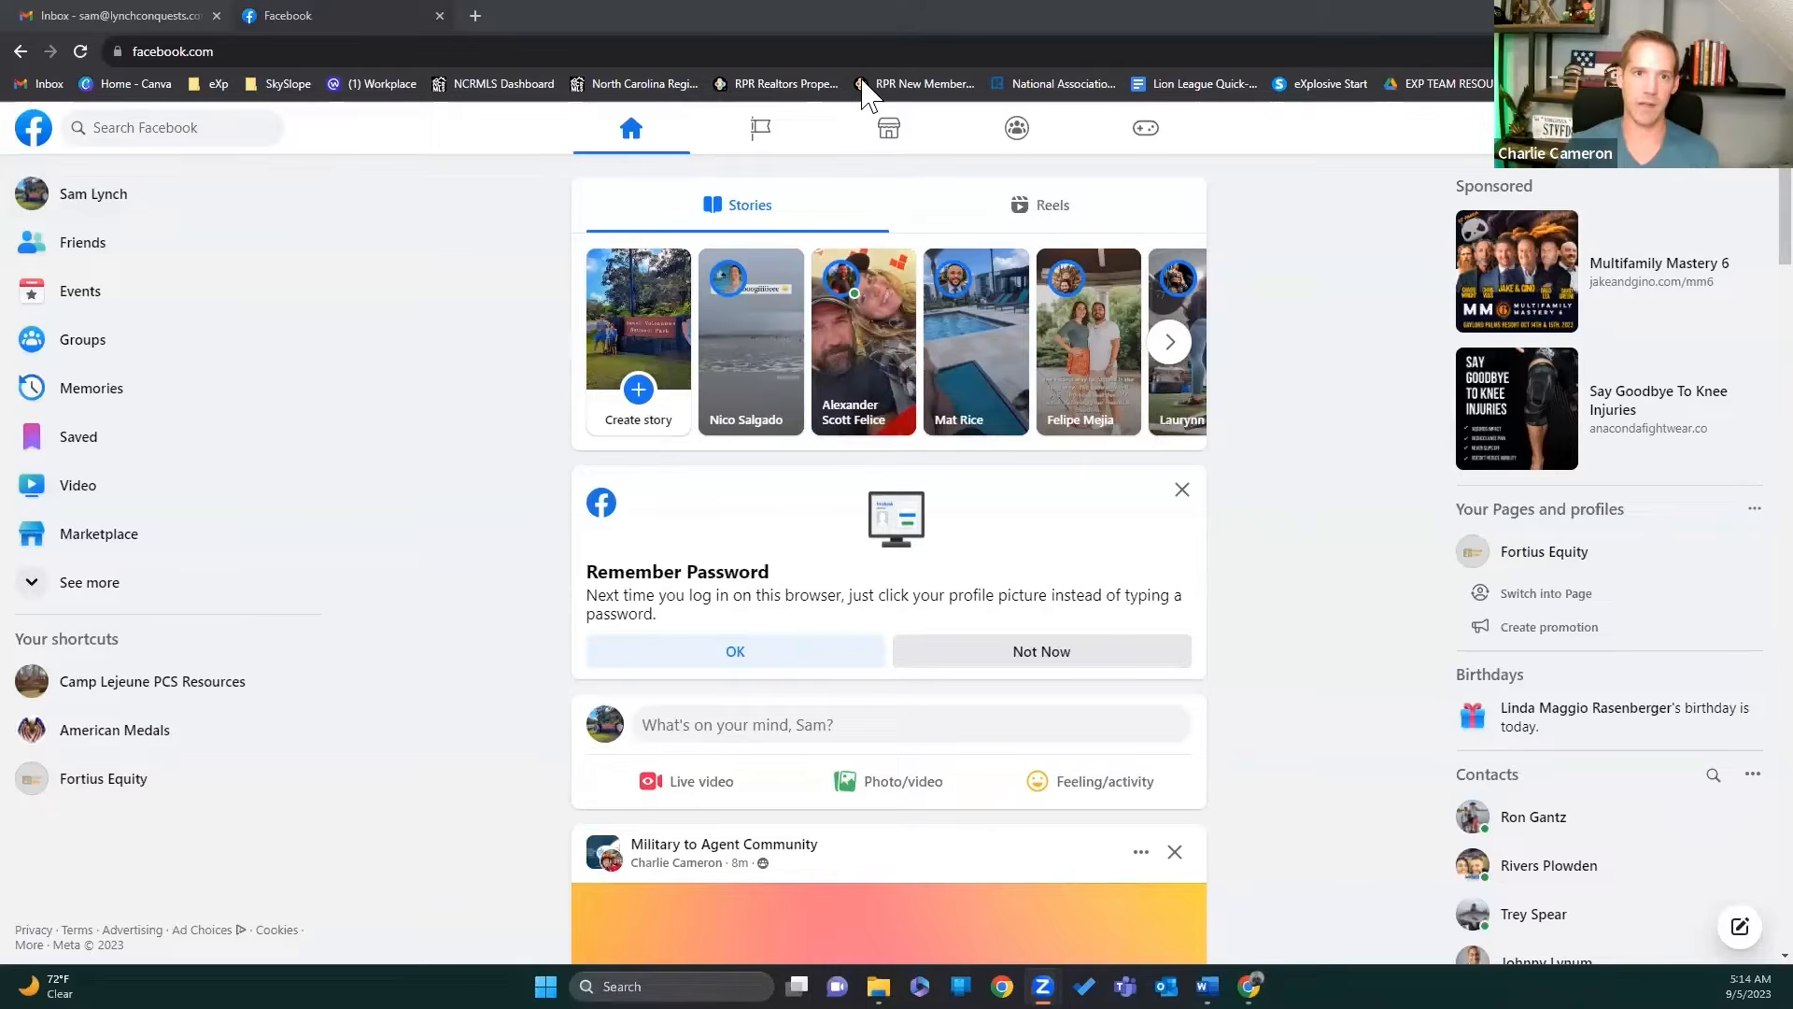
Step: Create a new Page from the Pages list and name it with the agent's name plus 'Realtor'
left_click(762, 131)
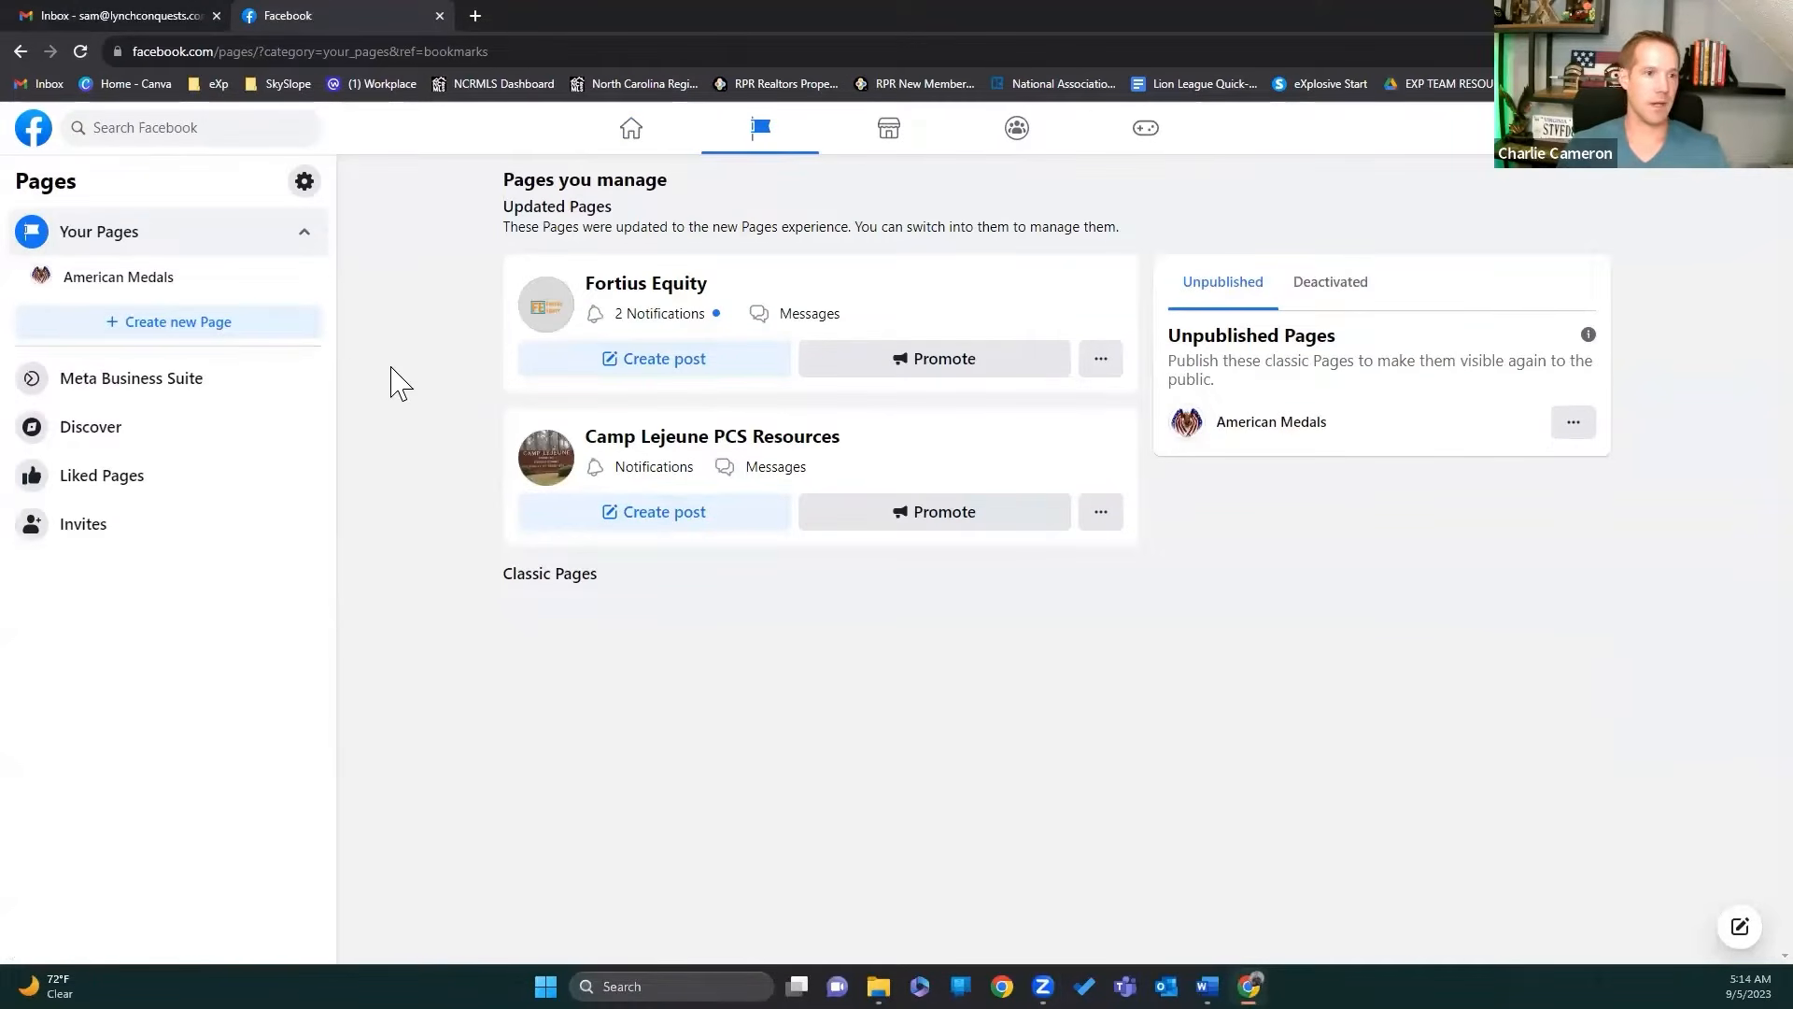
left_click(285, 329)
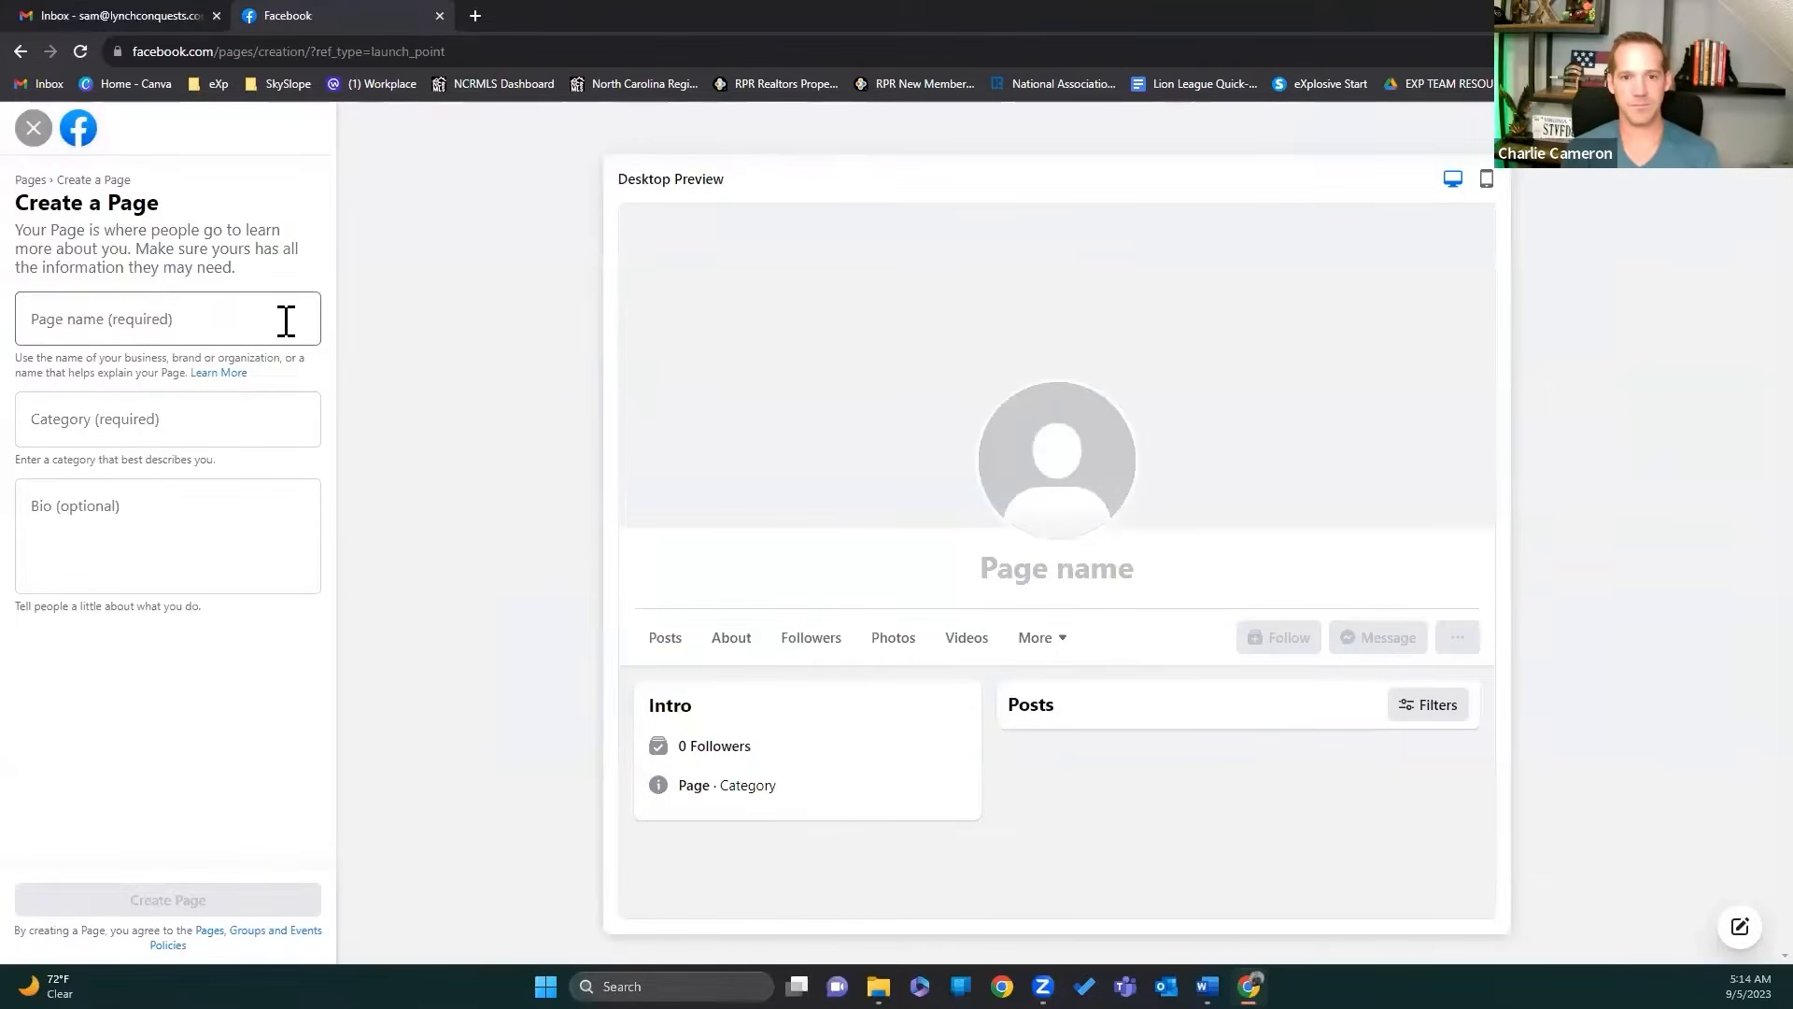
left_click(187, 319)
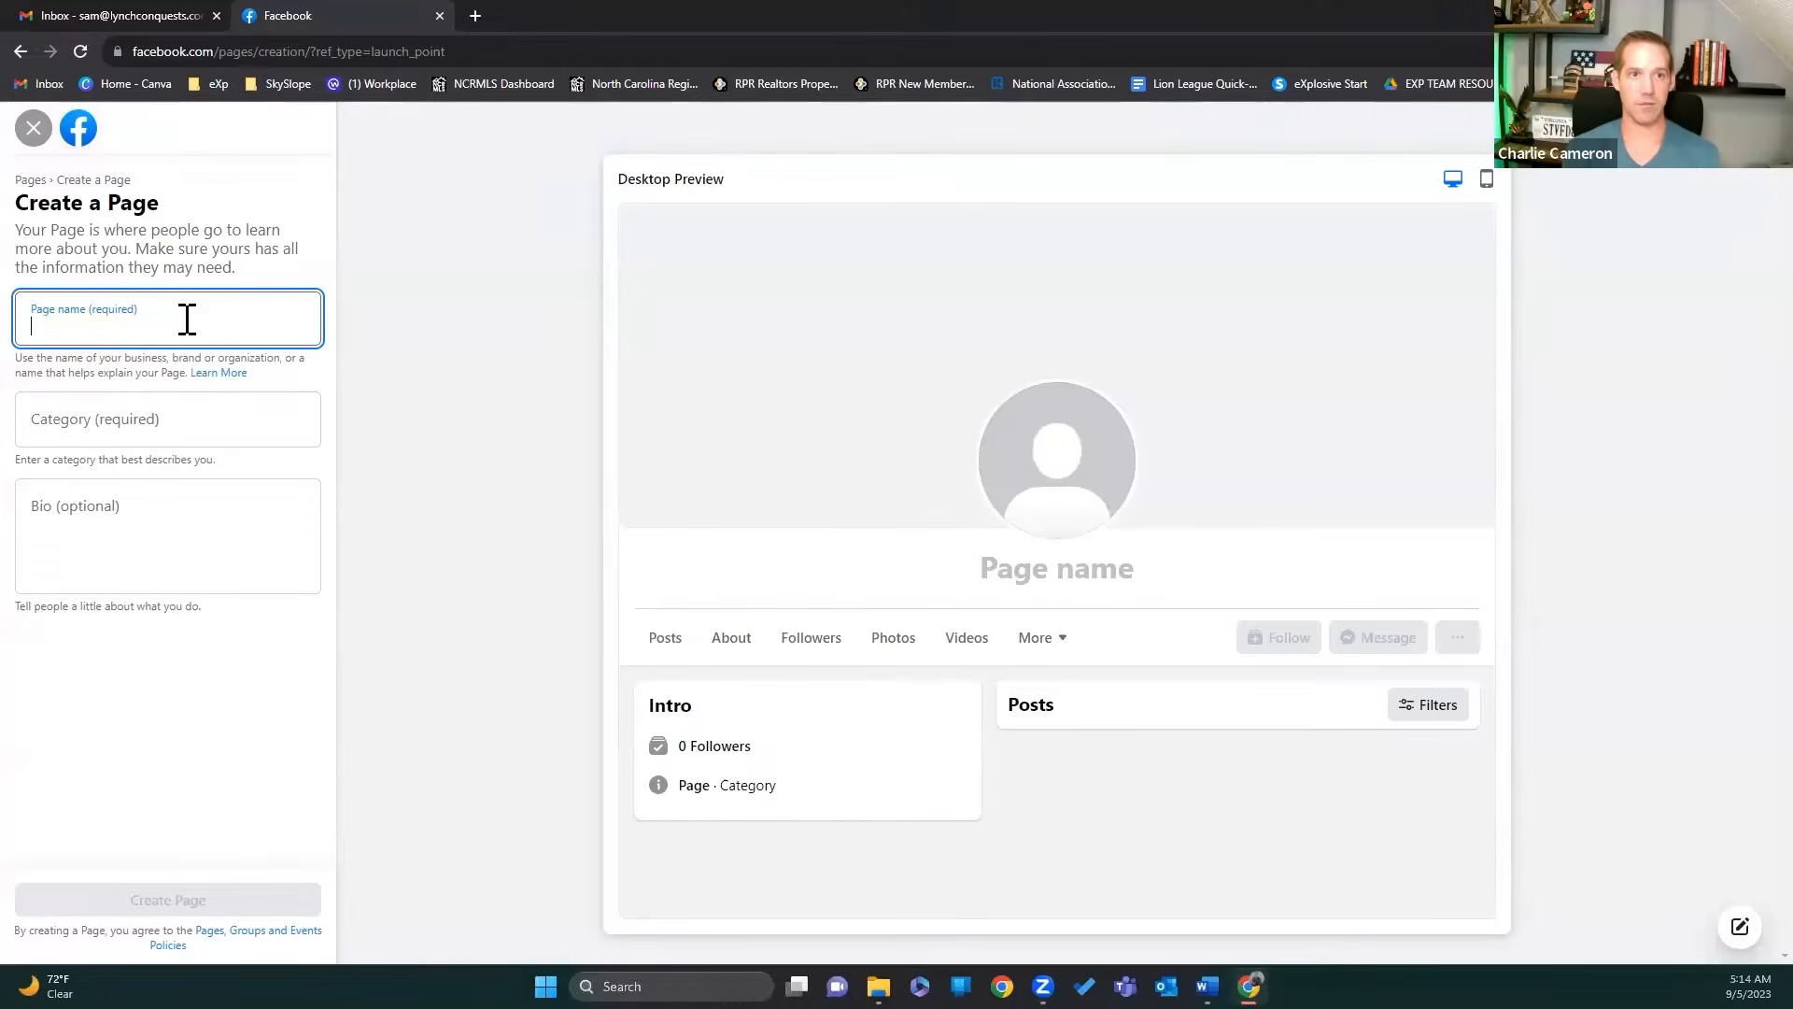
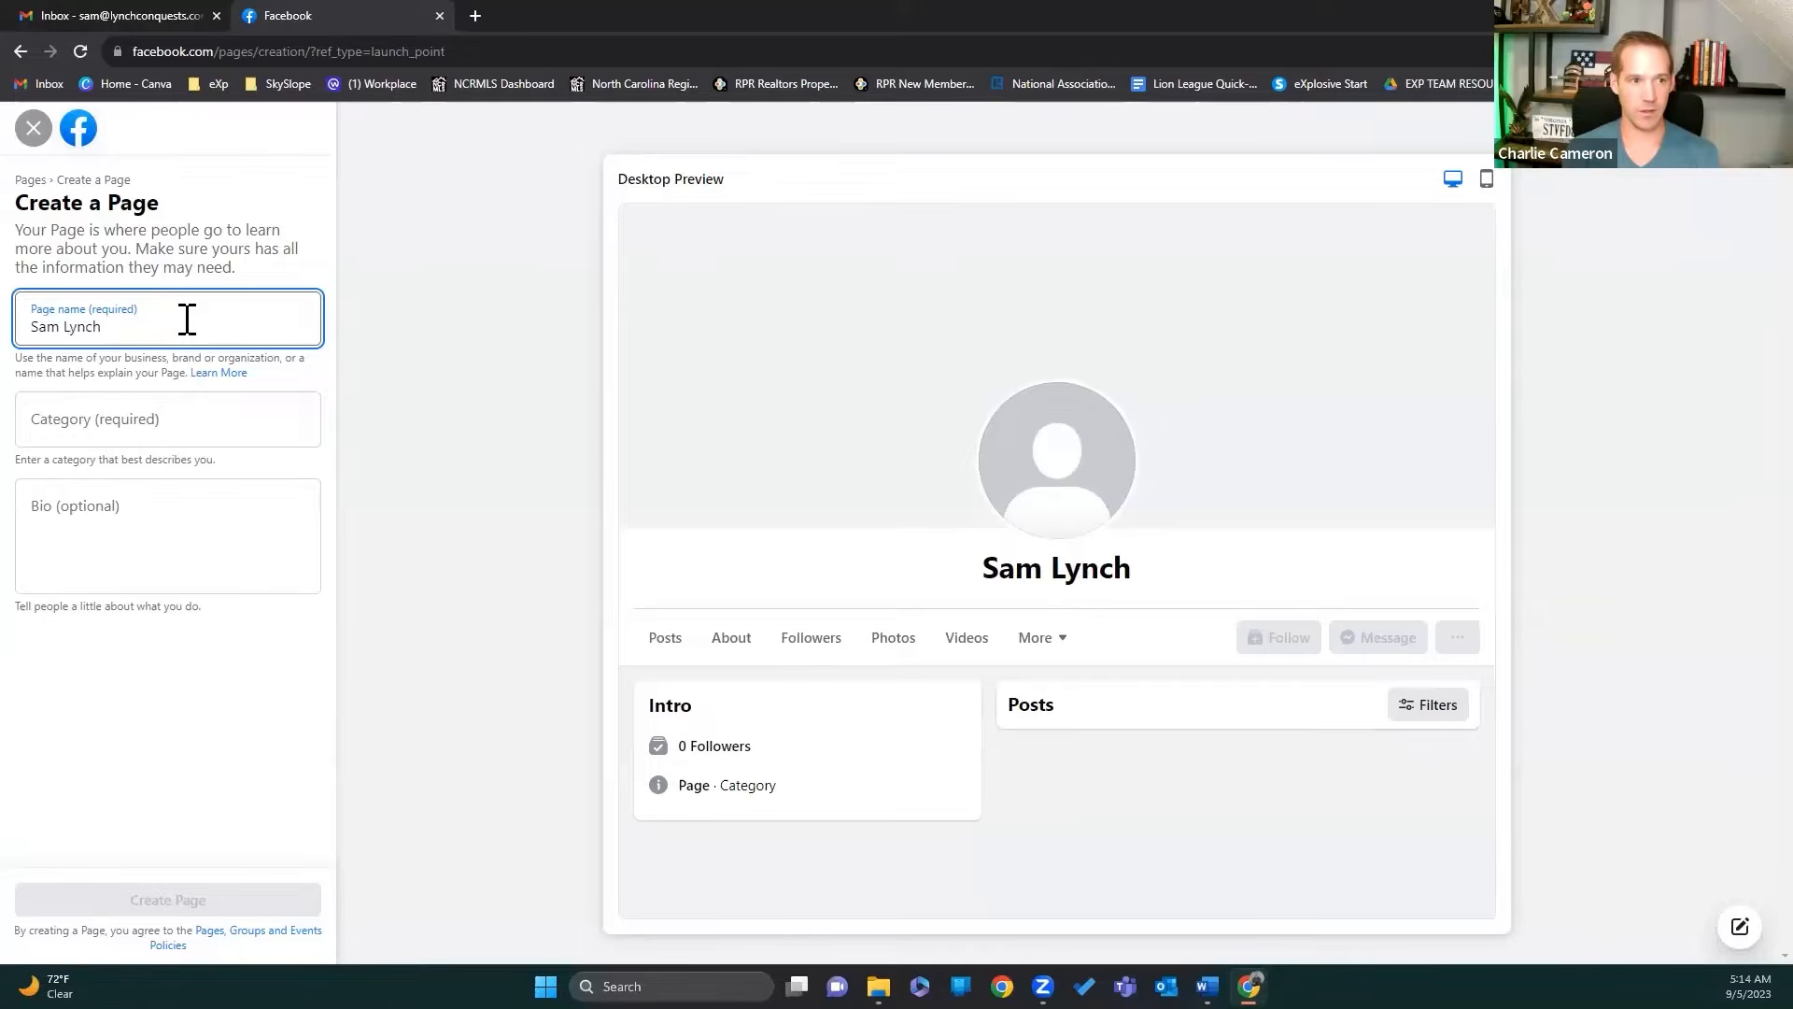
type("Realtor")
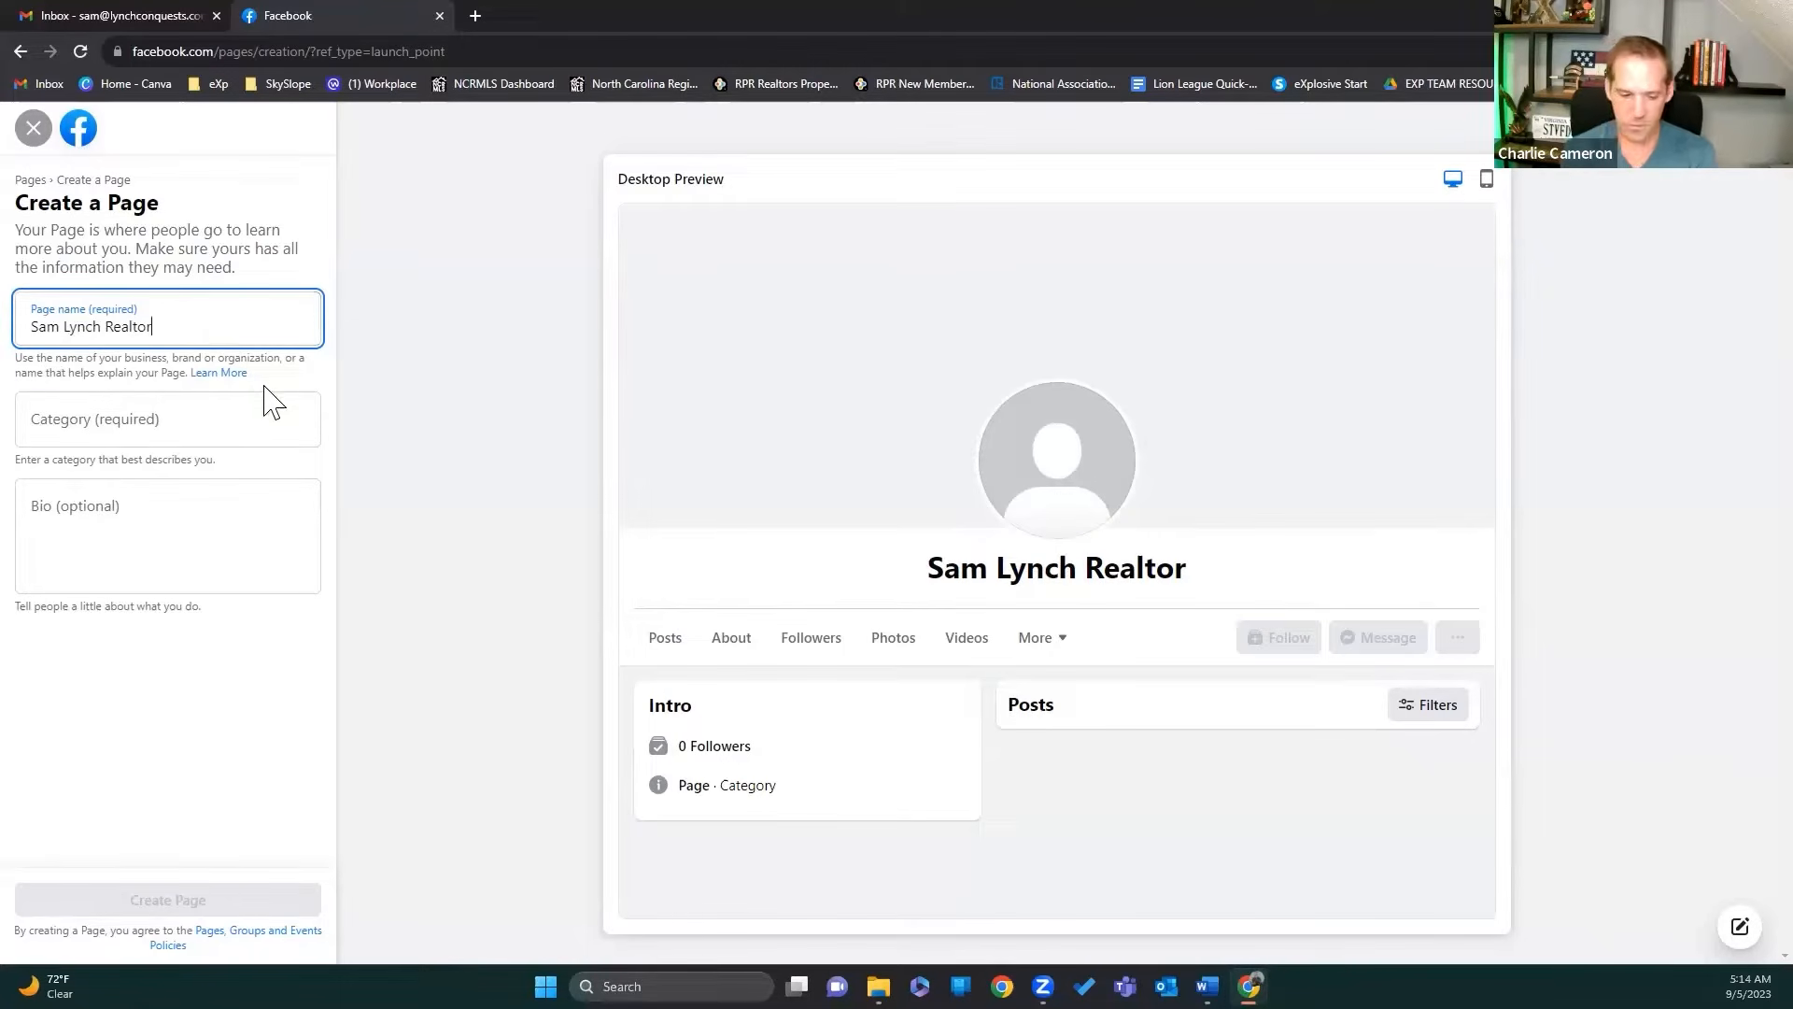
left_click(219, 411)
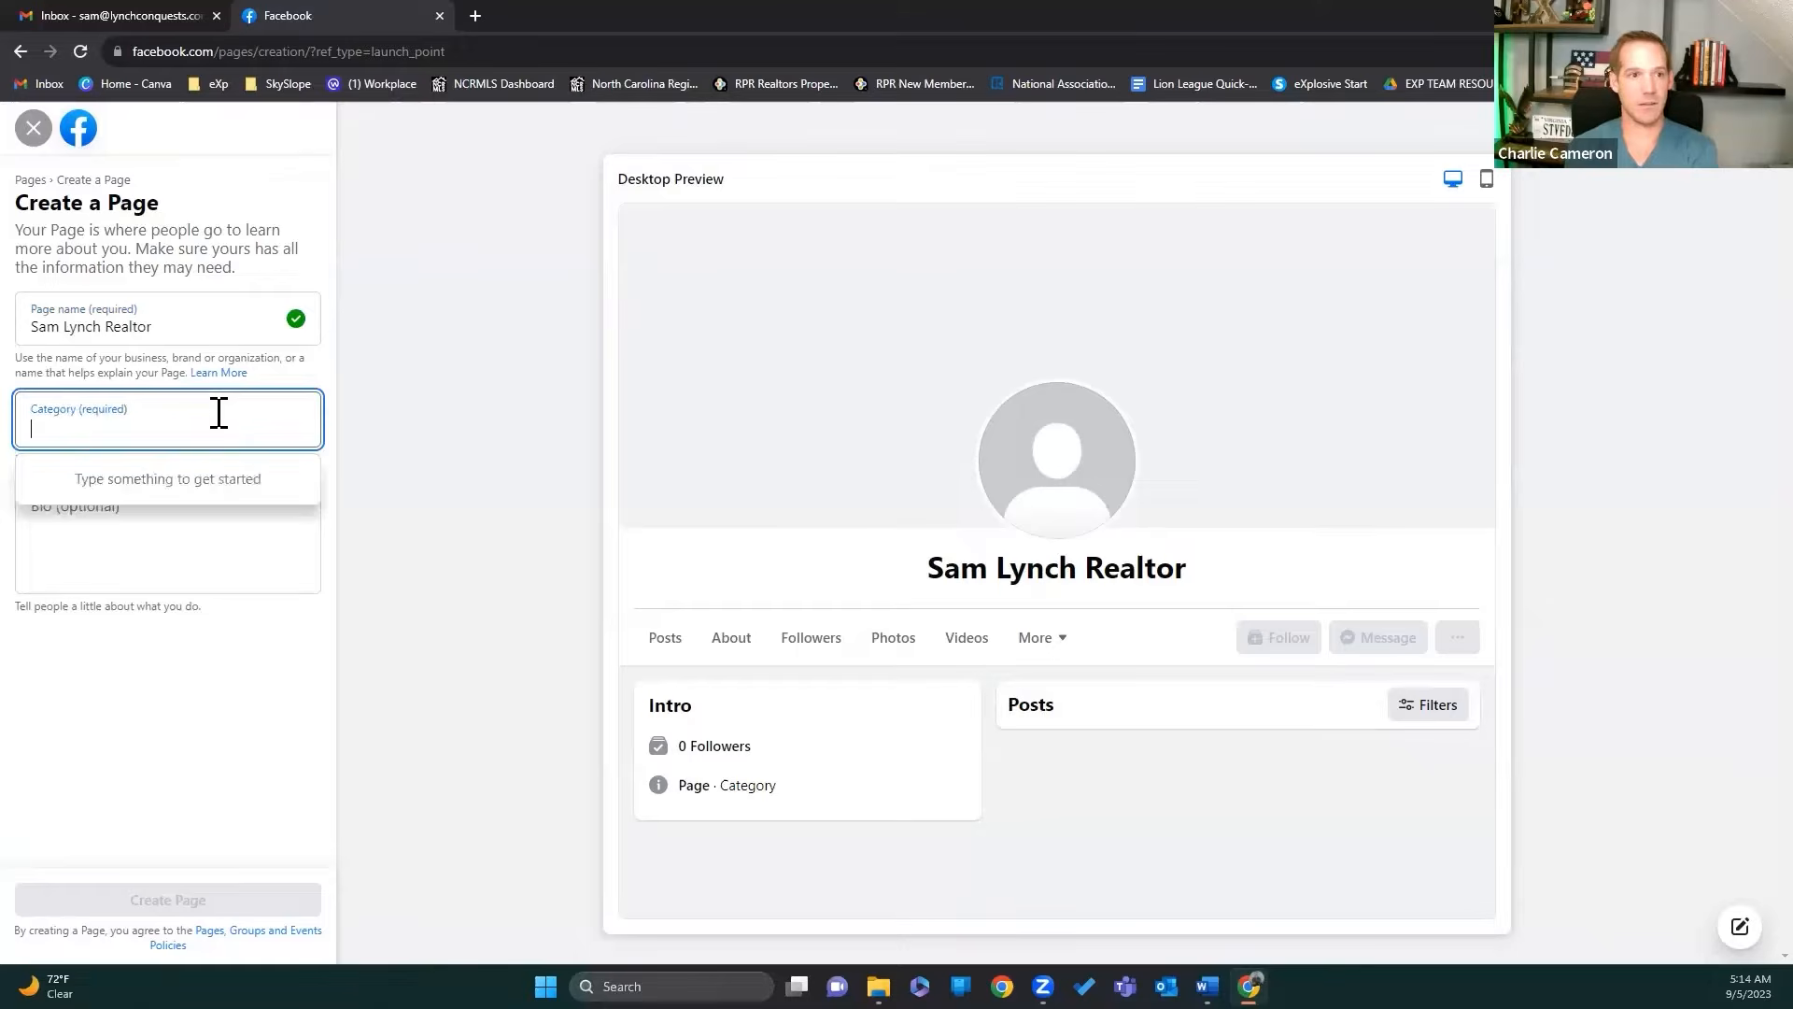
left_click(207, 322)
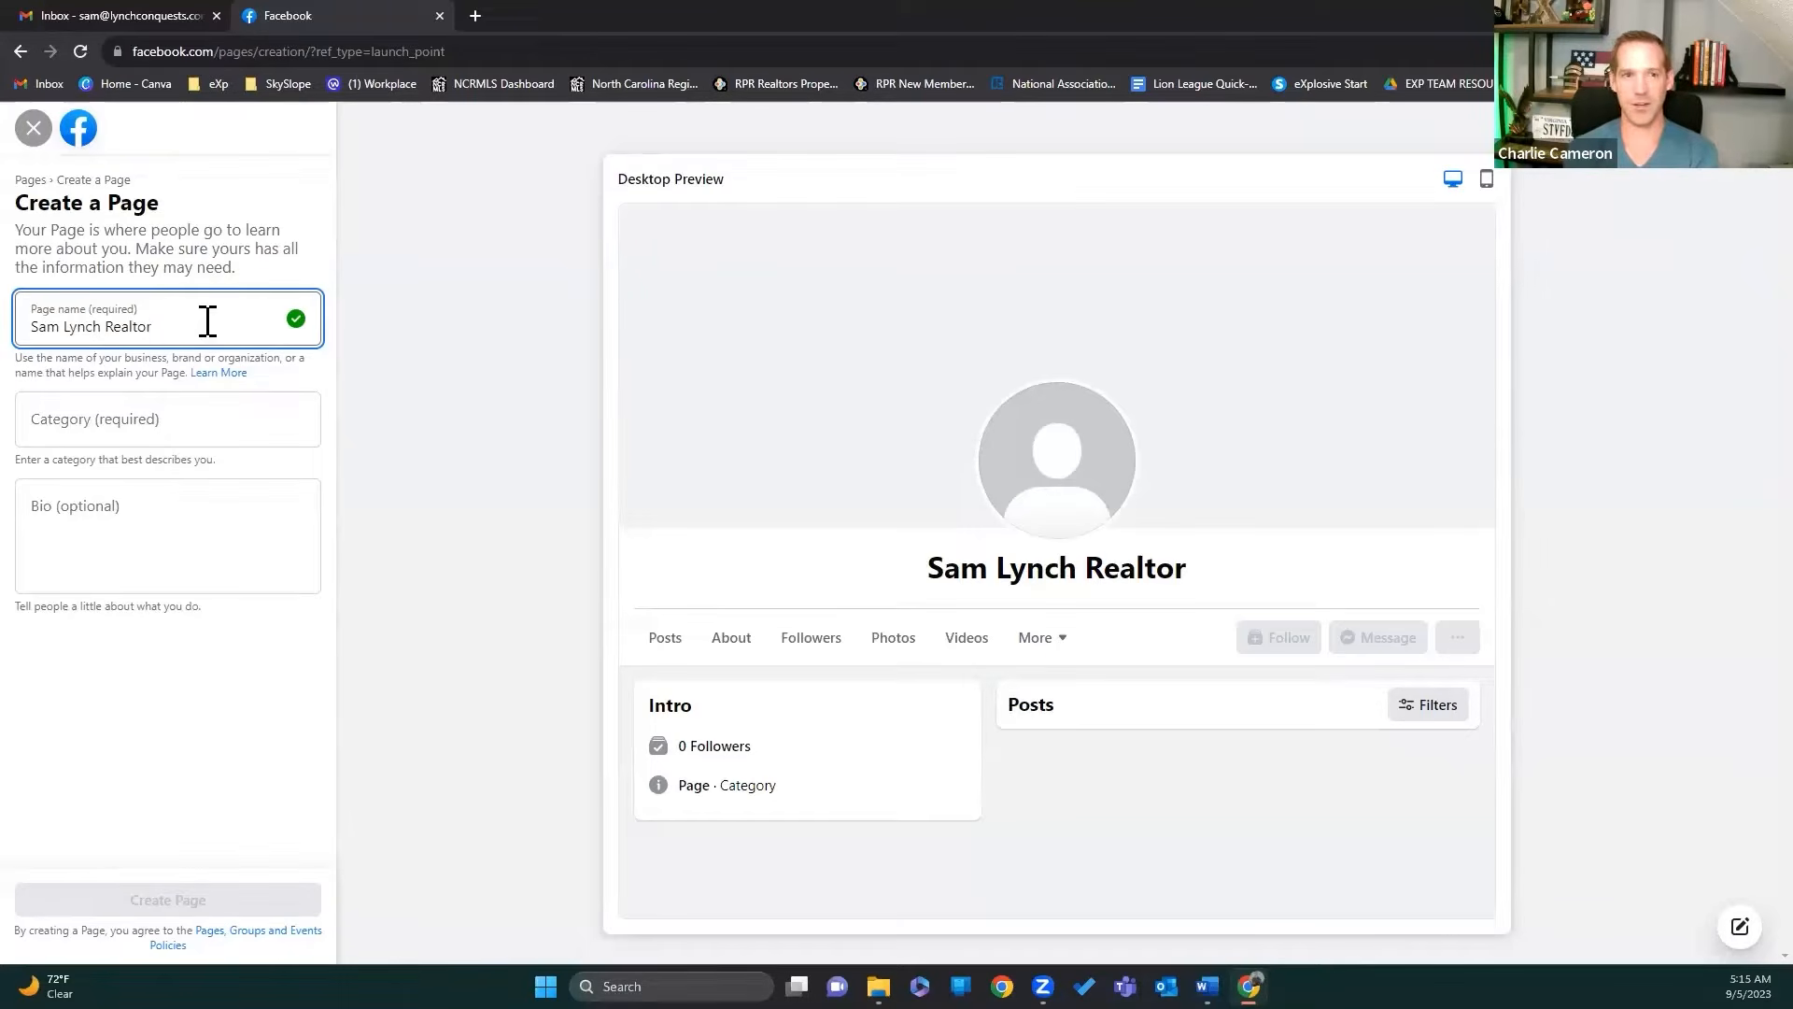
left_click(1208, 987)
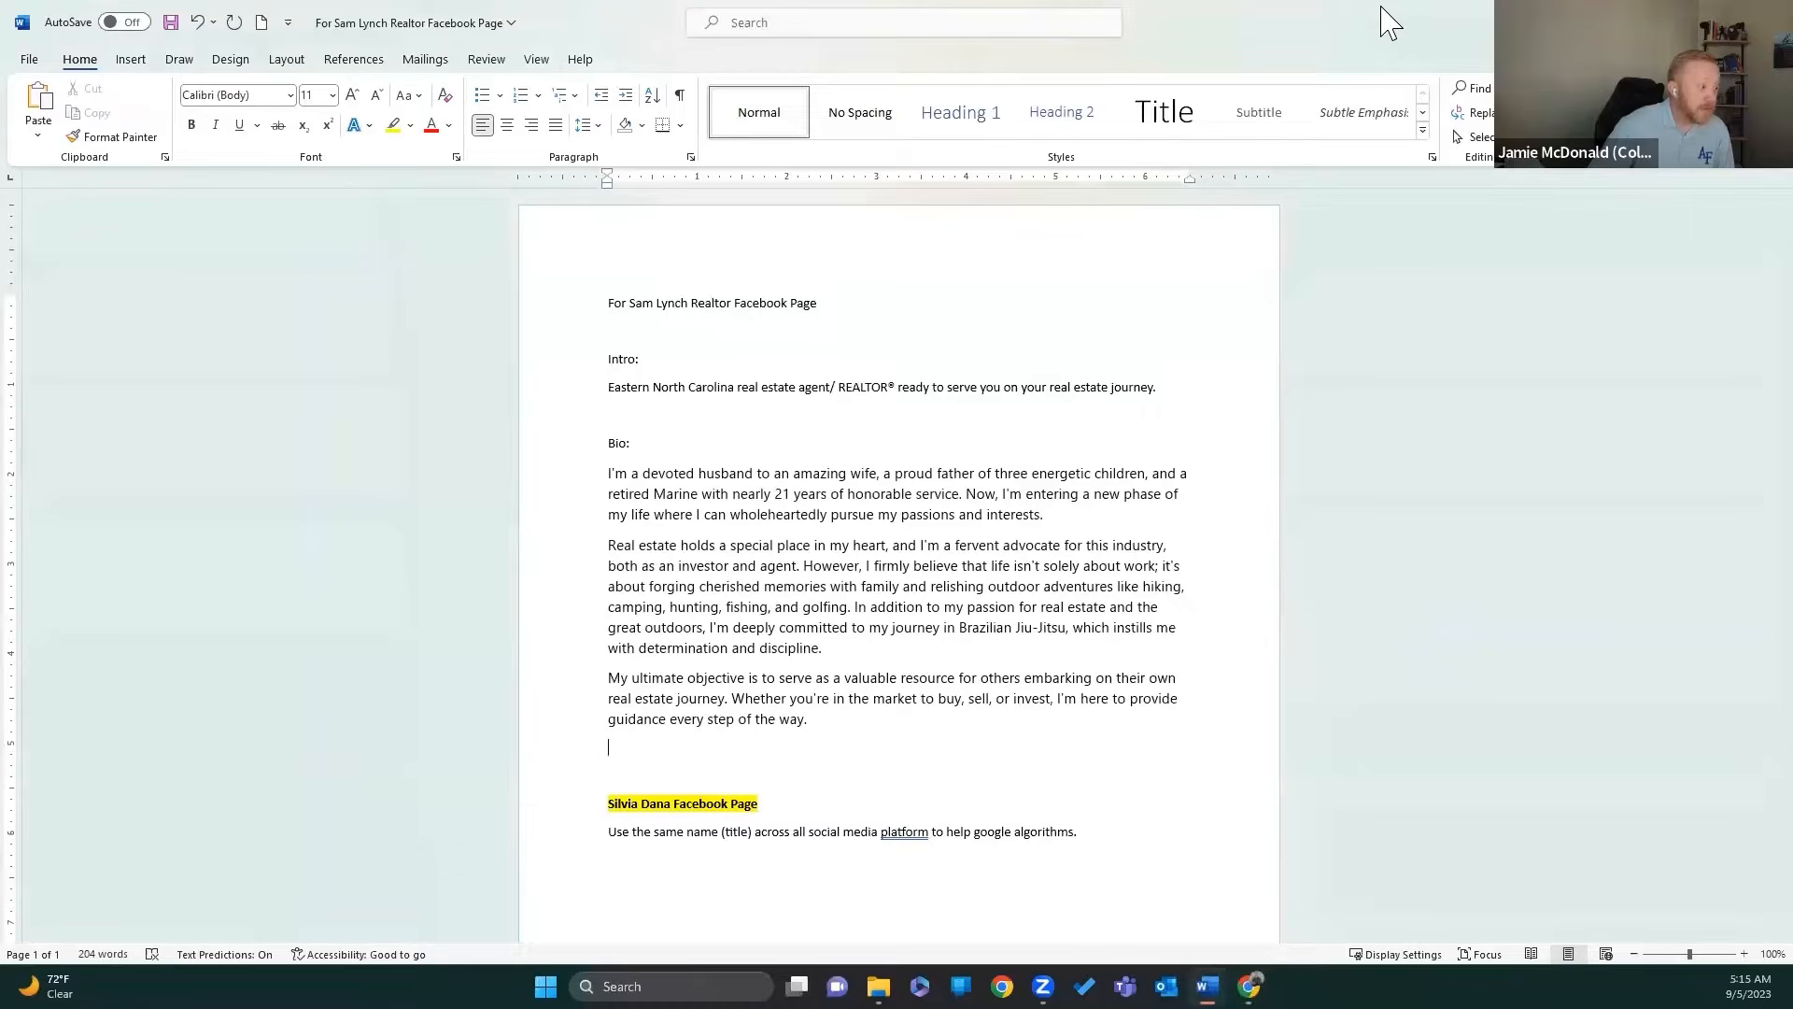
Step: Restore down the Word document with the drafted Intro and Bio and drag it off screen
left_click_drag(1394, 13, 1168, 138)
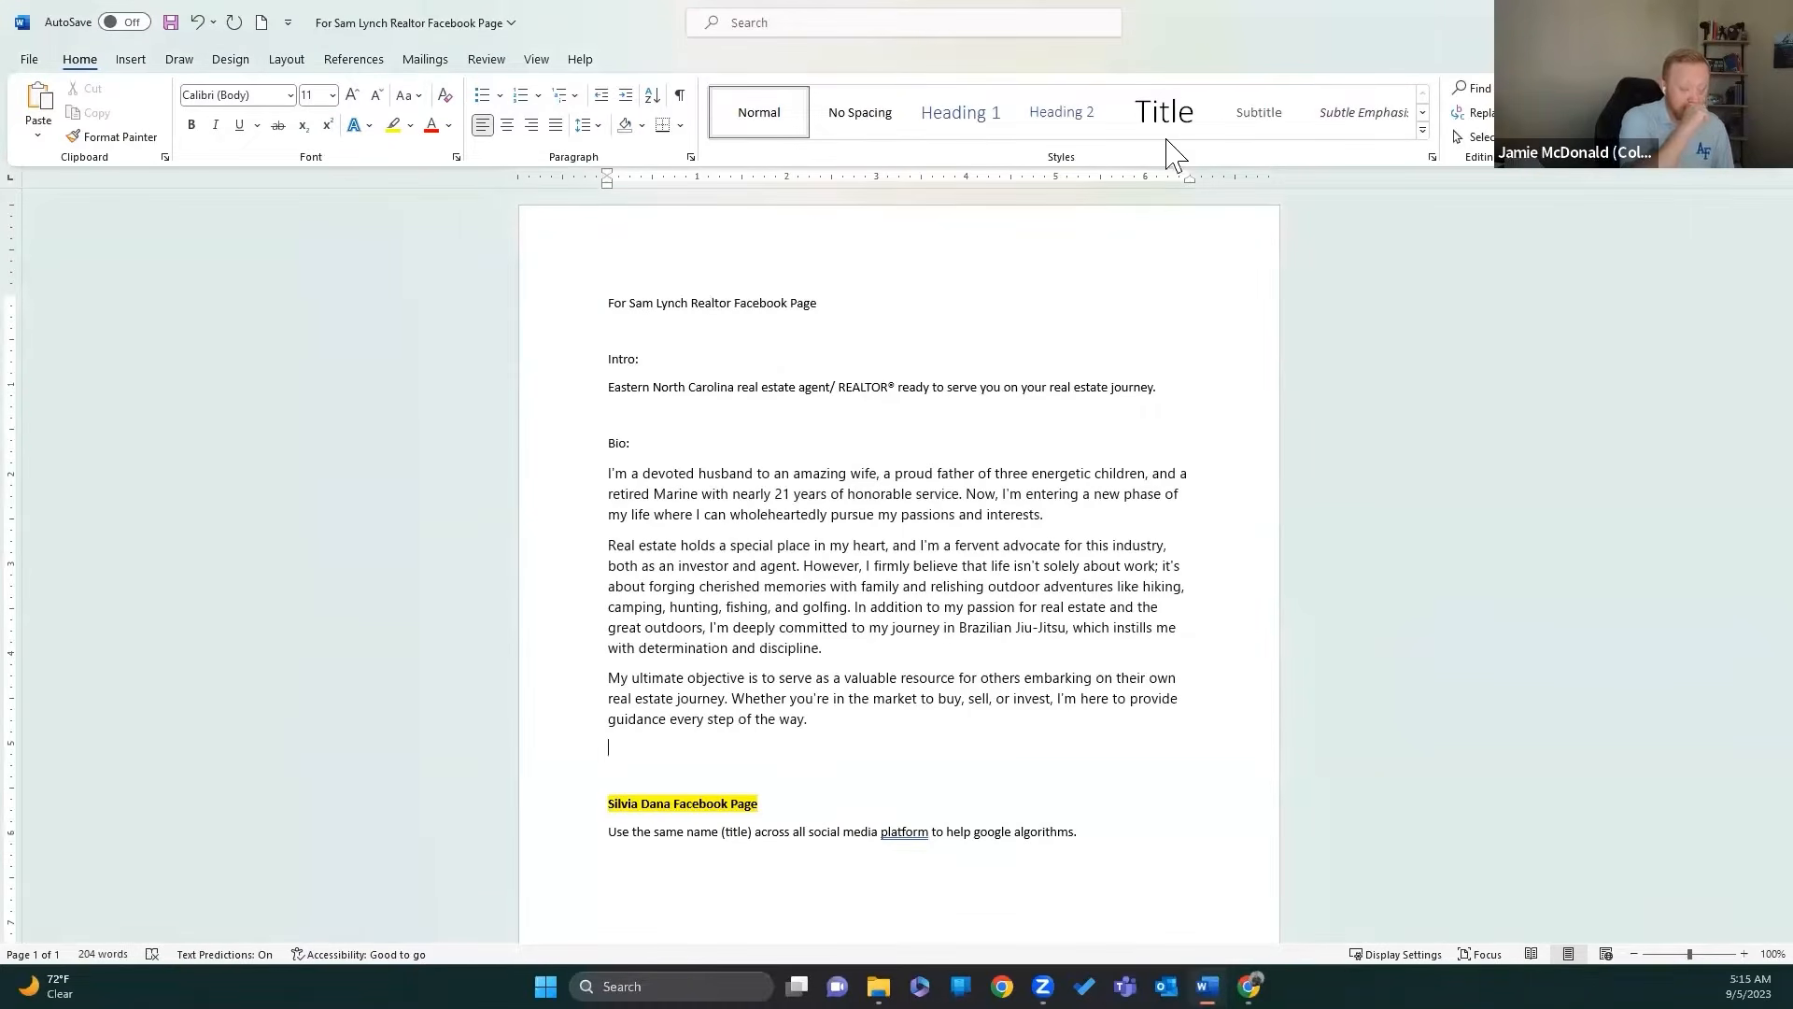
left_click_drag(1532, 20, 1792, 38)
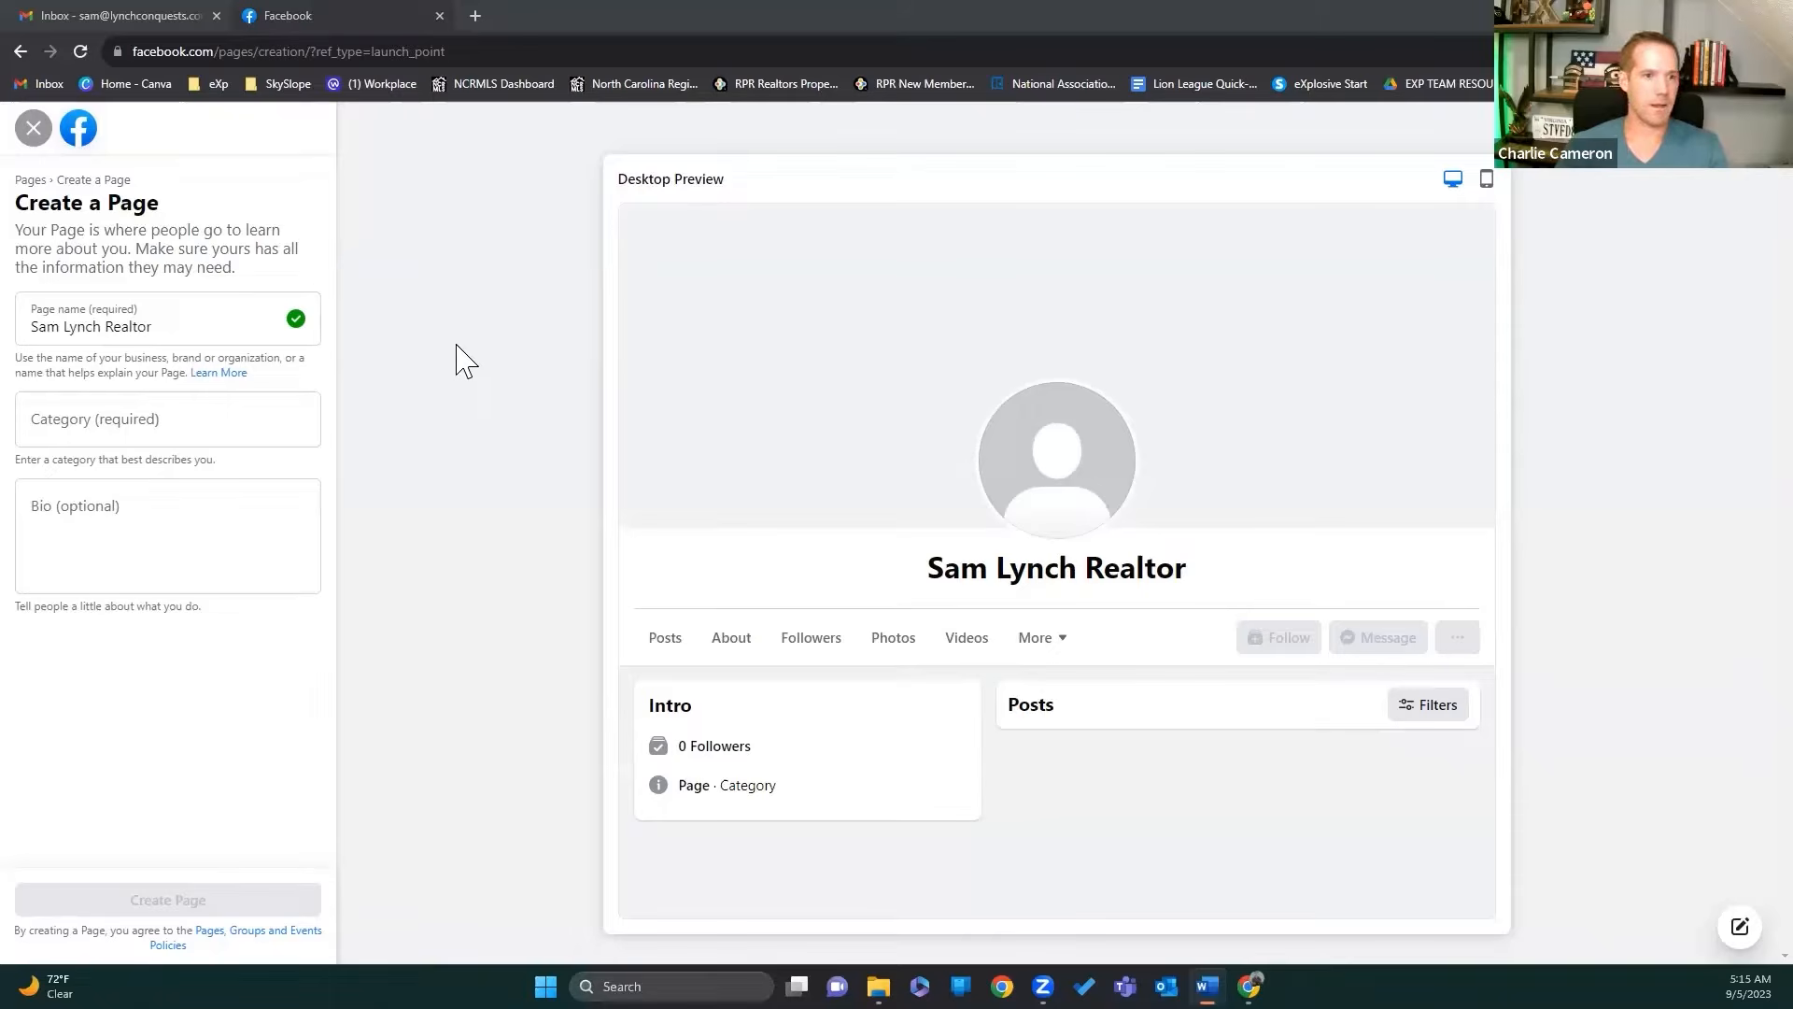
Step: Search 'real' and choose Real Estate Agent as the Page category, then place the cursor in Bio
left_click(260, 429)
type("real")
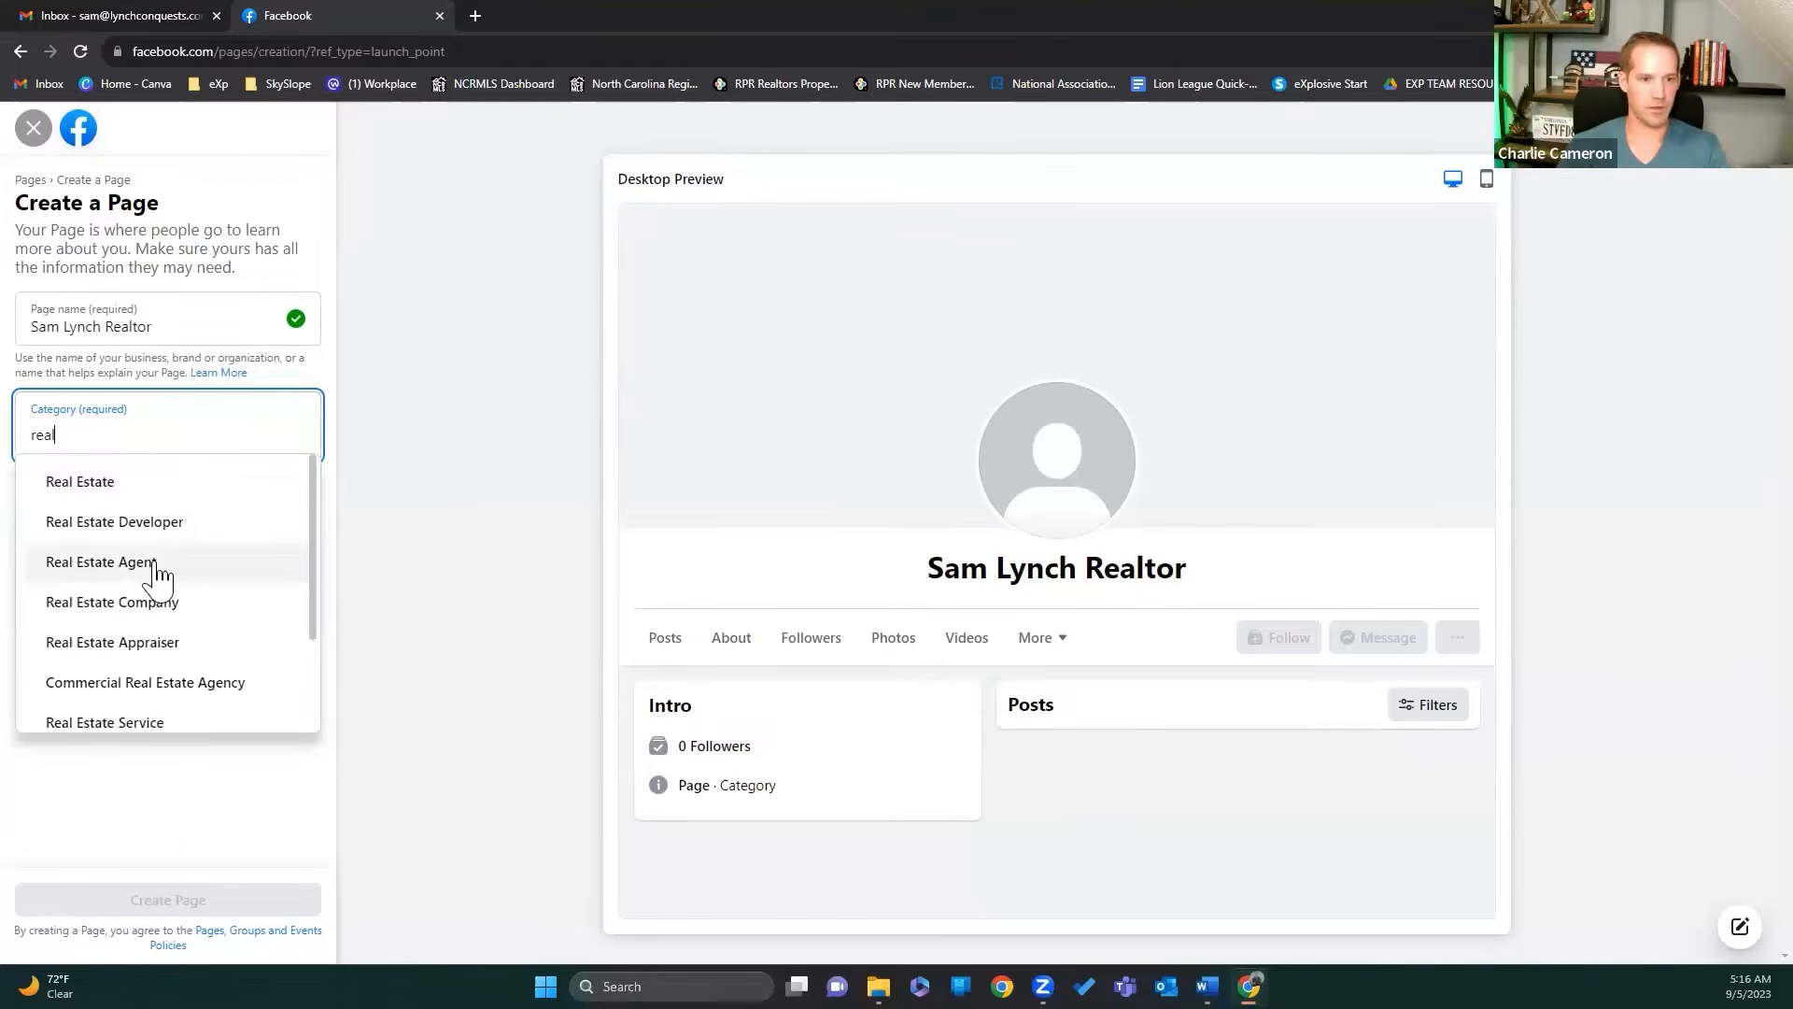
left_click(156, 563)
left_click(103, 529)
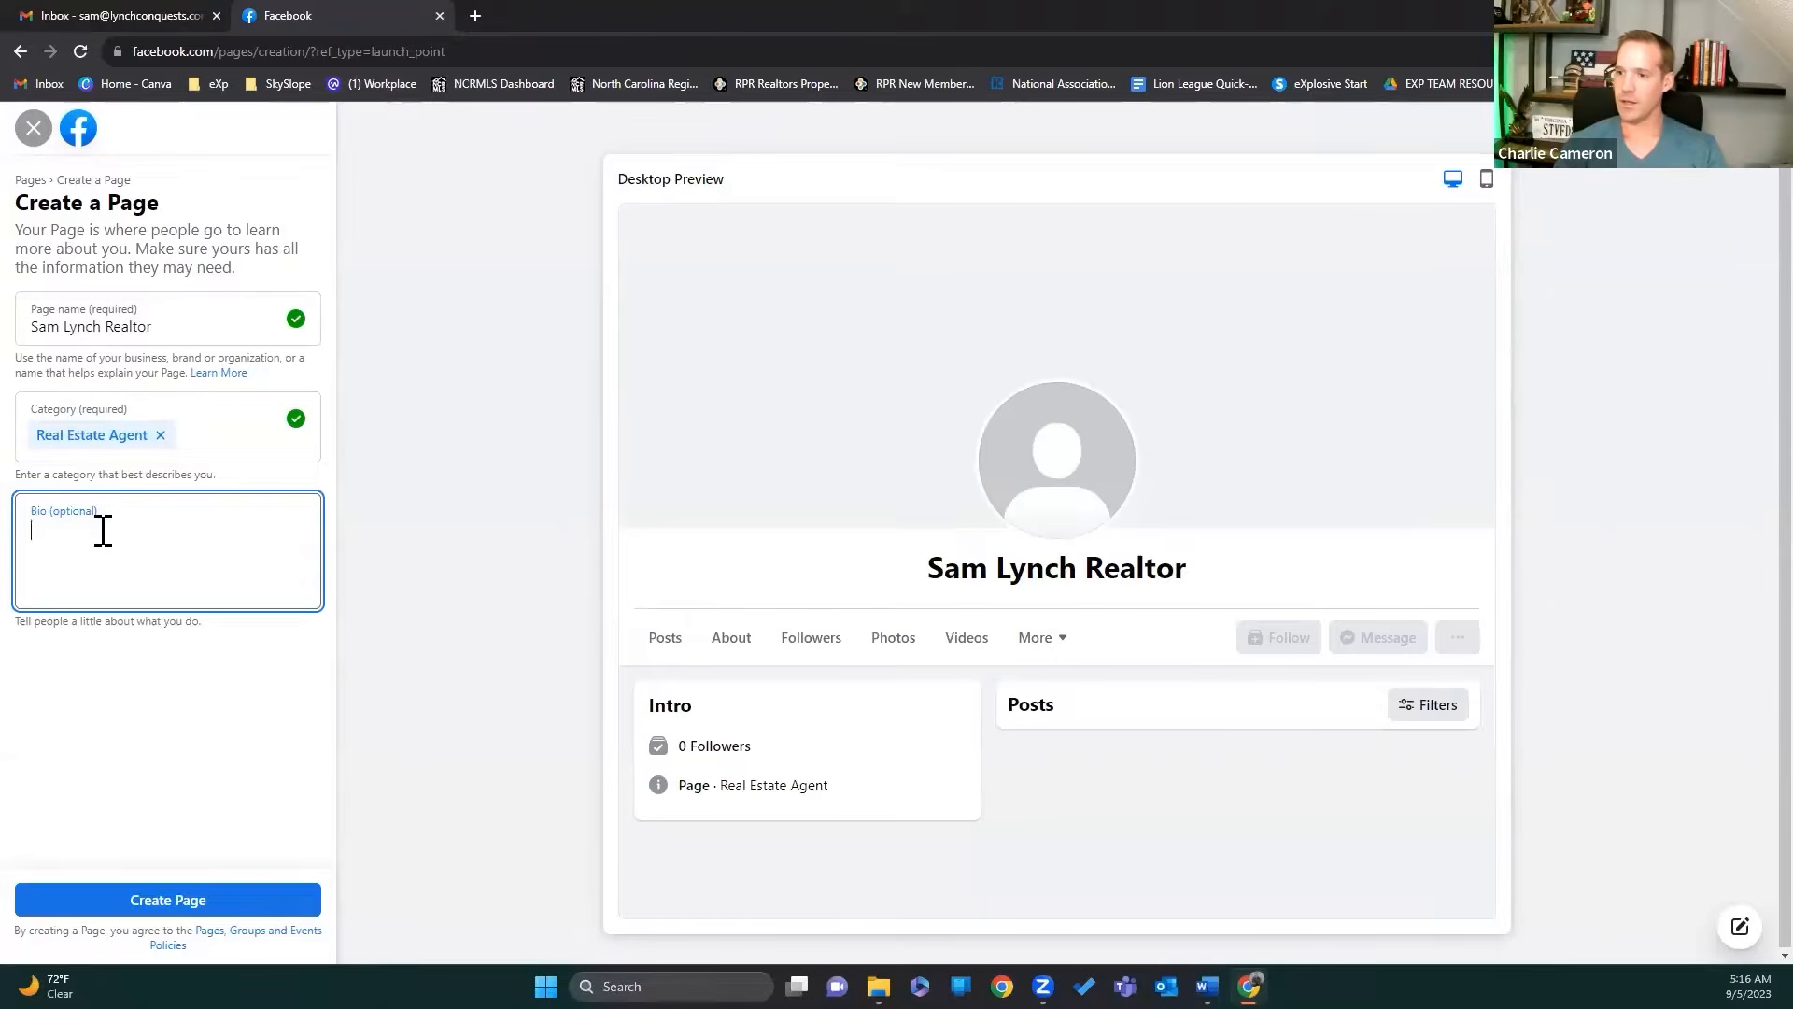
key("alt+Tab")
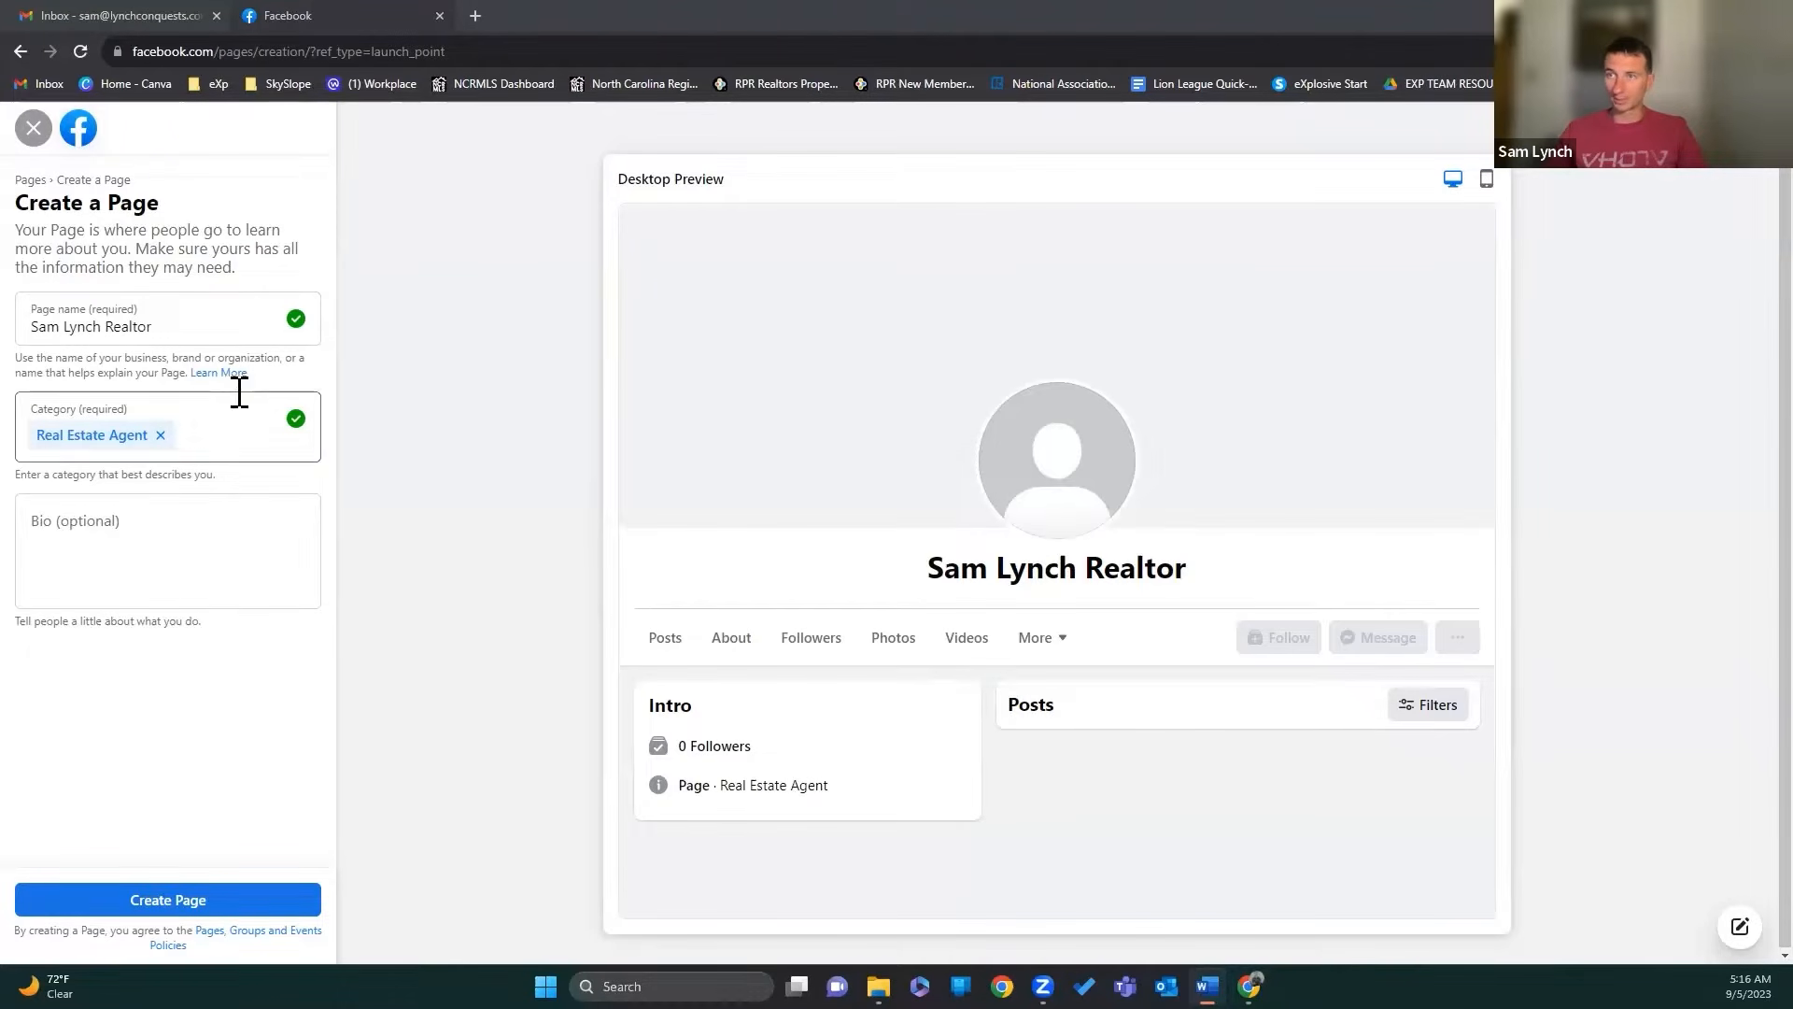
left_click(71, 525)
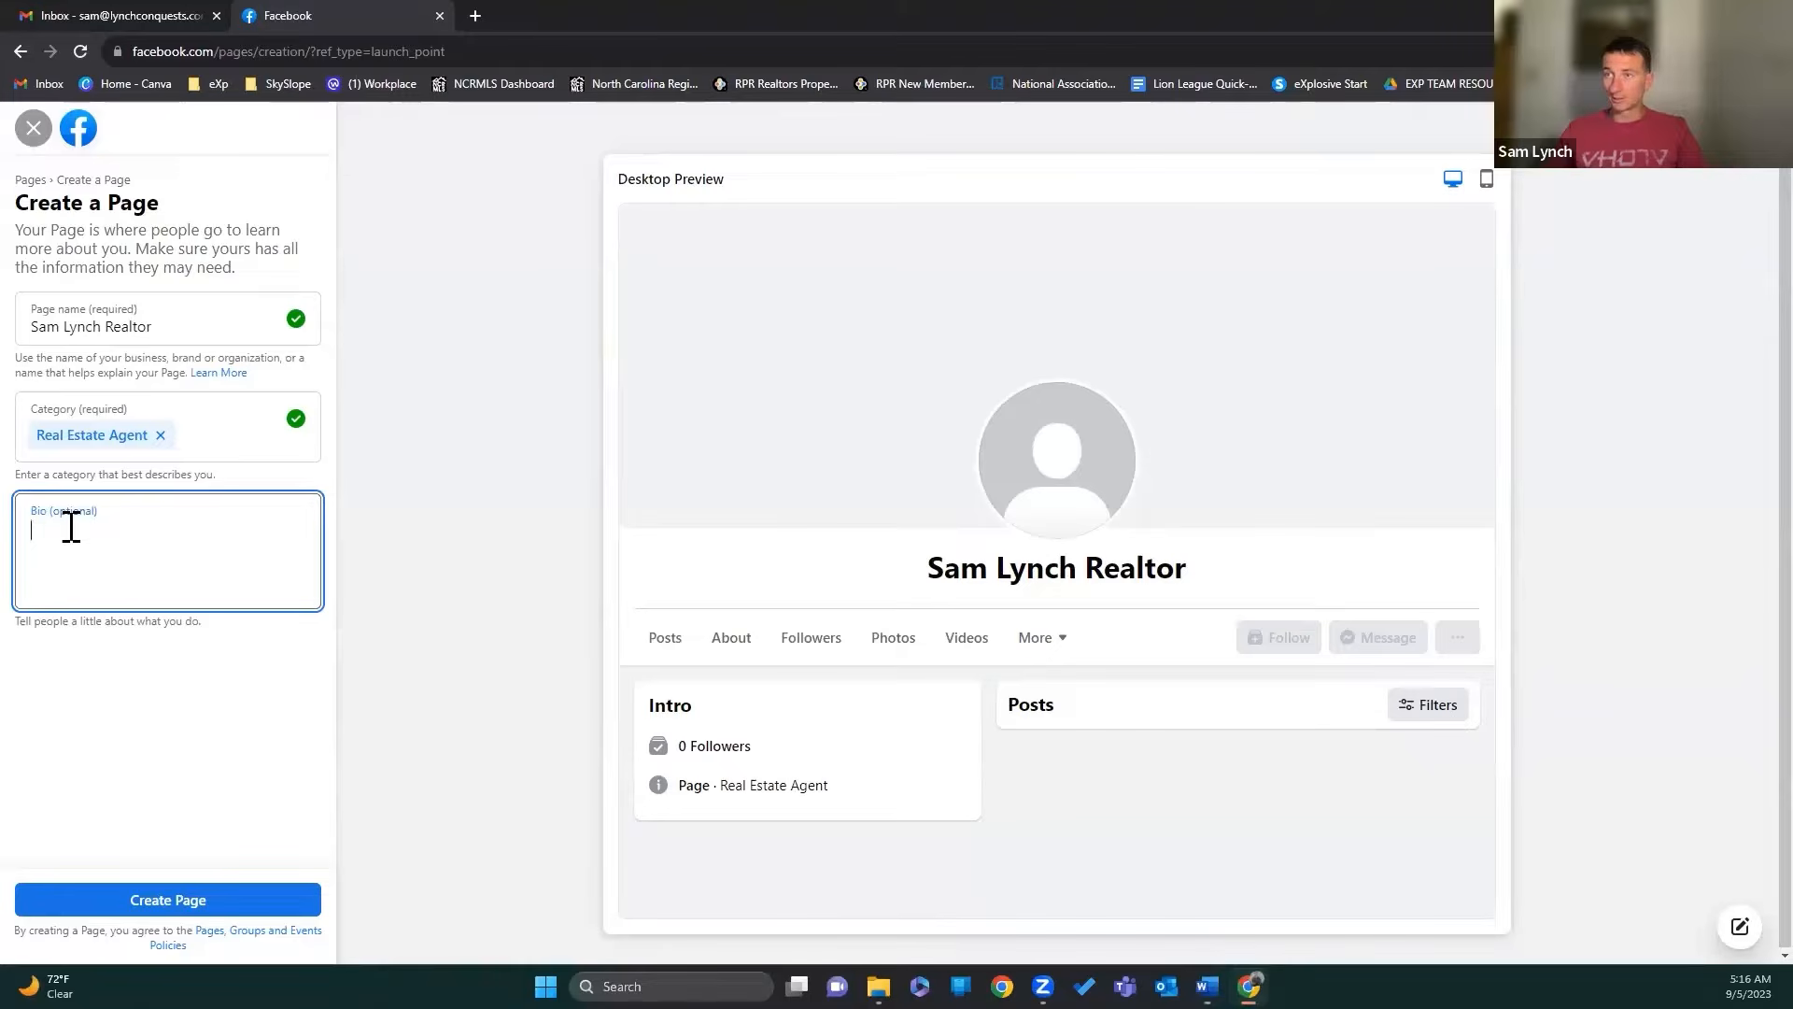
Step: Paste the Eastern North Carolina agent/REALTOR® bio and remove stray characters after REALTOR® and at the end
type("Eastern North Carolina real estate agent/ REALTOR® ready to serve you on your real estate journey.")
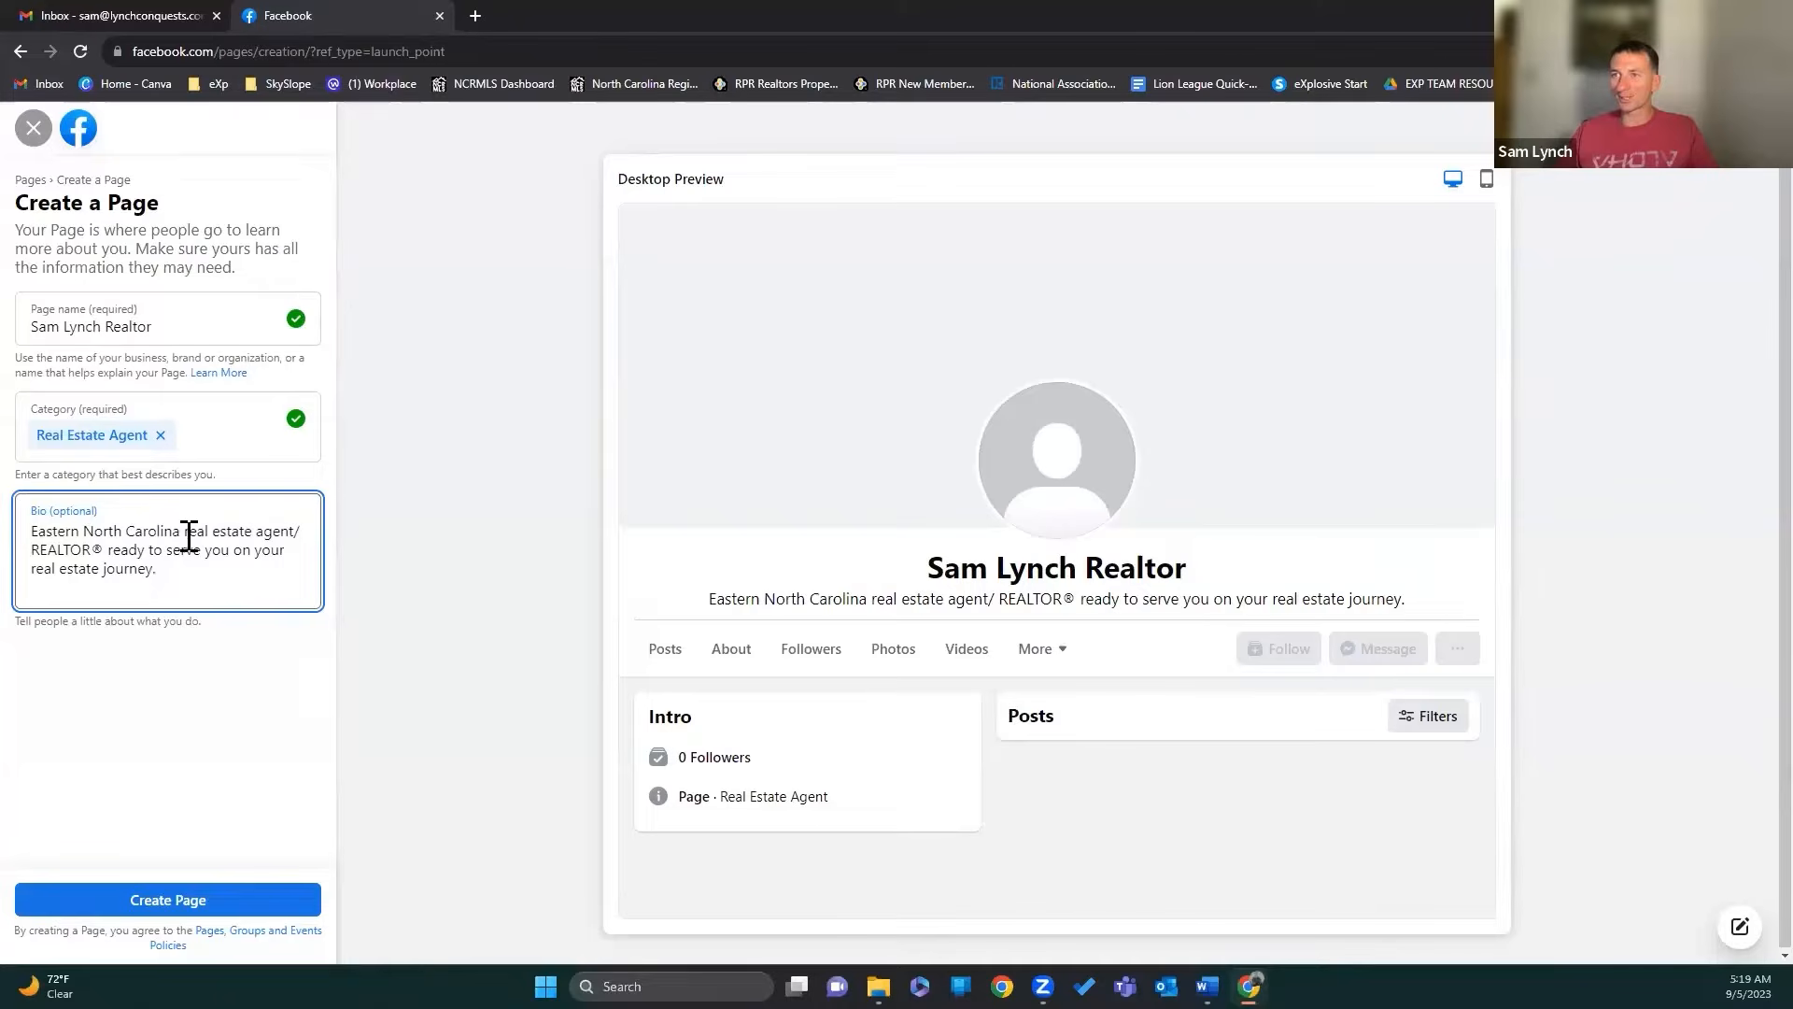
left_click(106, 547)
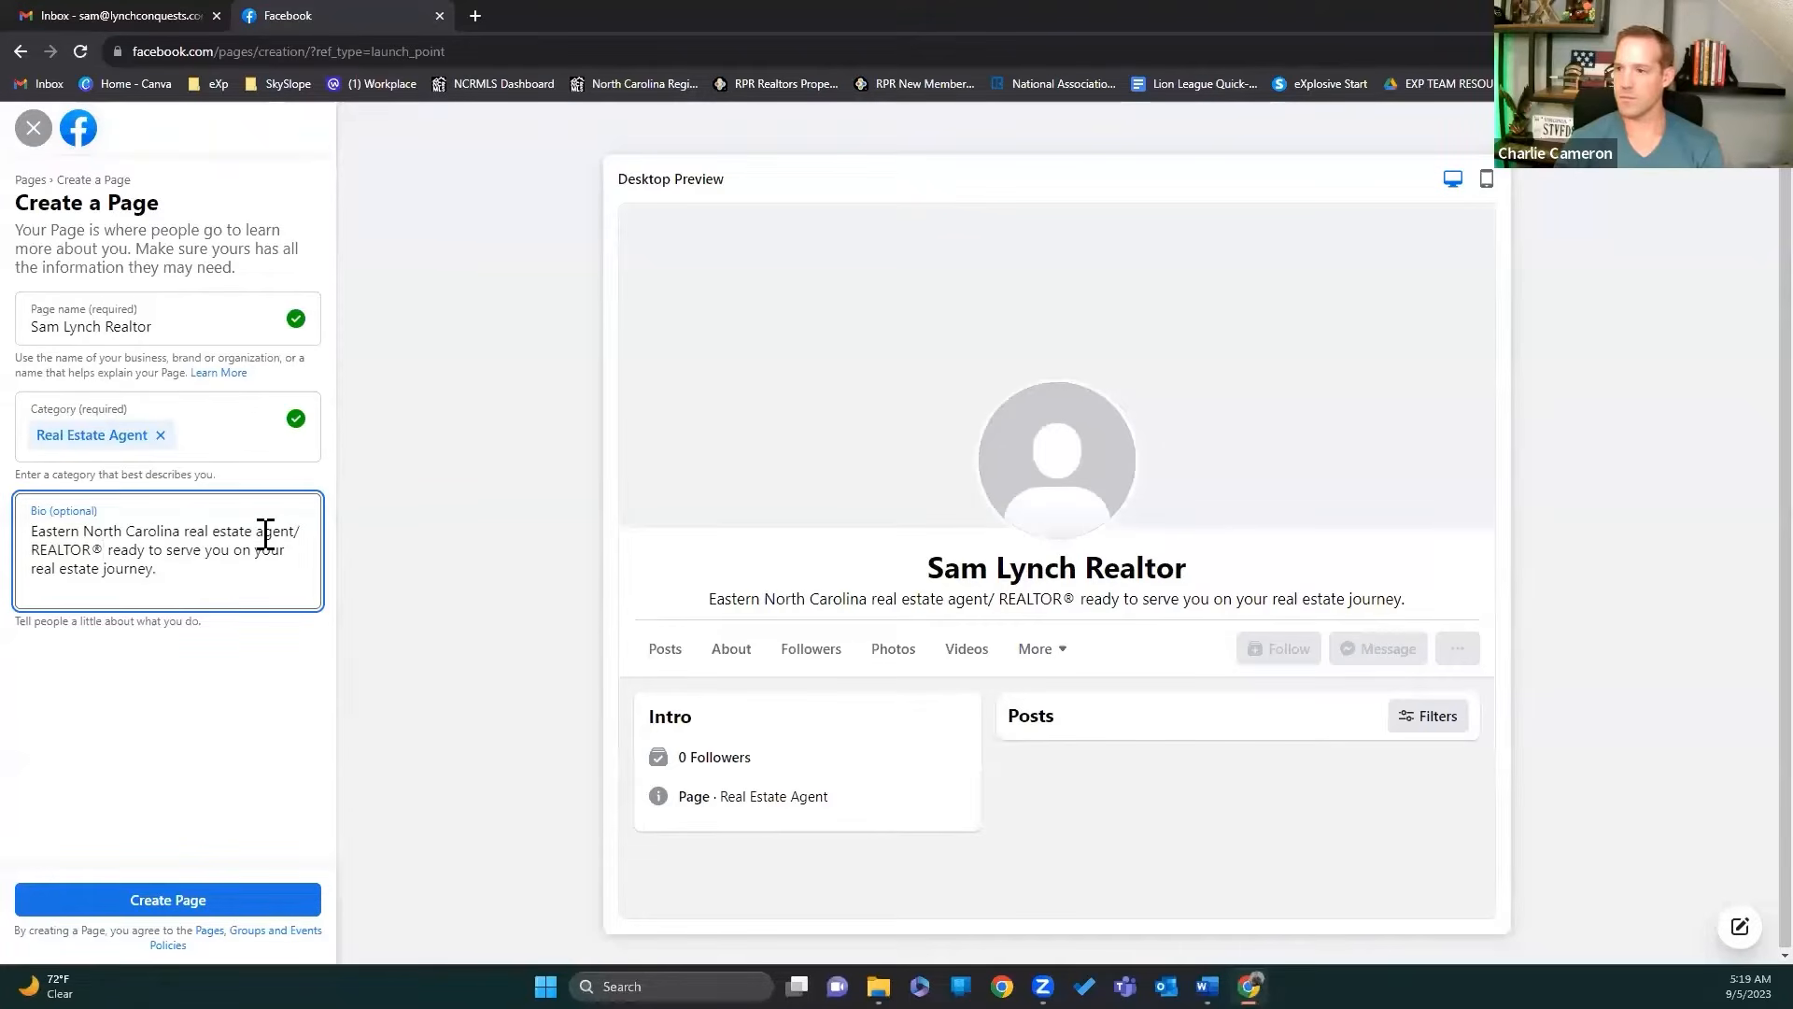
type(",")
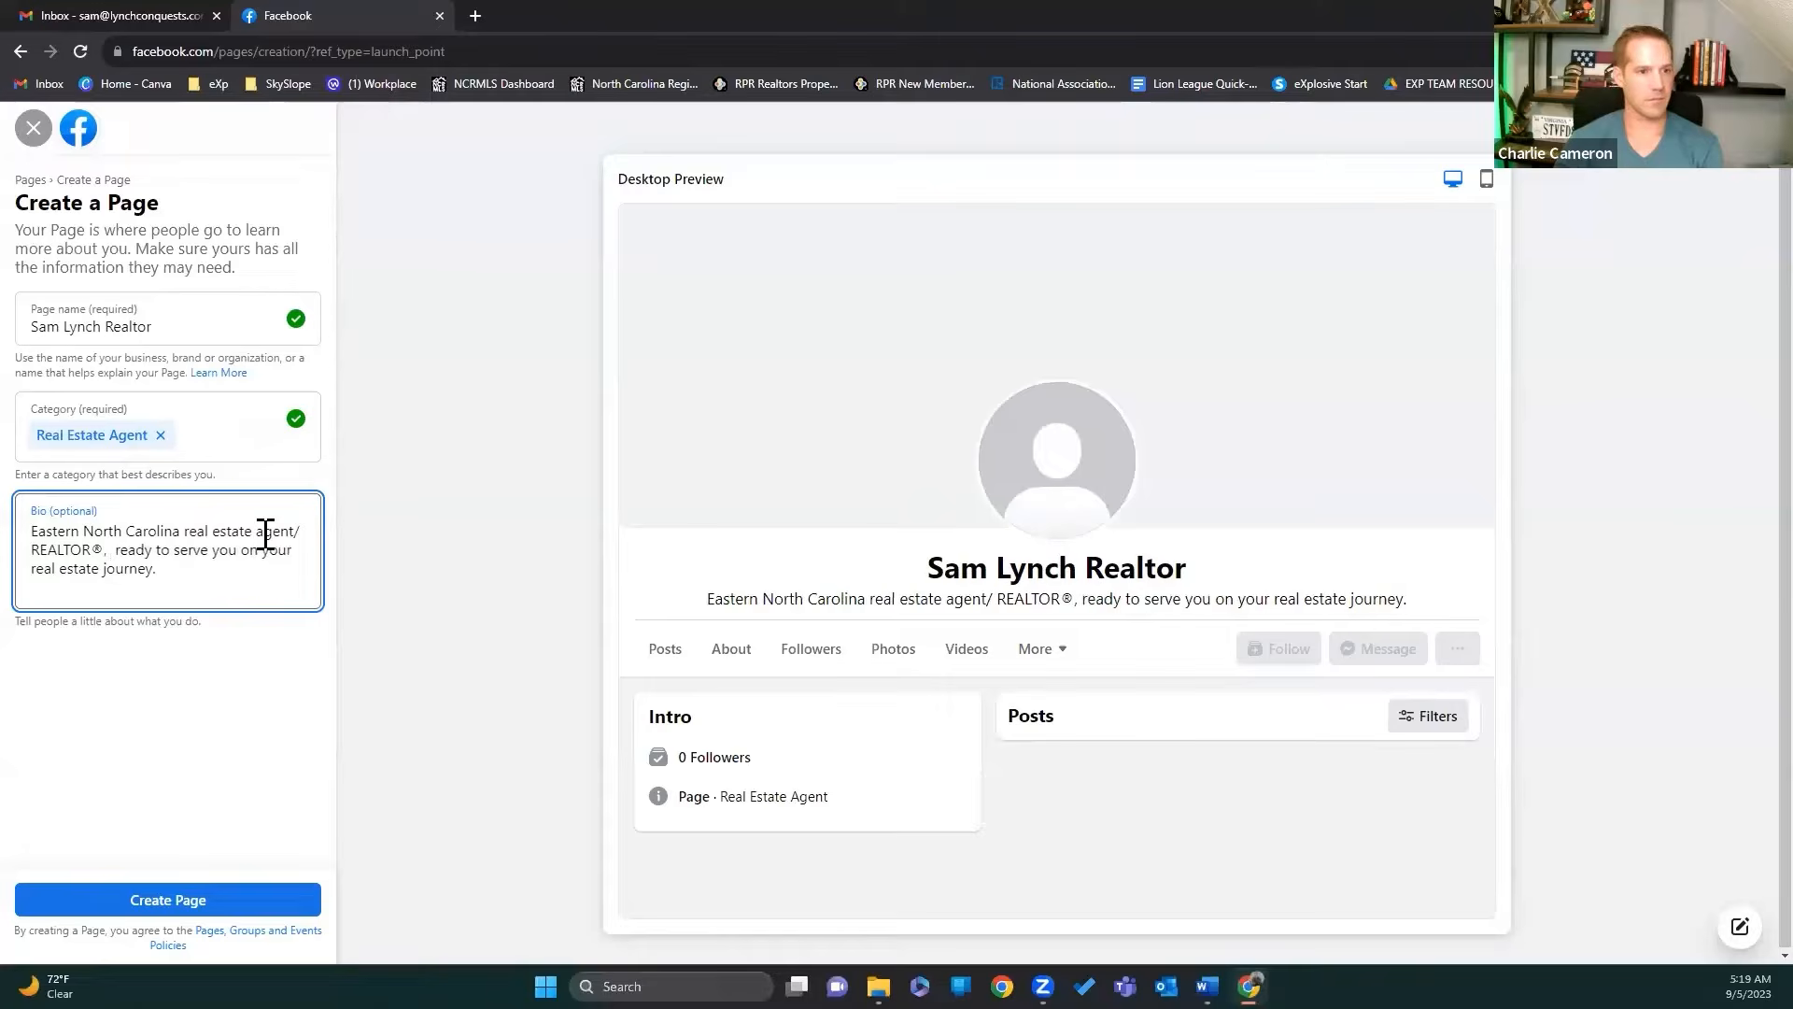
type(" r")
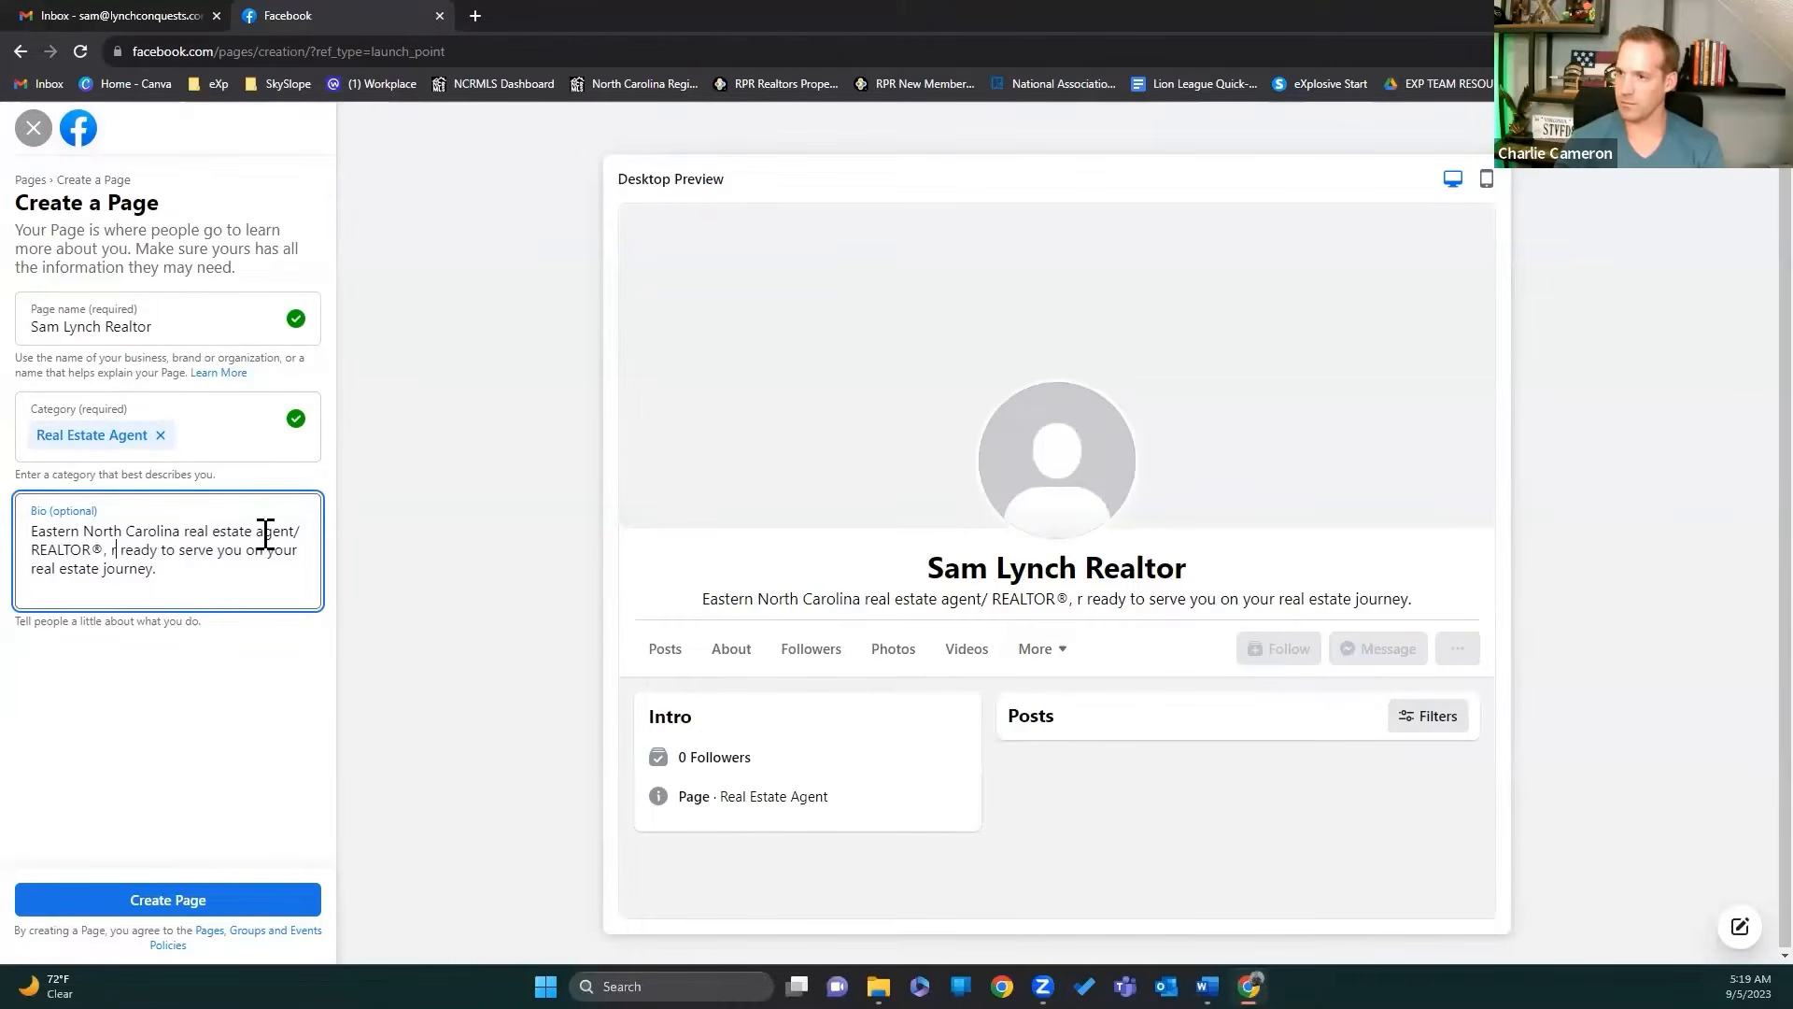
key("BackSpace")
key("BackSpace")
key("BackSpace")
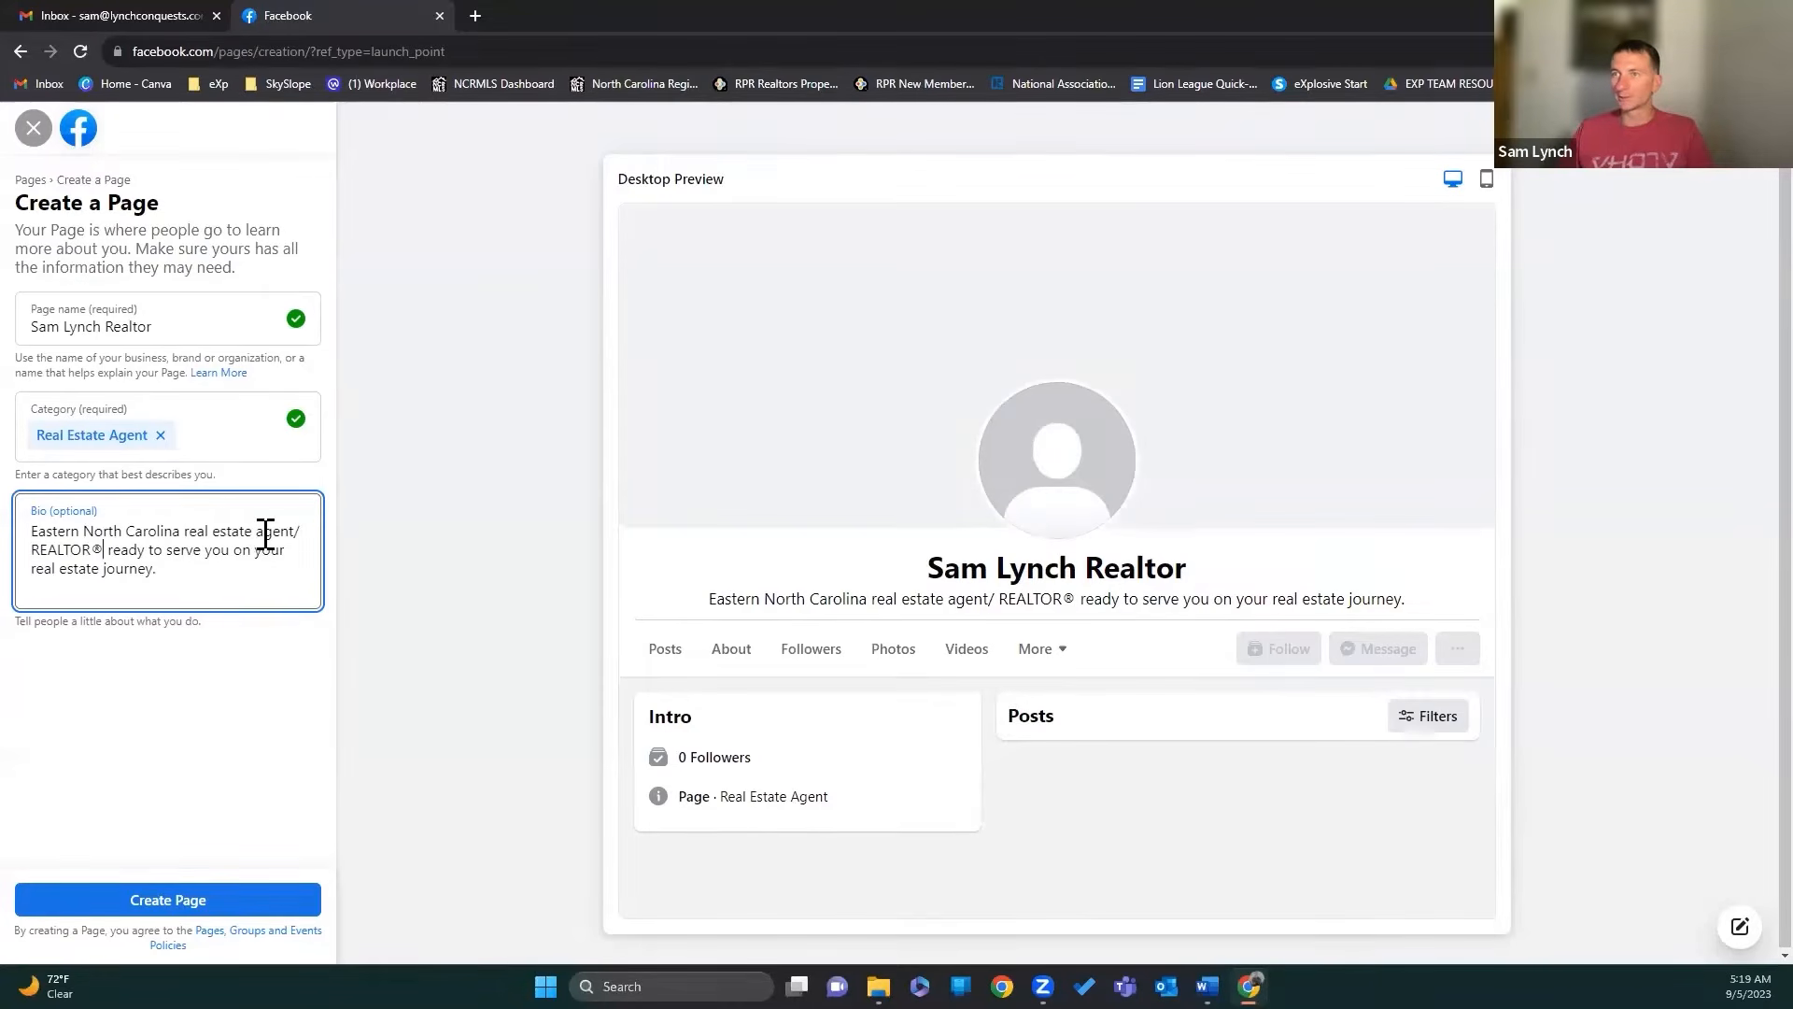
left_click(183, 568)
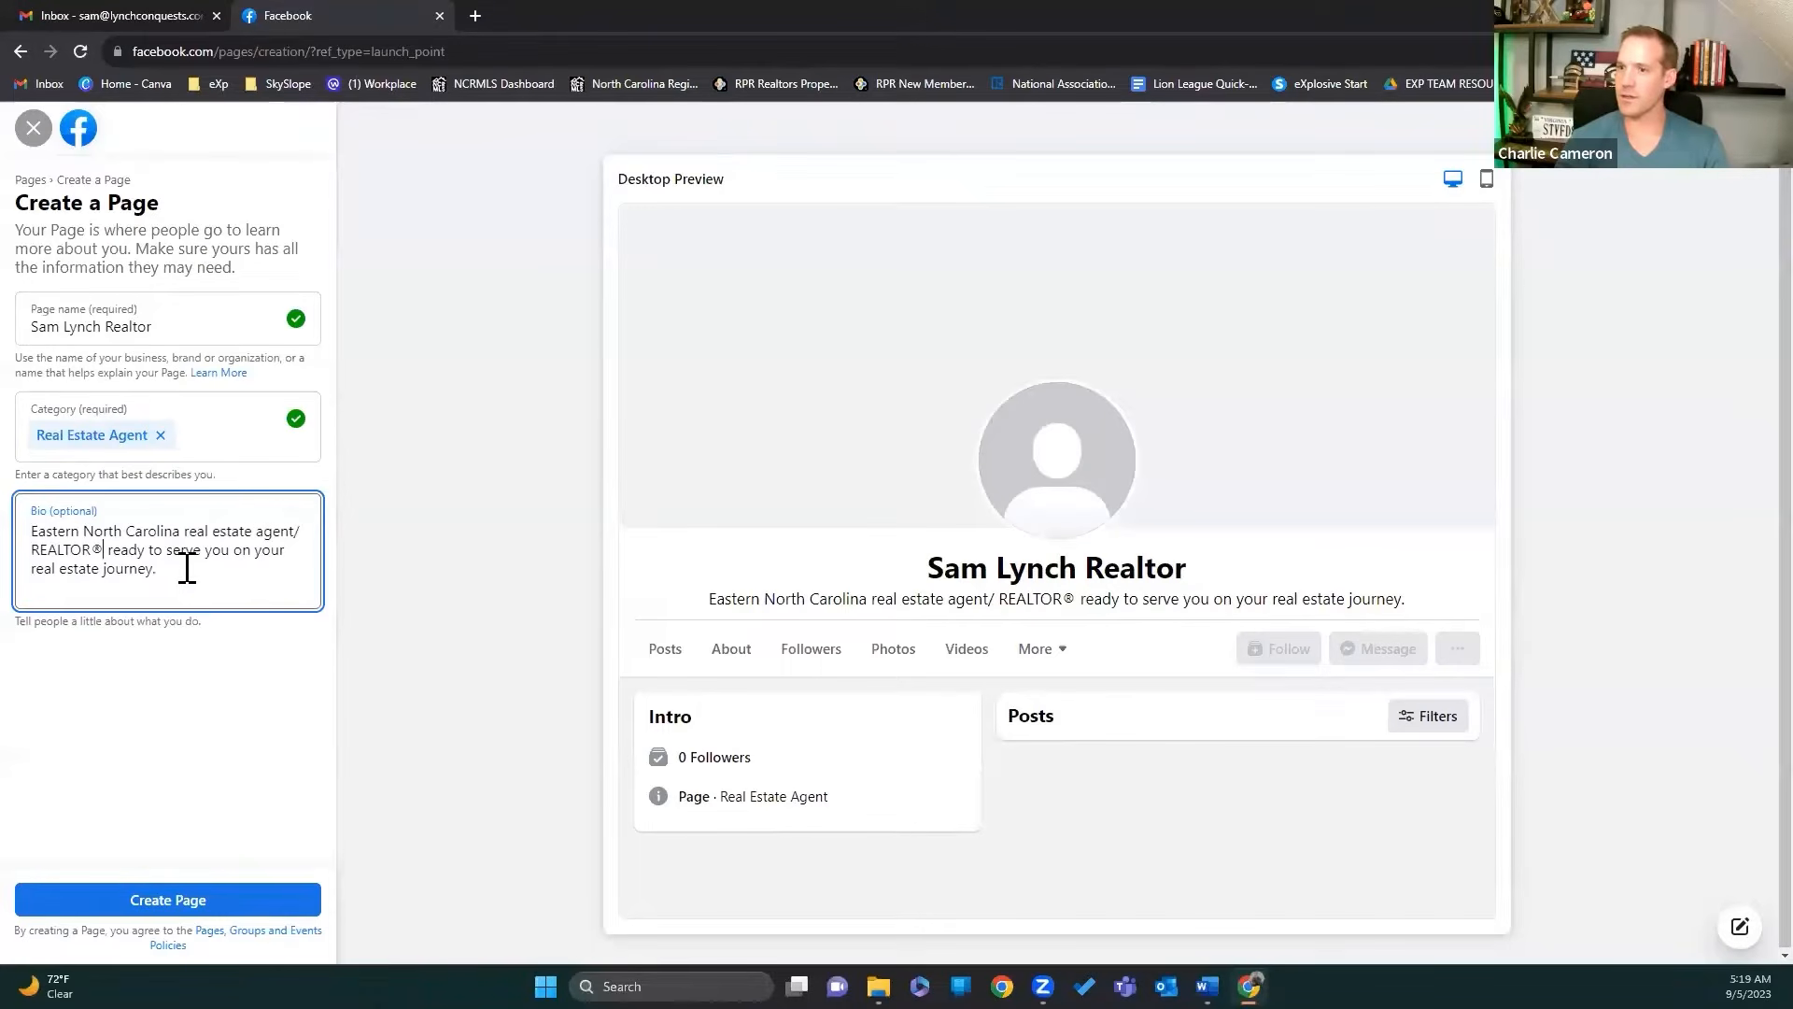
type("ff")
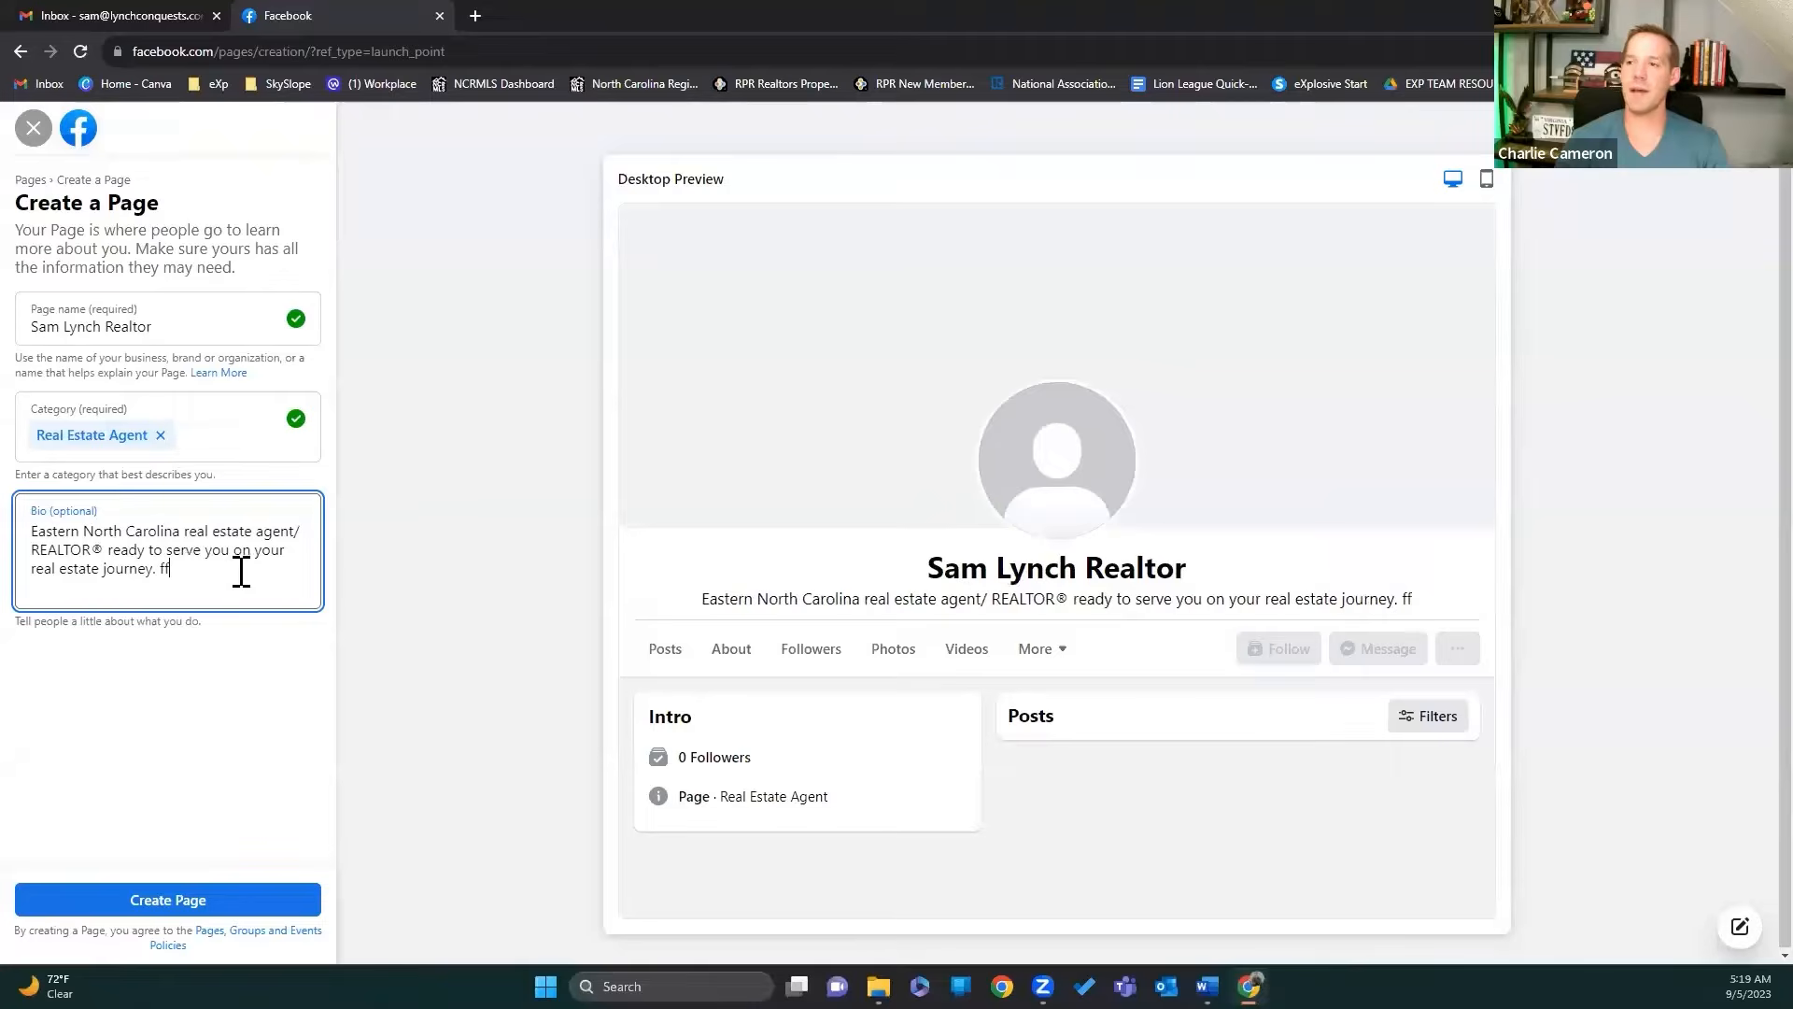
key("BackSpace")
key("BackSpace")
key("BackSpace")
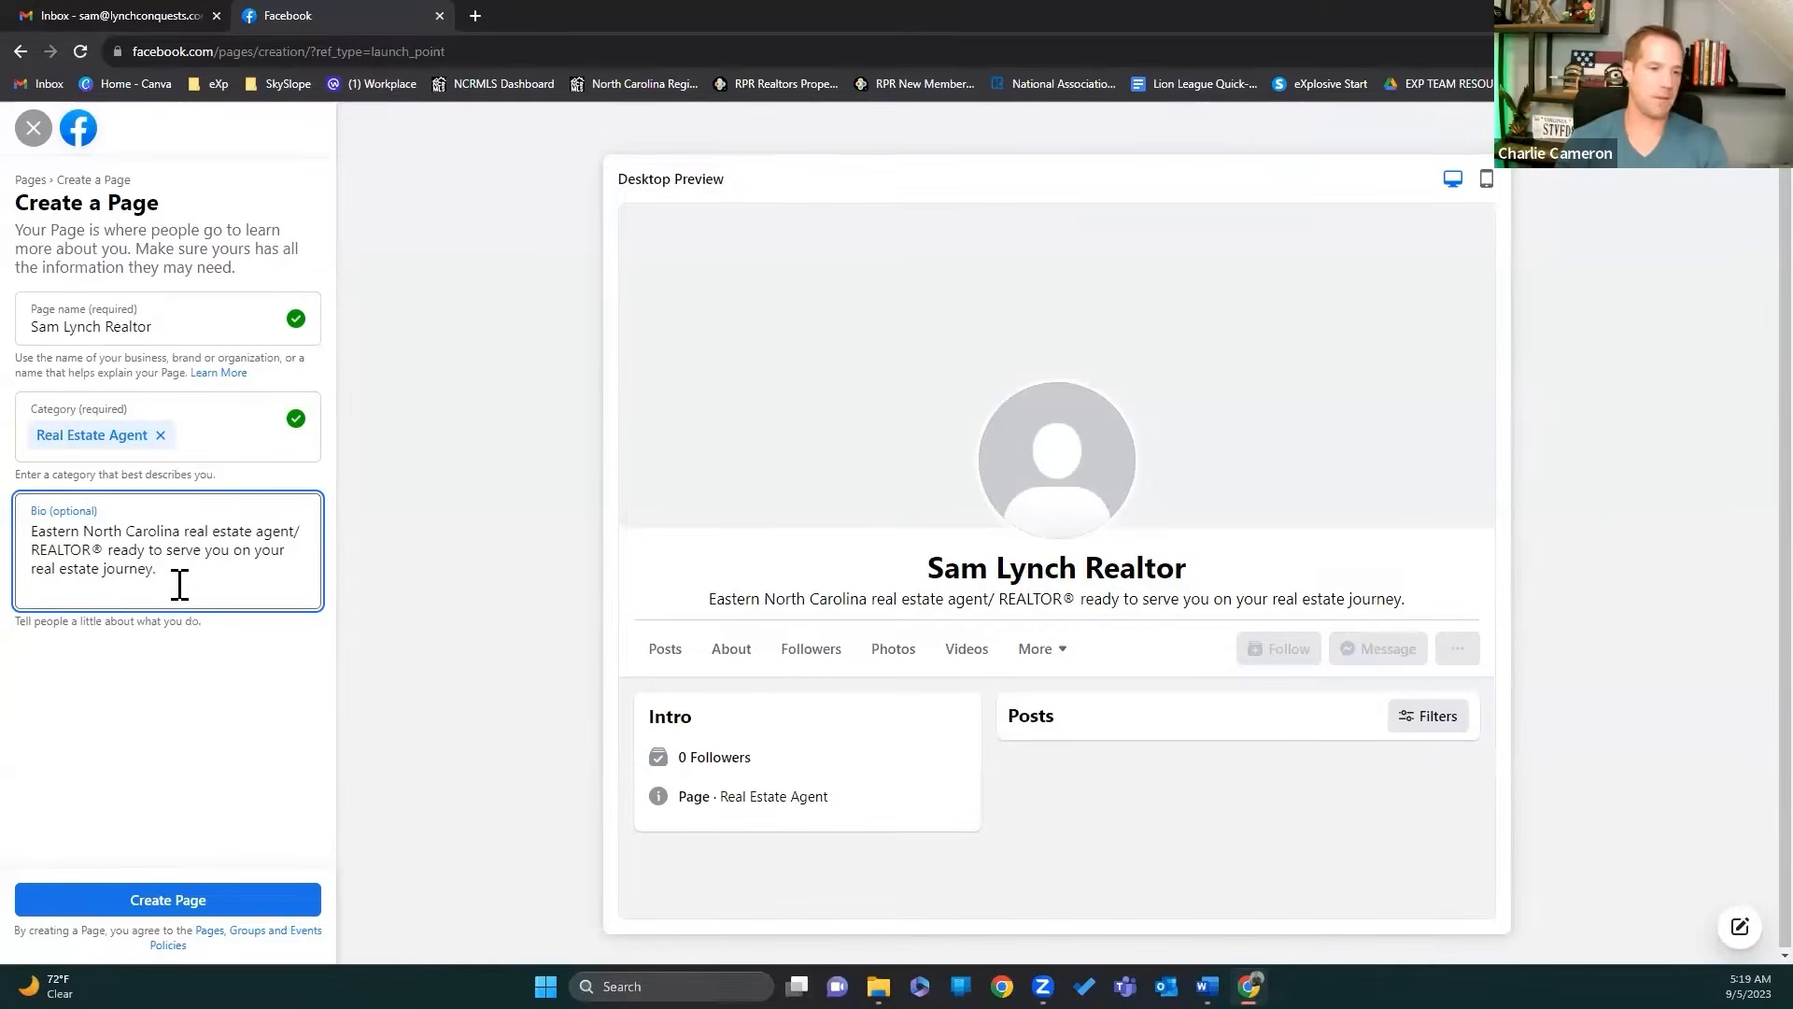
Step: Create the Page, then enter the realtor's phone number and e-mail under Contact
left_click(186, 907)
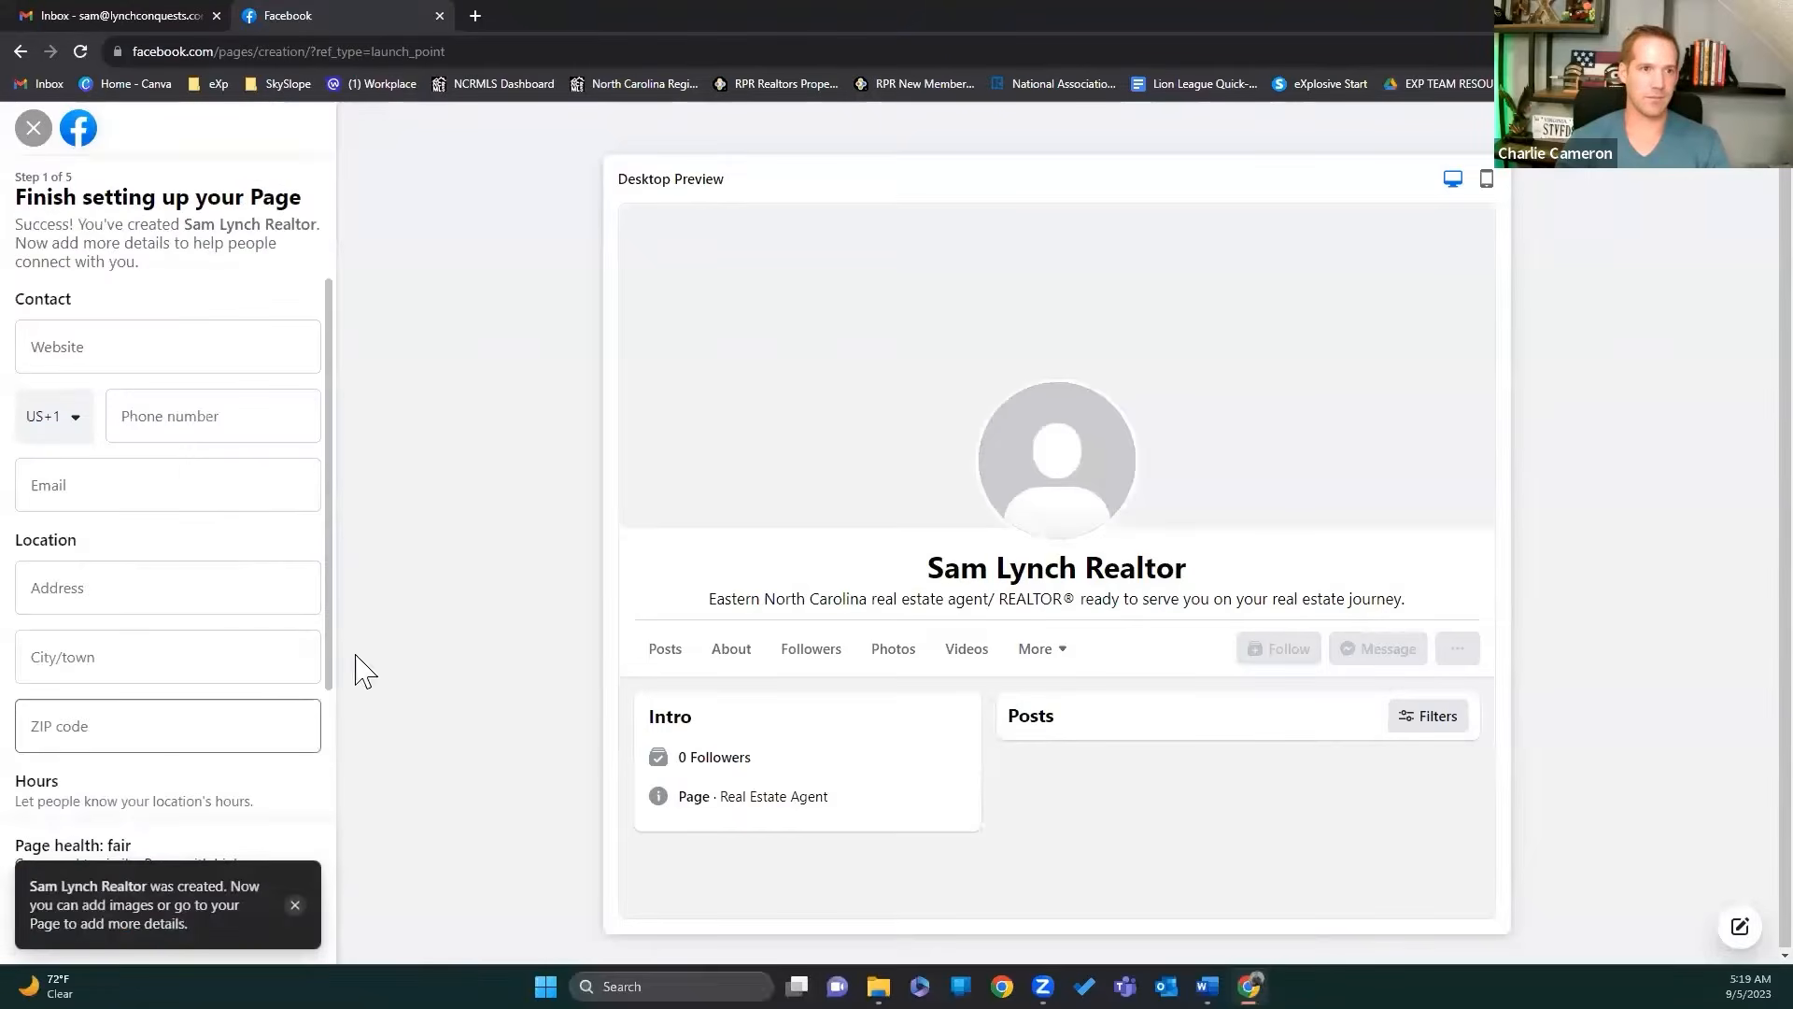
left_click(219, 438)
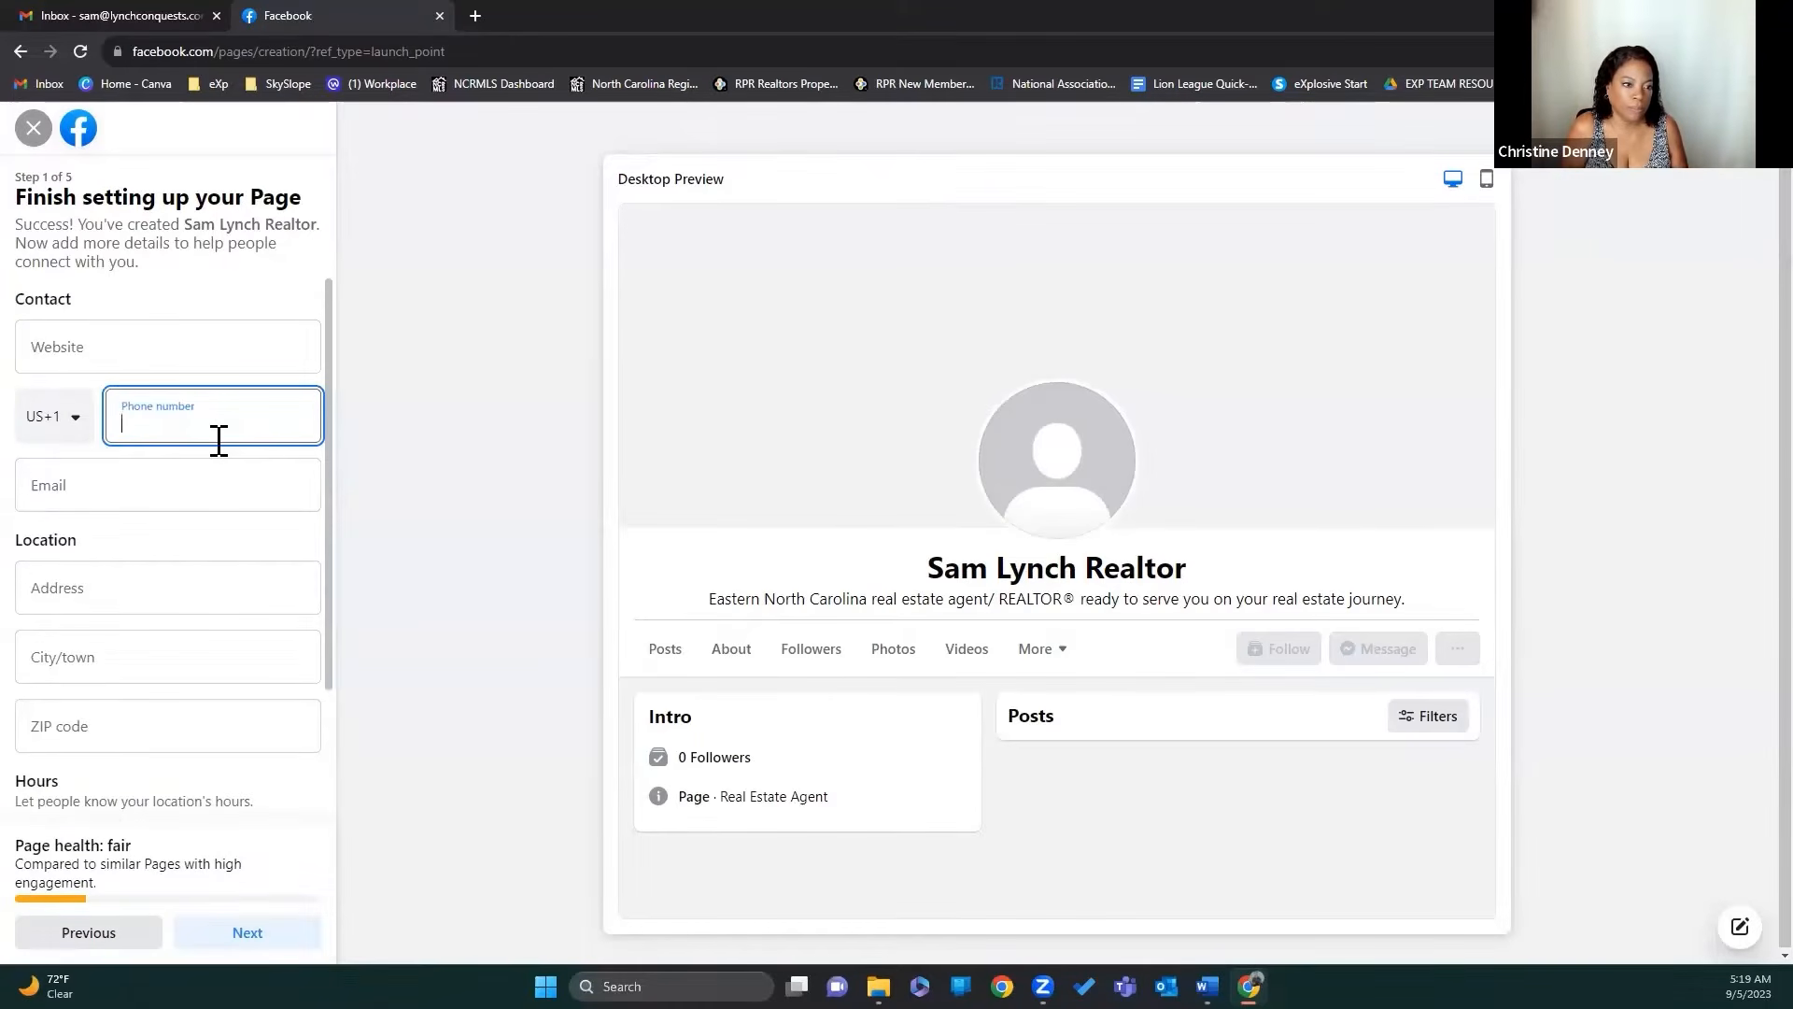
type("91")
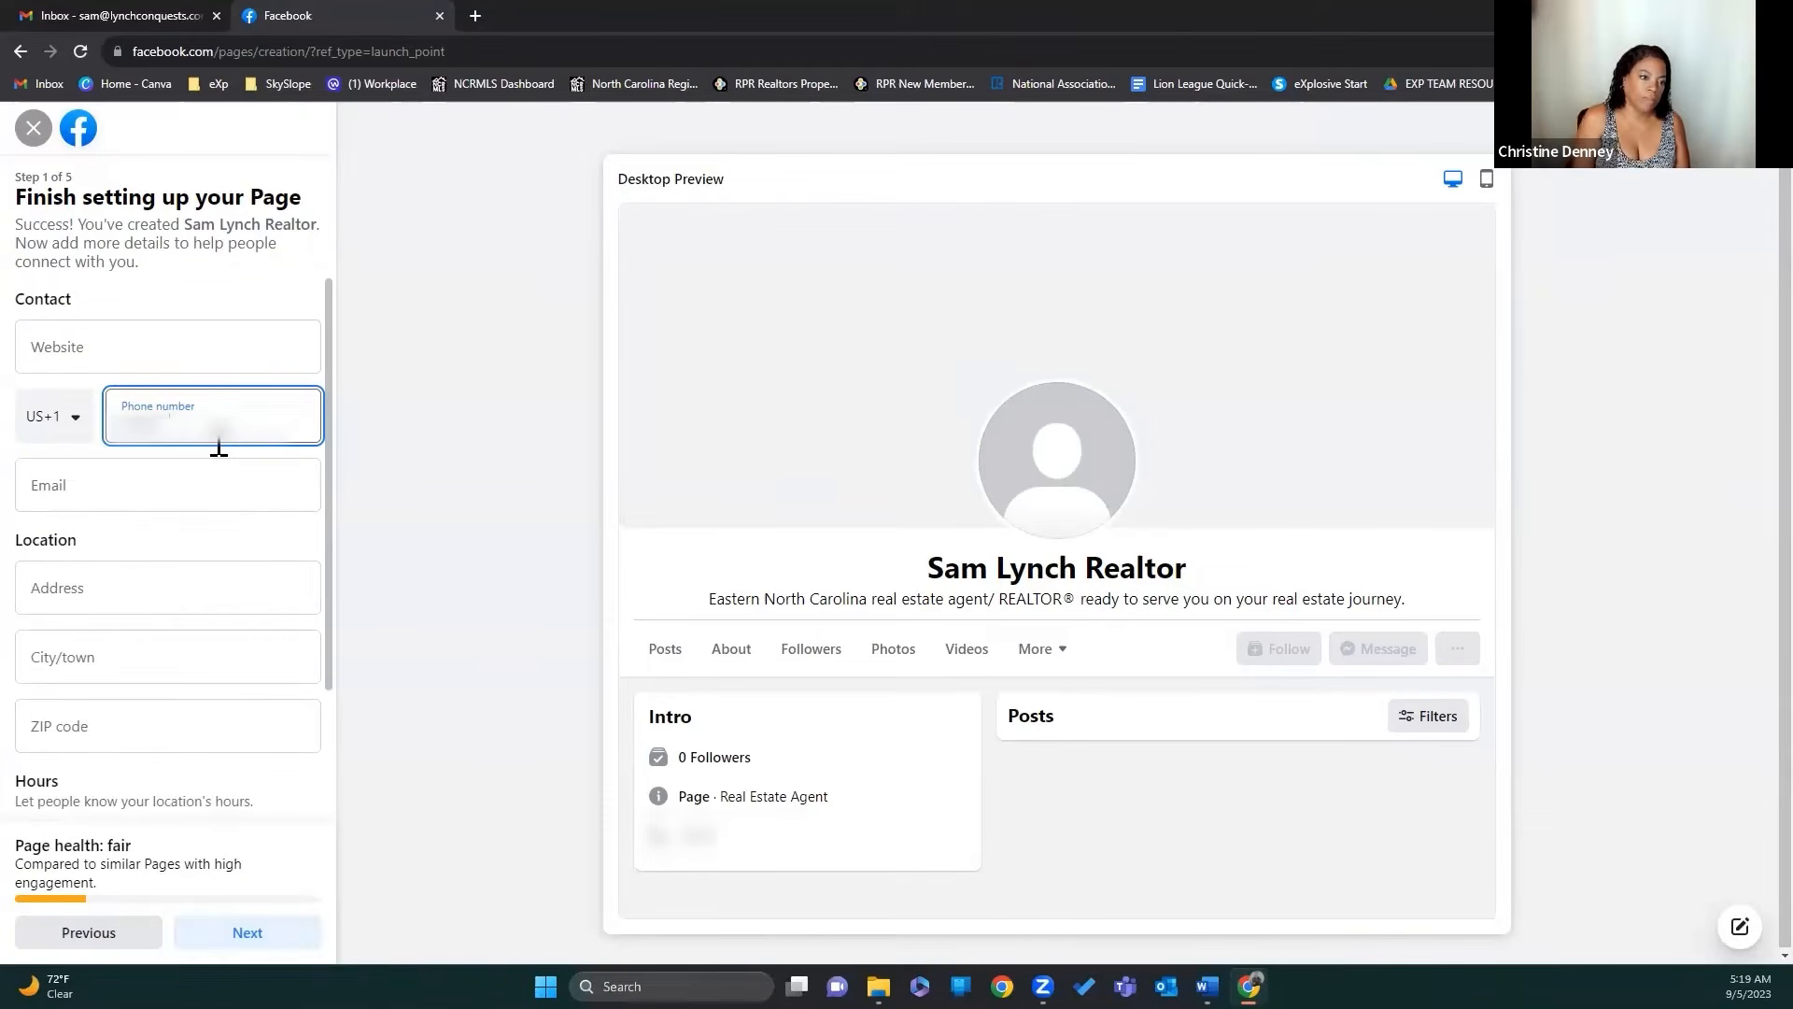
type("****")
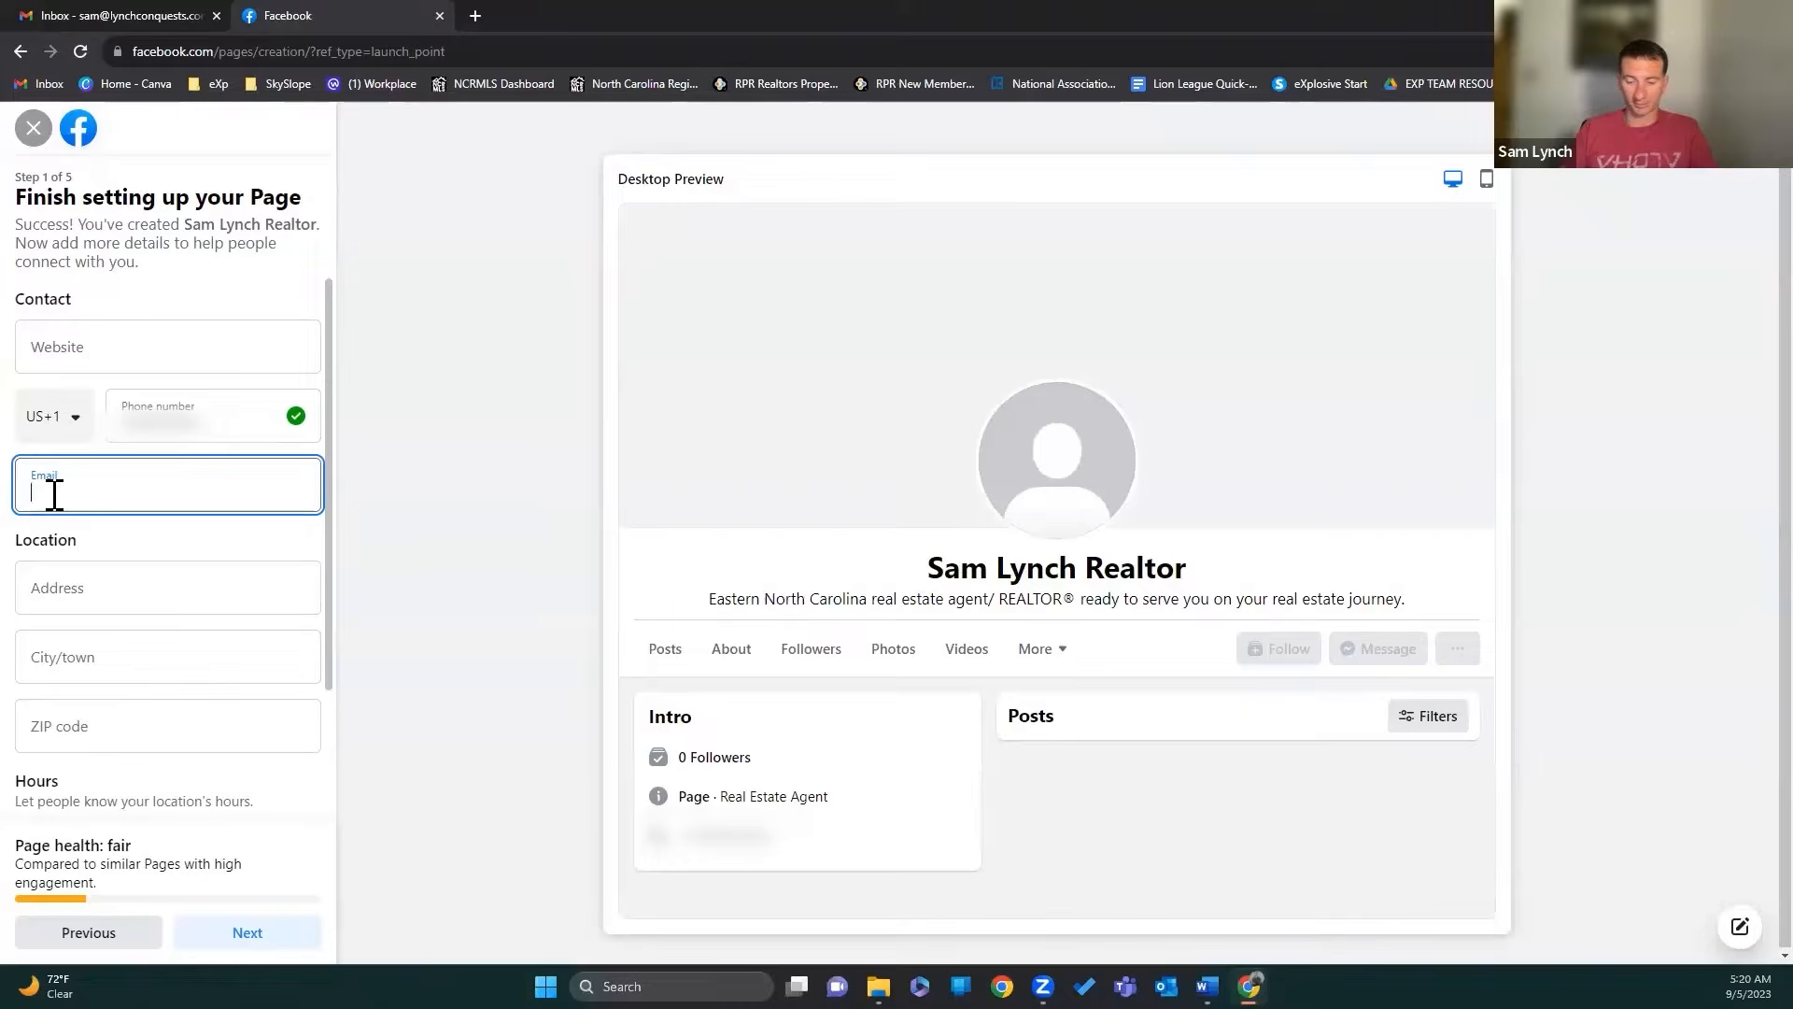
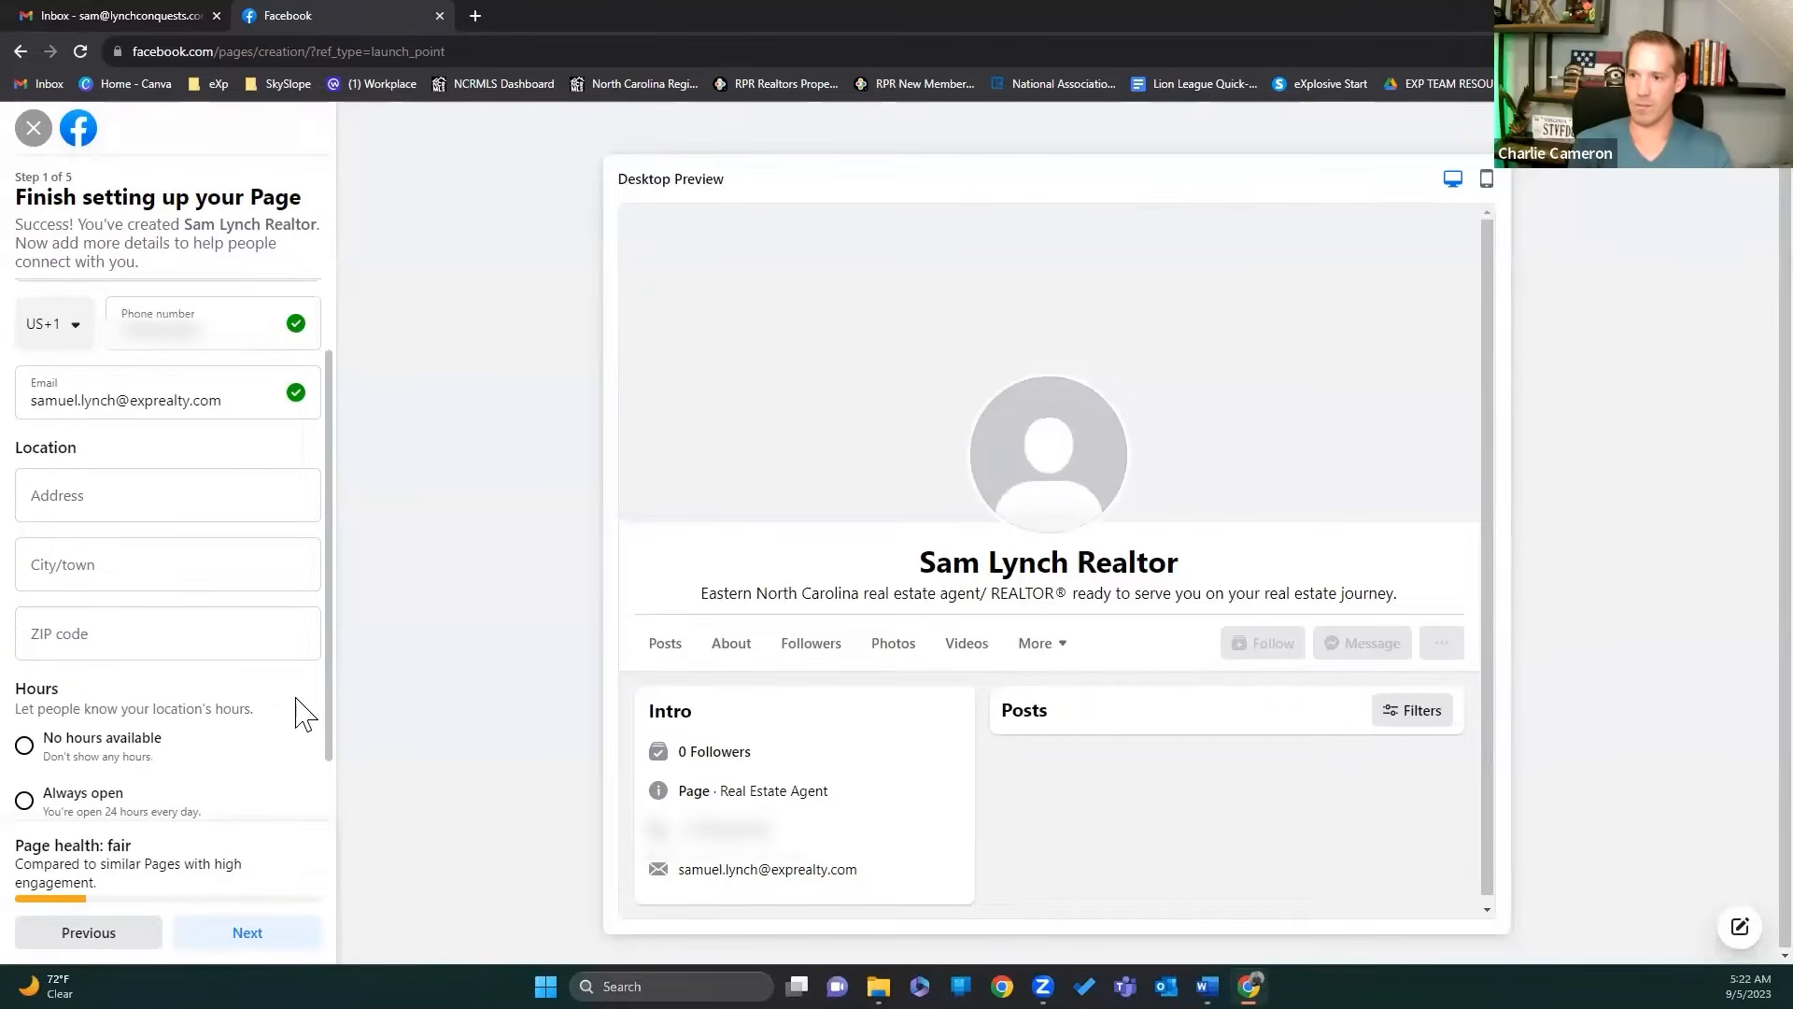
scroll(301, 715, "down", 1)
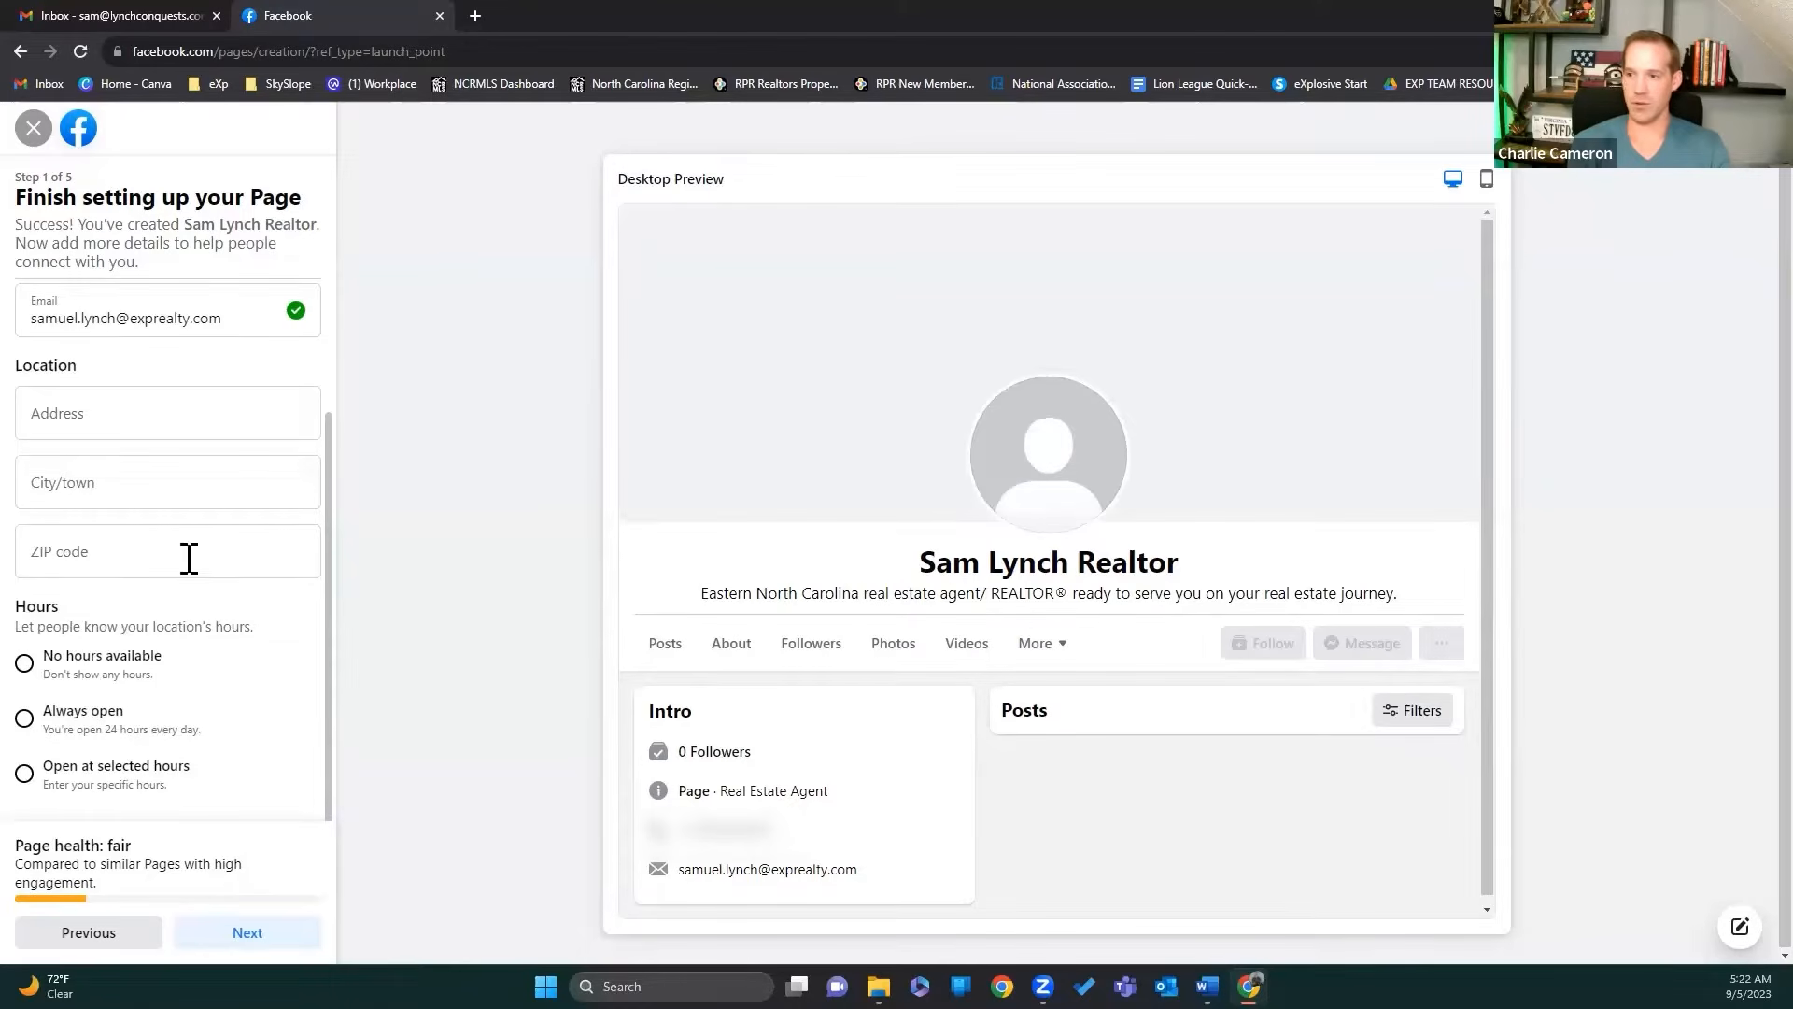
Step: Set the location to Jacksonville, North Carolina, ZIP 28540, choose Always open, and continue to Step 2
left_click(95, 489)
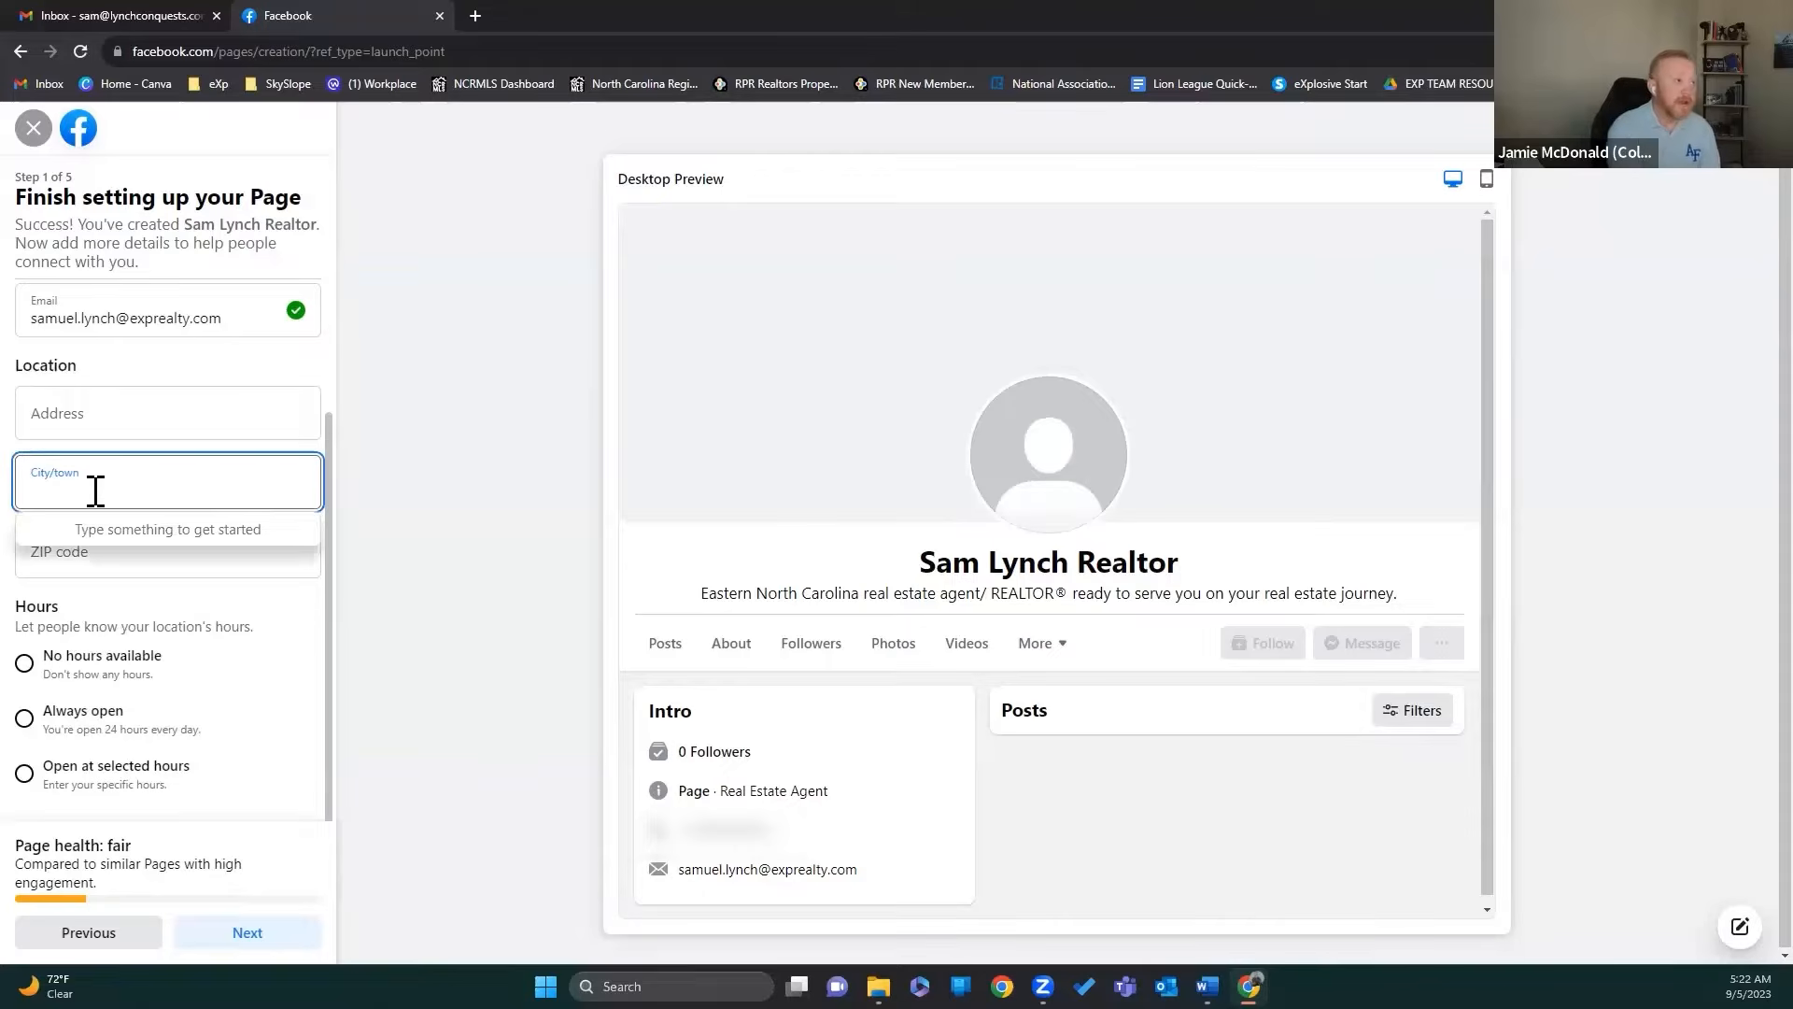
type("Jack")
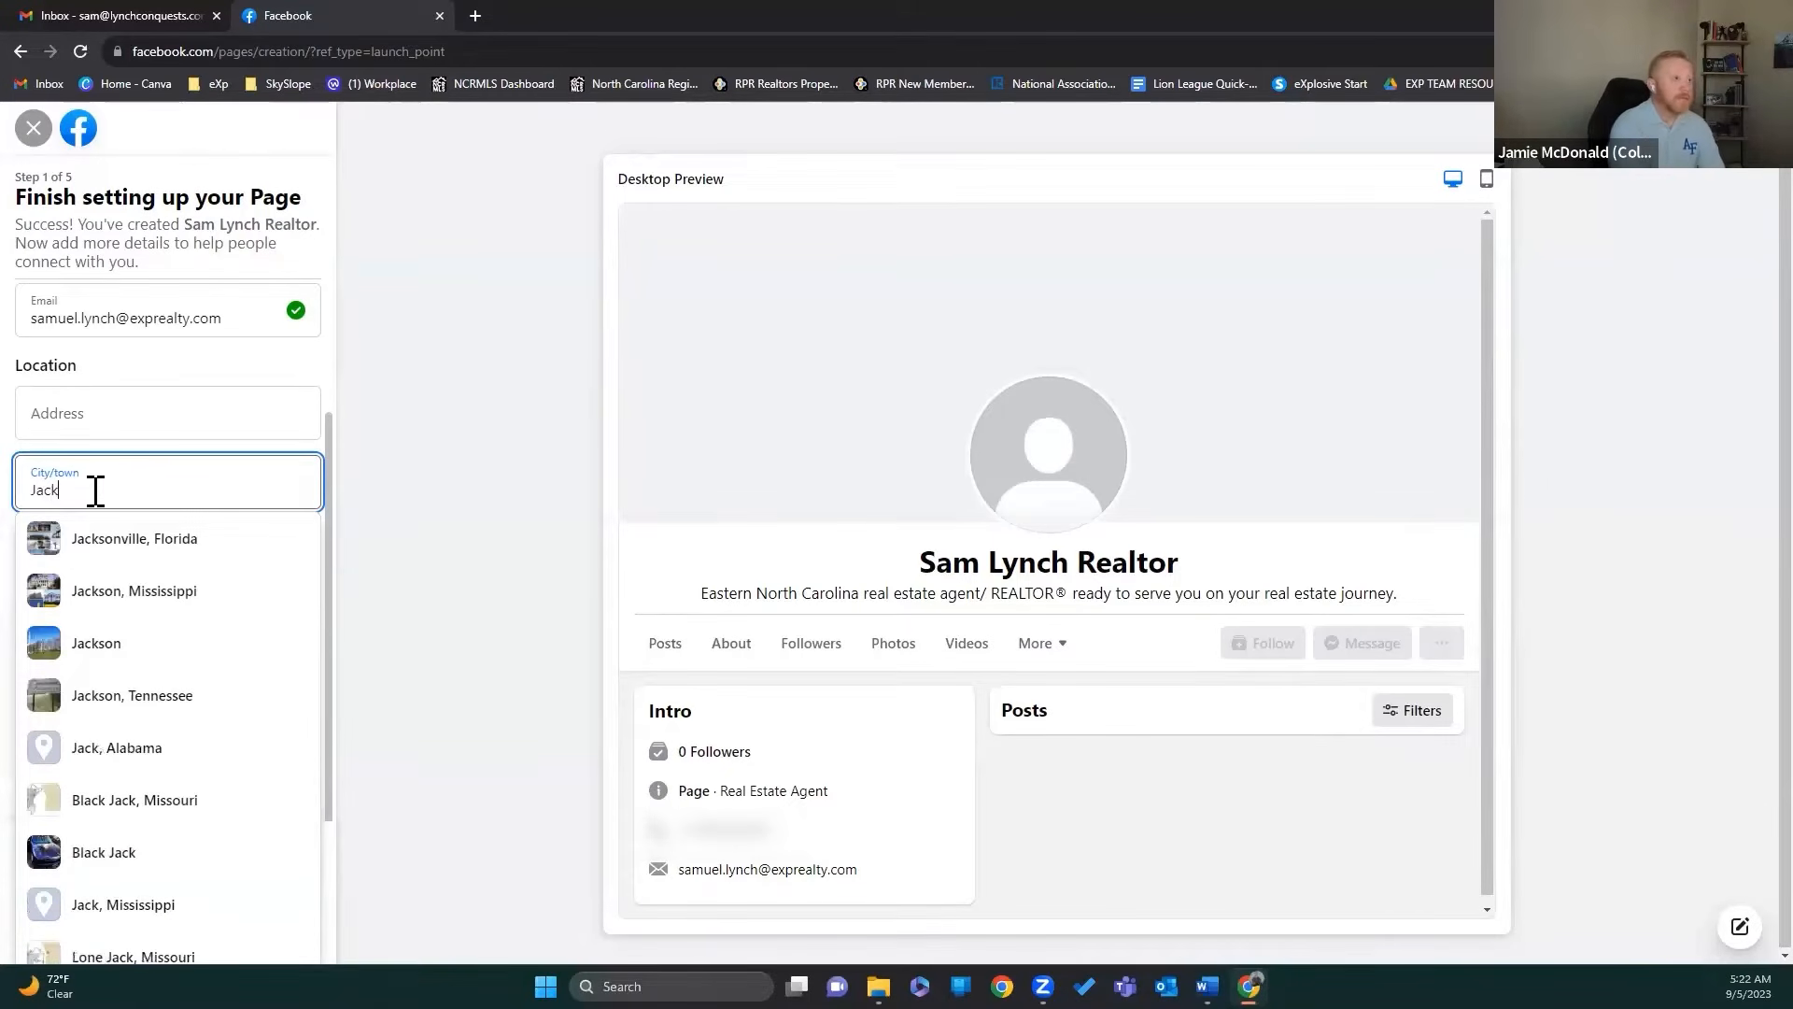
type("sonville")
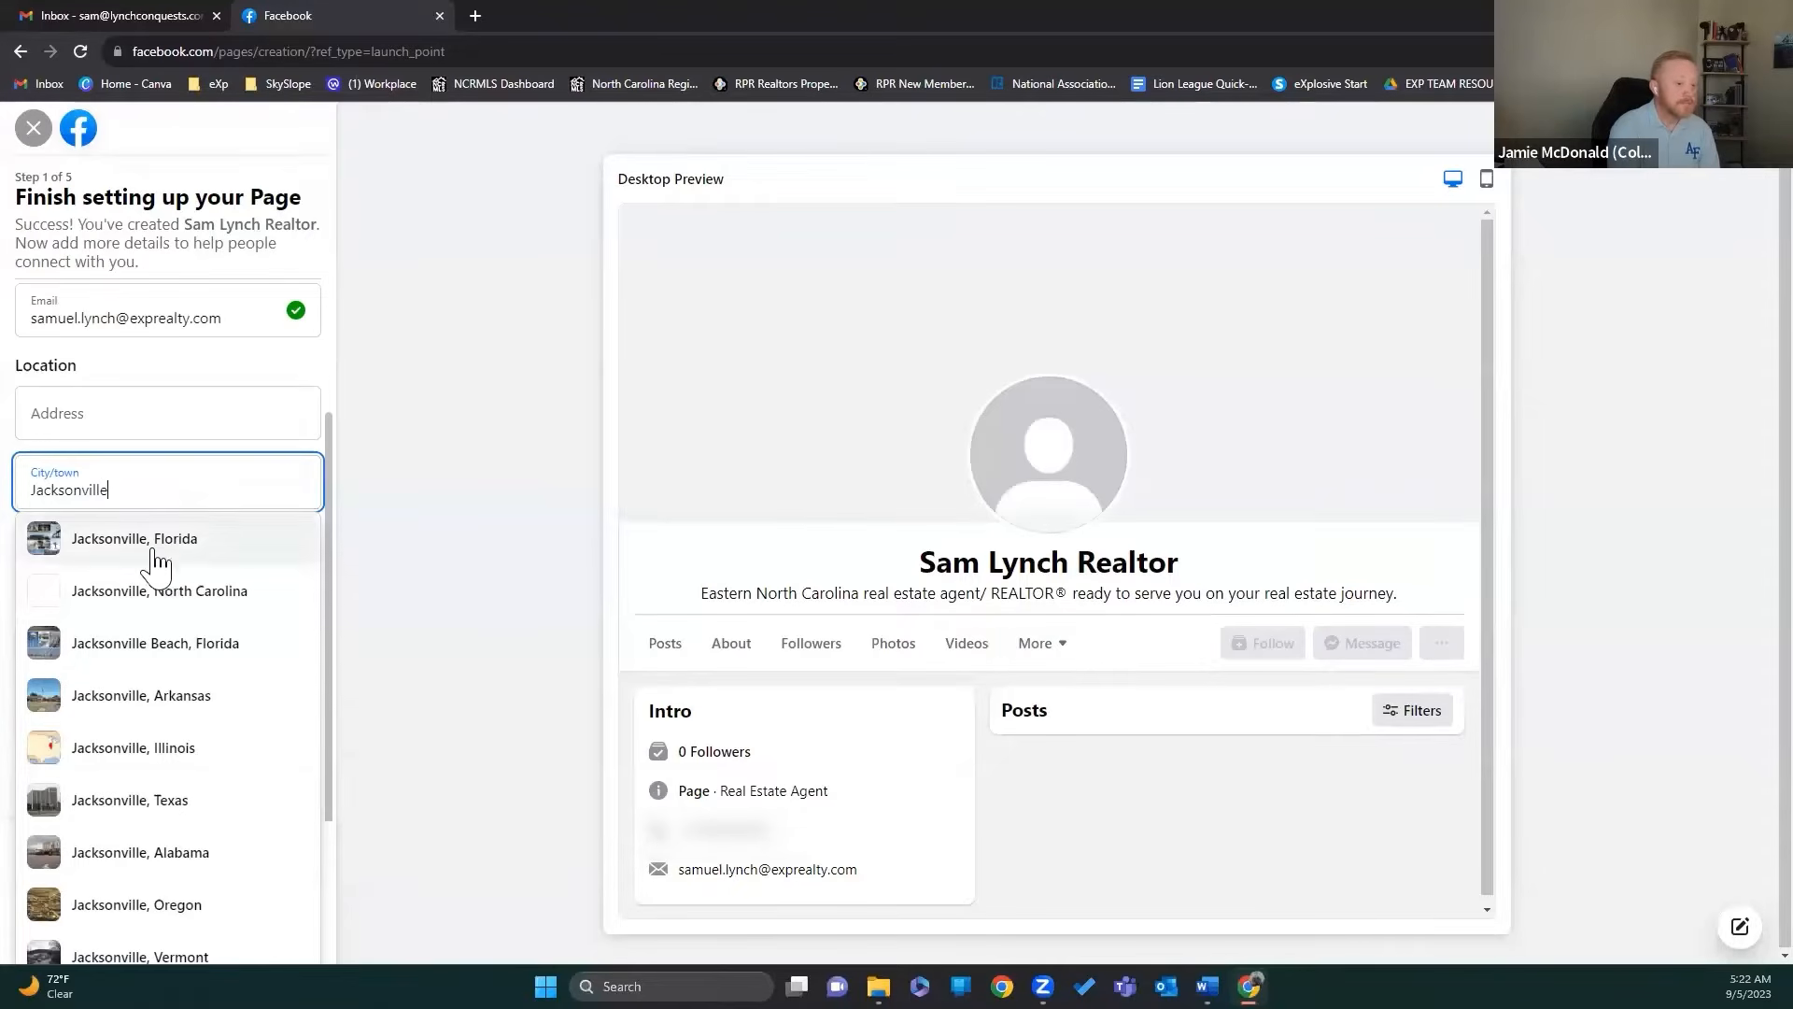
left_click(140, 596)
left_click(141, 596)
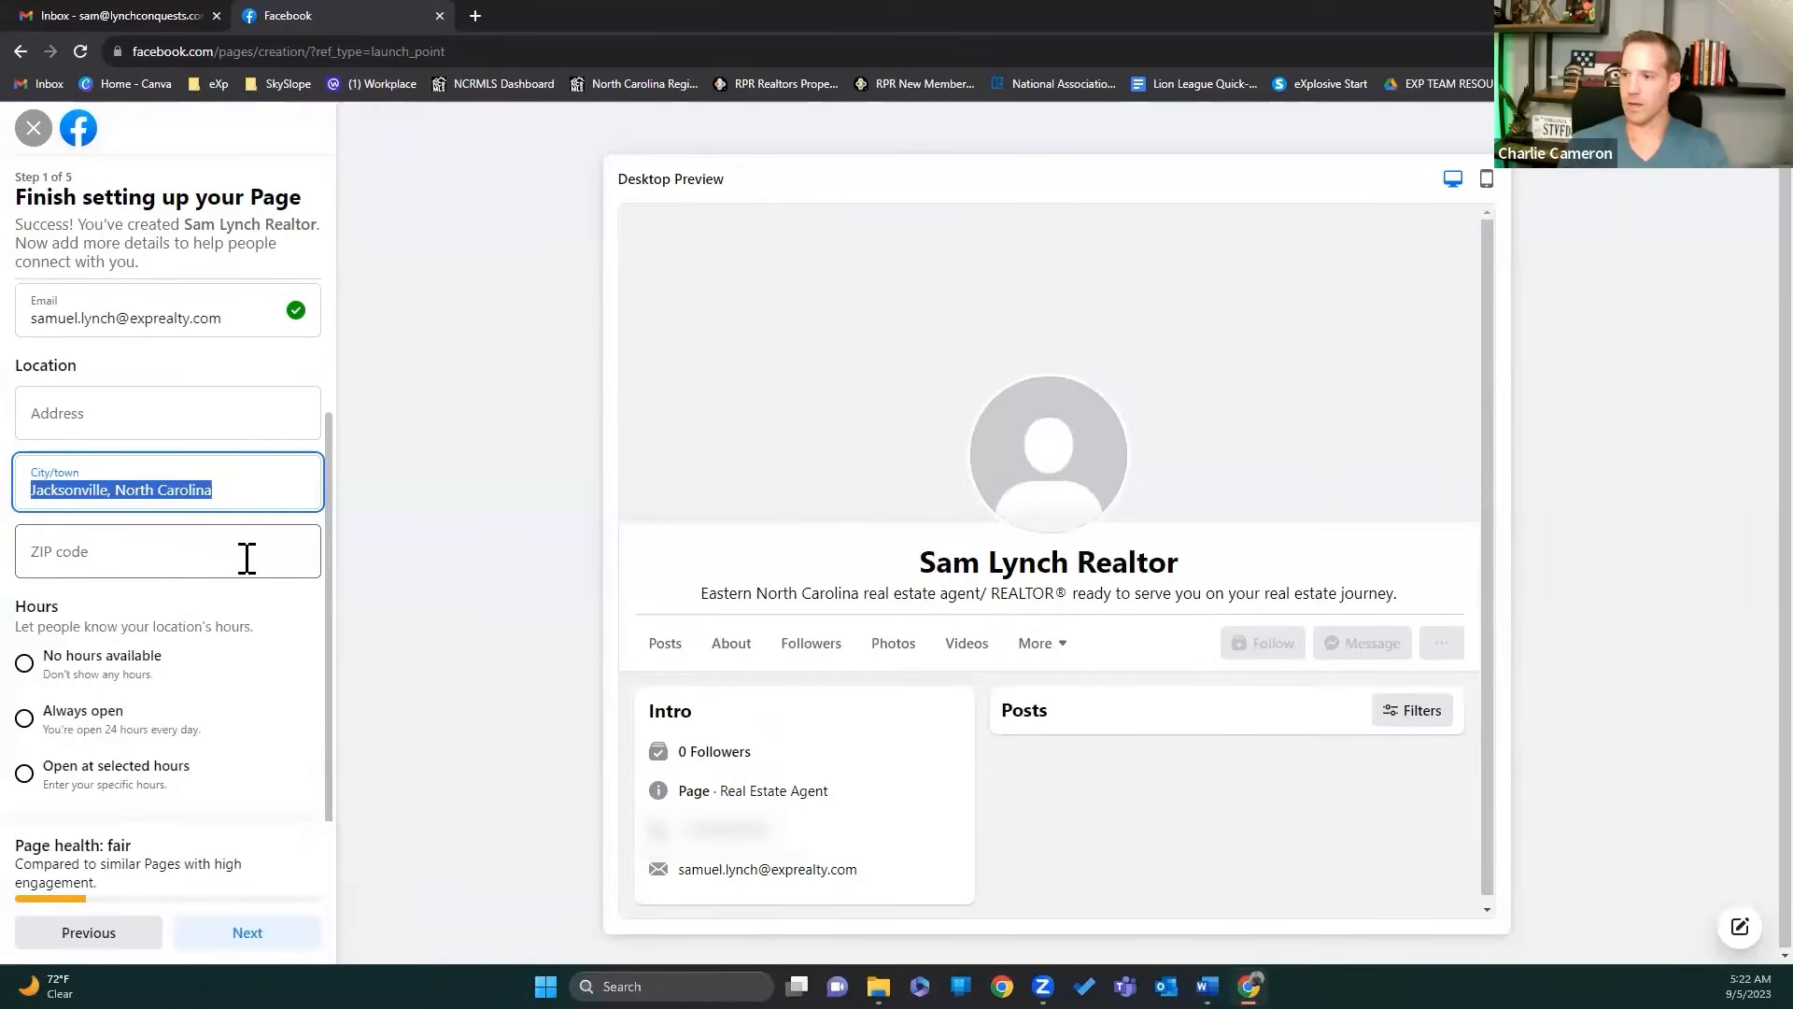
left_click(225, 561)
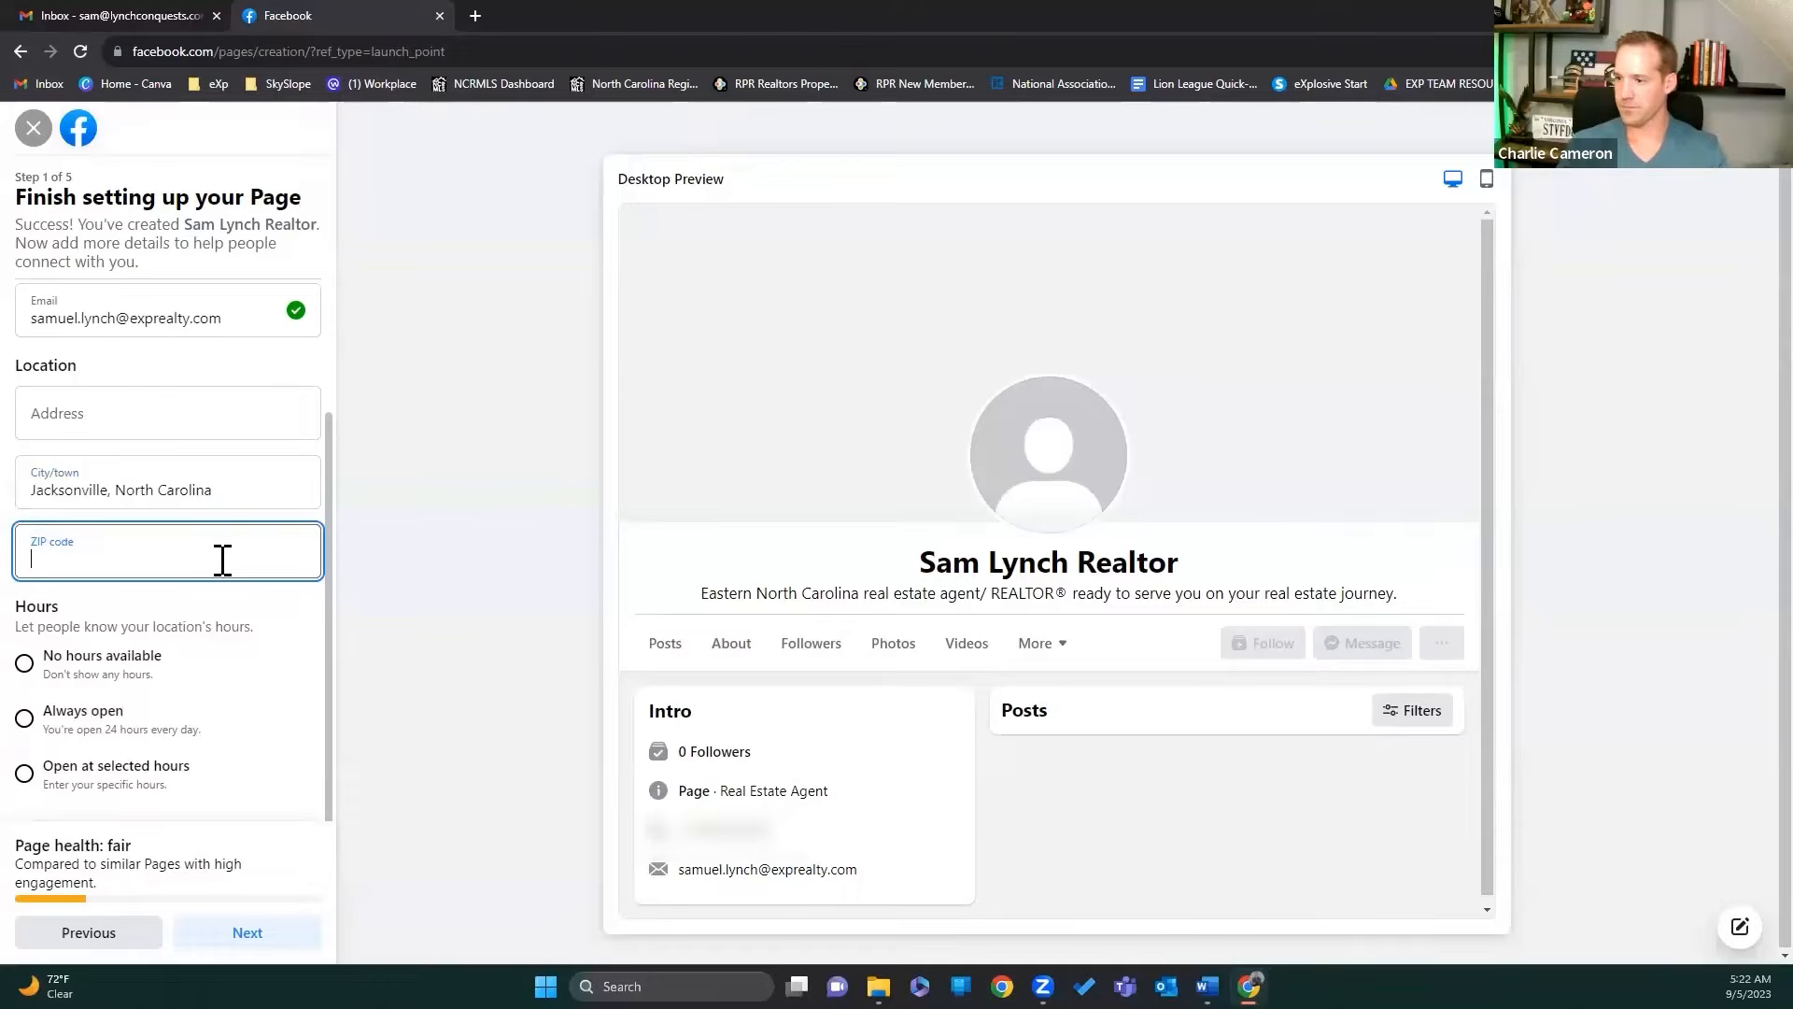
type("28540")
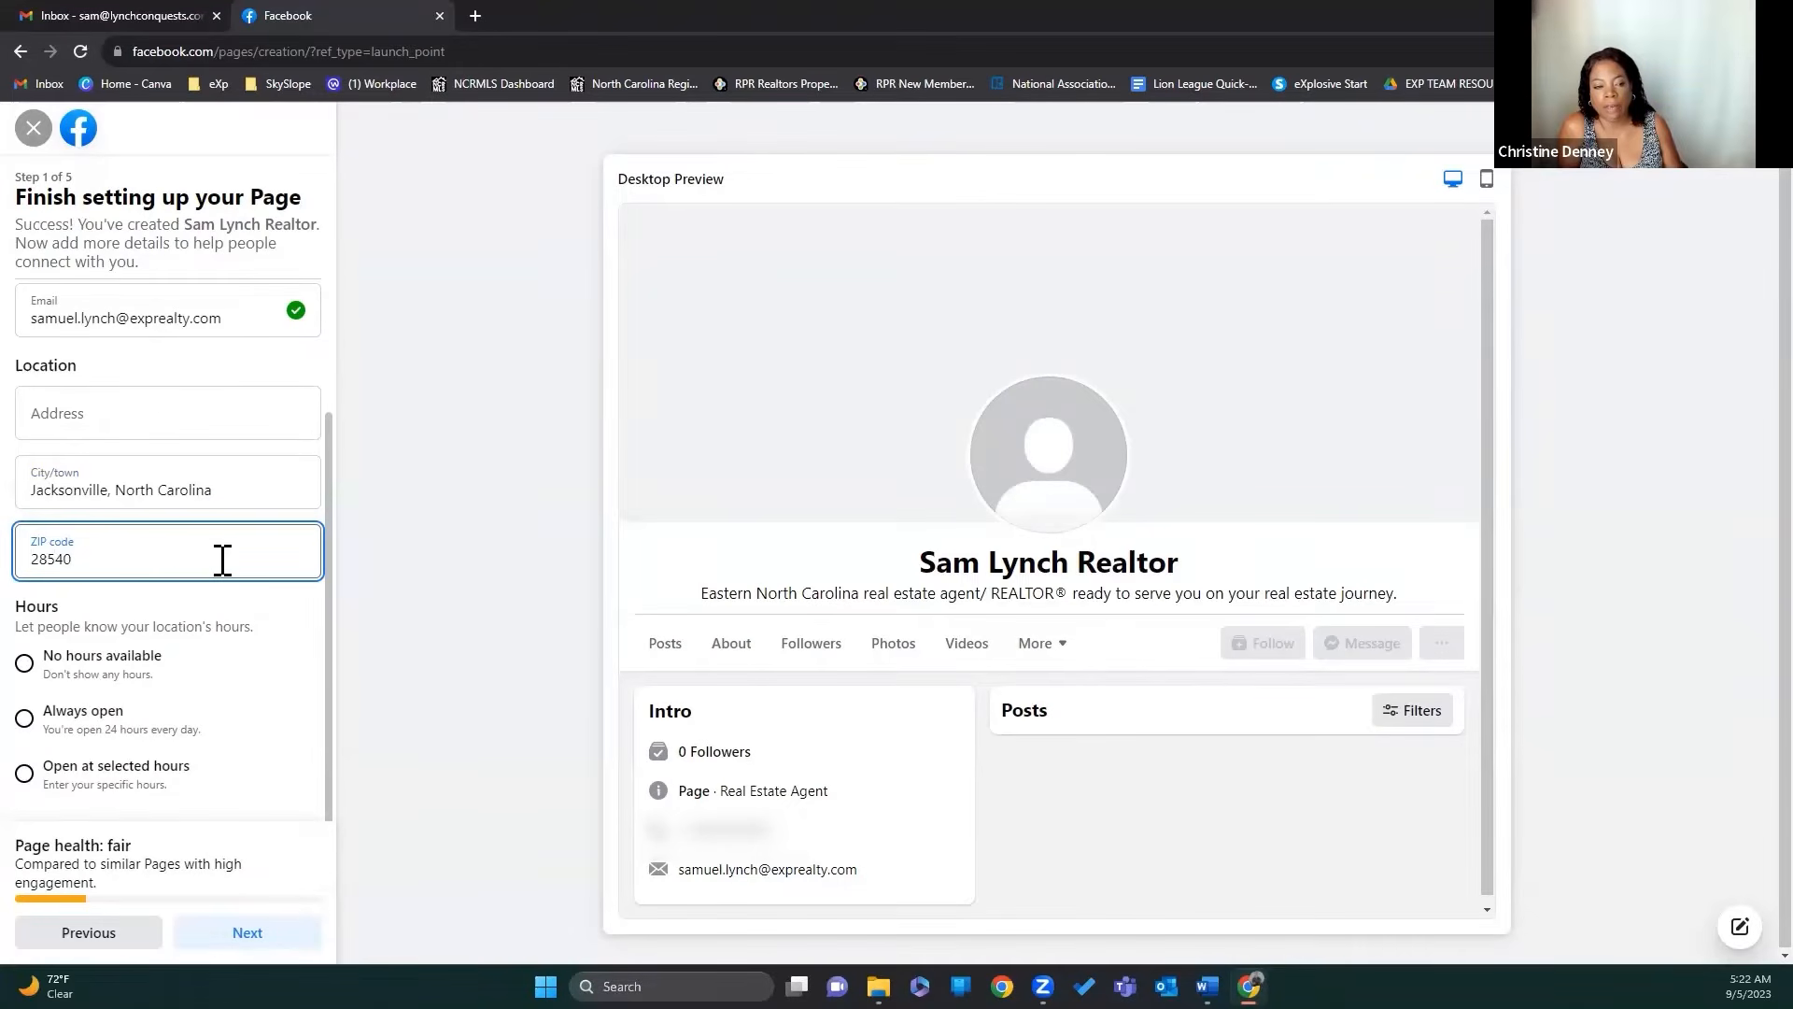
left_click(280, 619)
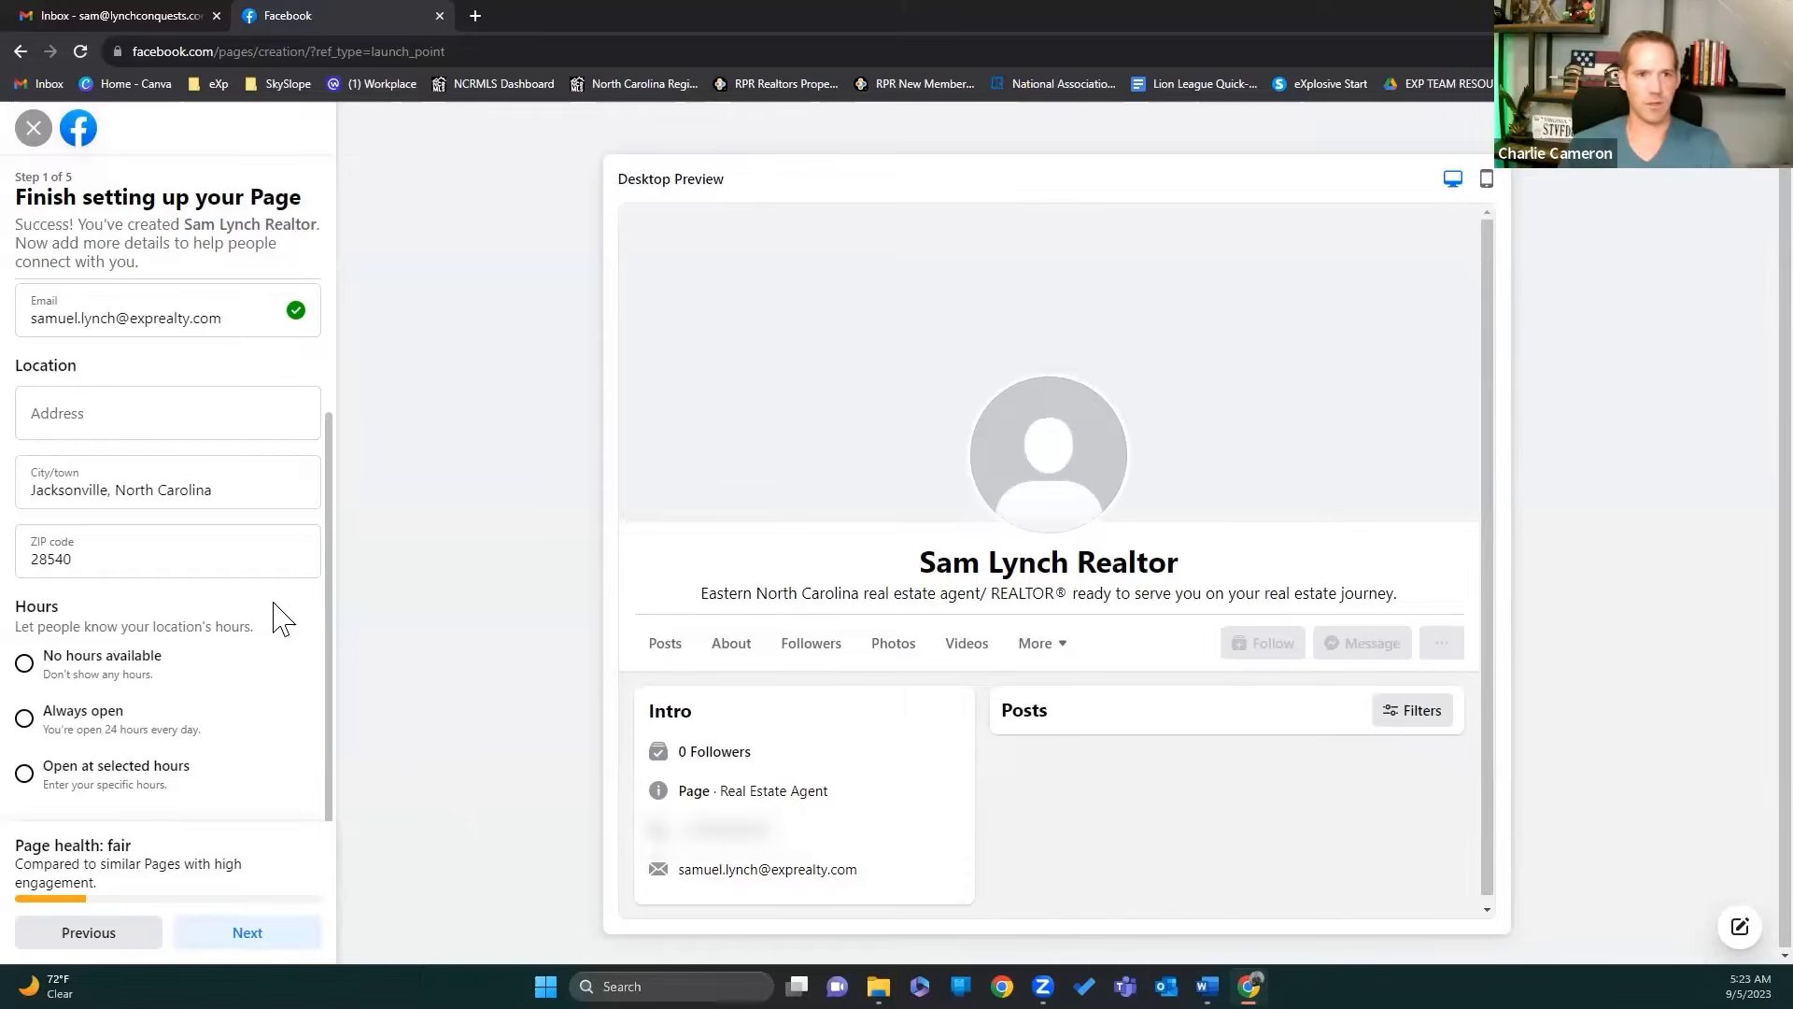
left_click(78, 721)
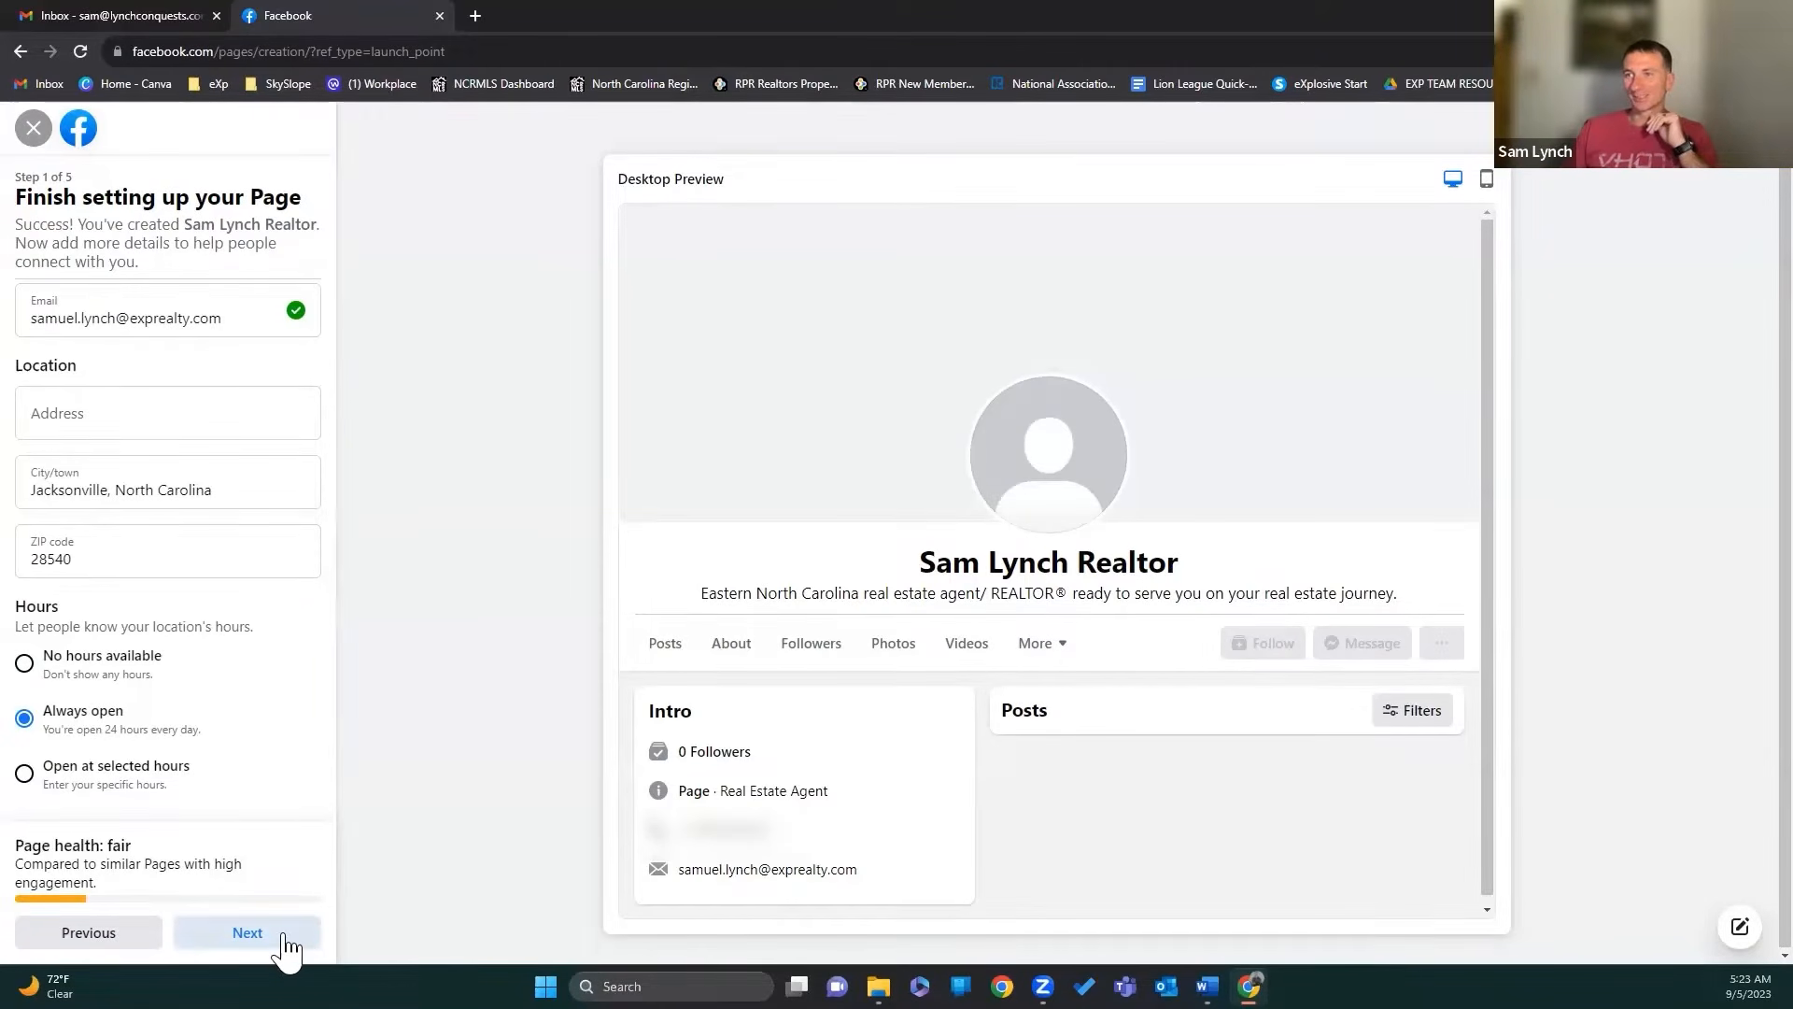
left_click(248, 932)
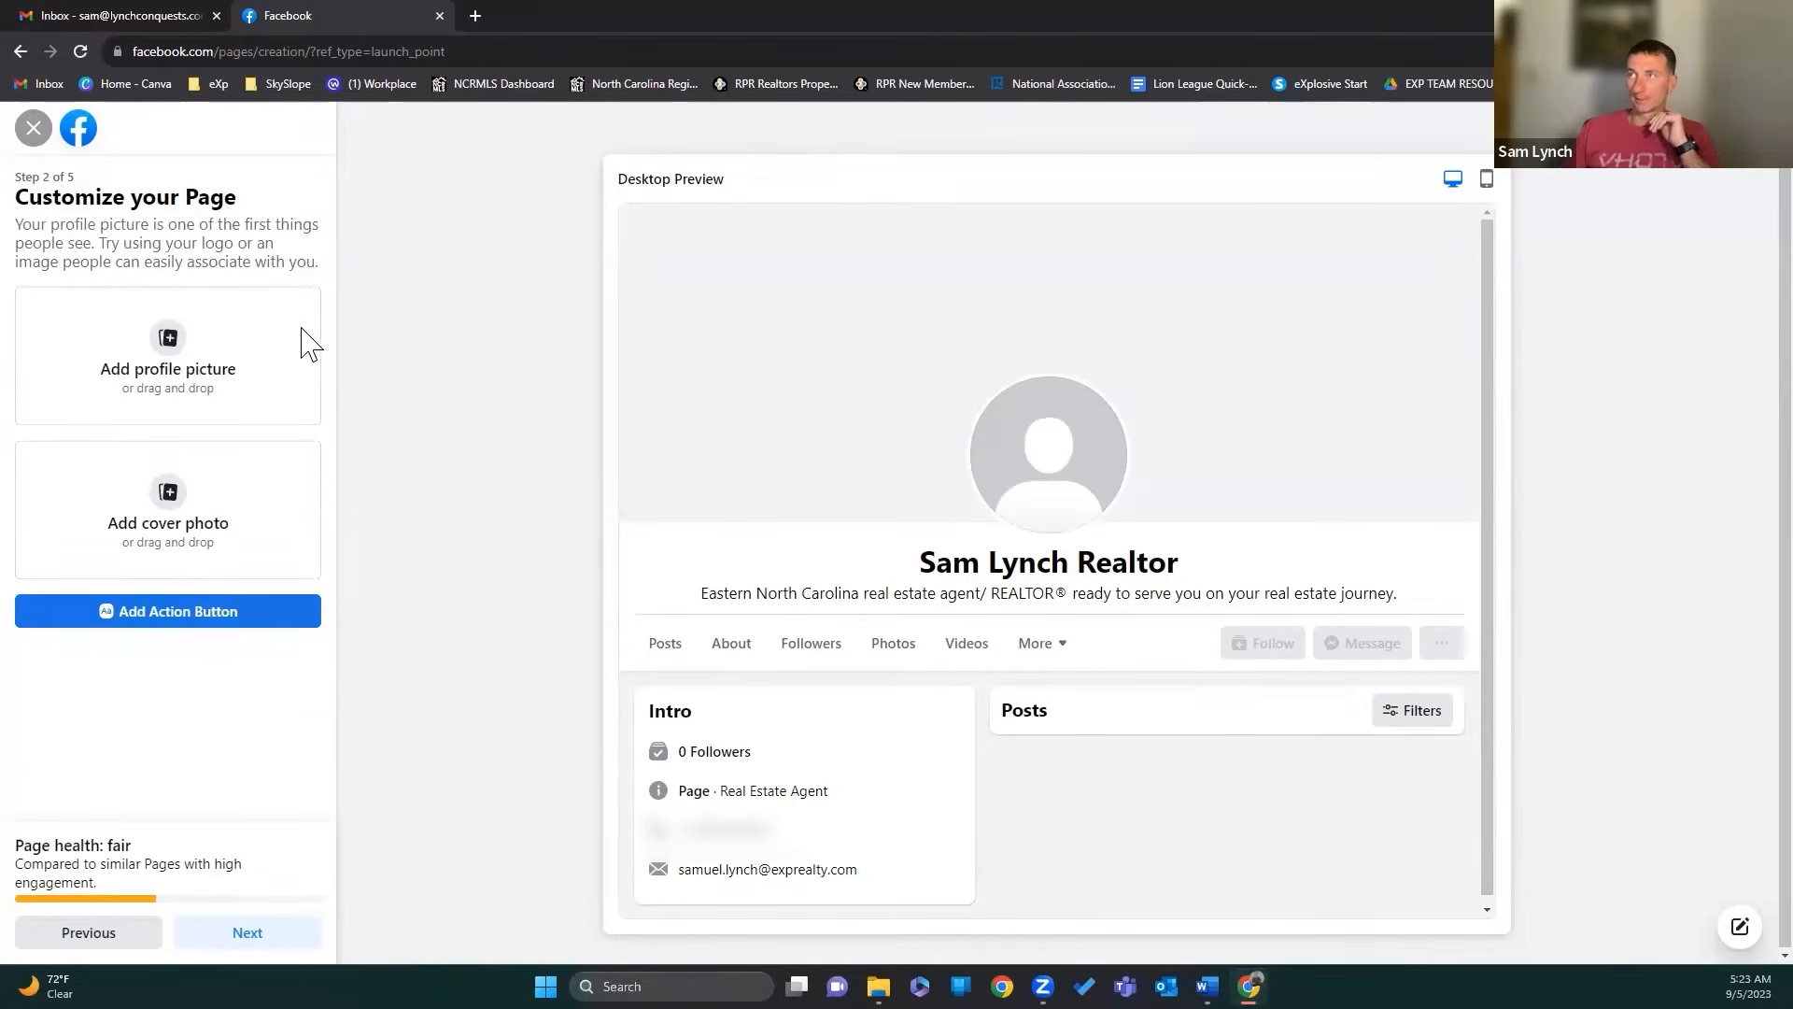
left_click(173, 346)
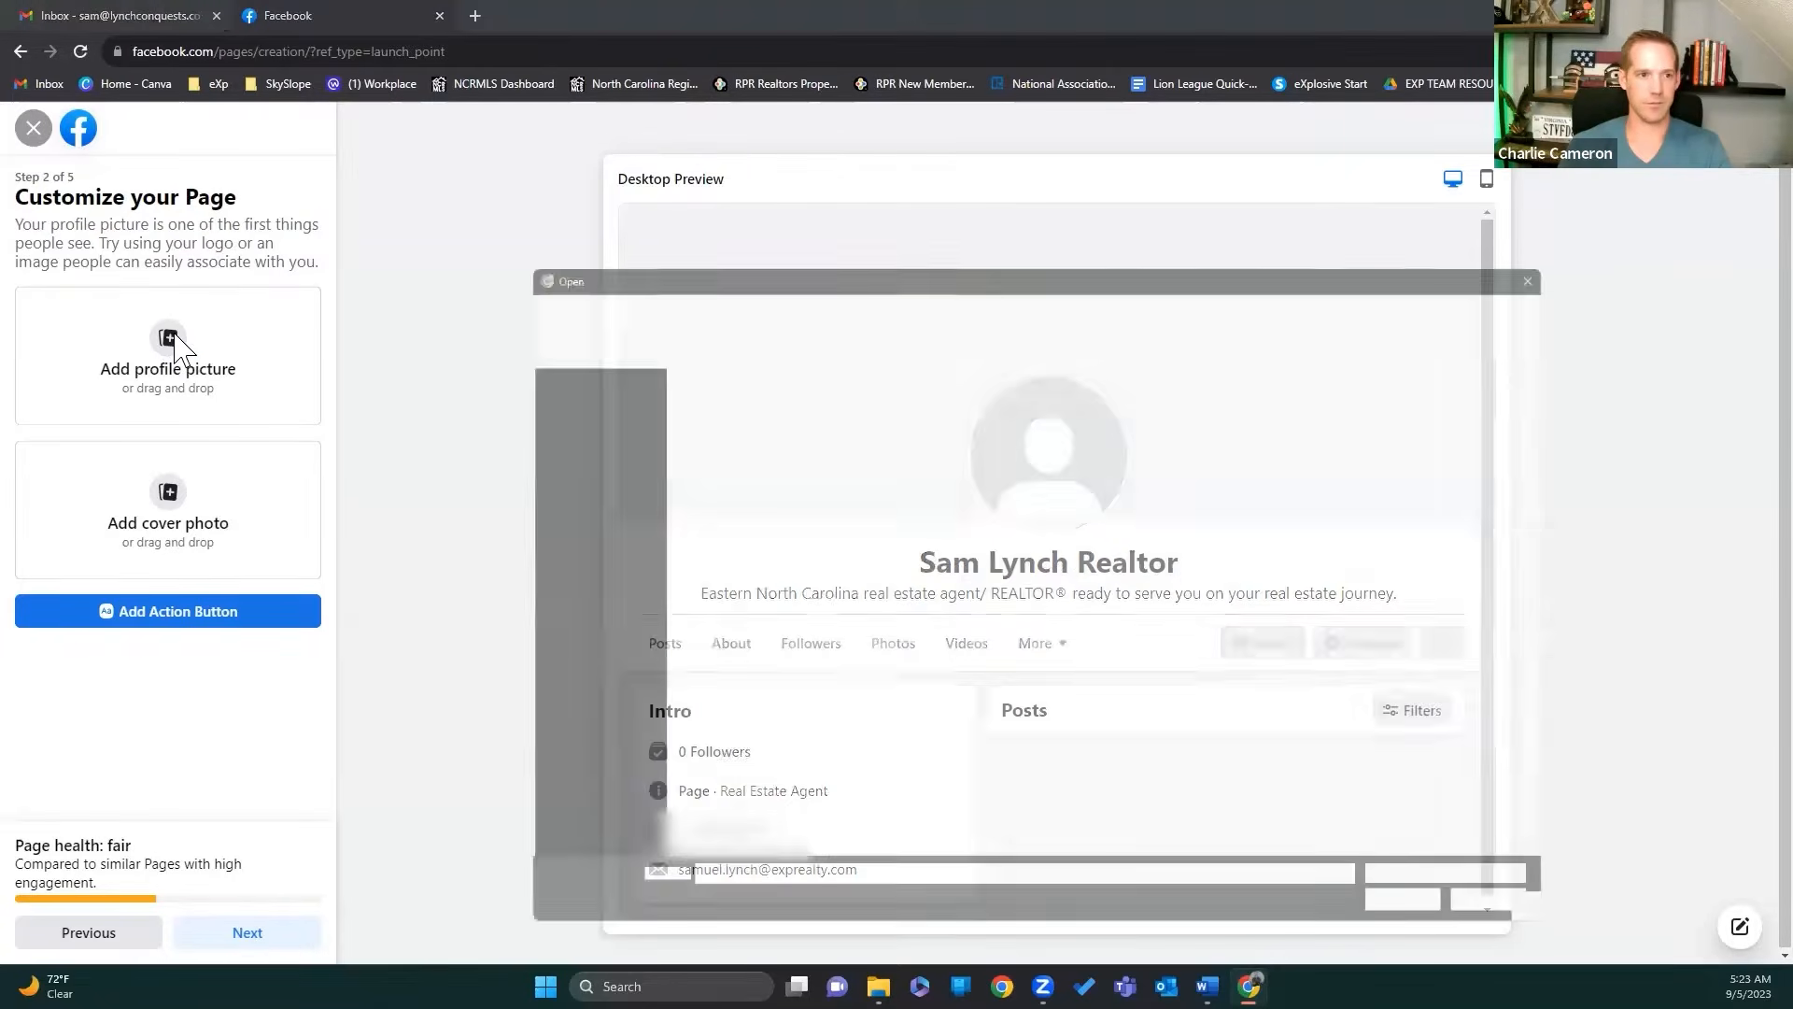
scroll(1247, 614, "down", 4)
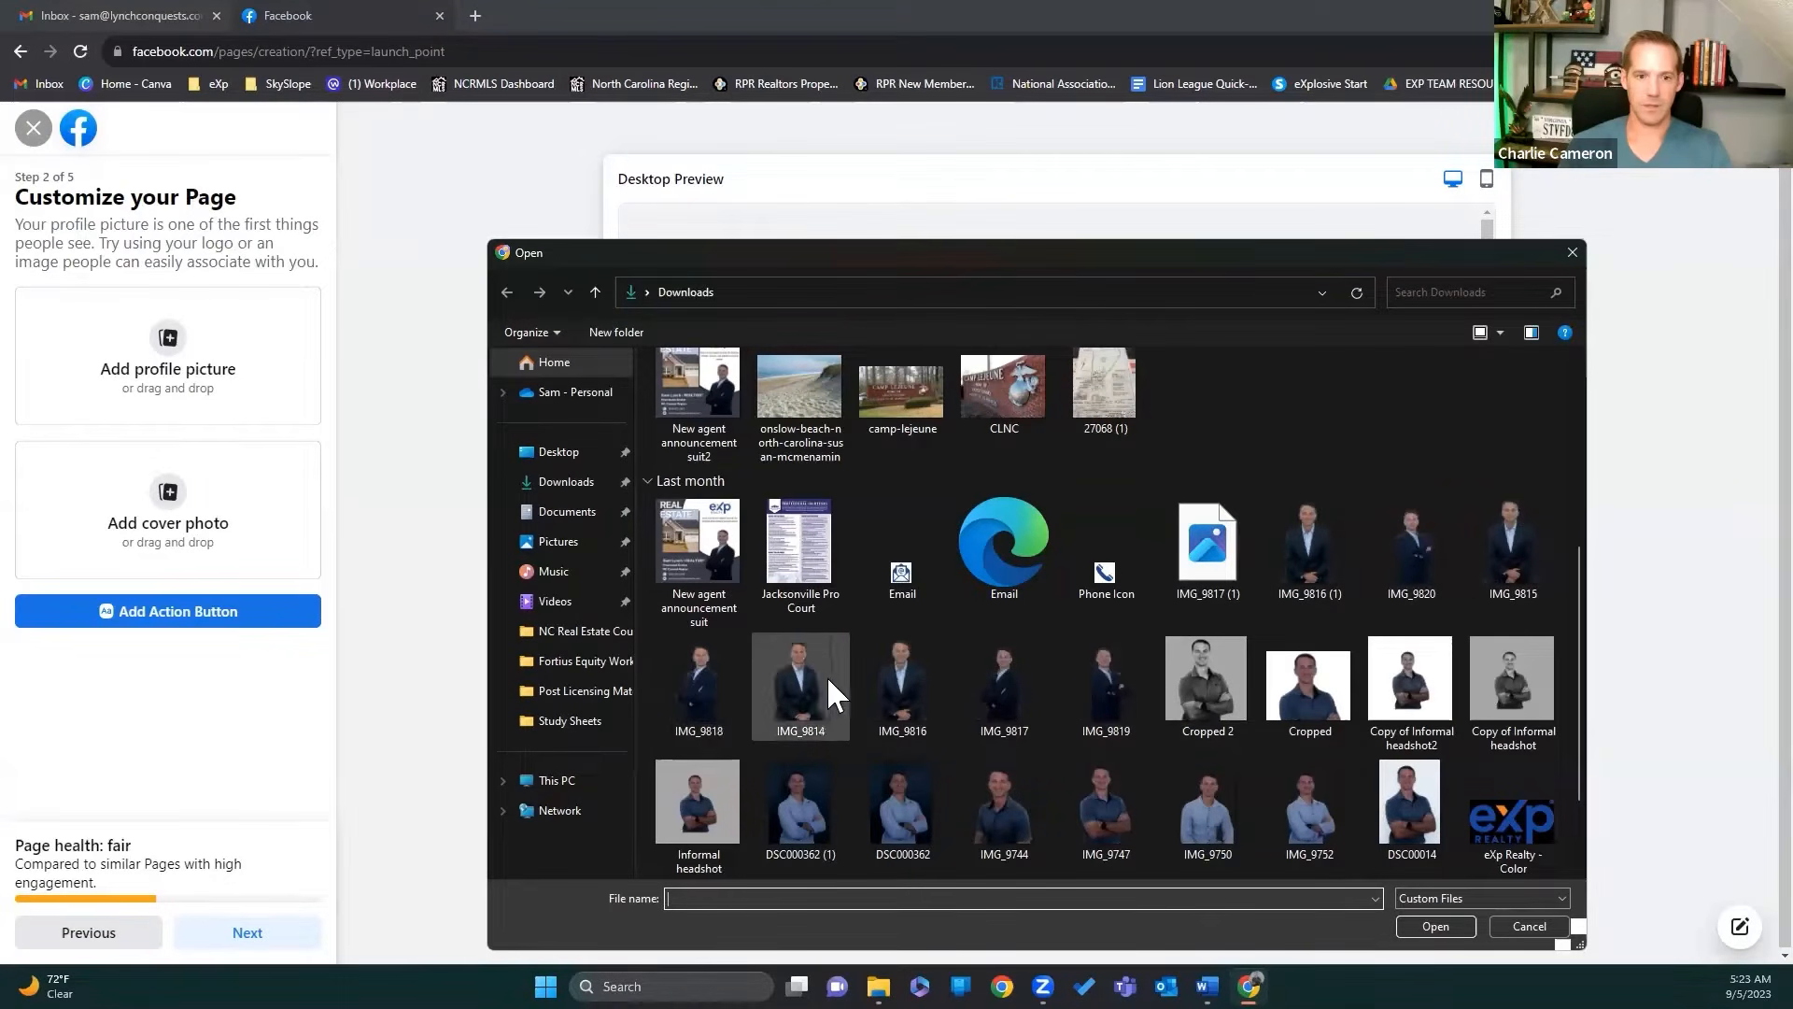
left_click(1011, 676)
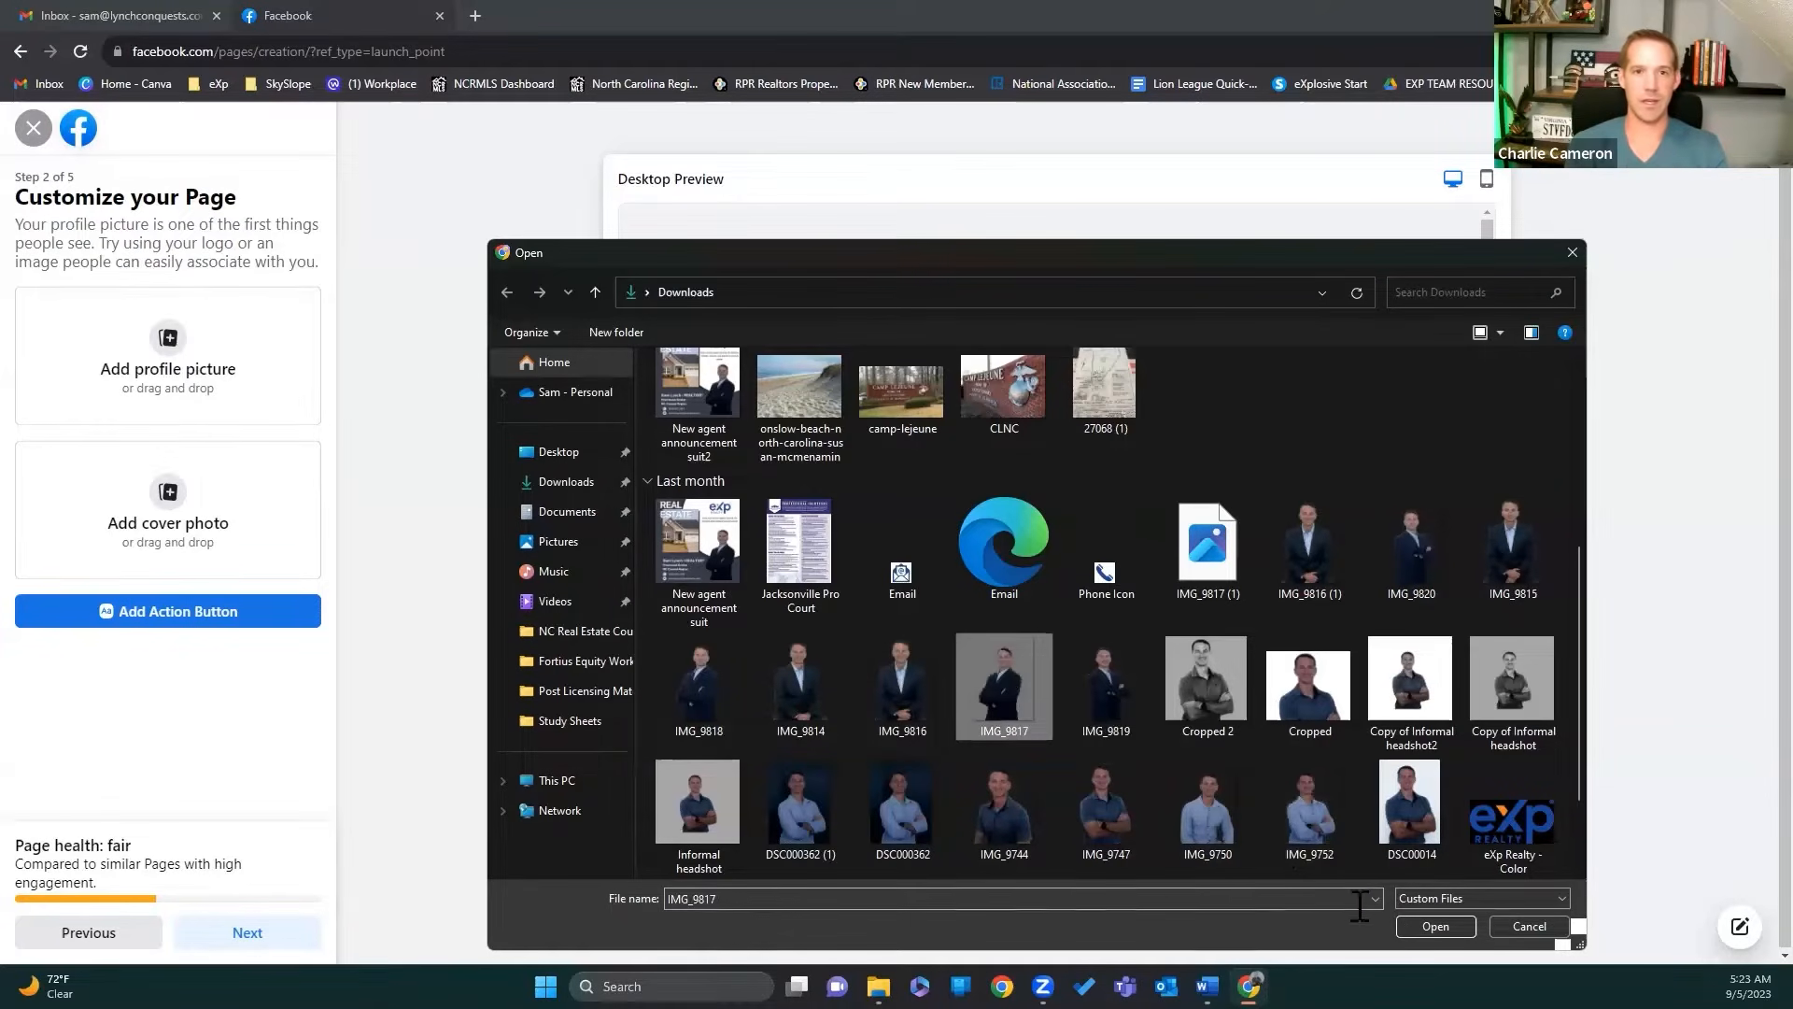
left_click(1436, 927)
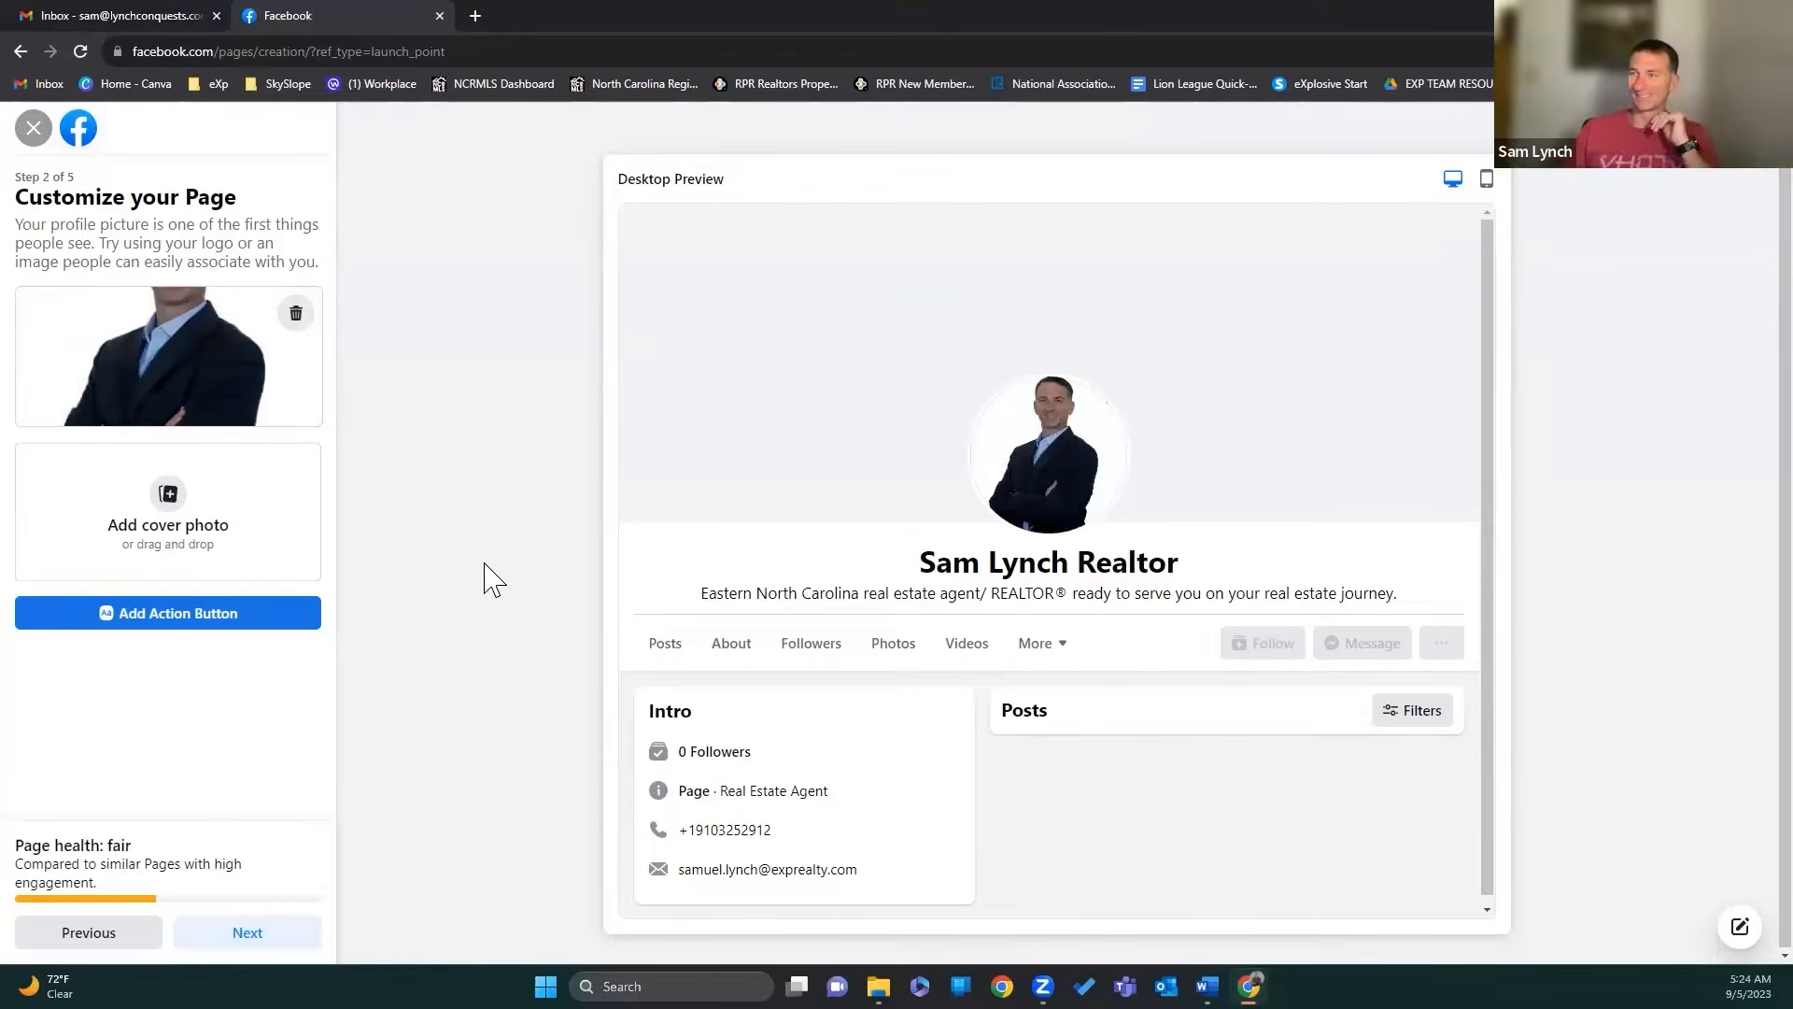
left_click(168, 512)
Step: Upload Facebook Cover 1 as the cover photo, reposition it in the banner, and advance setup
left_click(710, 607)
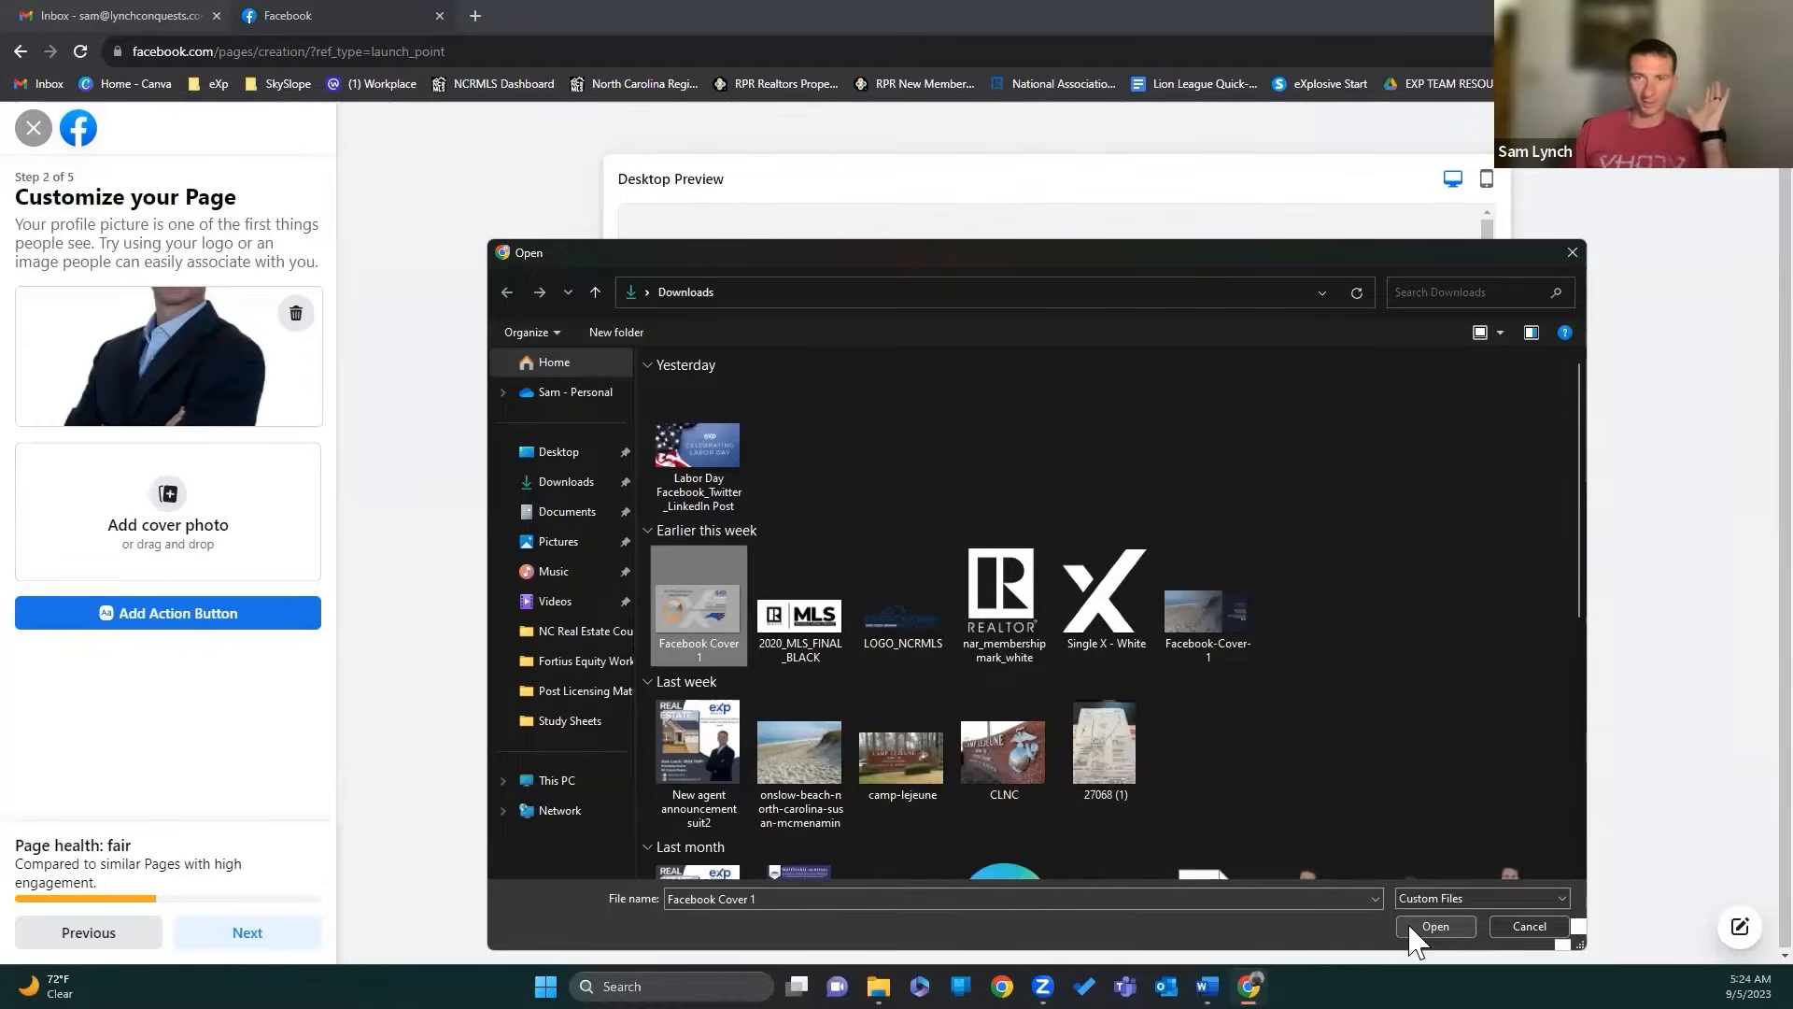
left_click(1416, 928)
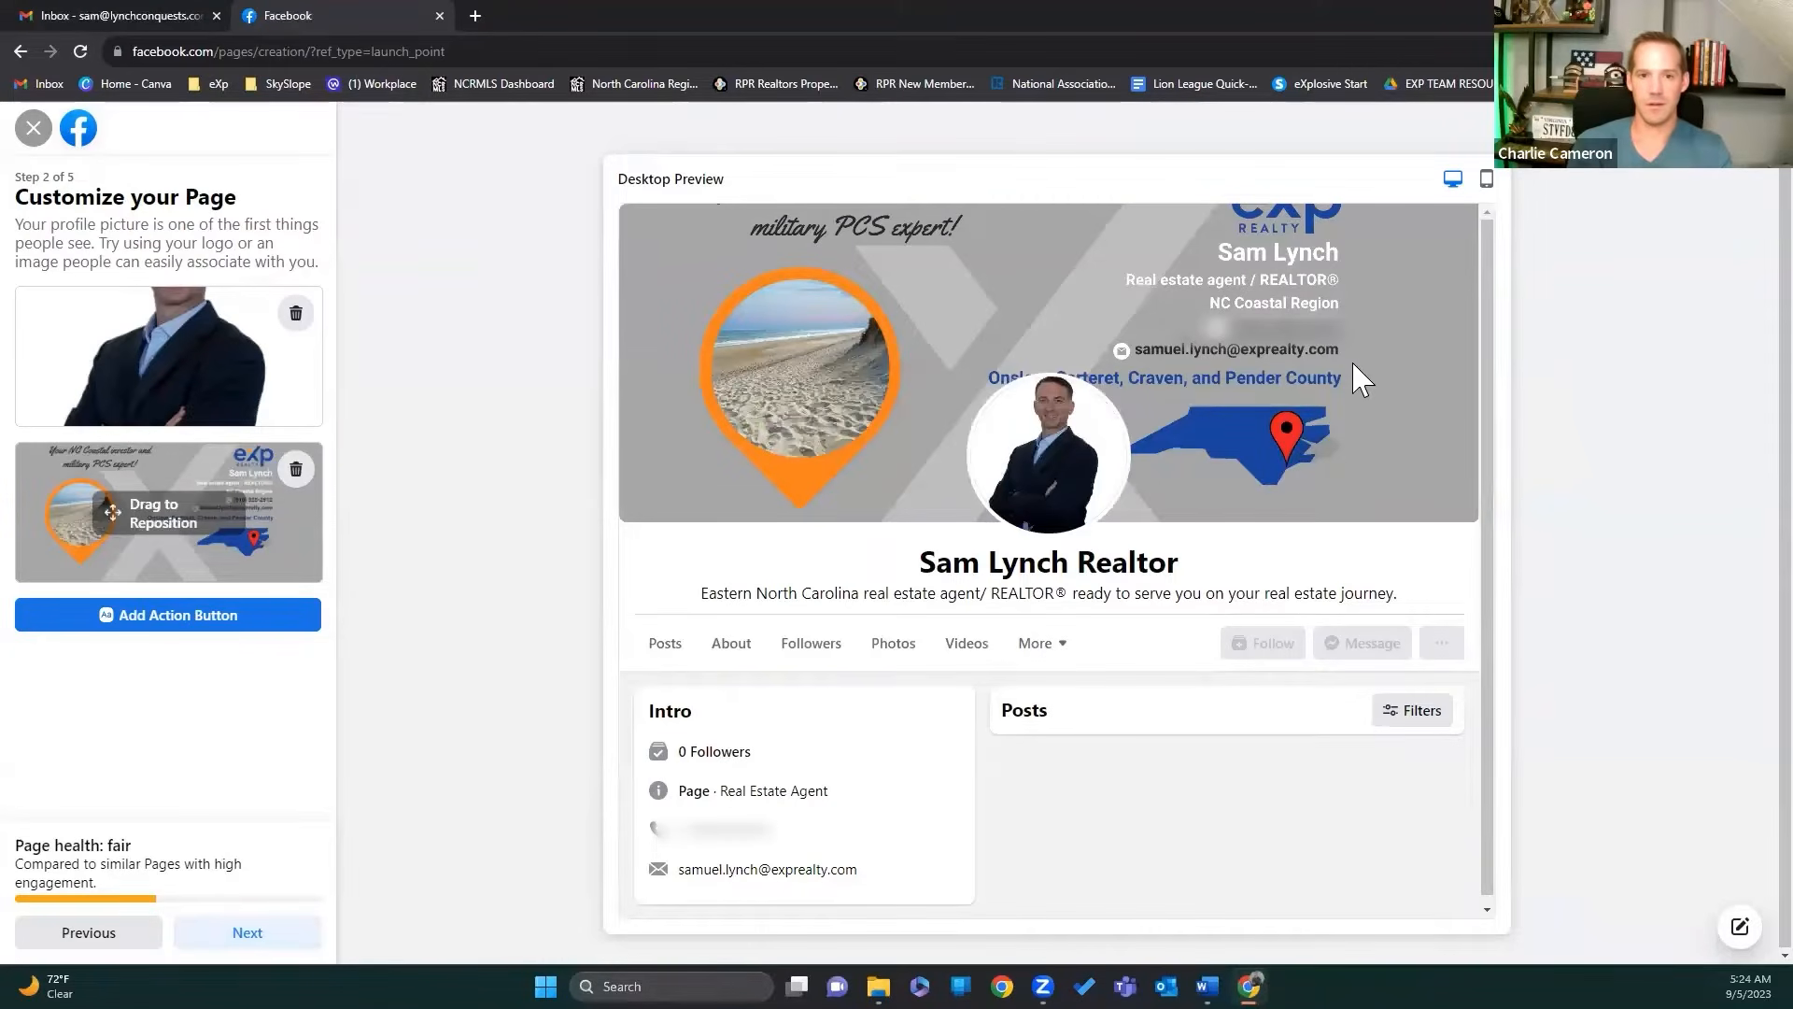
left_click_drag(251, 525, 266, 538)
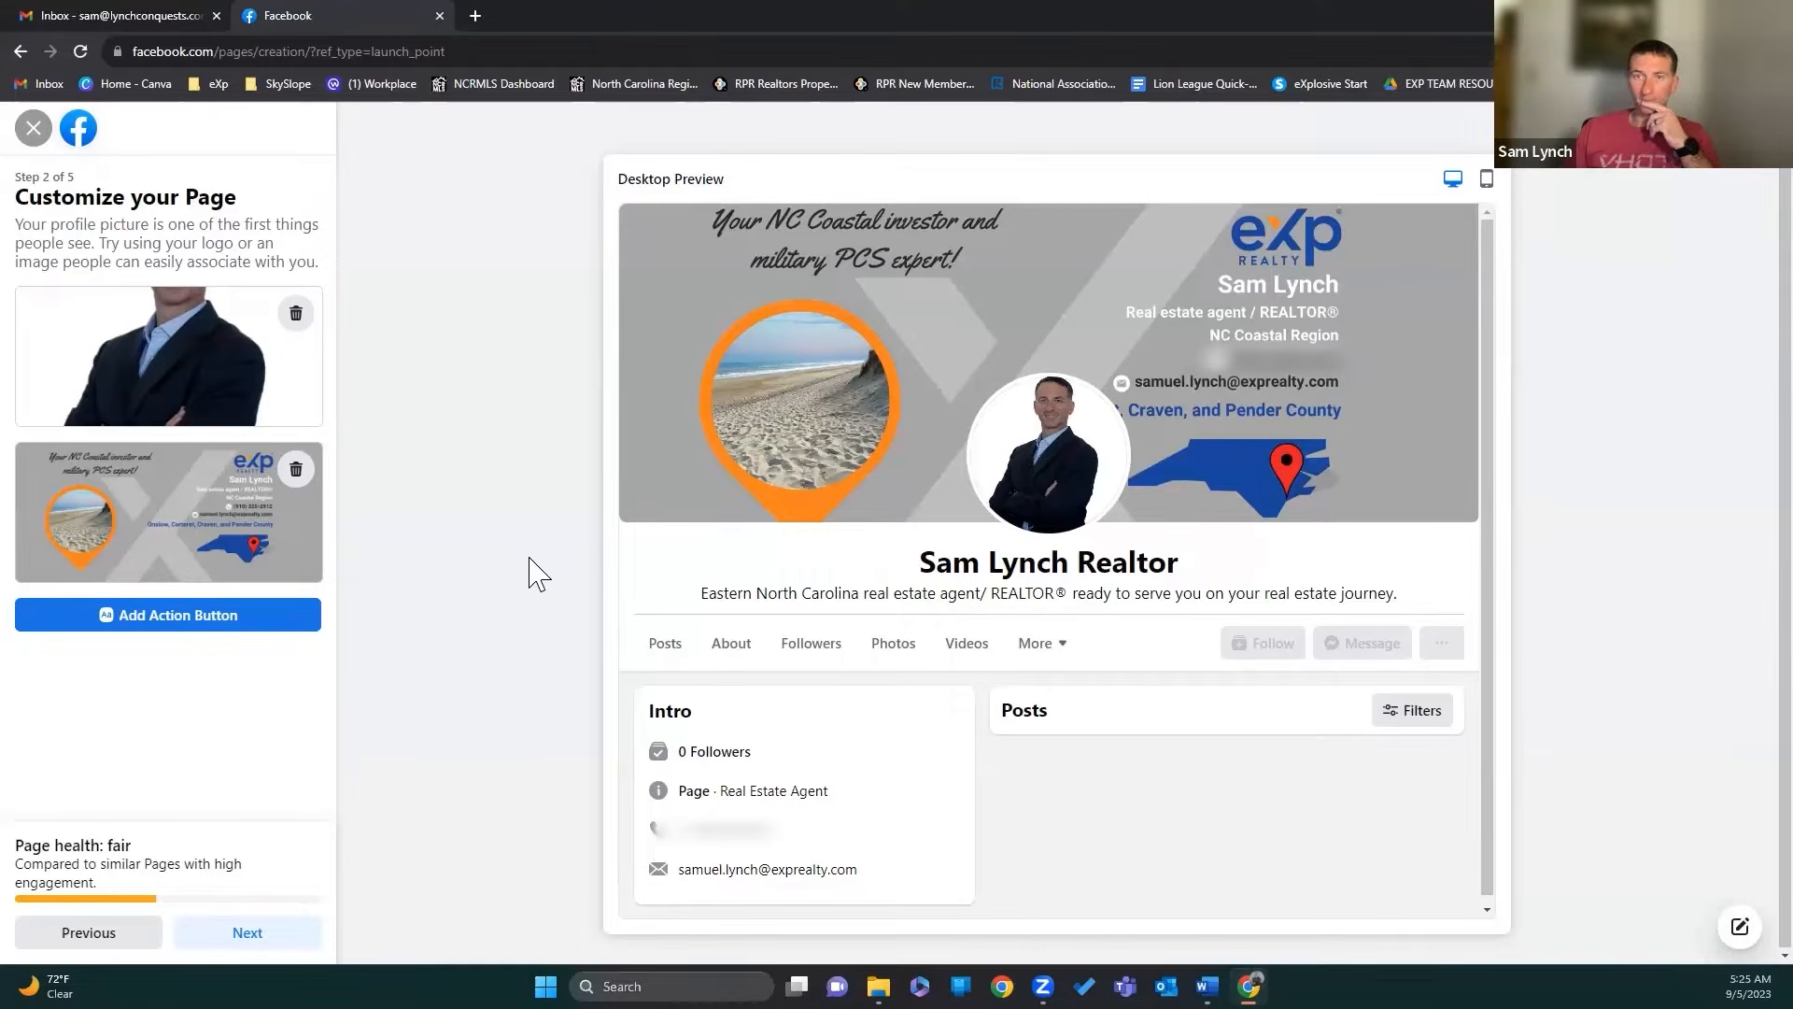
left_click_drag(288, 534, 288, 531)
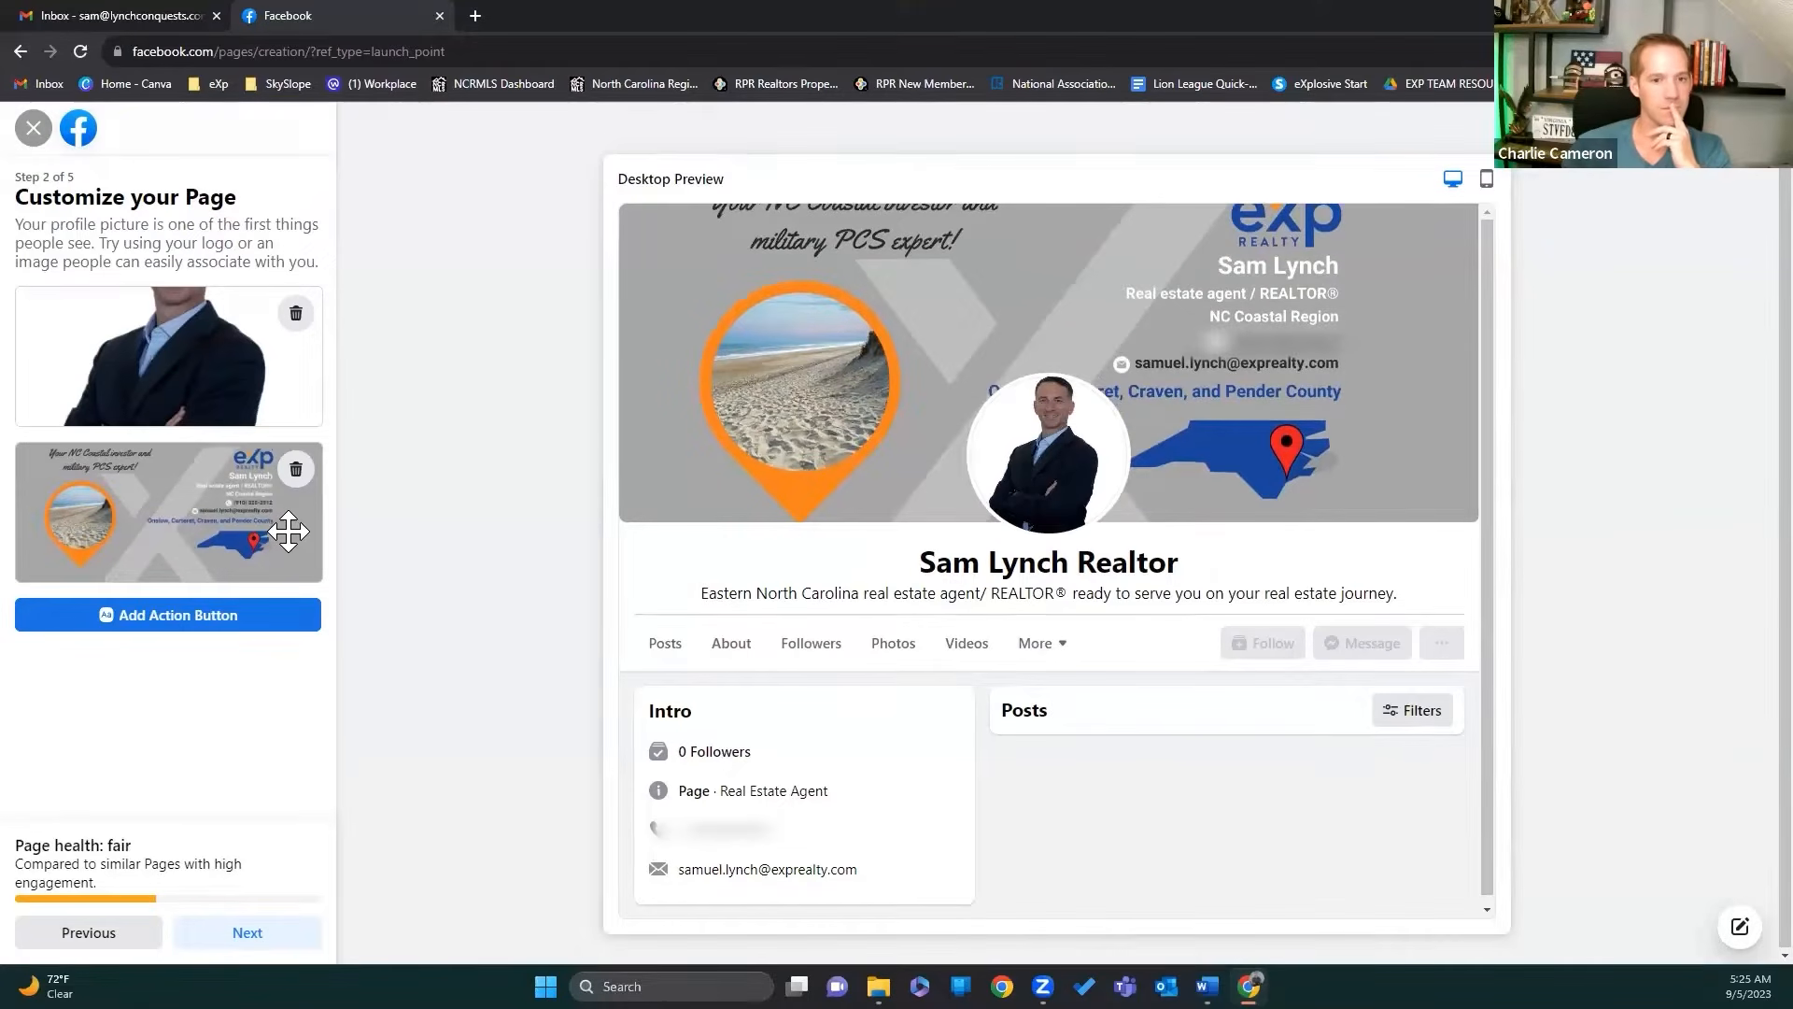
left_click_drag(288, 531, 291, 533)
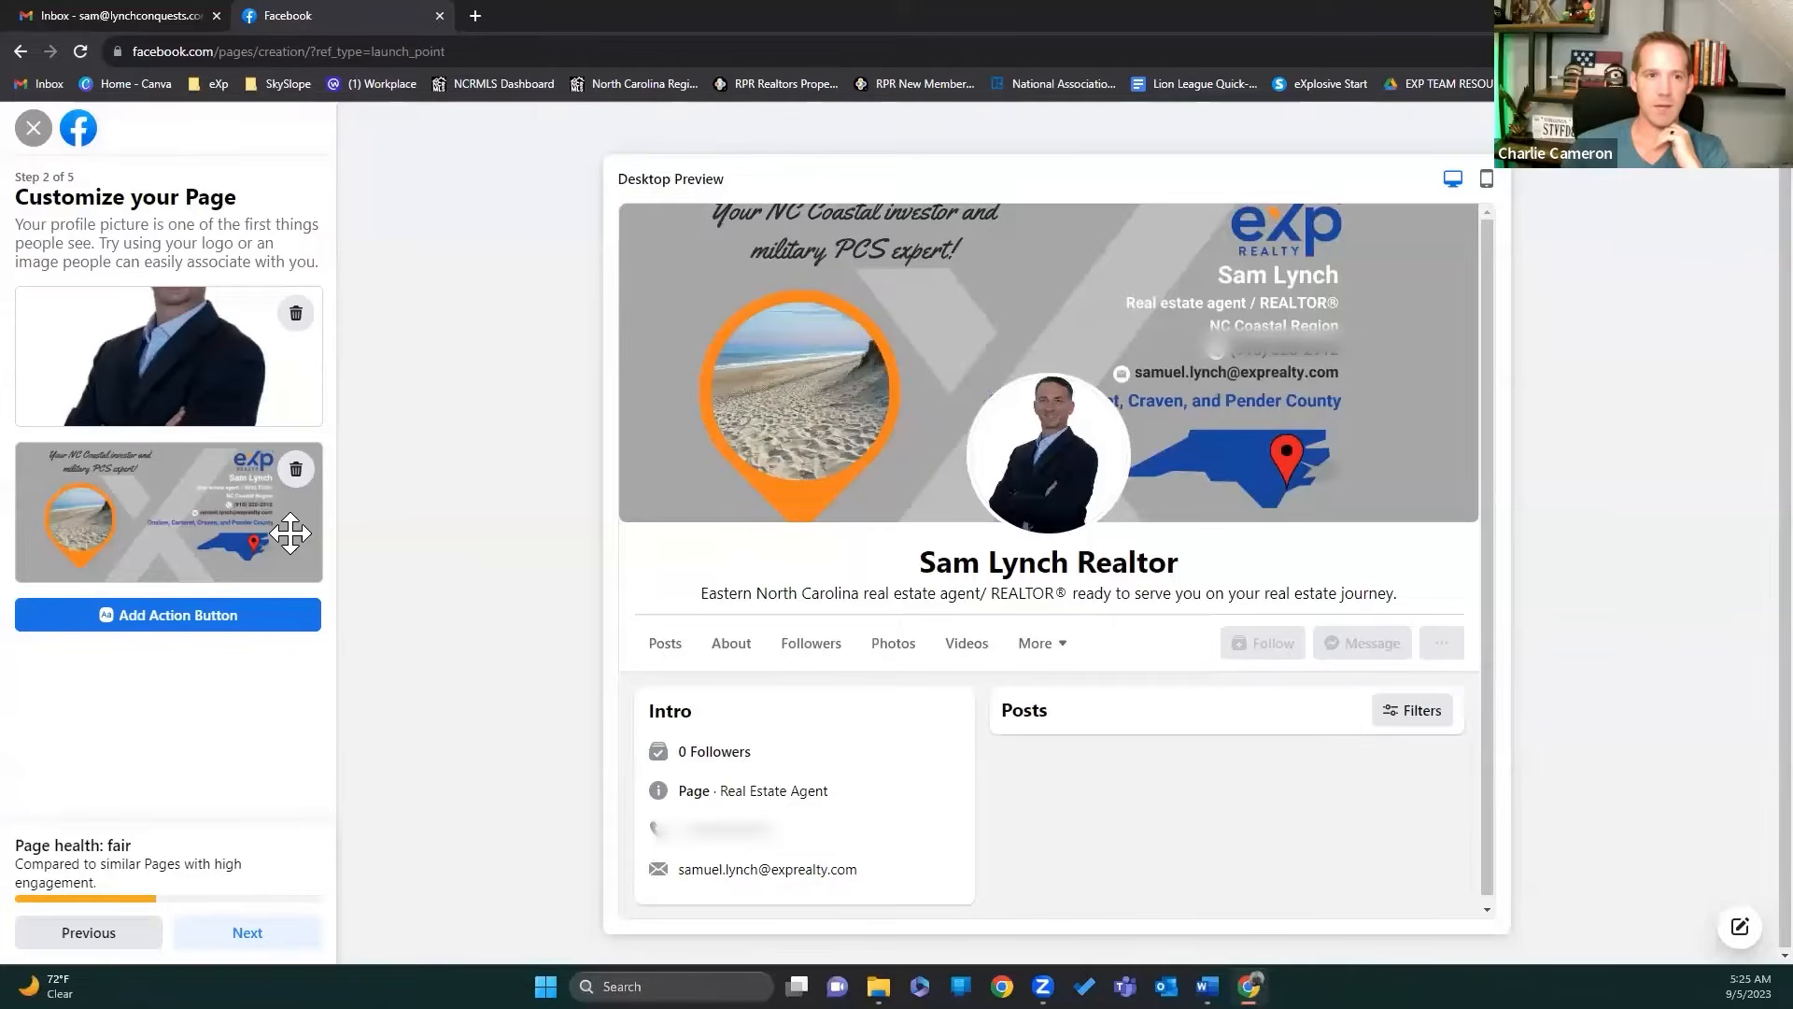
left_click_drag(290, 533, 290, 531)
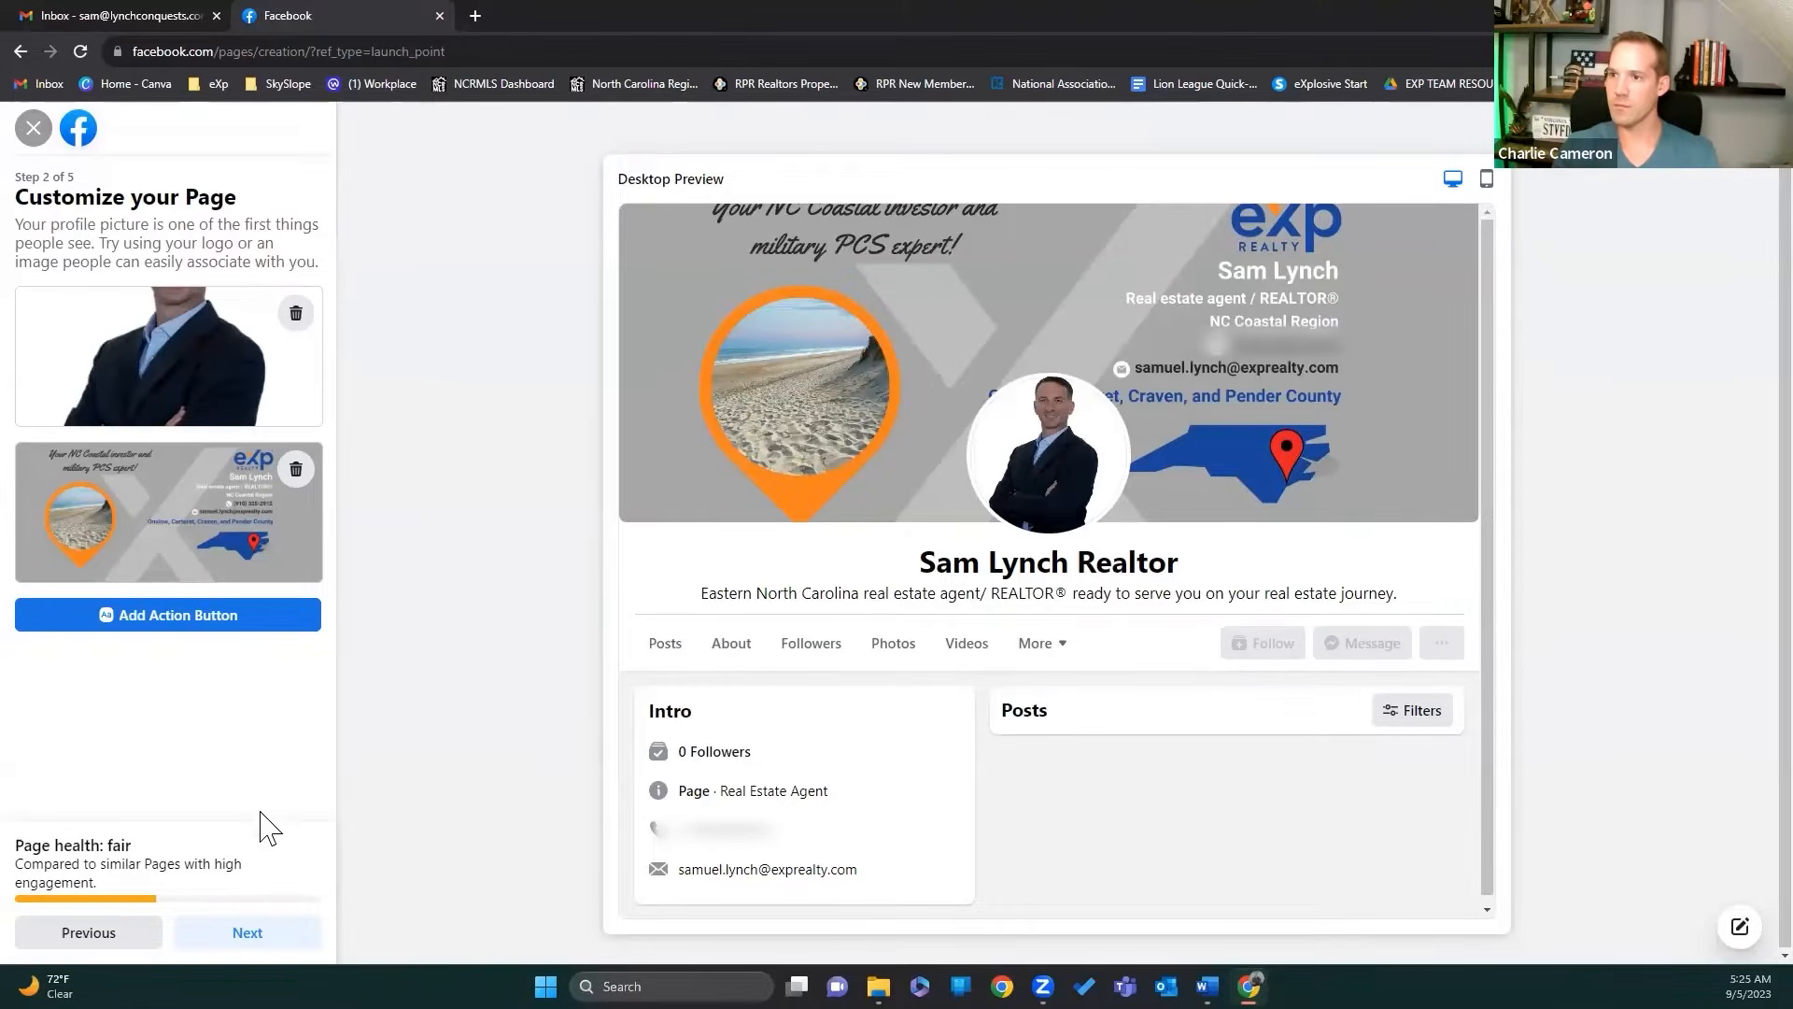
left_click(254, 934)
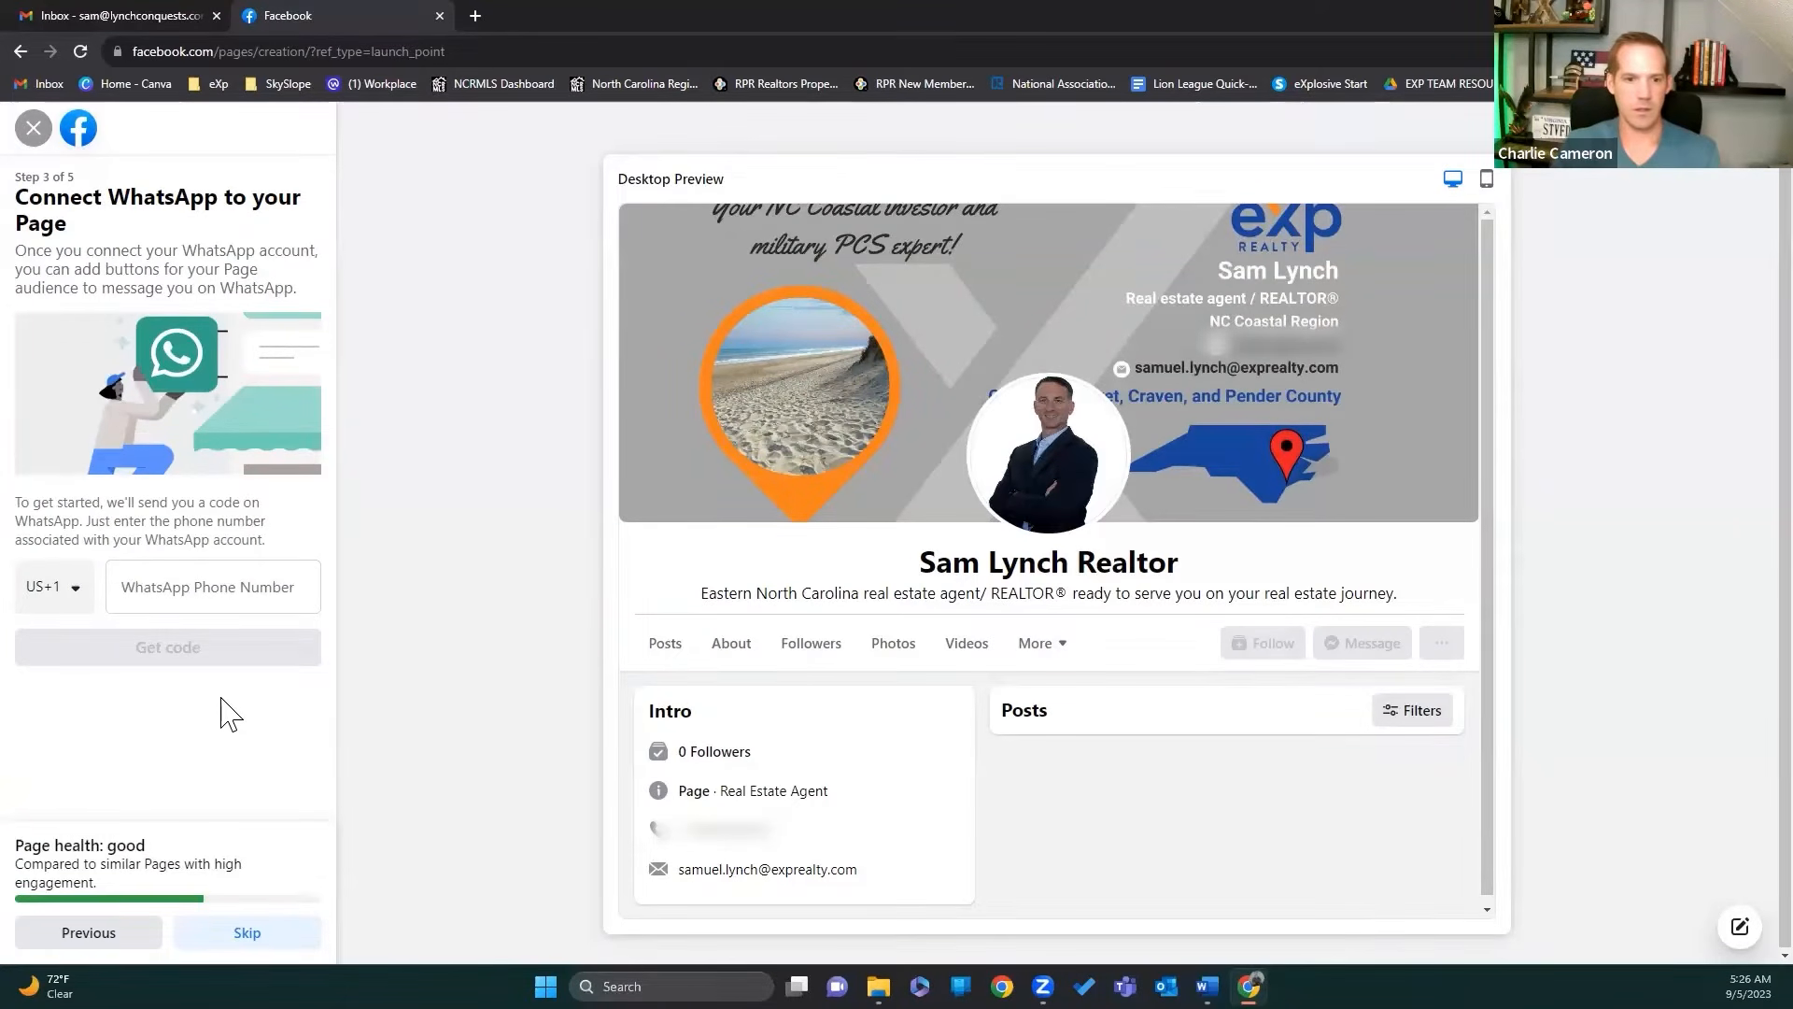
Step: Skip the WhatsApp and invite-friends steps, click Done, and dismiss the acting-as-Page notice
left_click(255, 942)
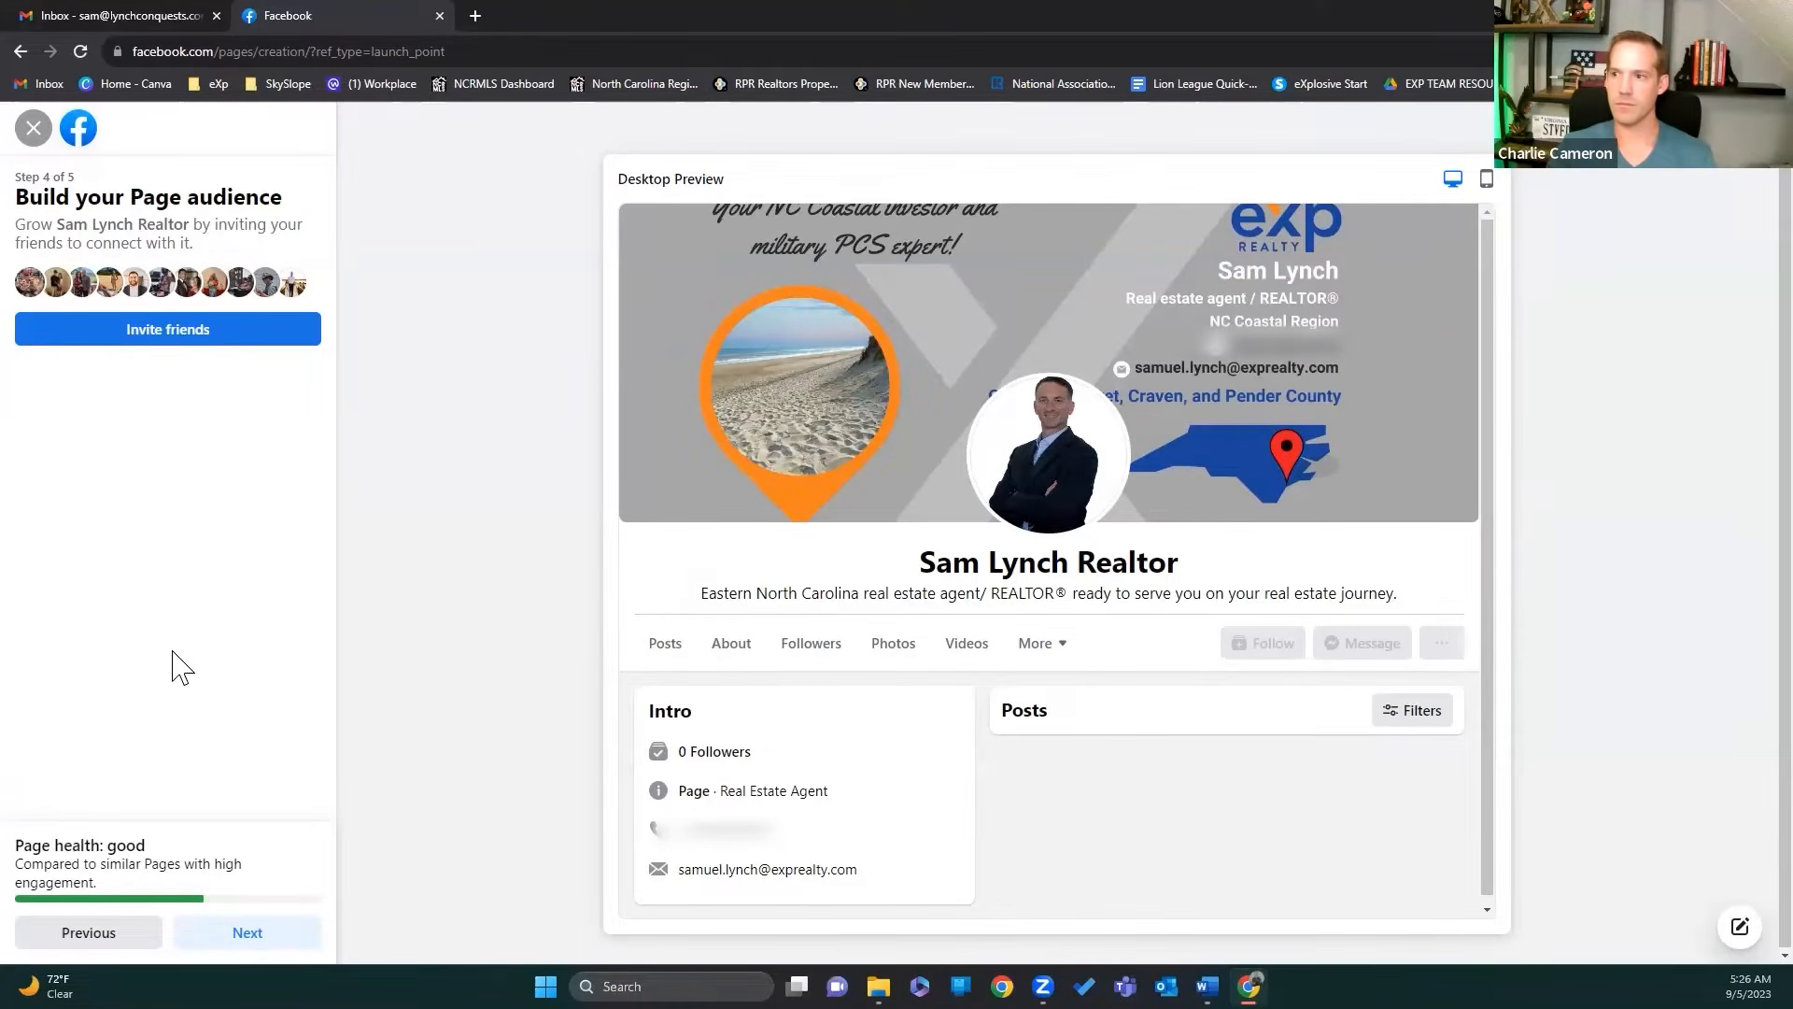
left_click(293, 929)
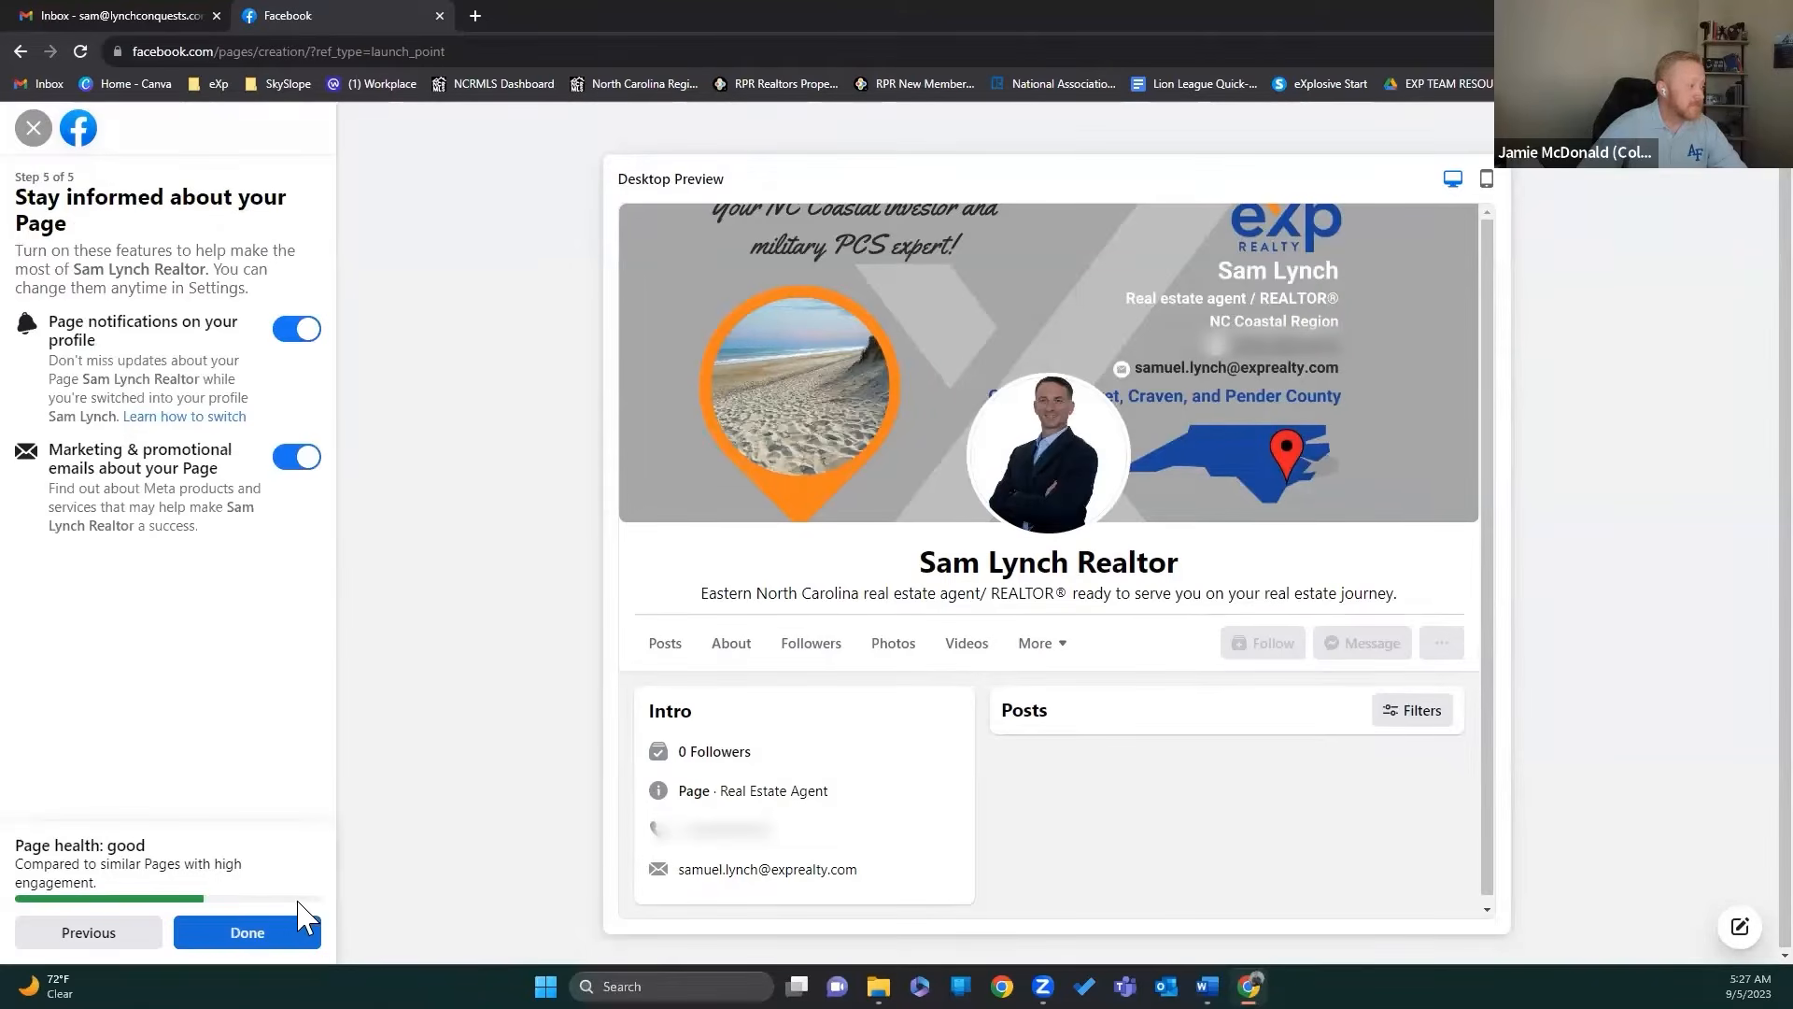
left_click(103, 935)
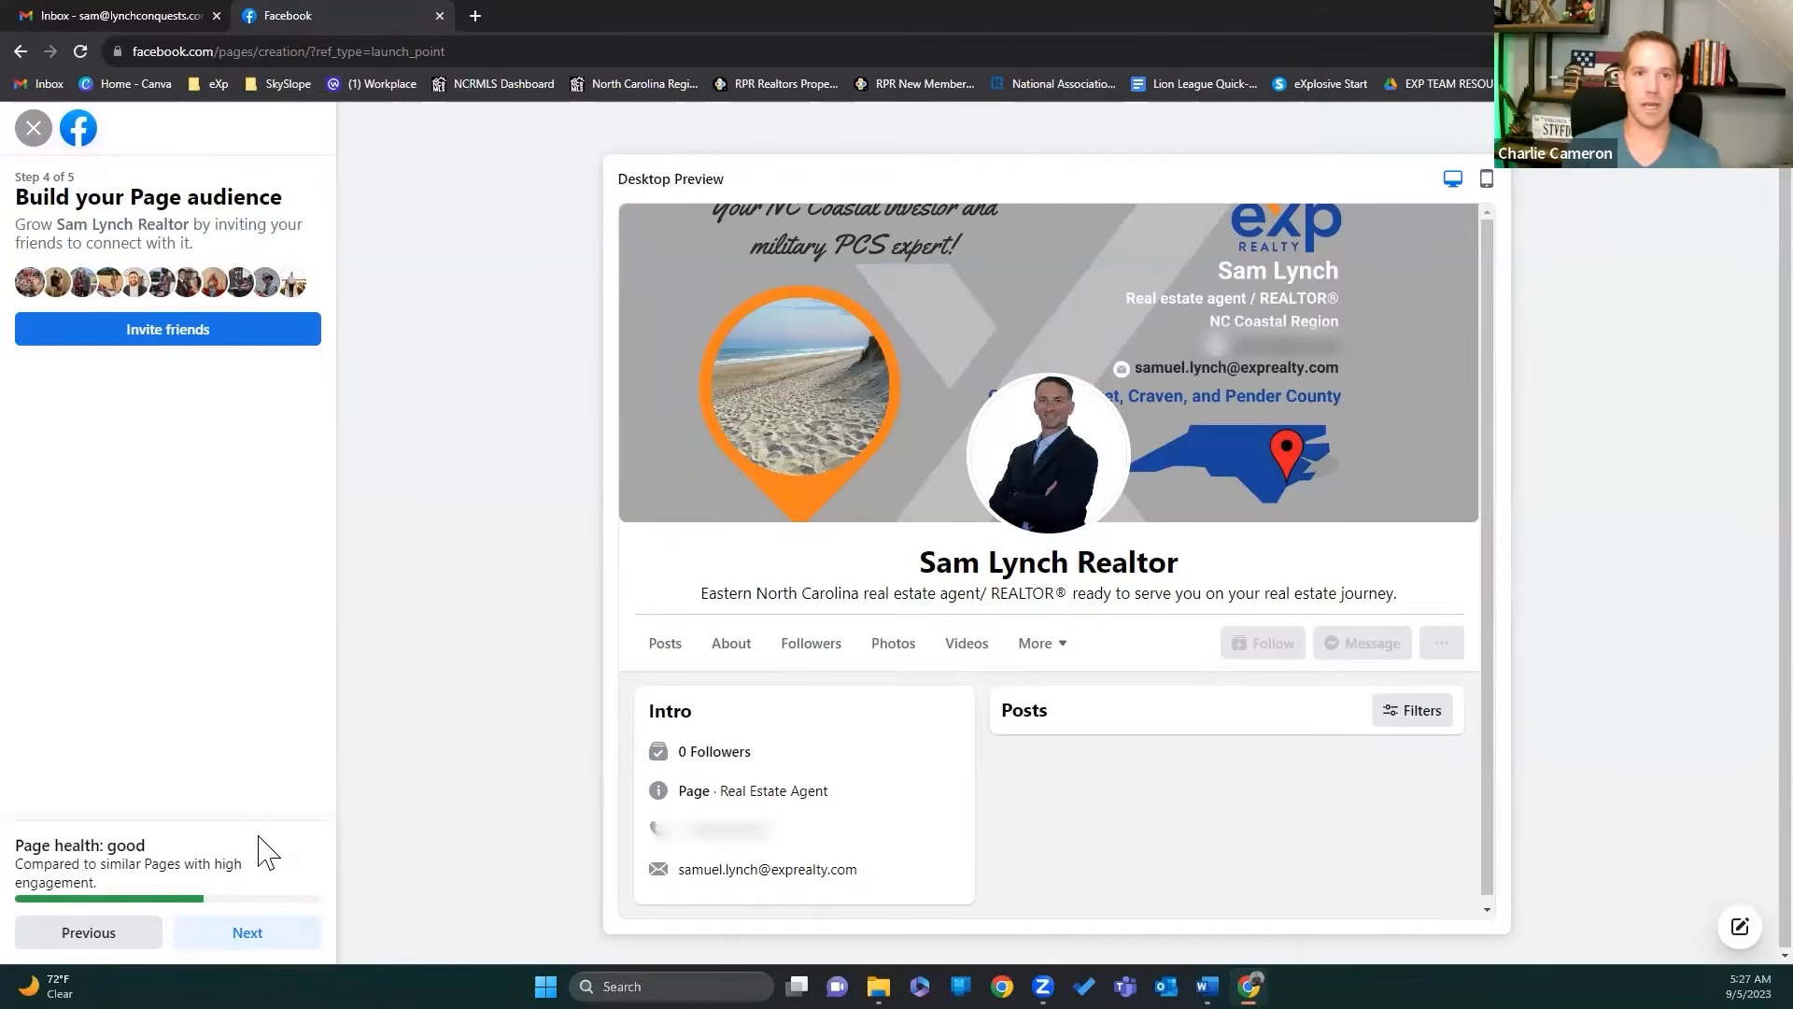
left_click(266, 934)
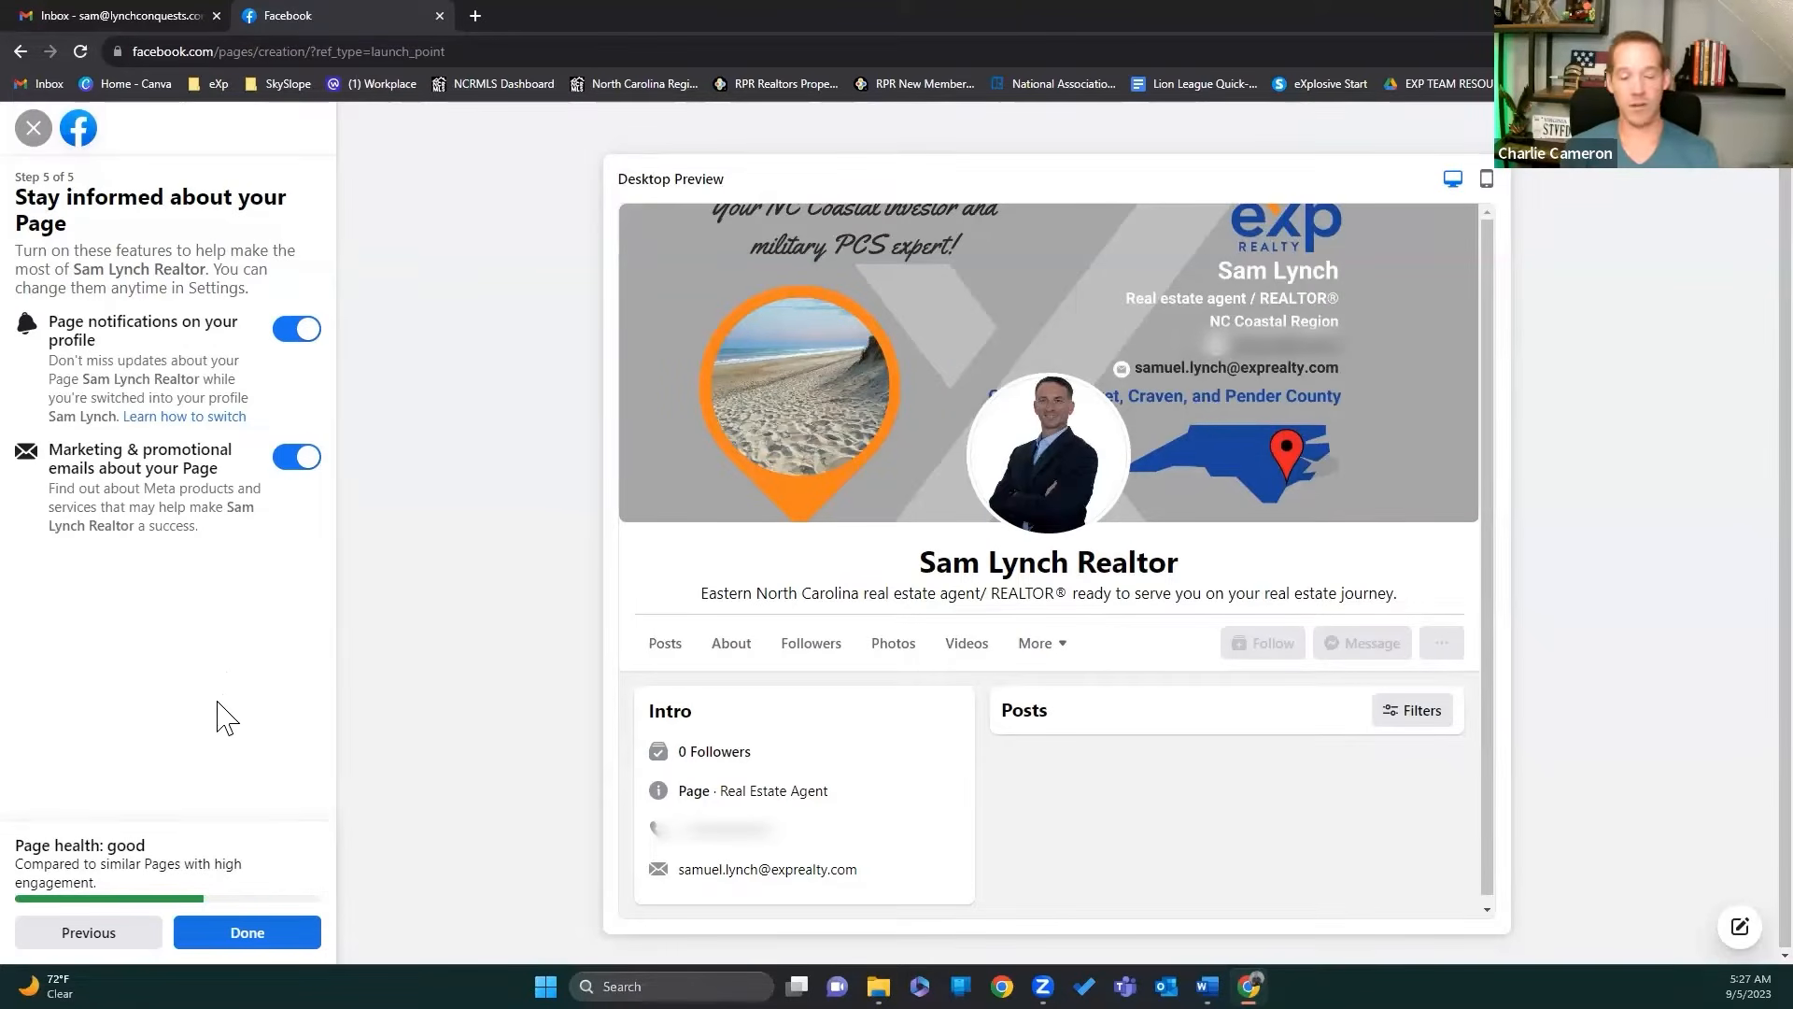
left_click(256, 939)
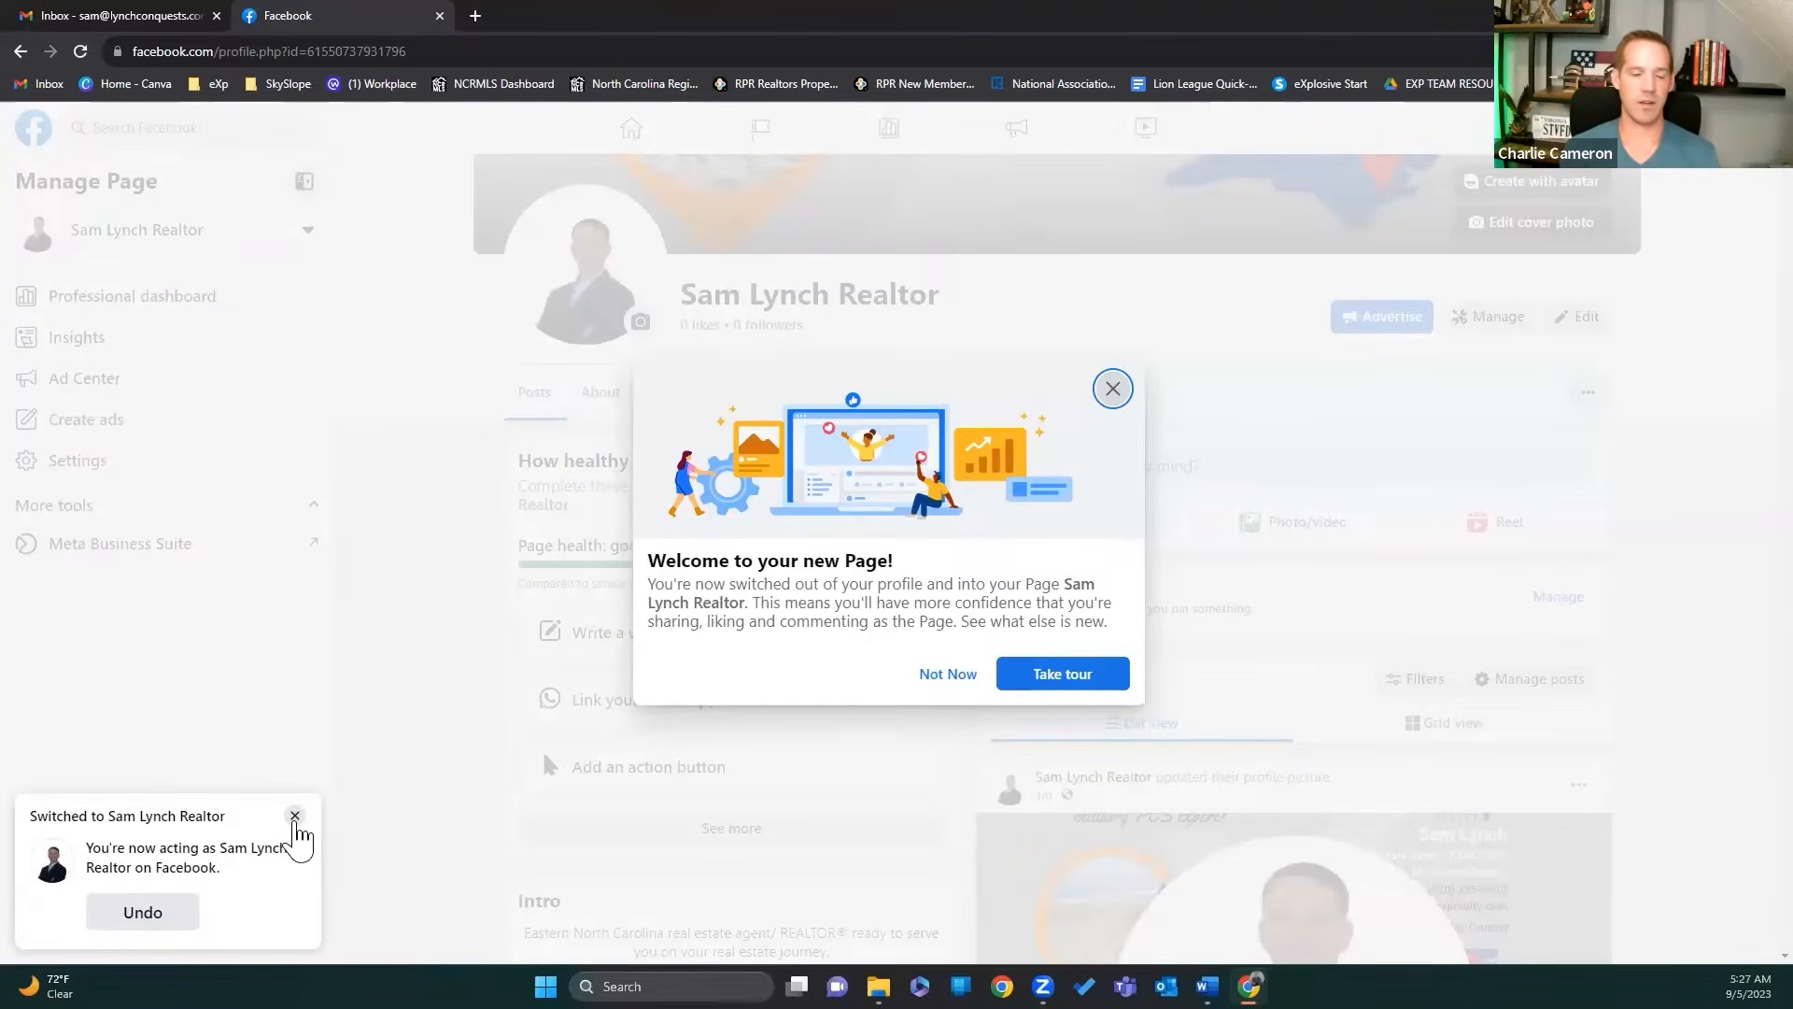
left_click(296, 818)
Step: Dismiss the welcome message, scroll through the new Page, and view its About section
left_click(940, 692)
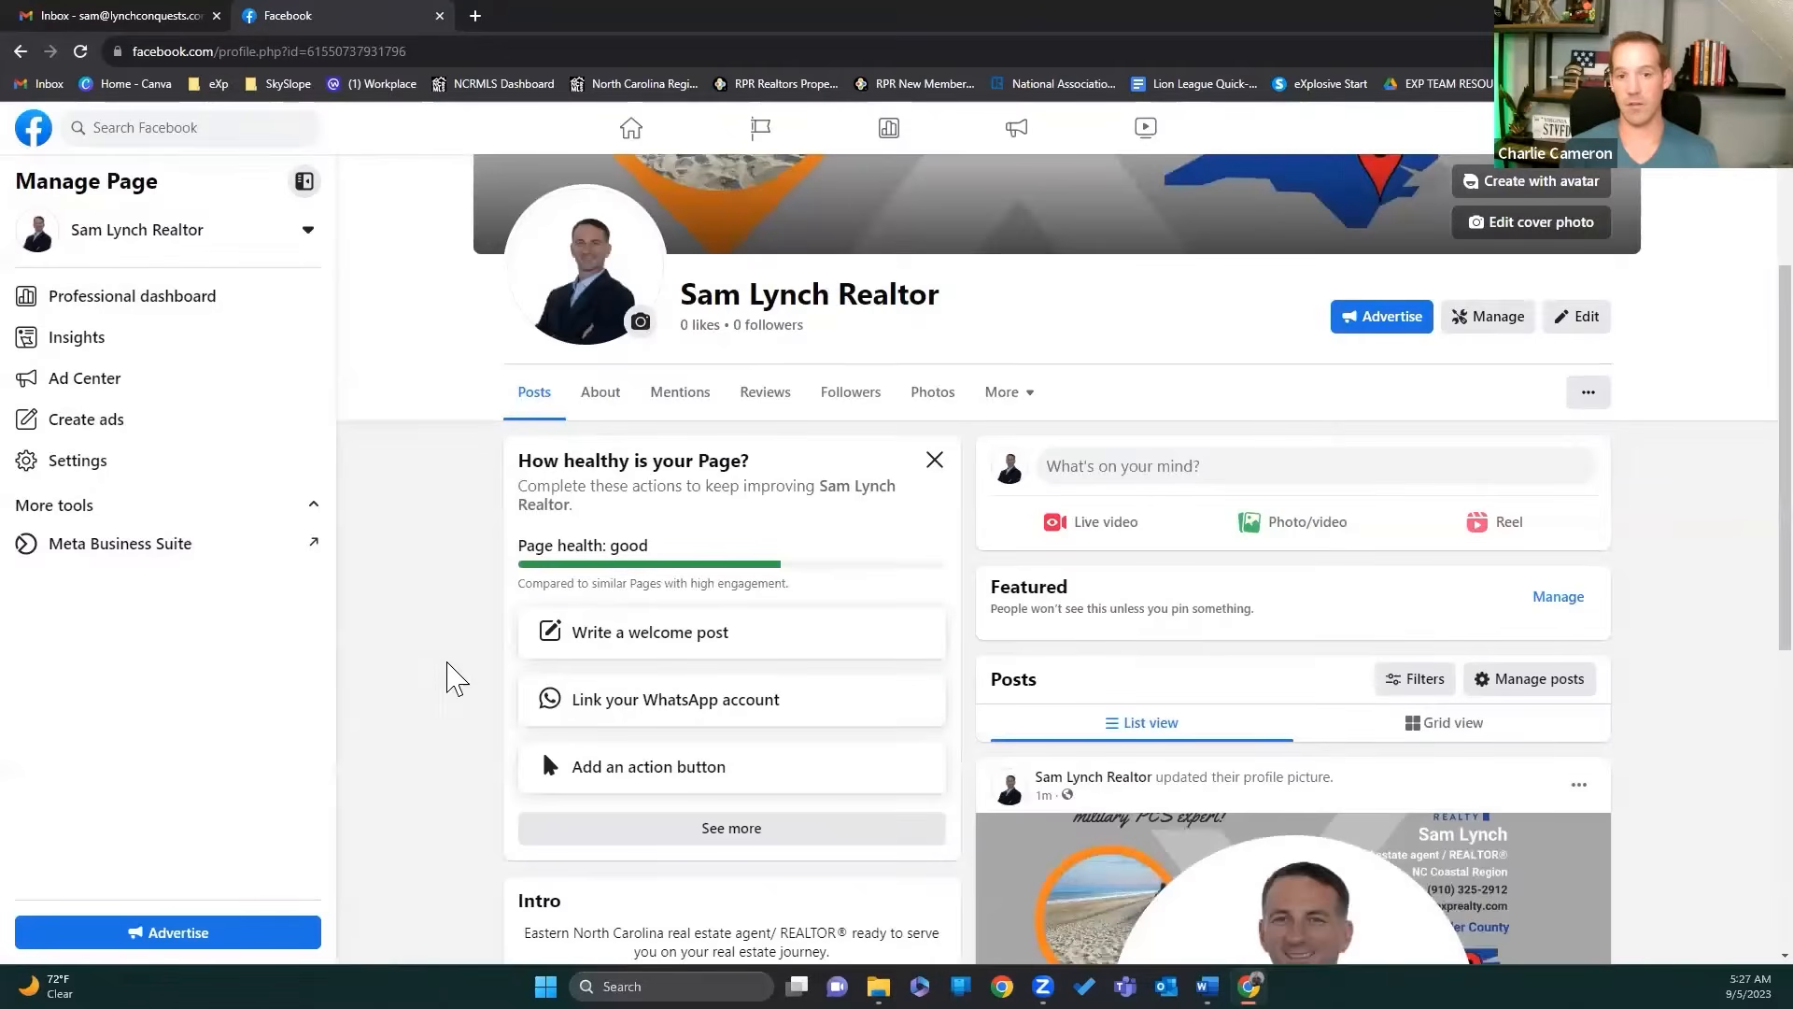
scroll(429, 725, "up", 4)
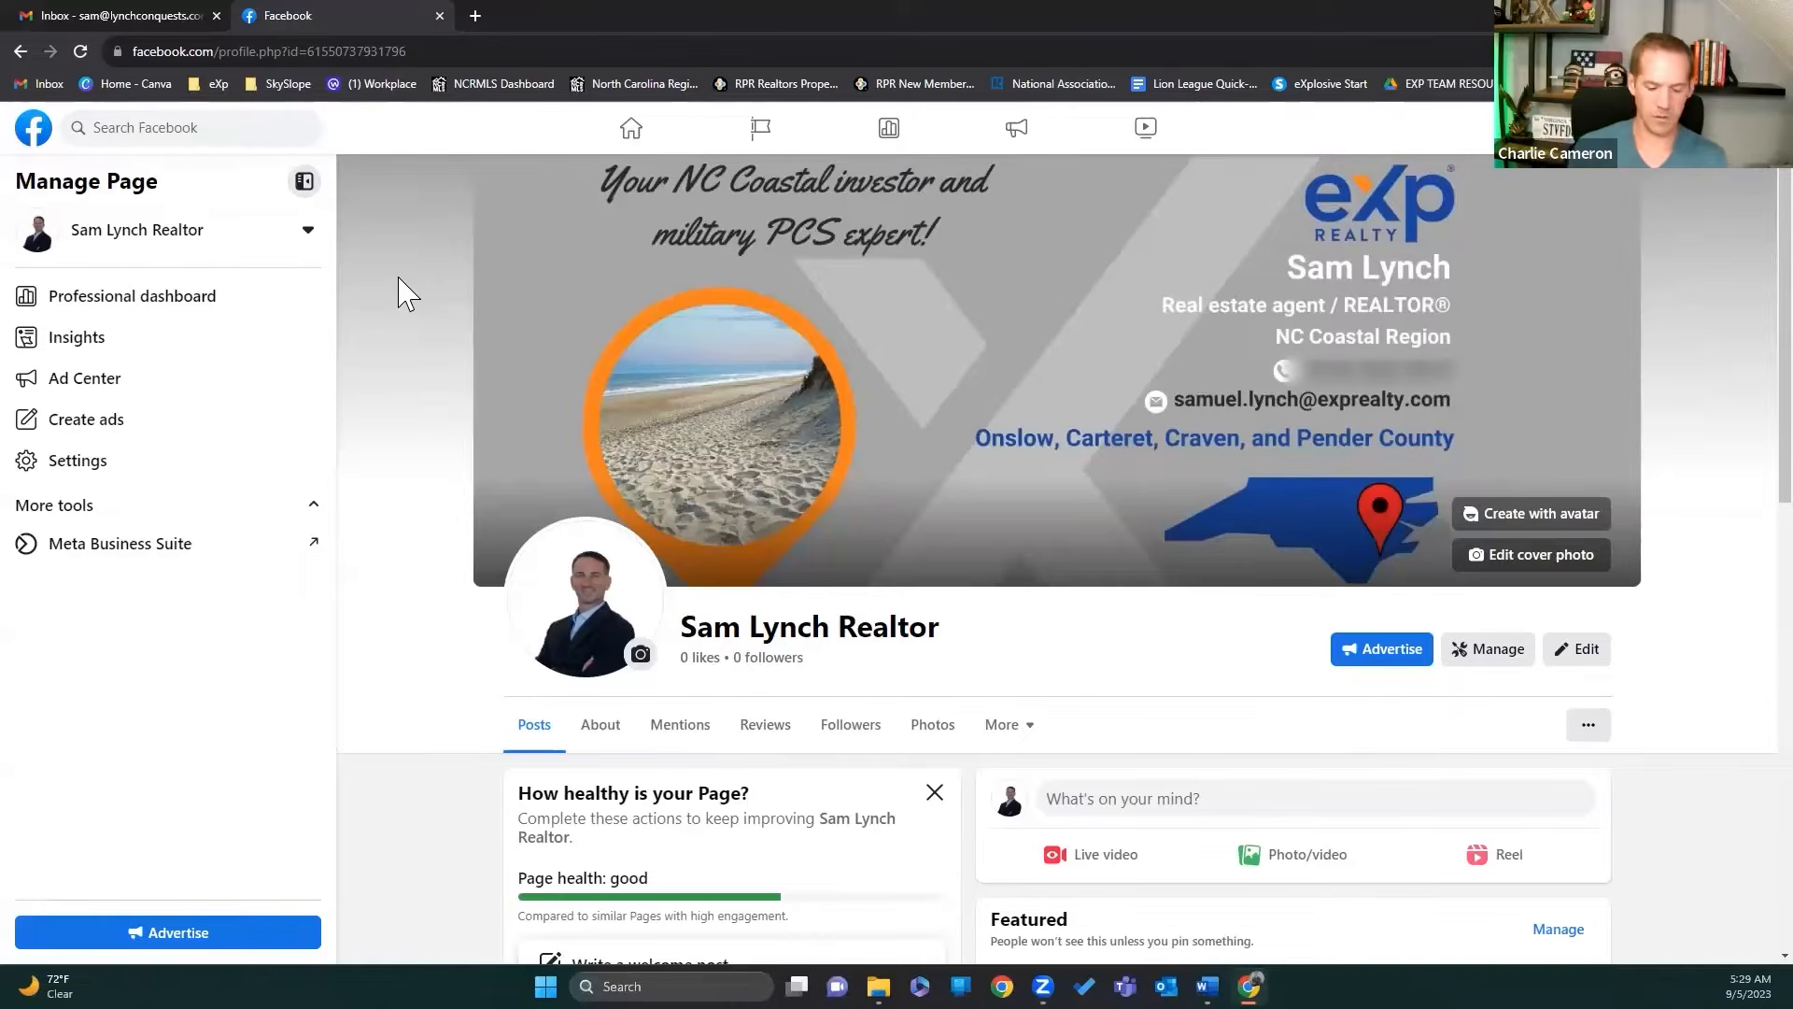
scroll(402, 293, "down", 2)
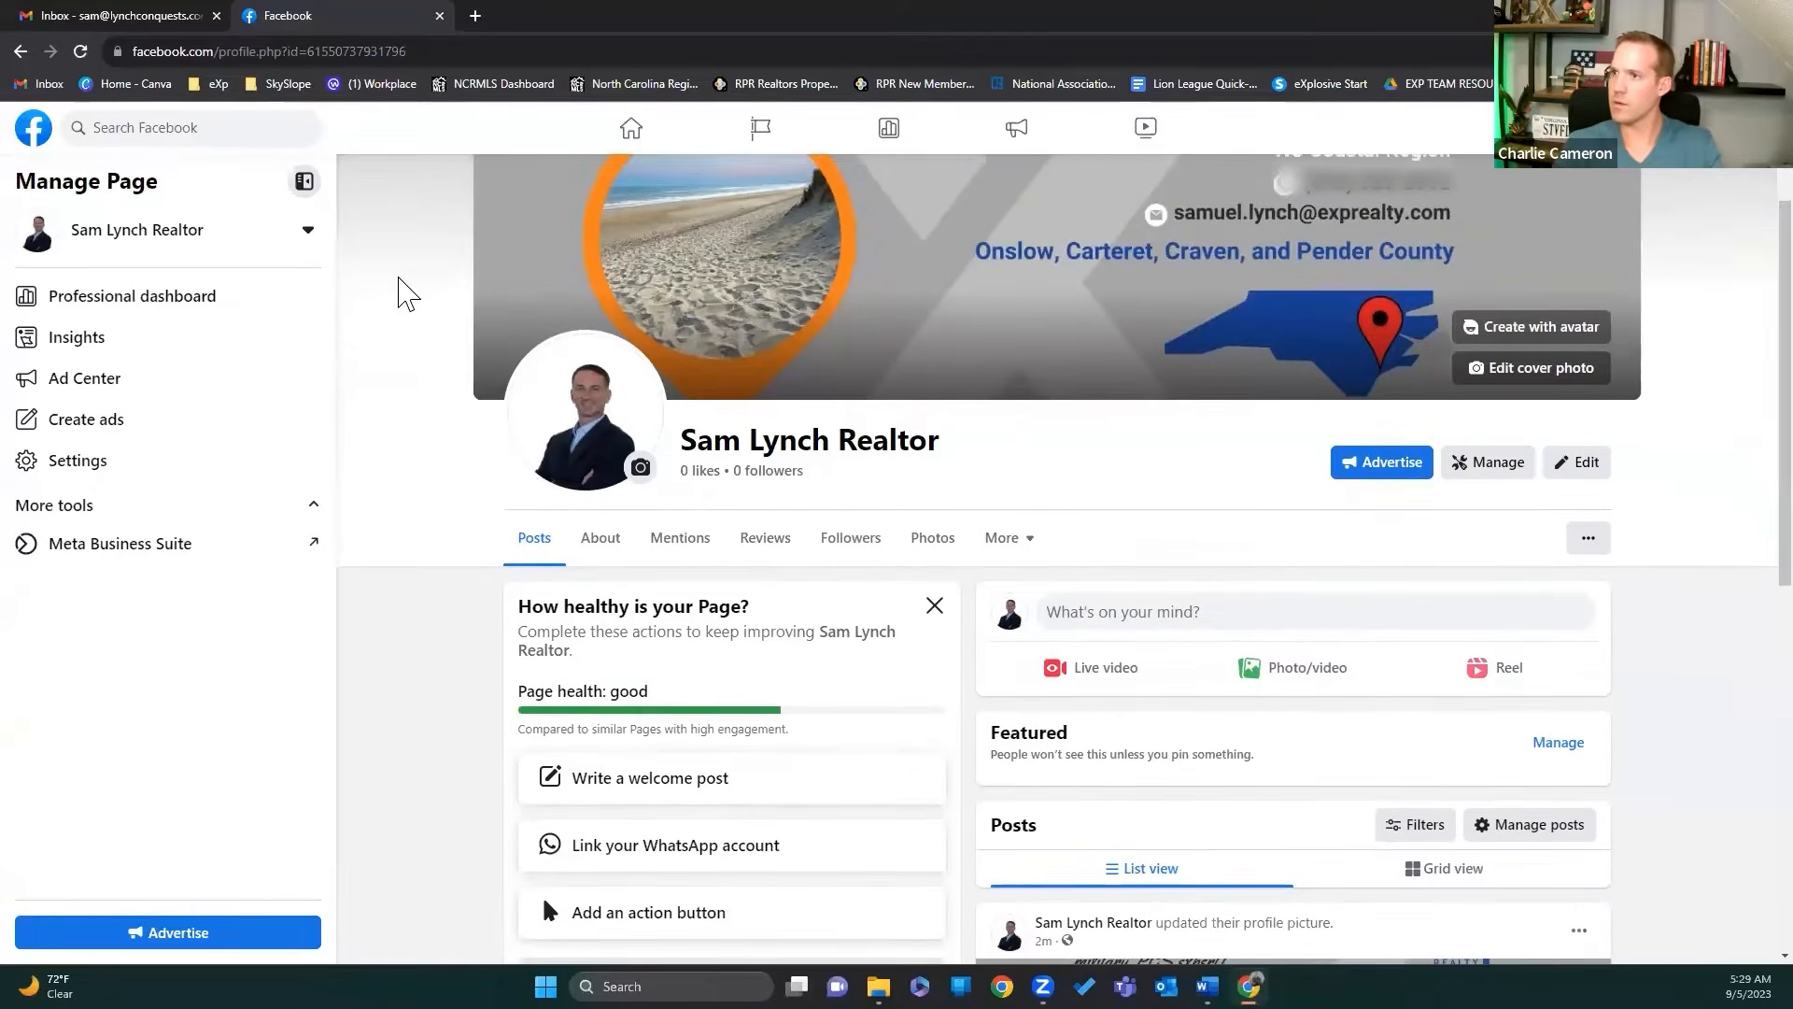
scroll(401, 292, "down", 6)
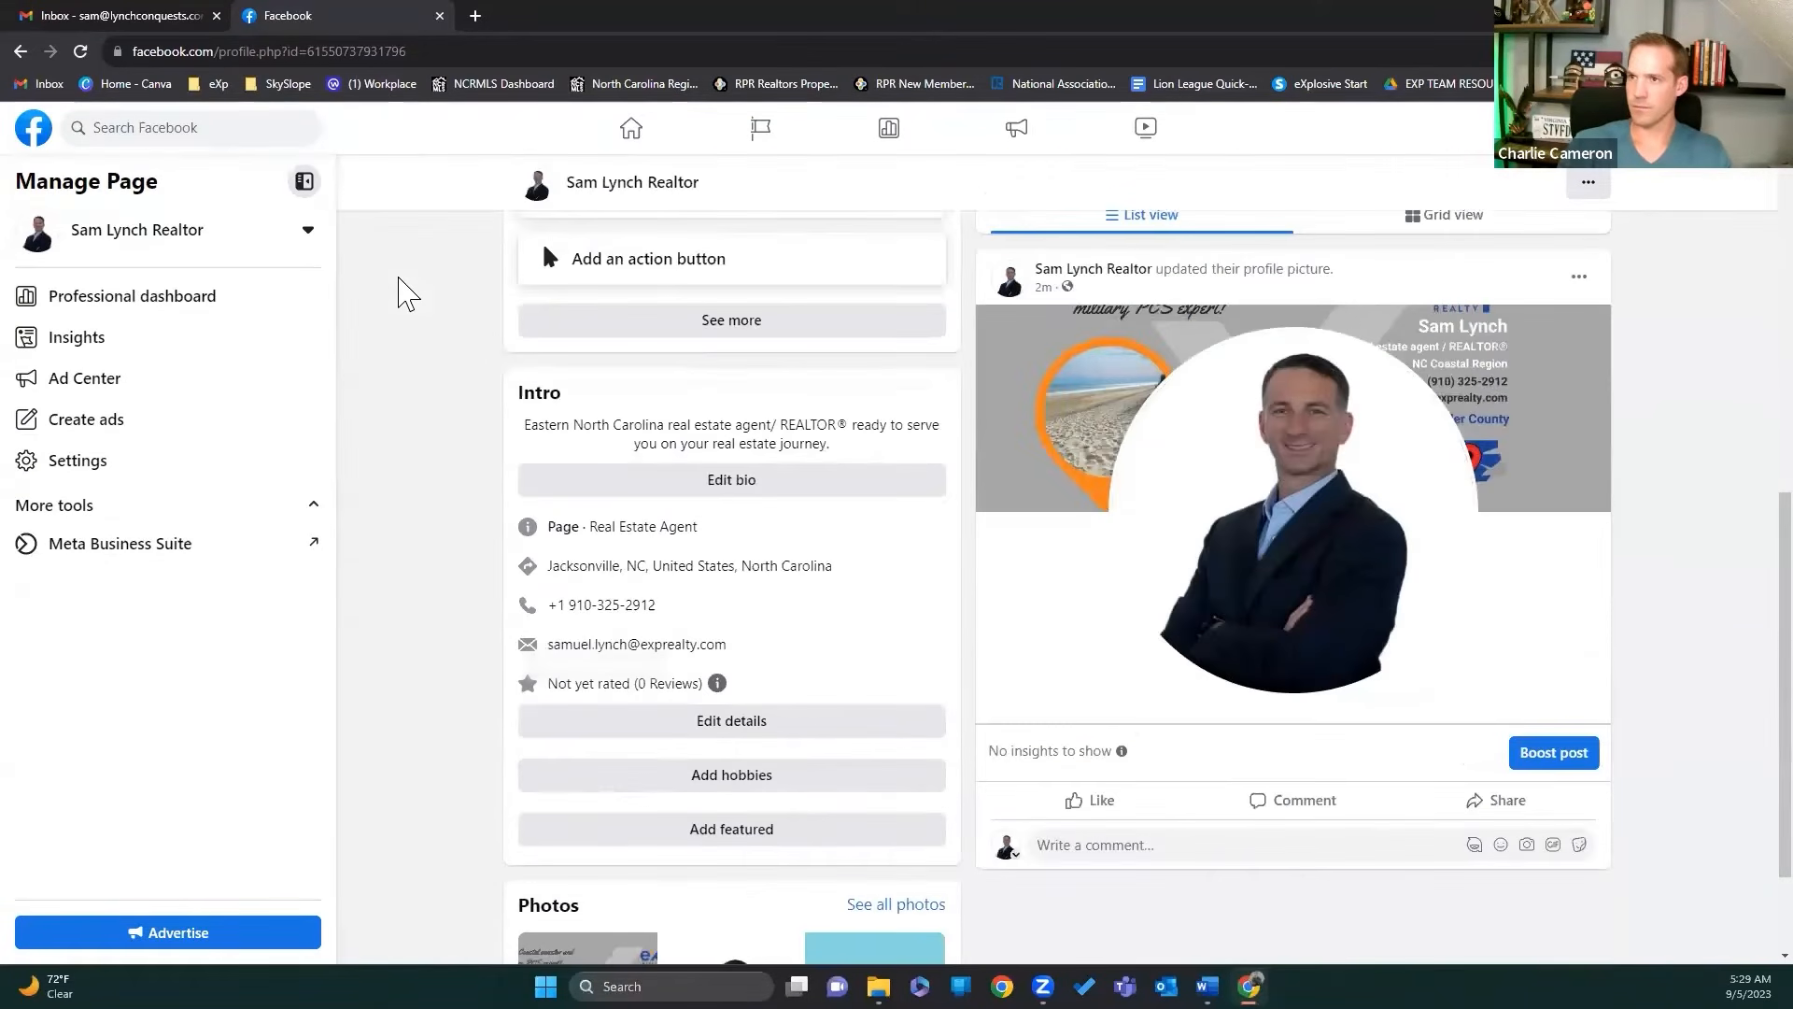
scroll(402, 292, "up", 7)
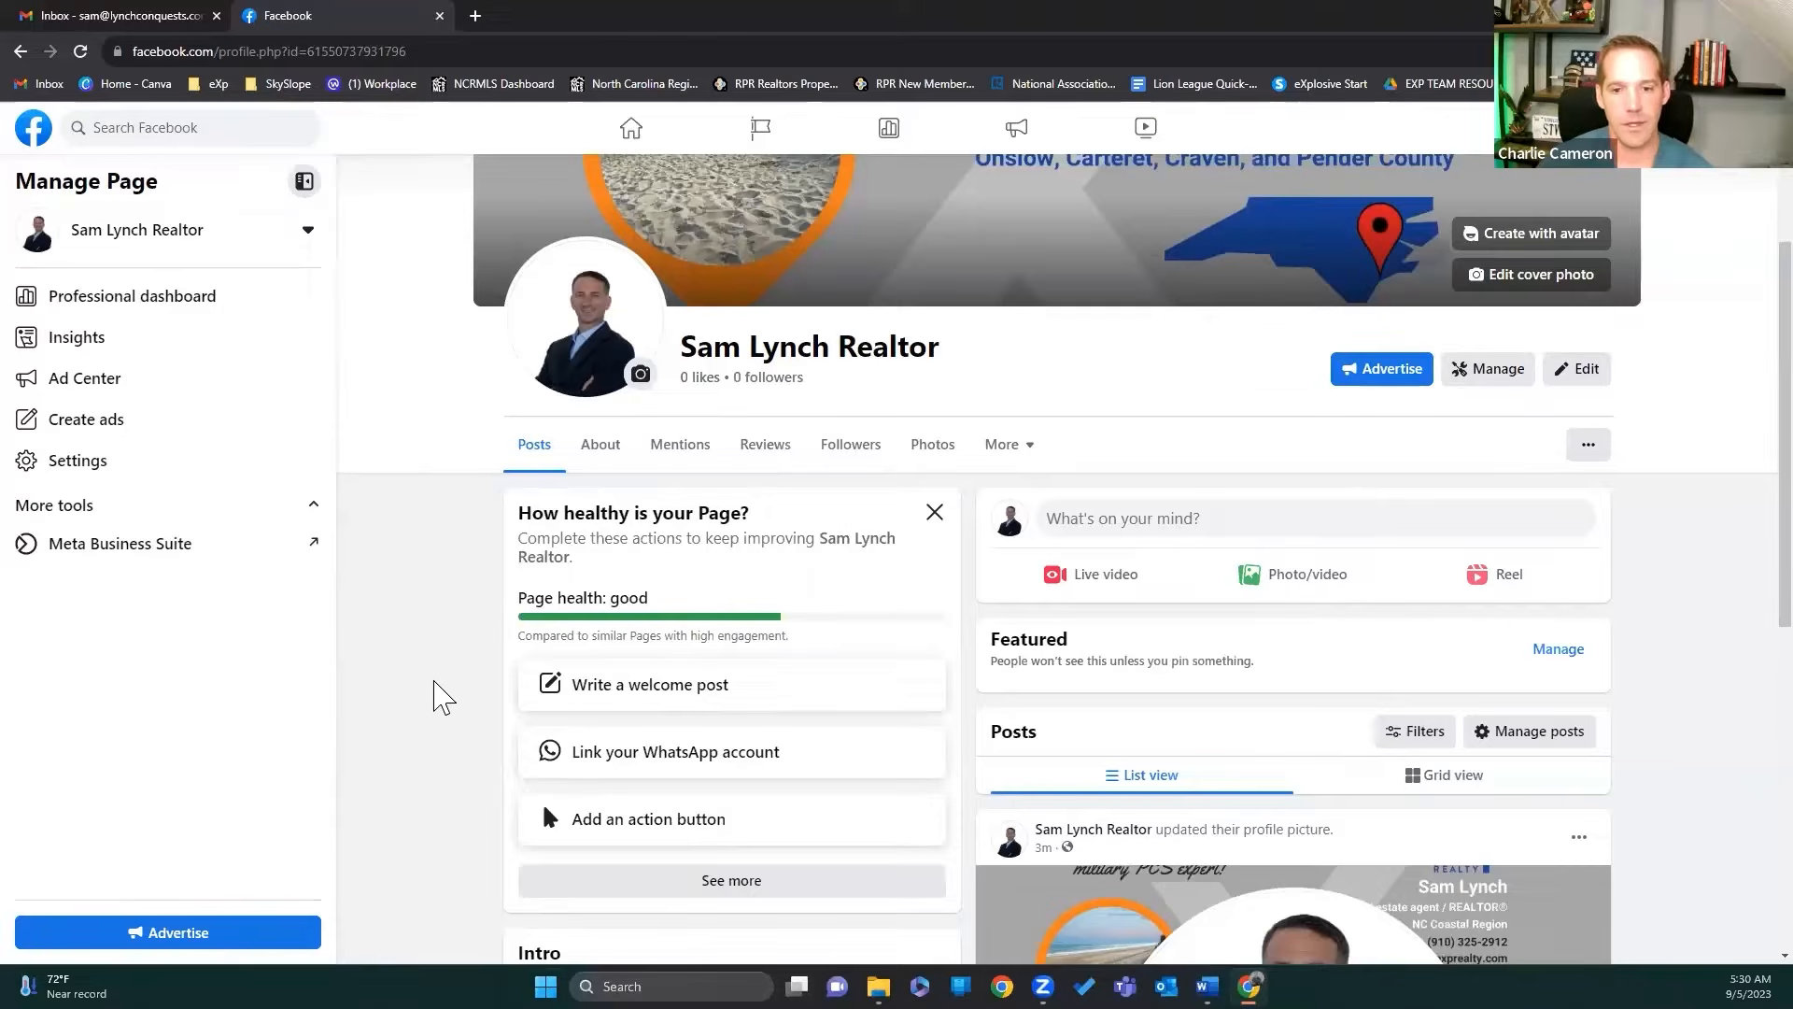
left_click(602, 446)
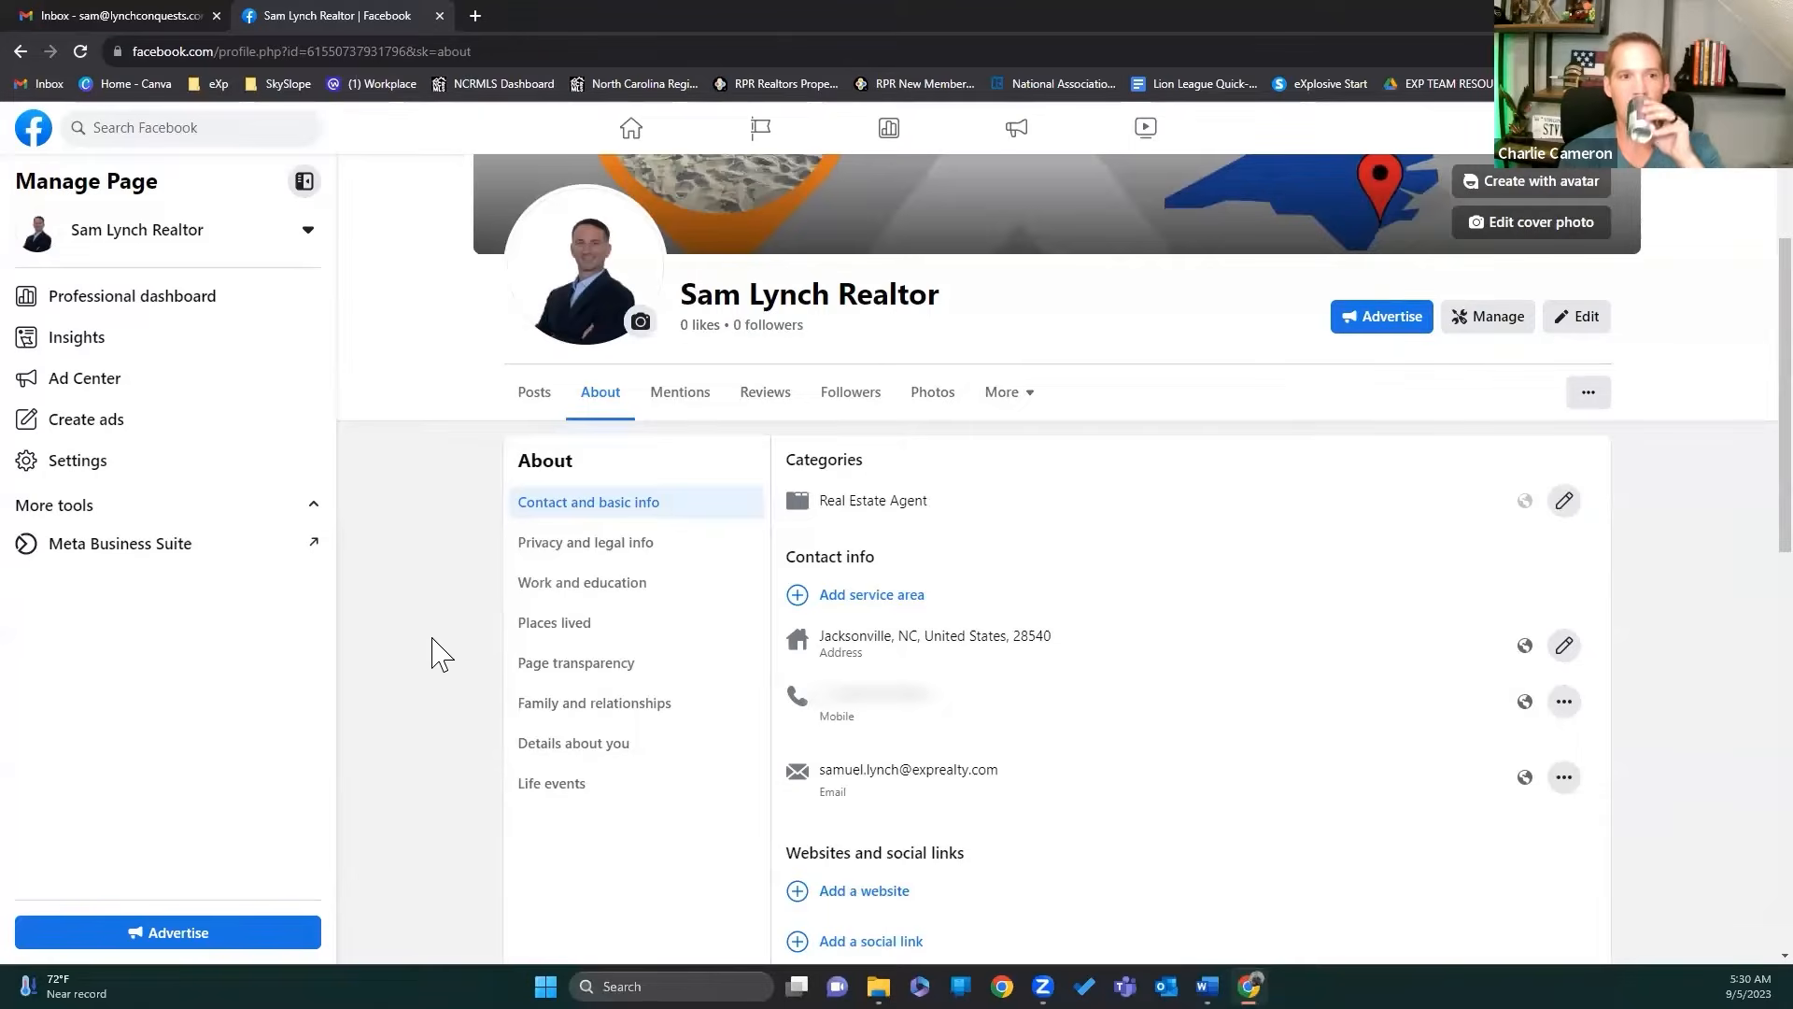
scroll(434, 659, "down", 3)
scroll(439, 659, "up", 3)
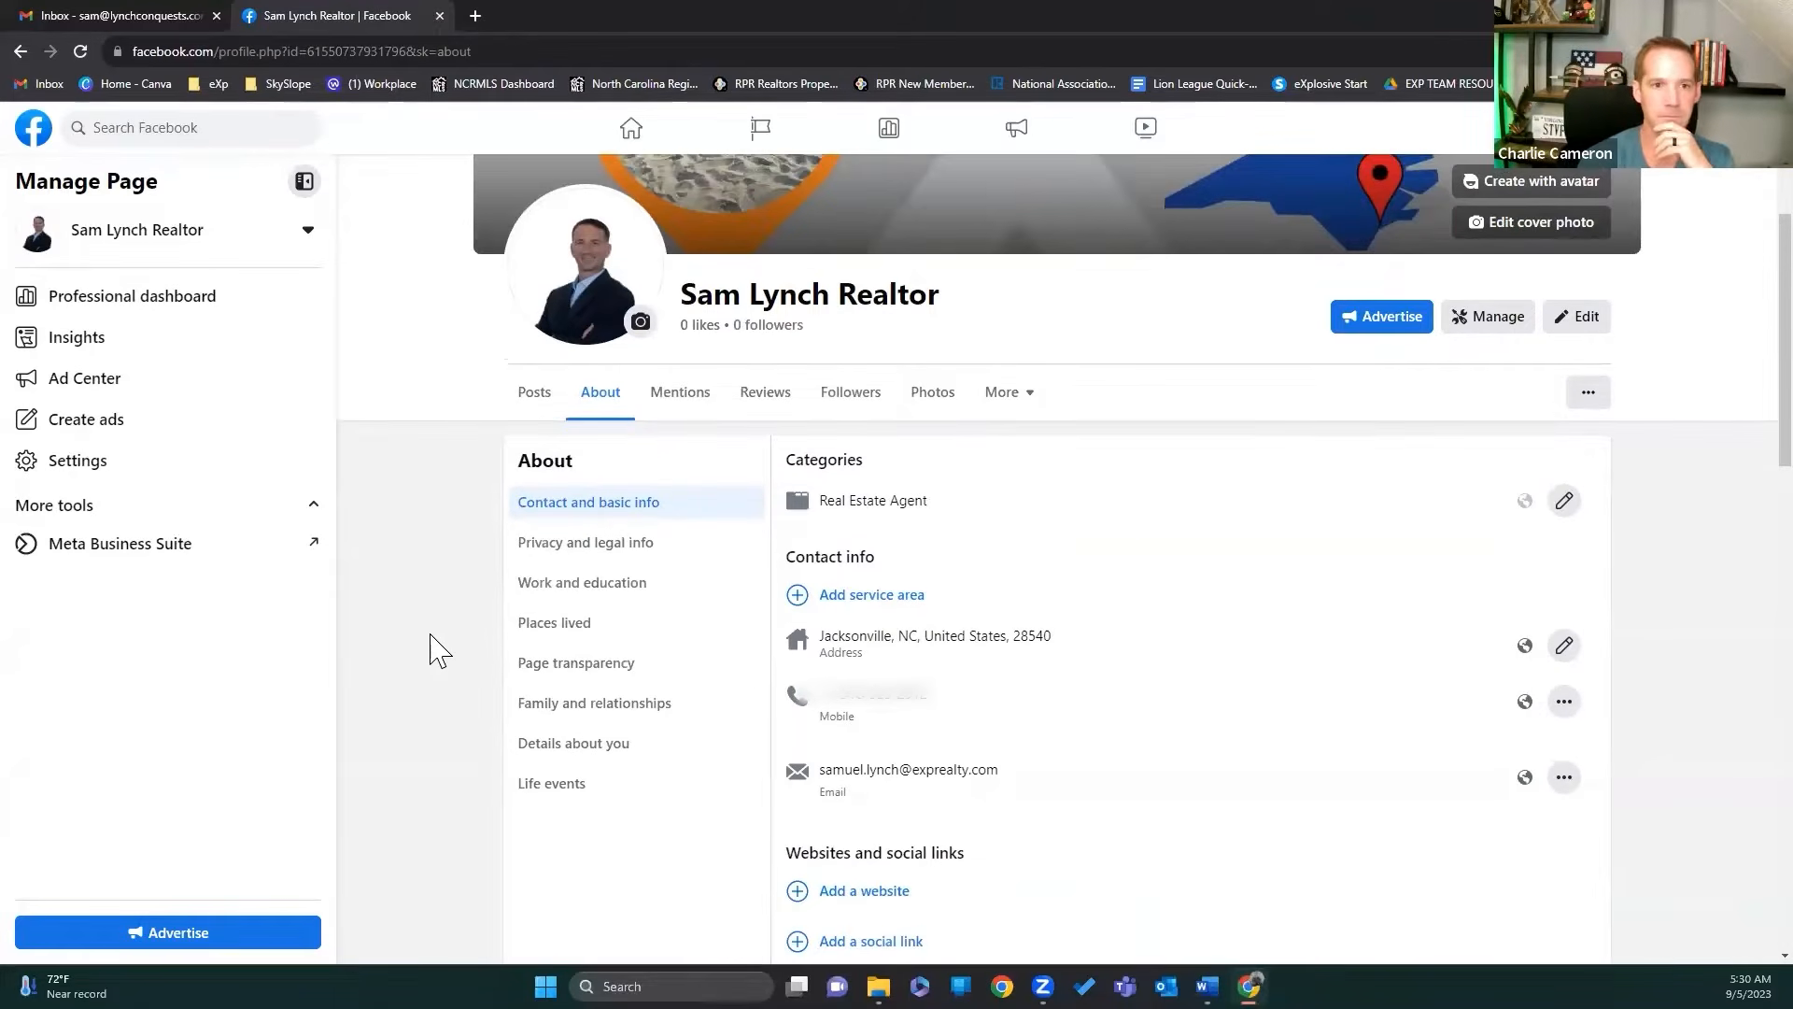
left_click(540, 400)
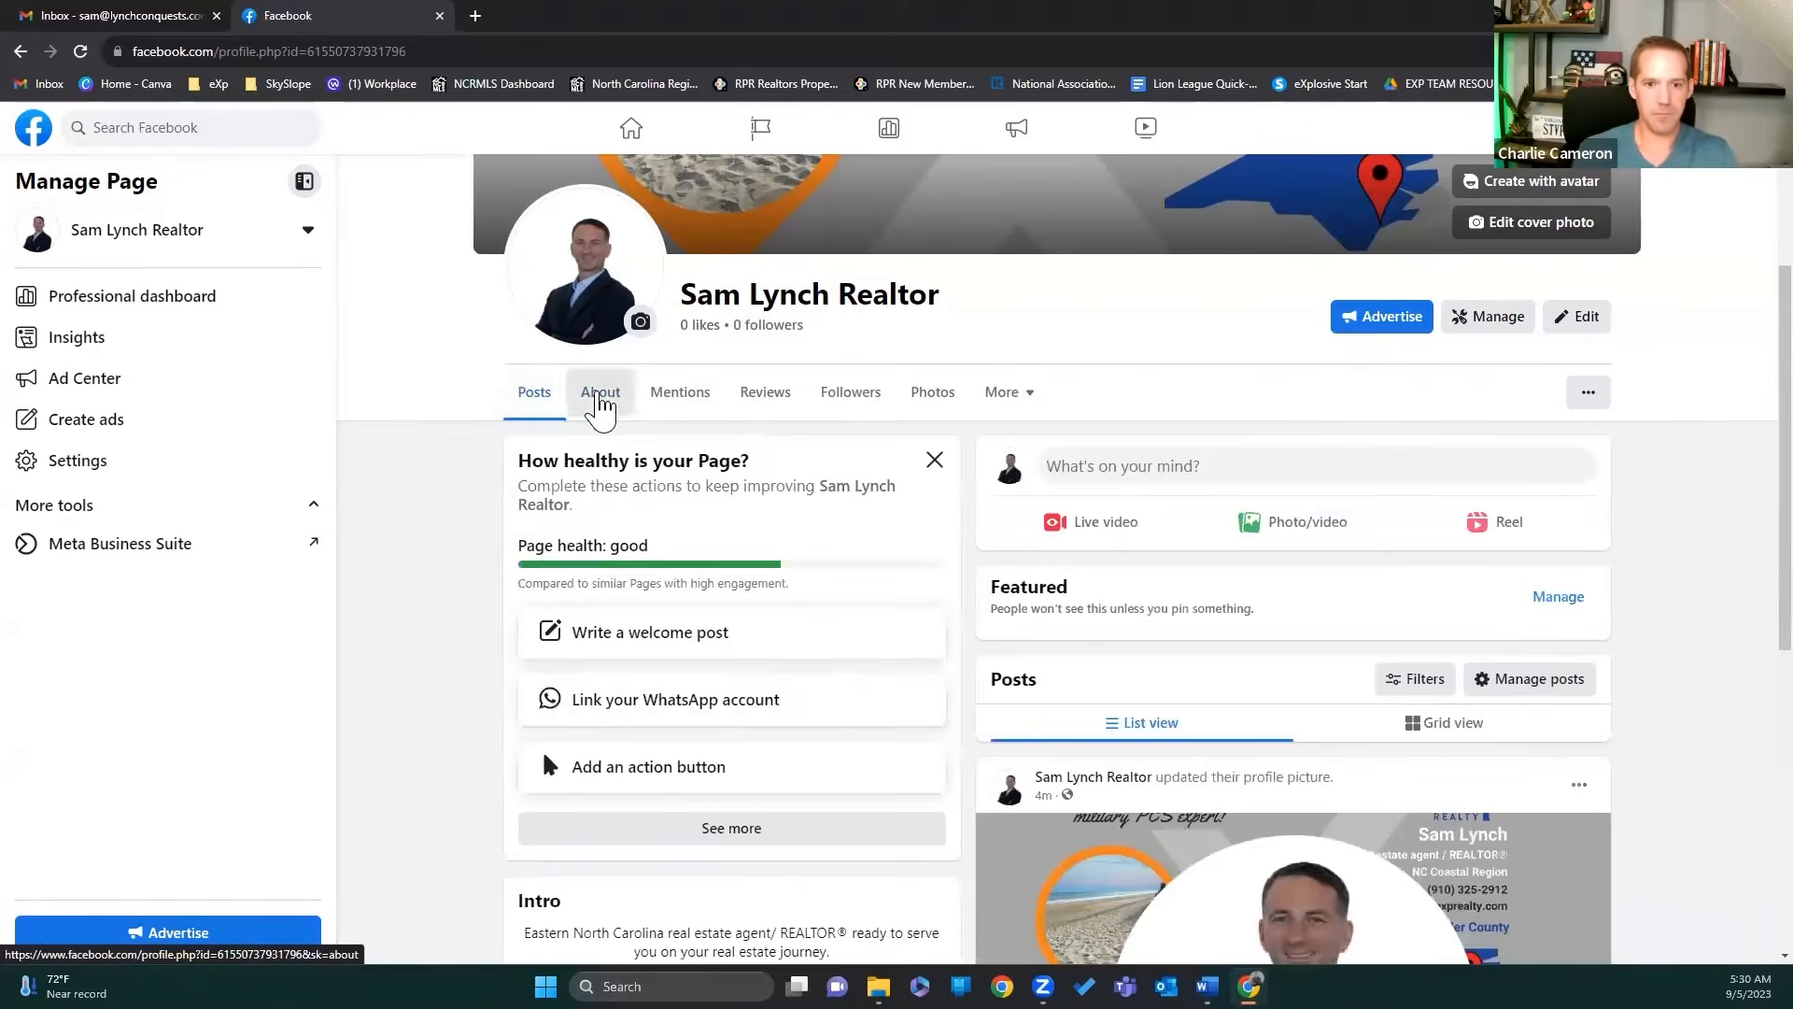
left_click(599, 400)
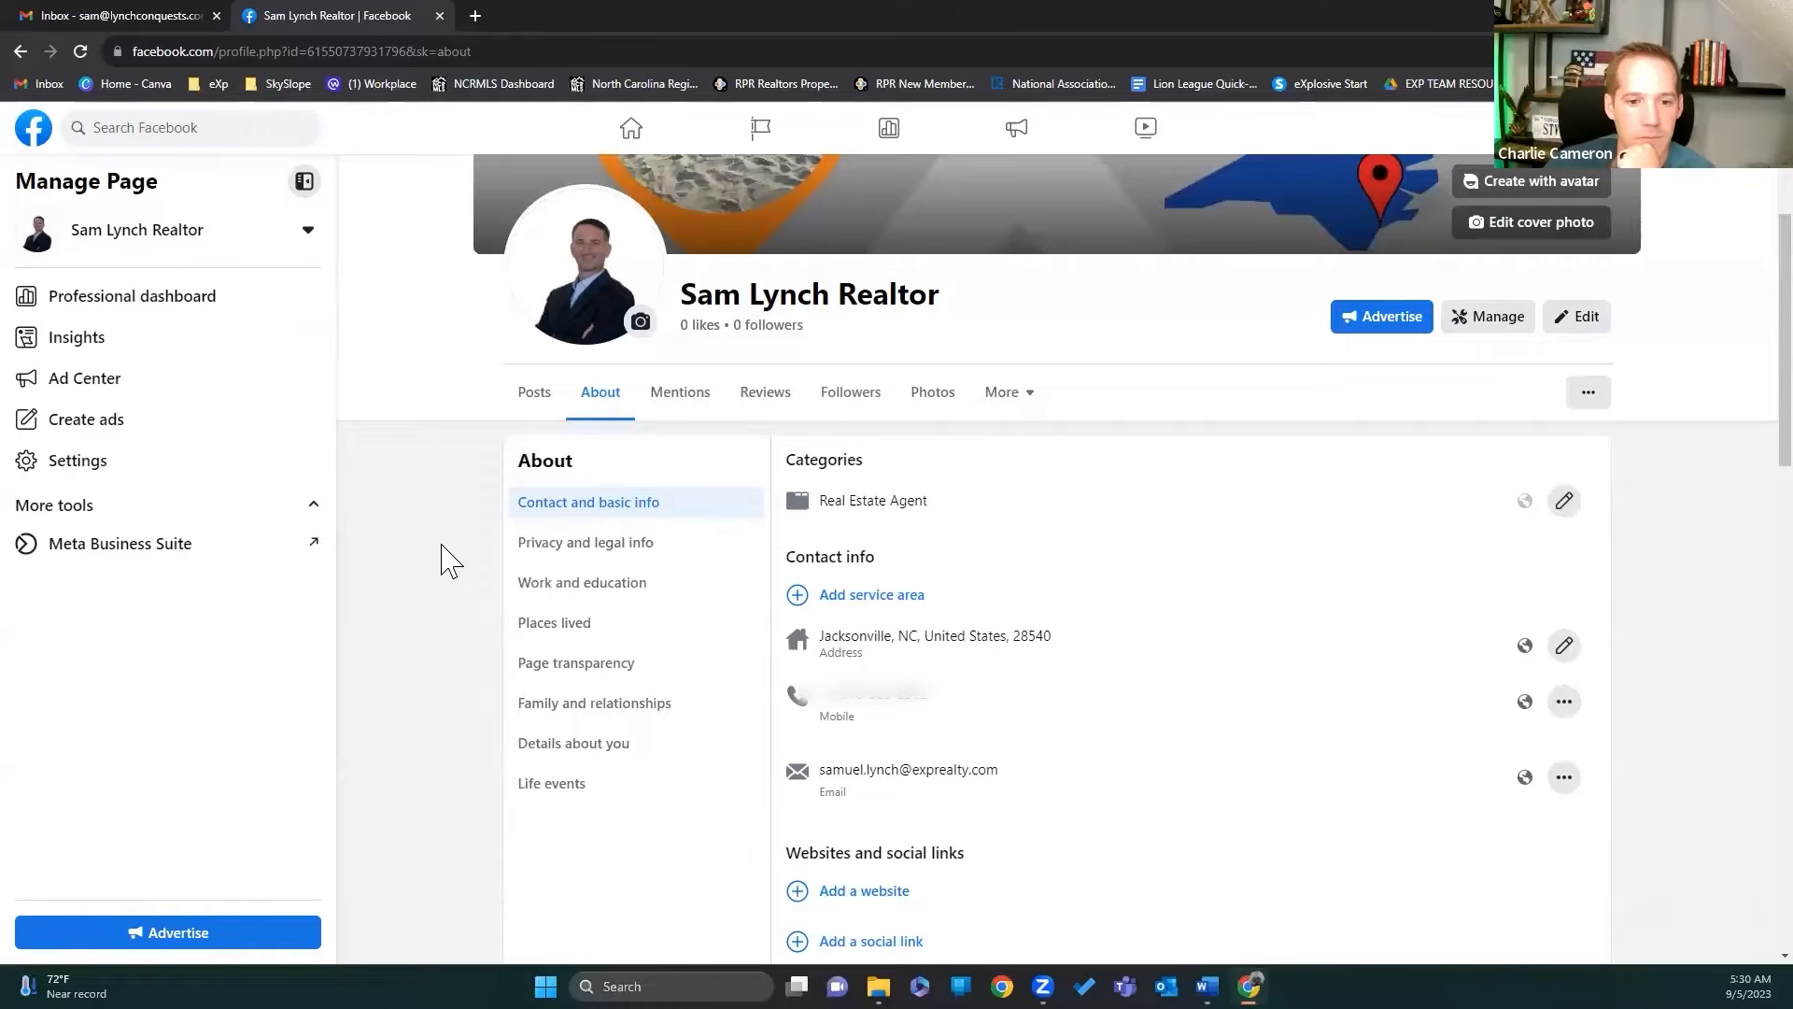
scroll(456, 584, "down", 1)
scroll(465, 599, "down", 1)
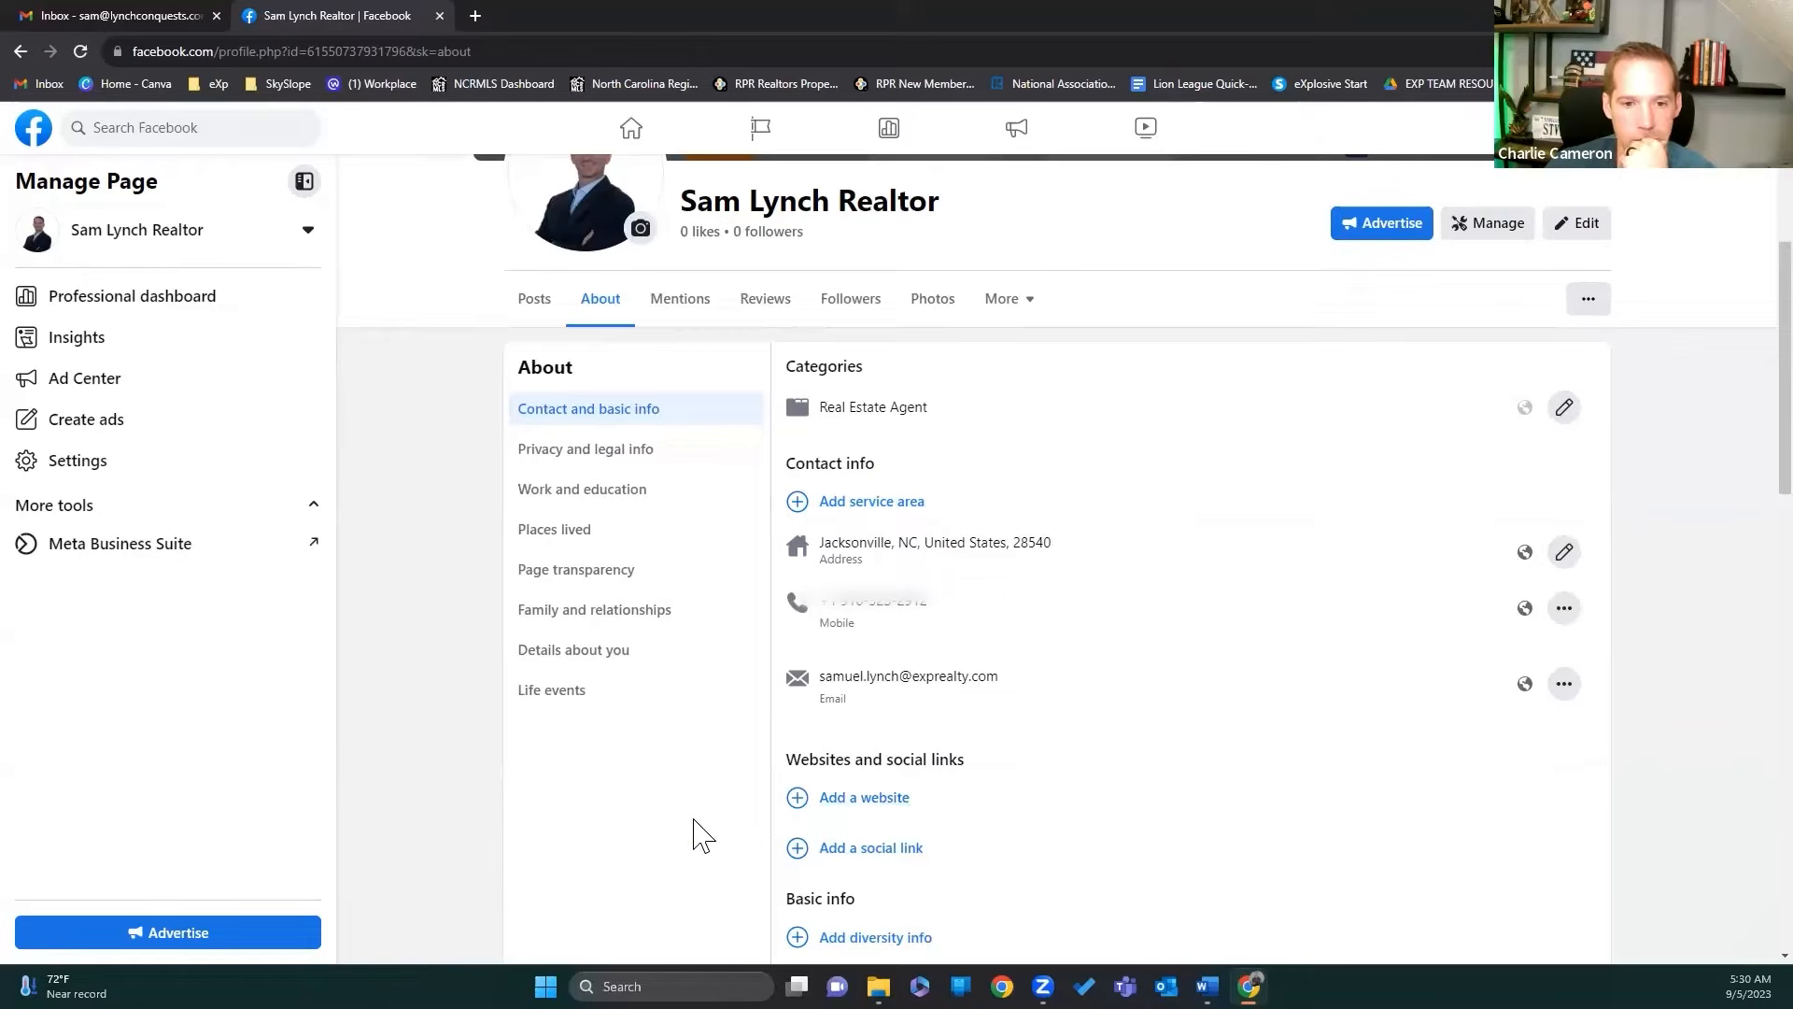
scroll(707, 838, "down", 1)
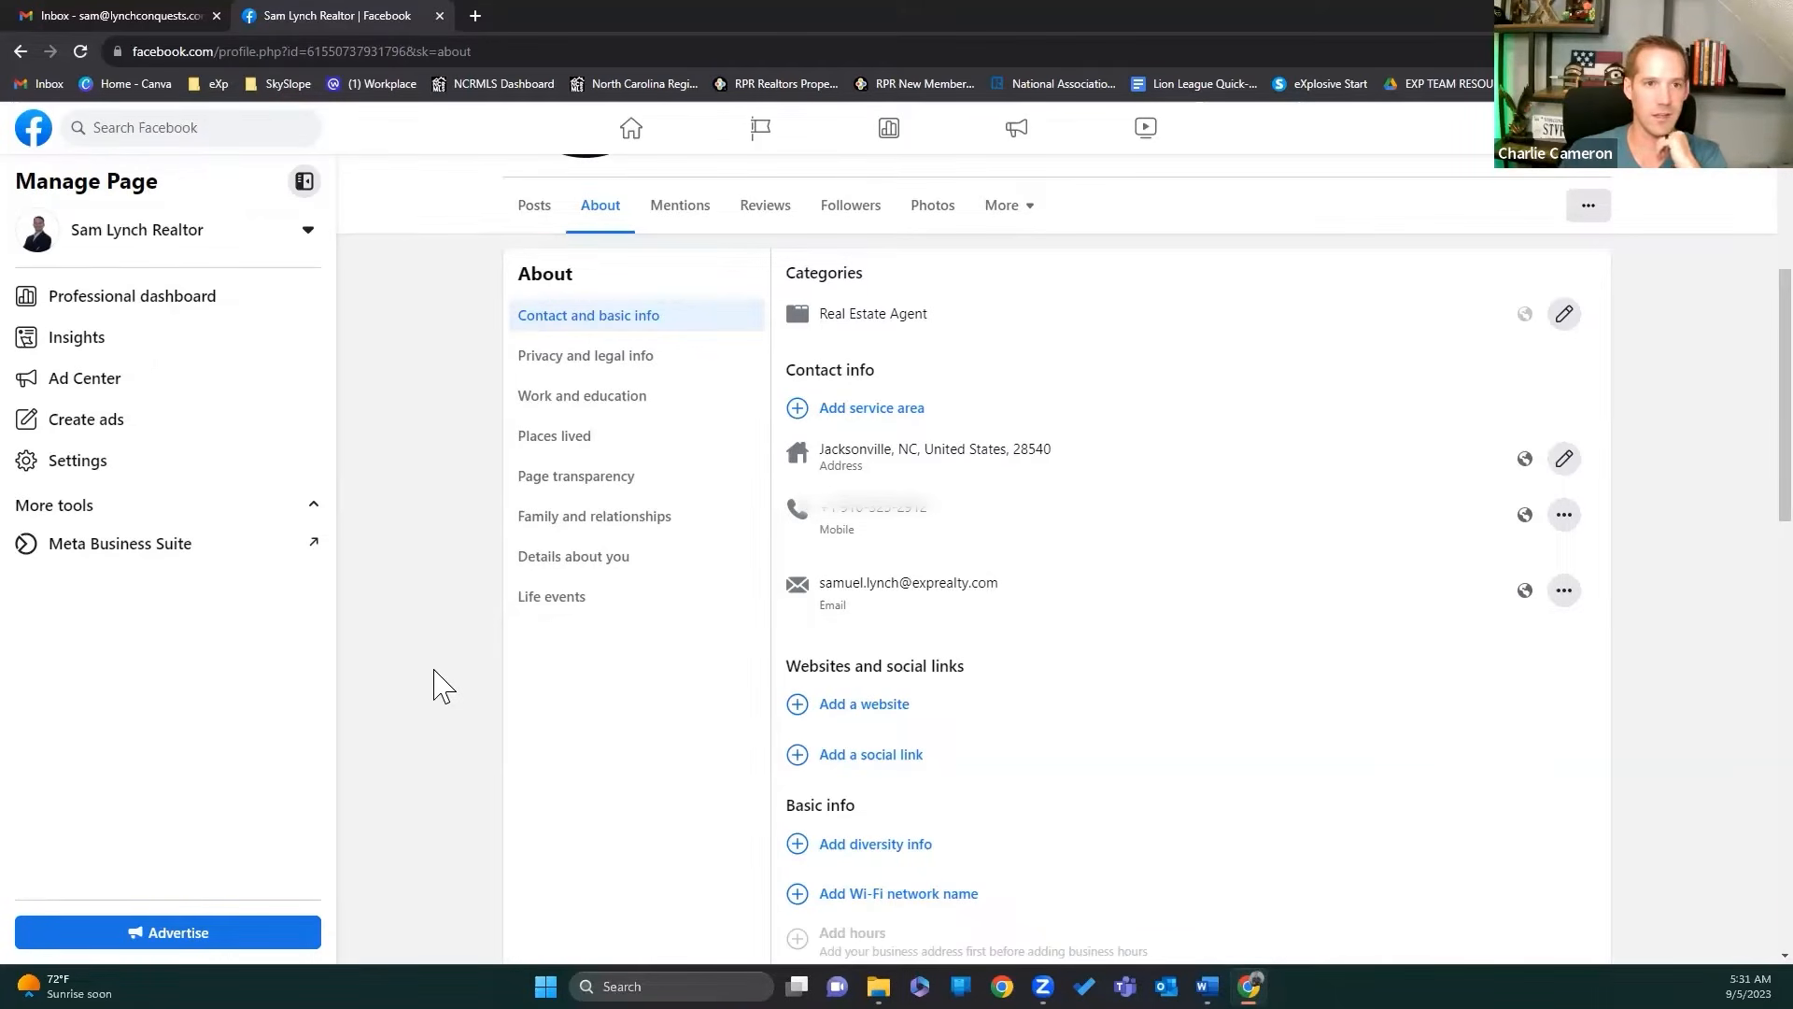
Step: Enter the realtor's personal exprealty.com URL as the Page's website and save it
left_click(863, 707)
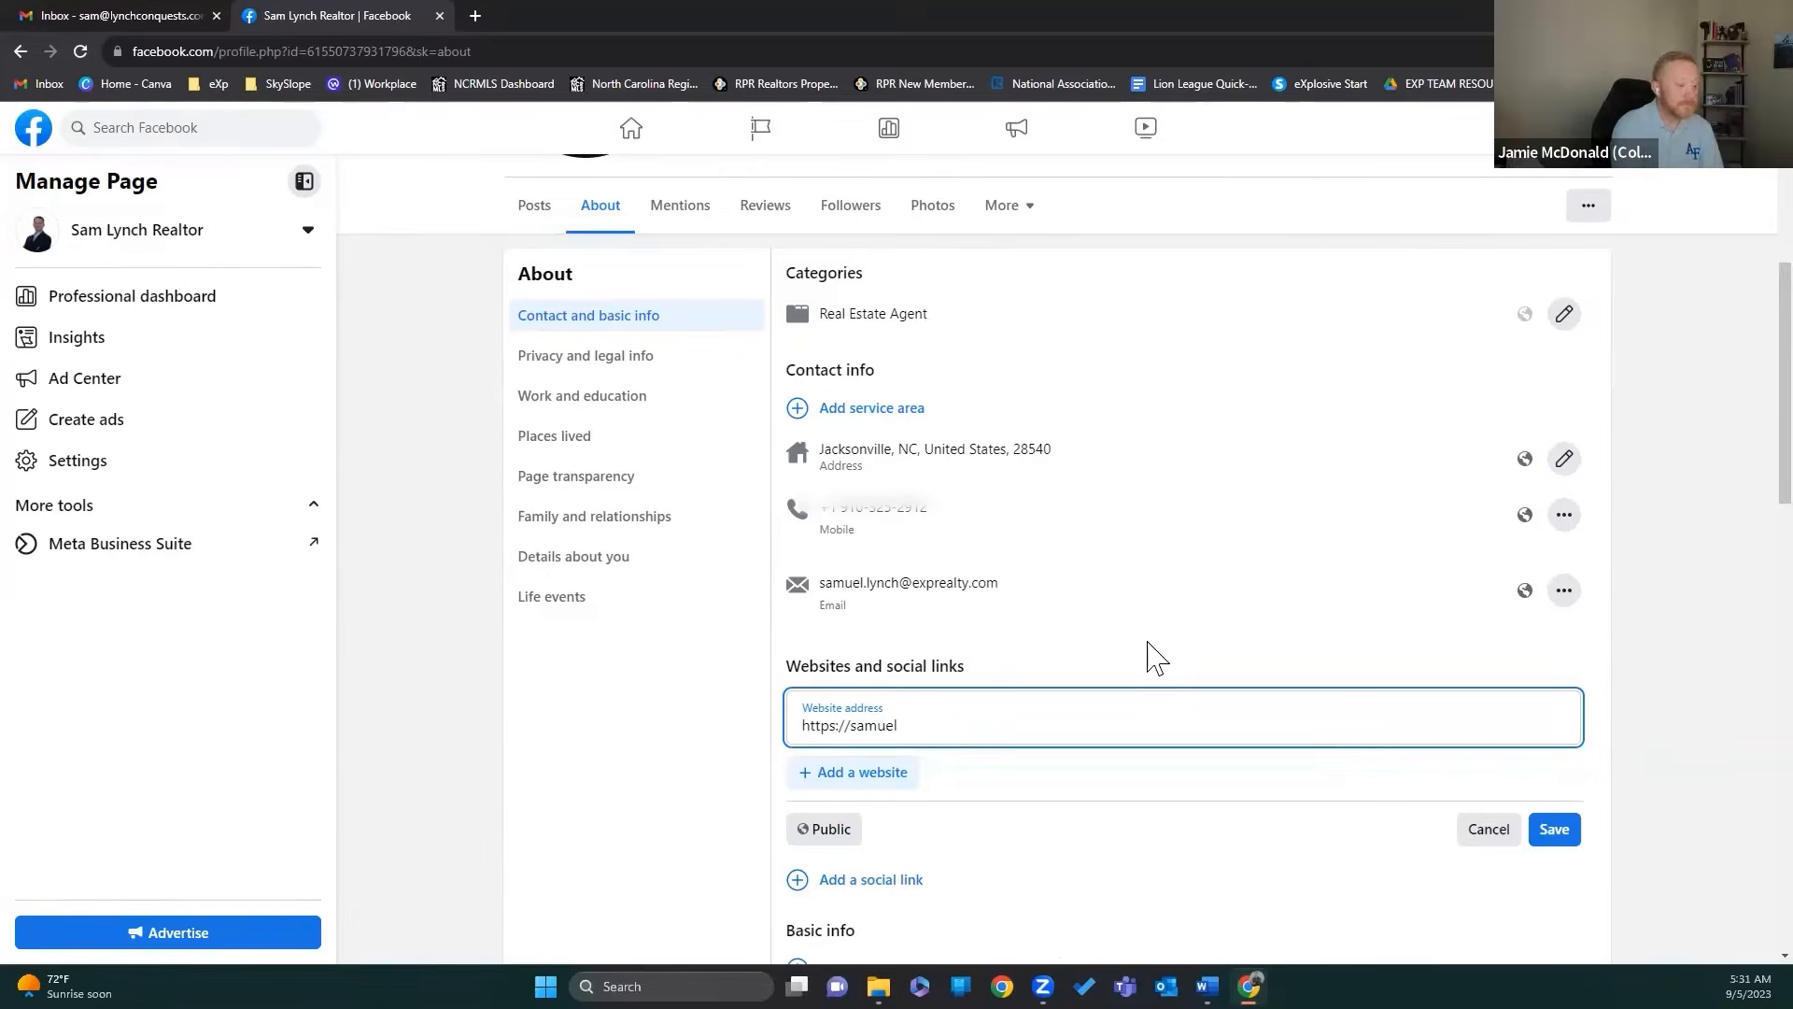
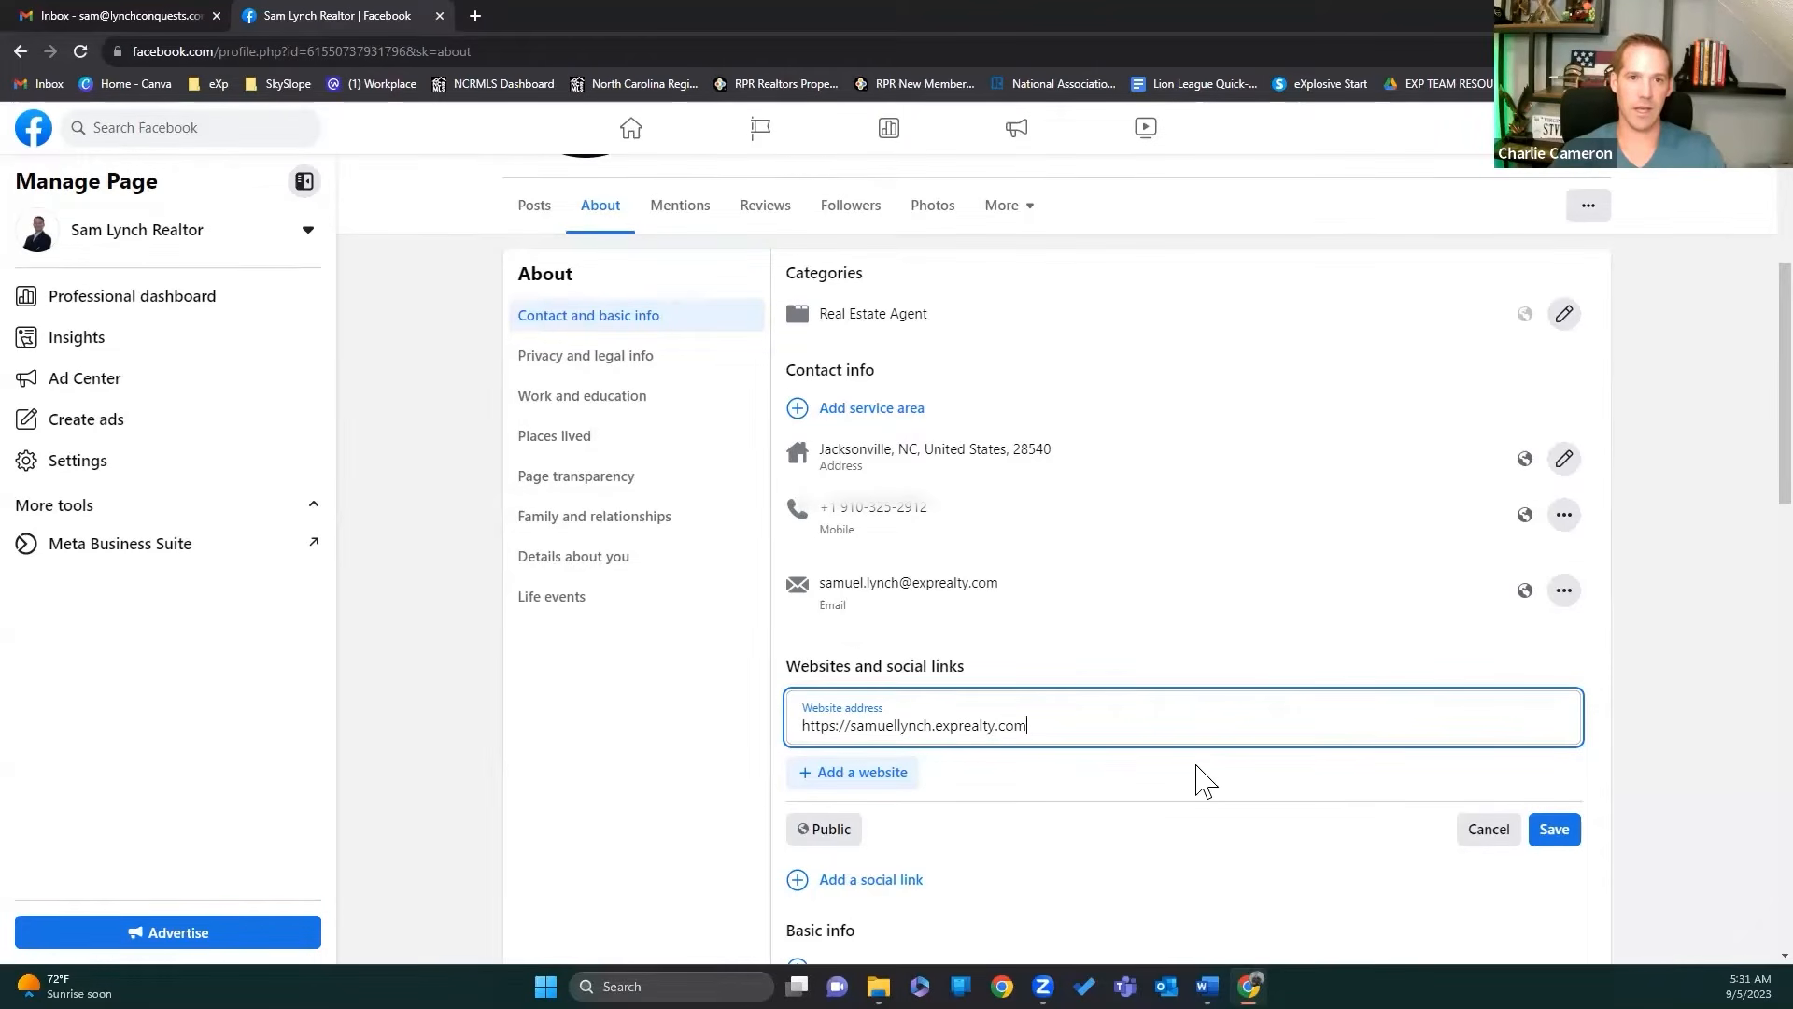
left_click(1565, 836)
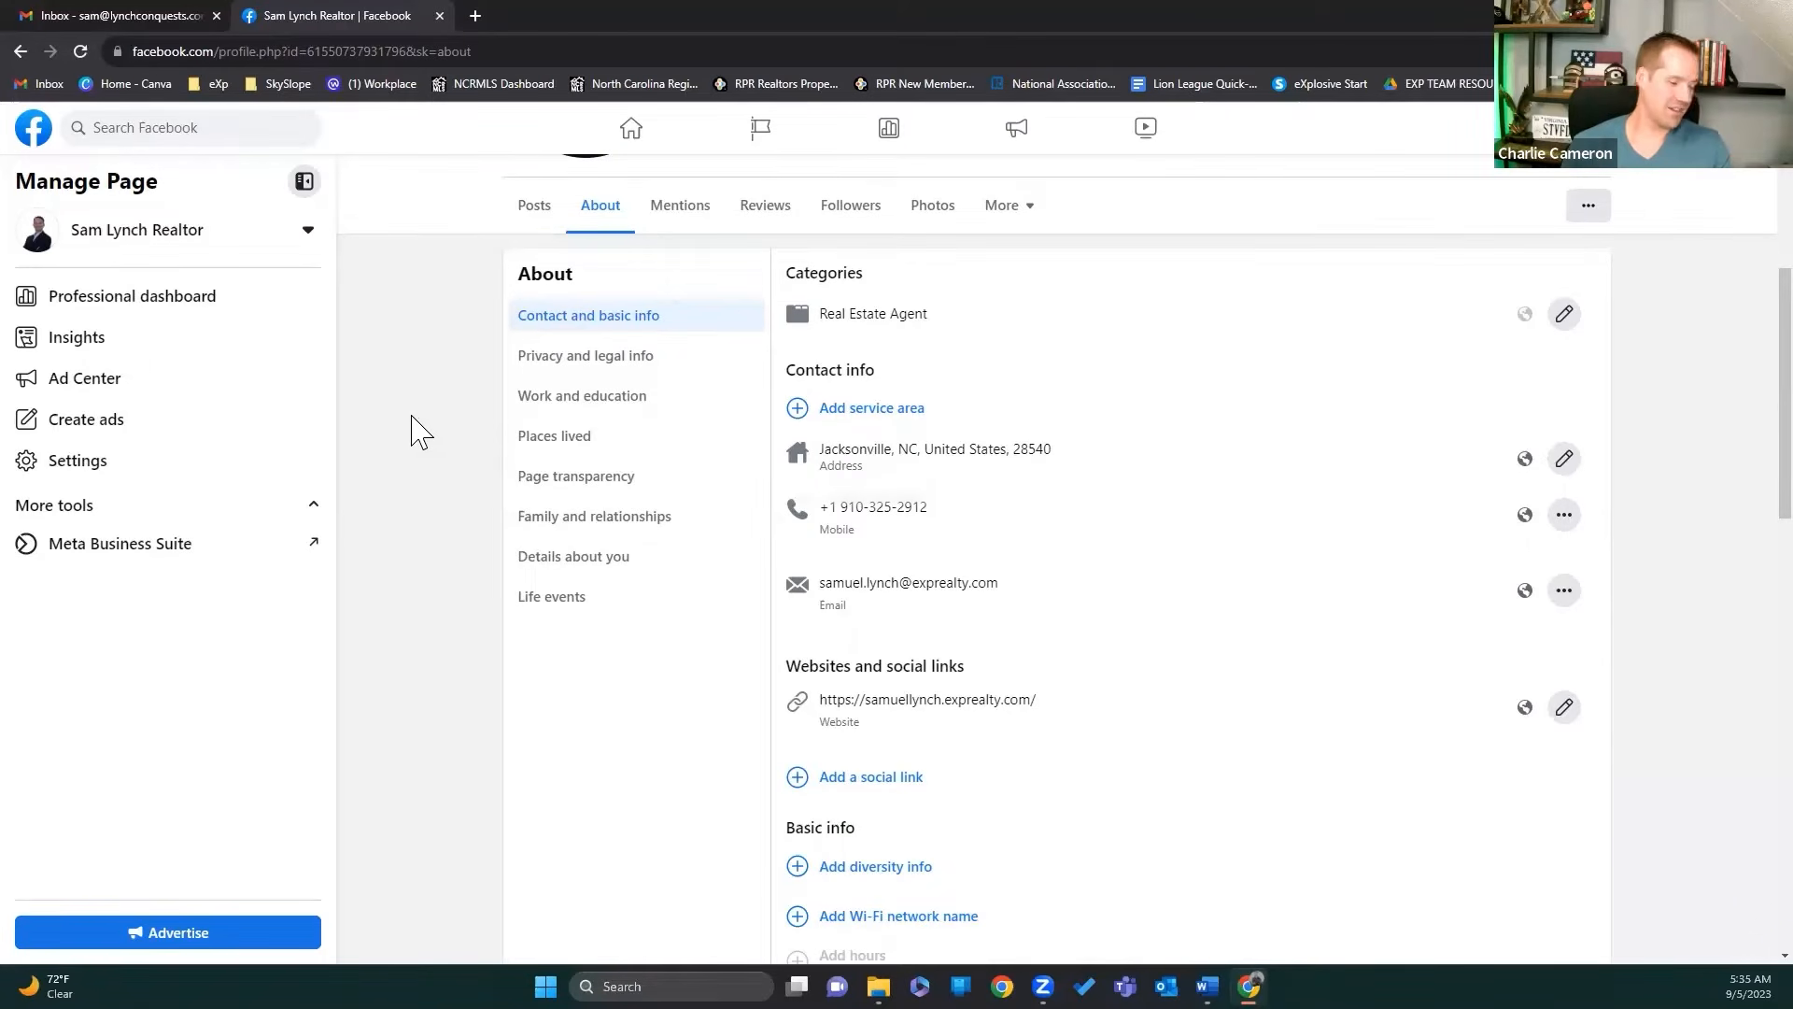
Step: Add Sneads Ferry, North Topsail Beach, Holly Ridge and Hubert, NC to the service area
left_click(895, 411)
left_click(889, 417)
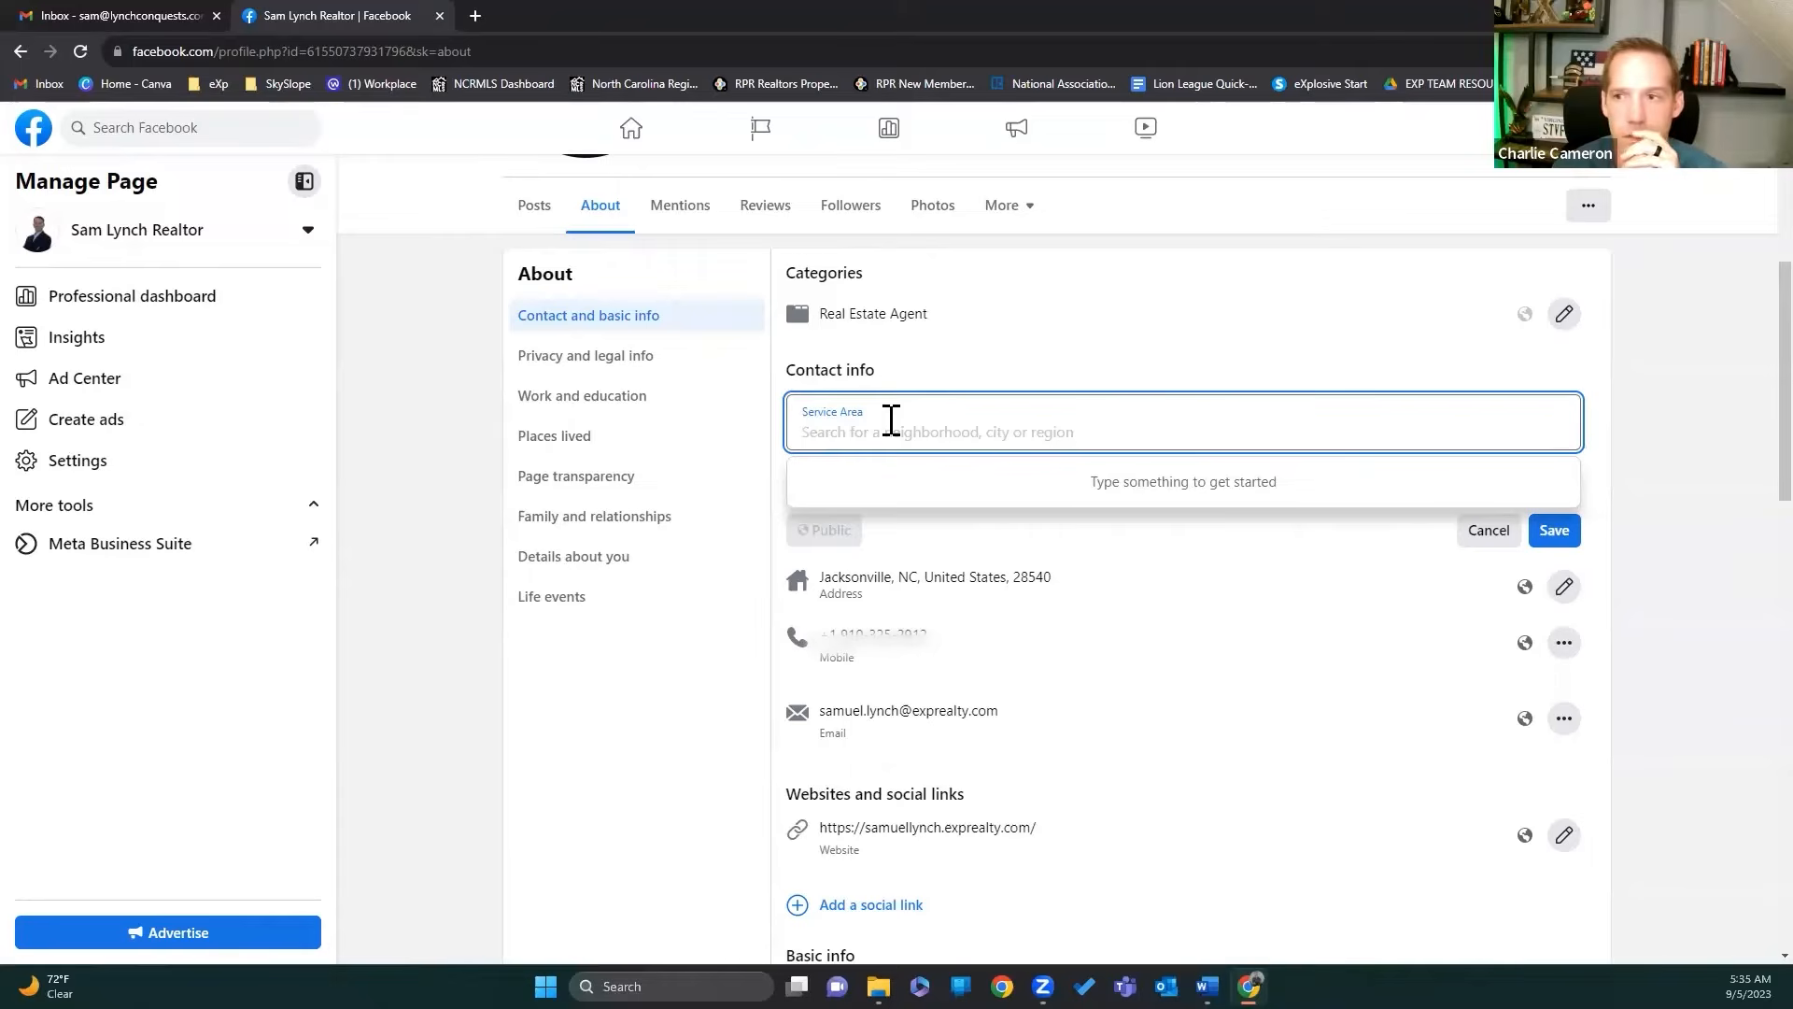
type("Sneads")
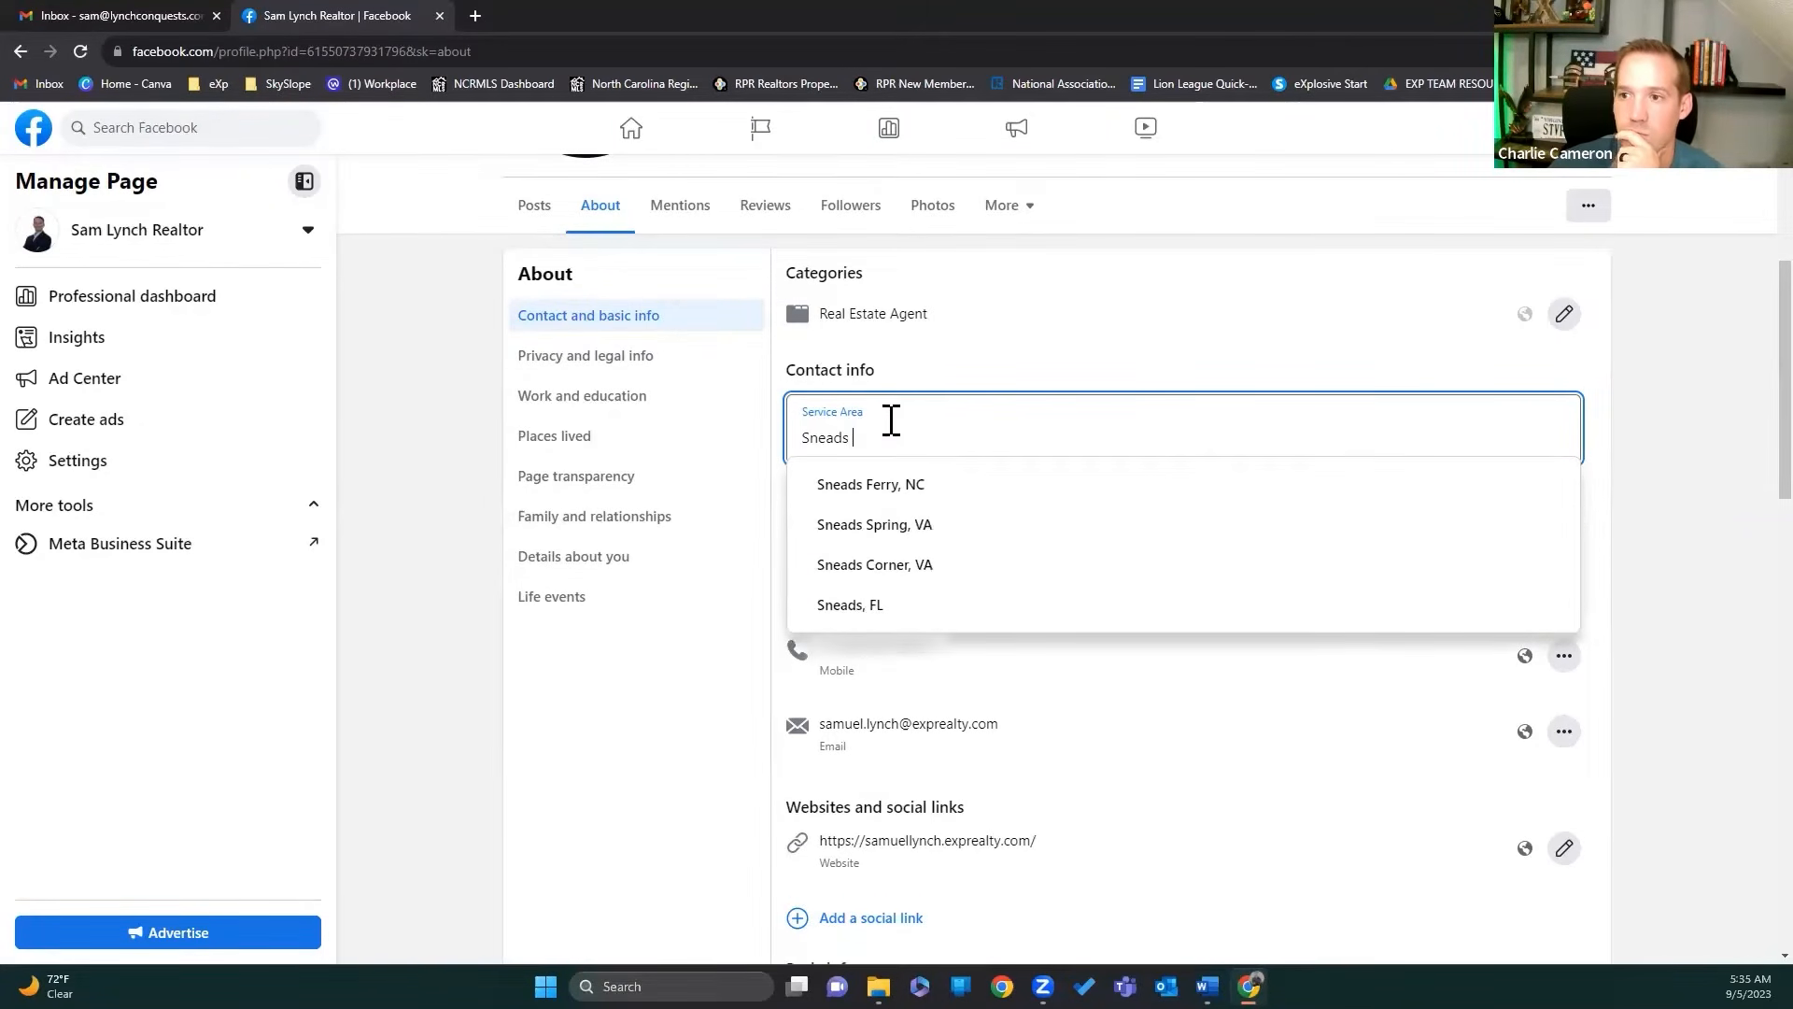
left_click(891, 495)
type("North T")
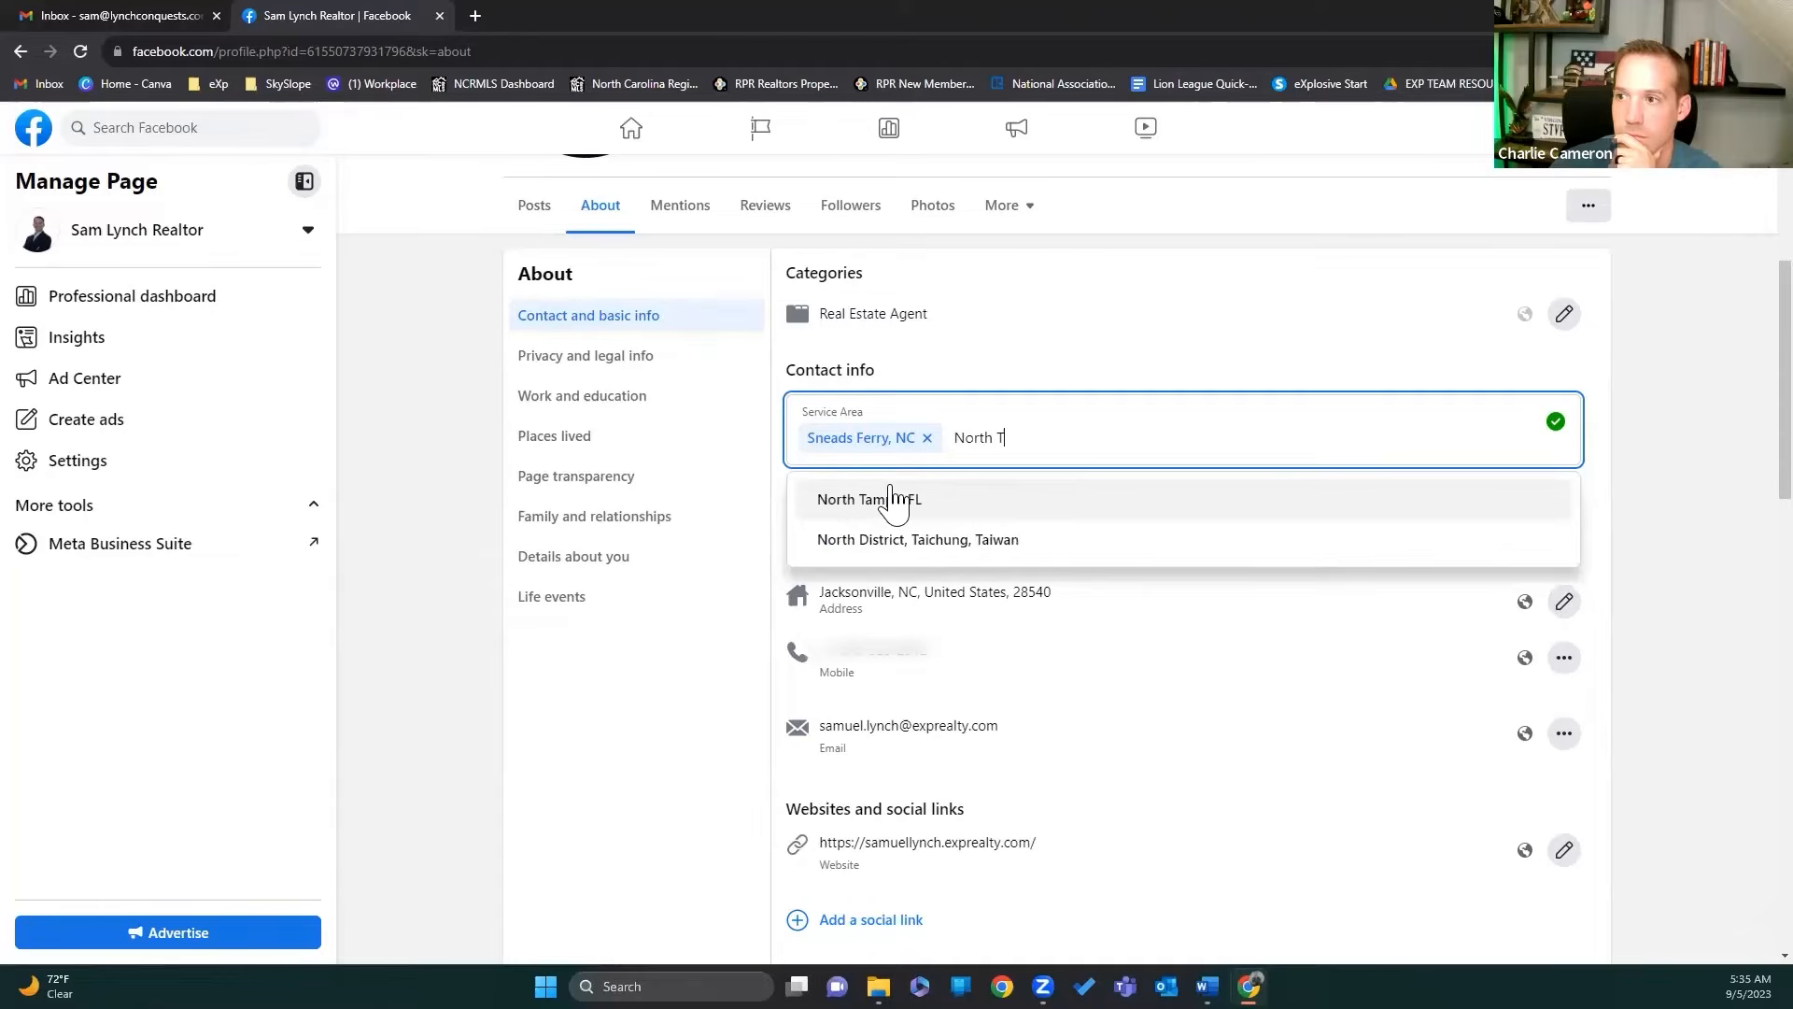
type("ops")
left_click(895, 499)
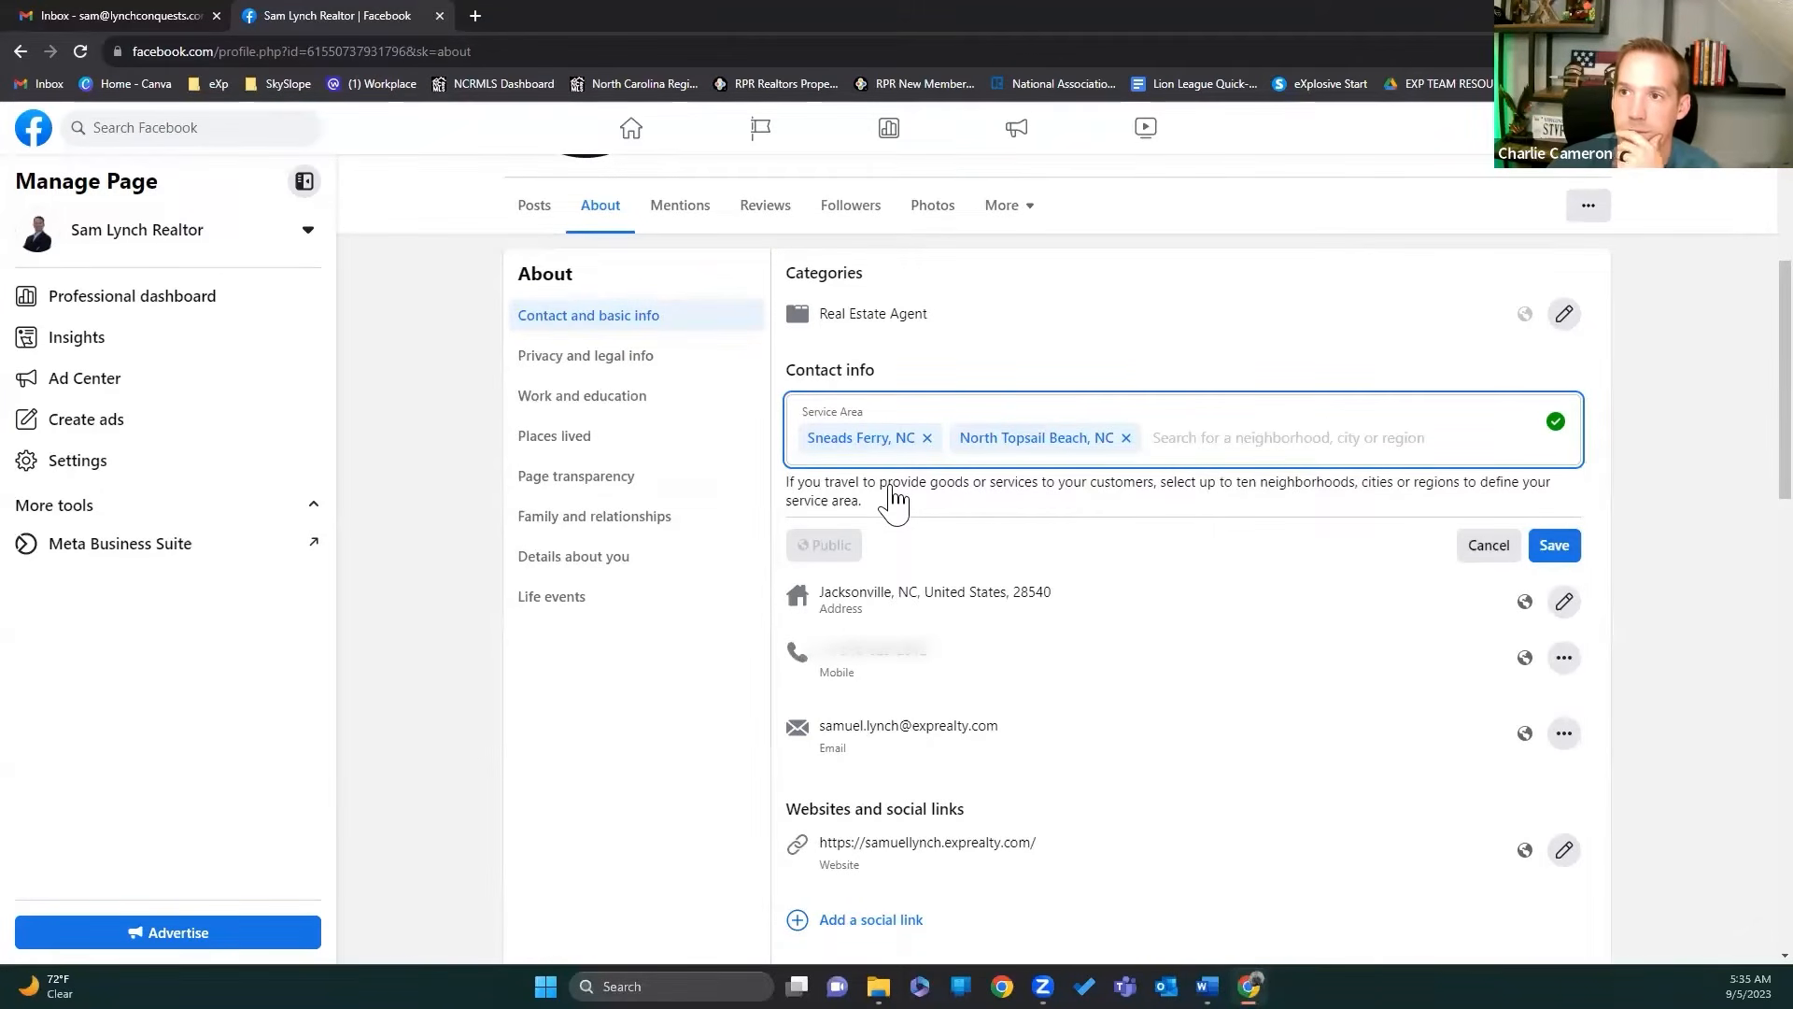
type("Holly")
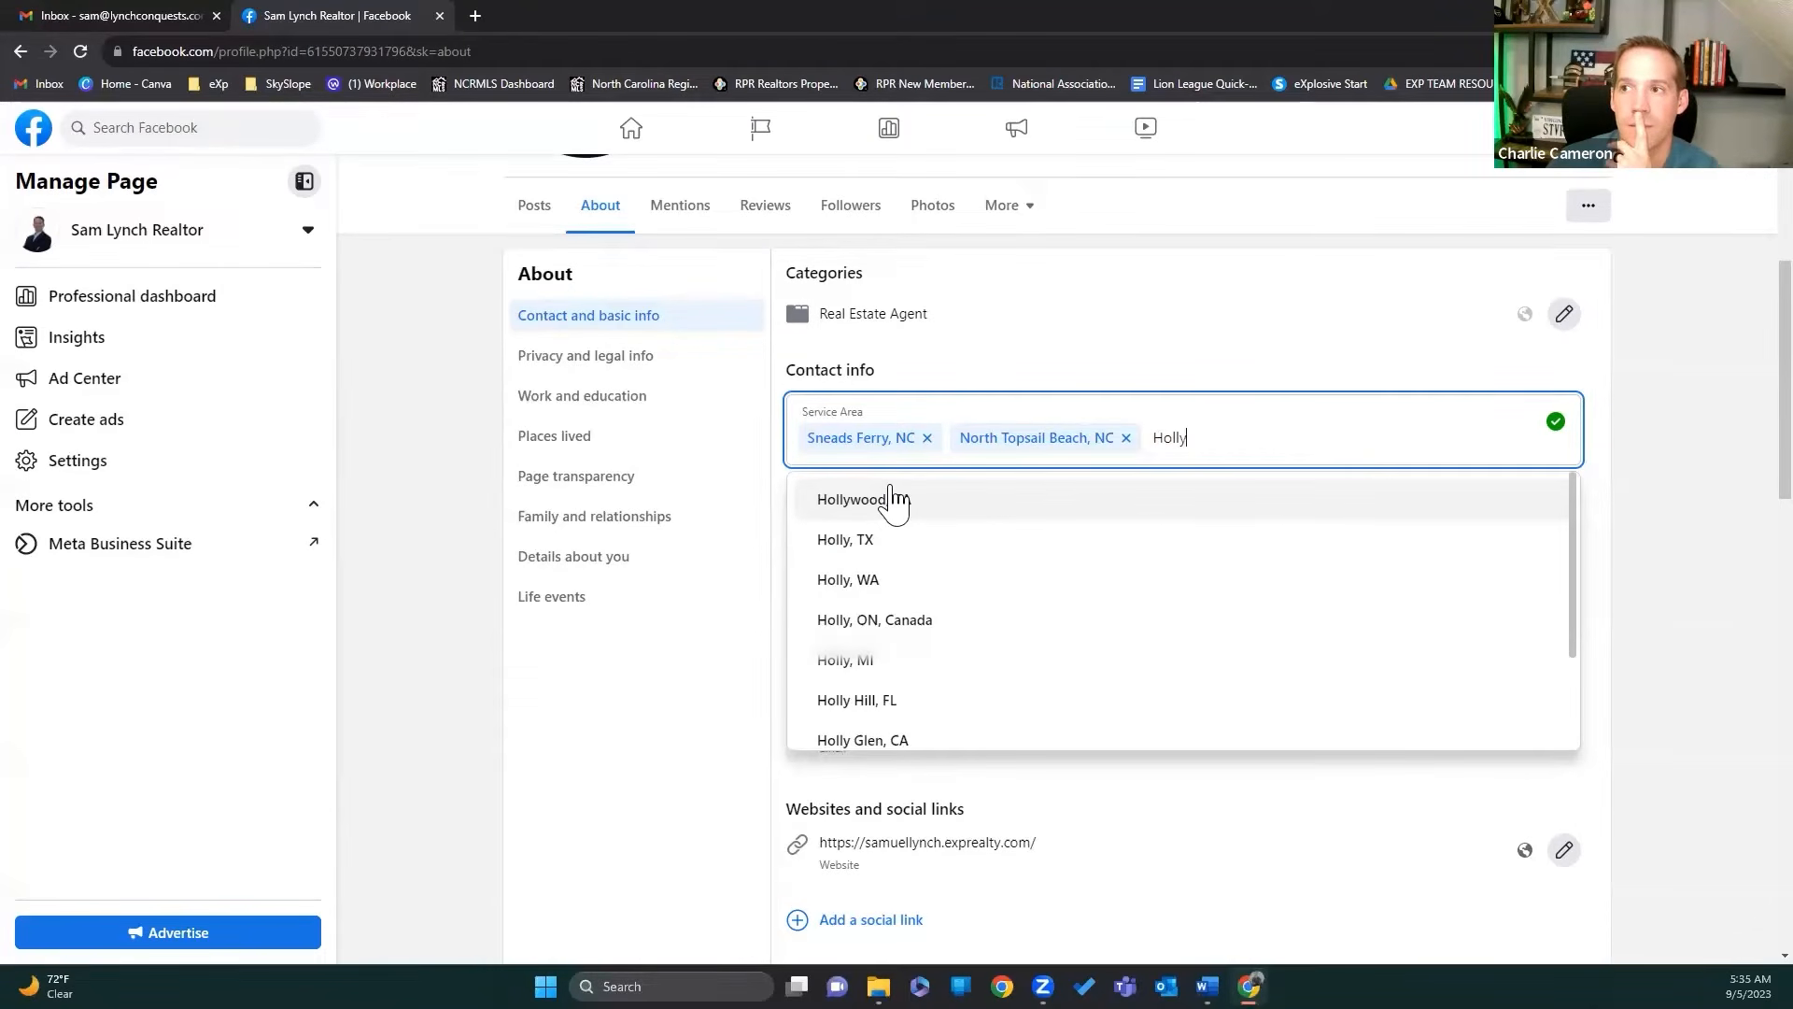
type(" Rid")
left_click(894, 502)
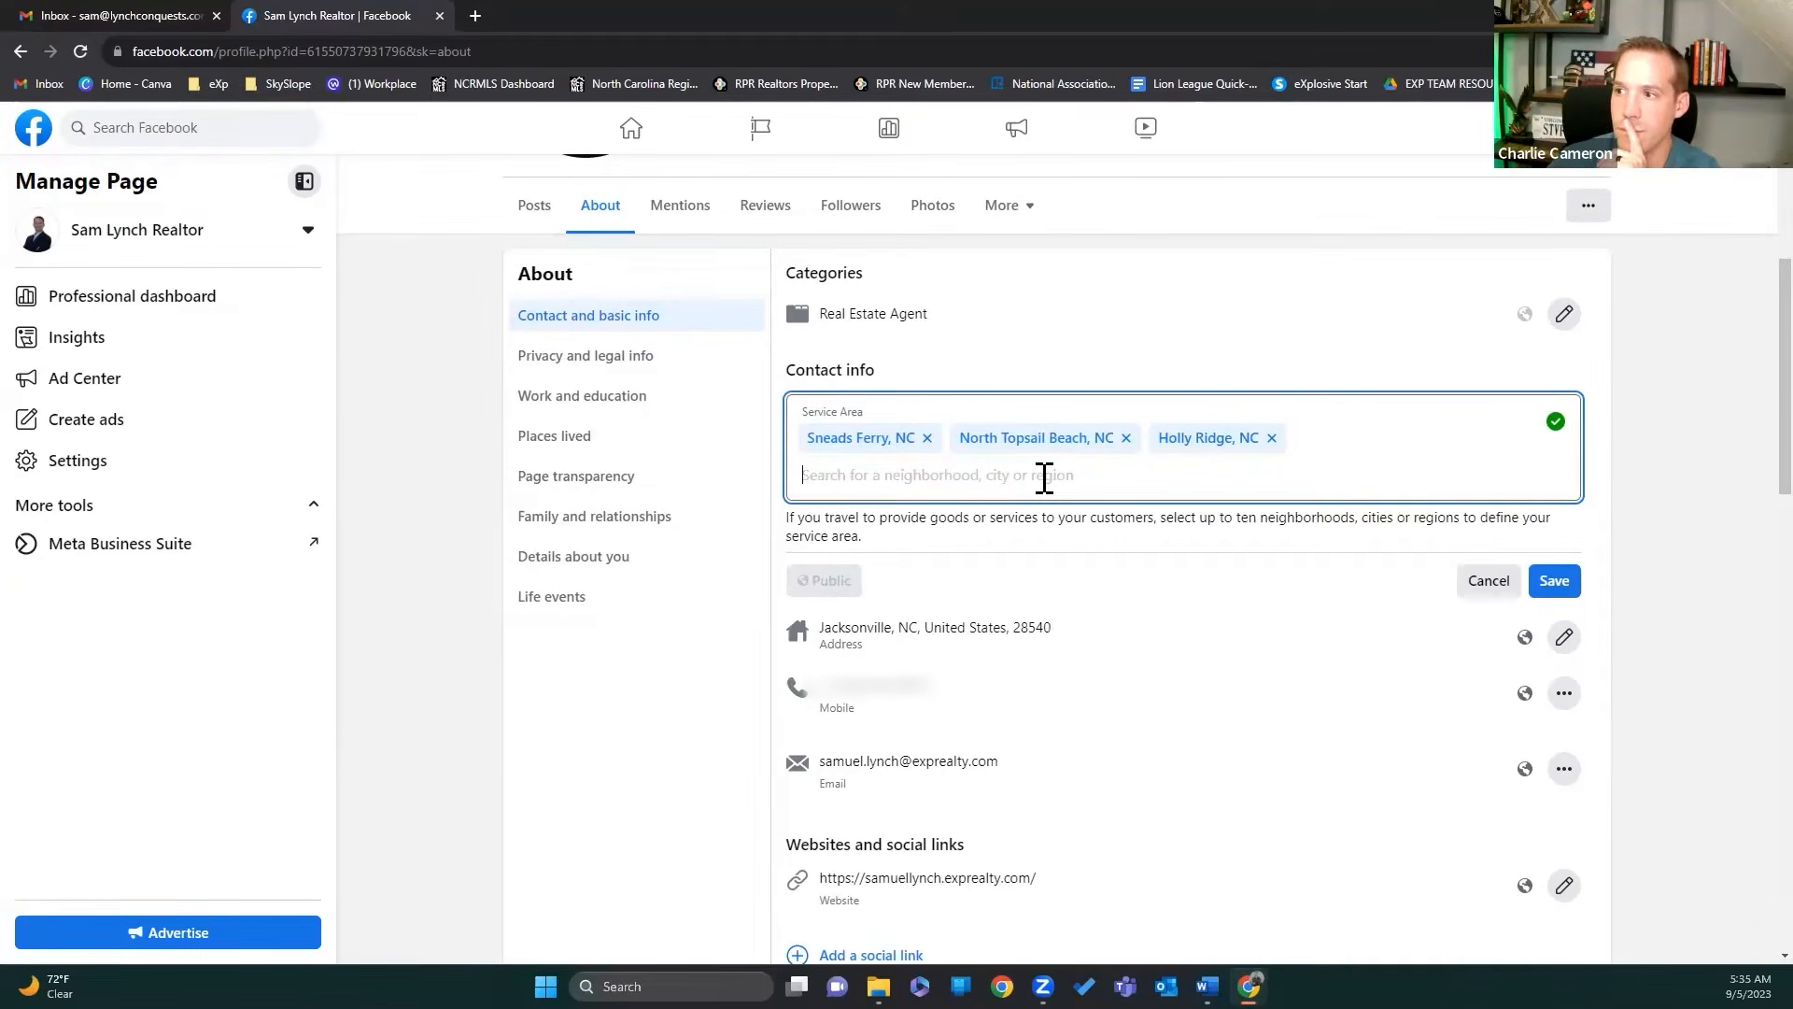
type("Hubert")
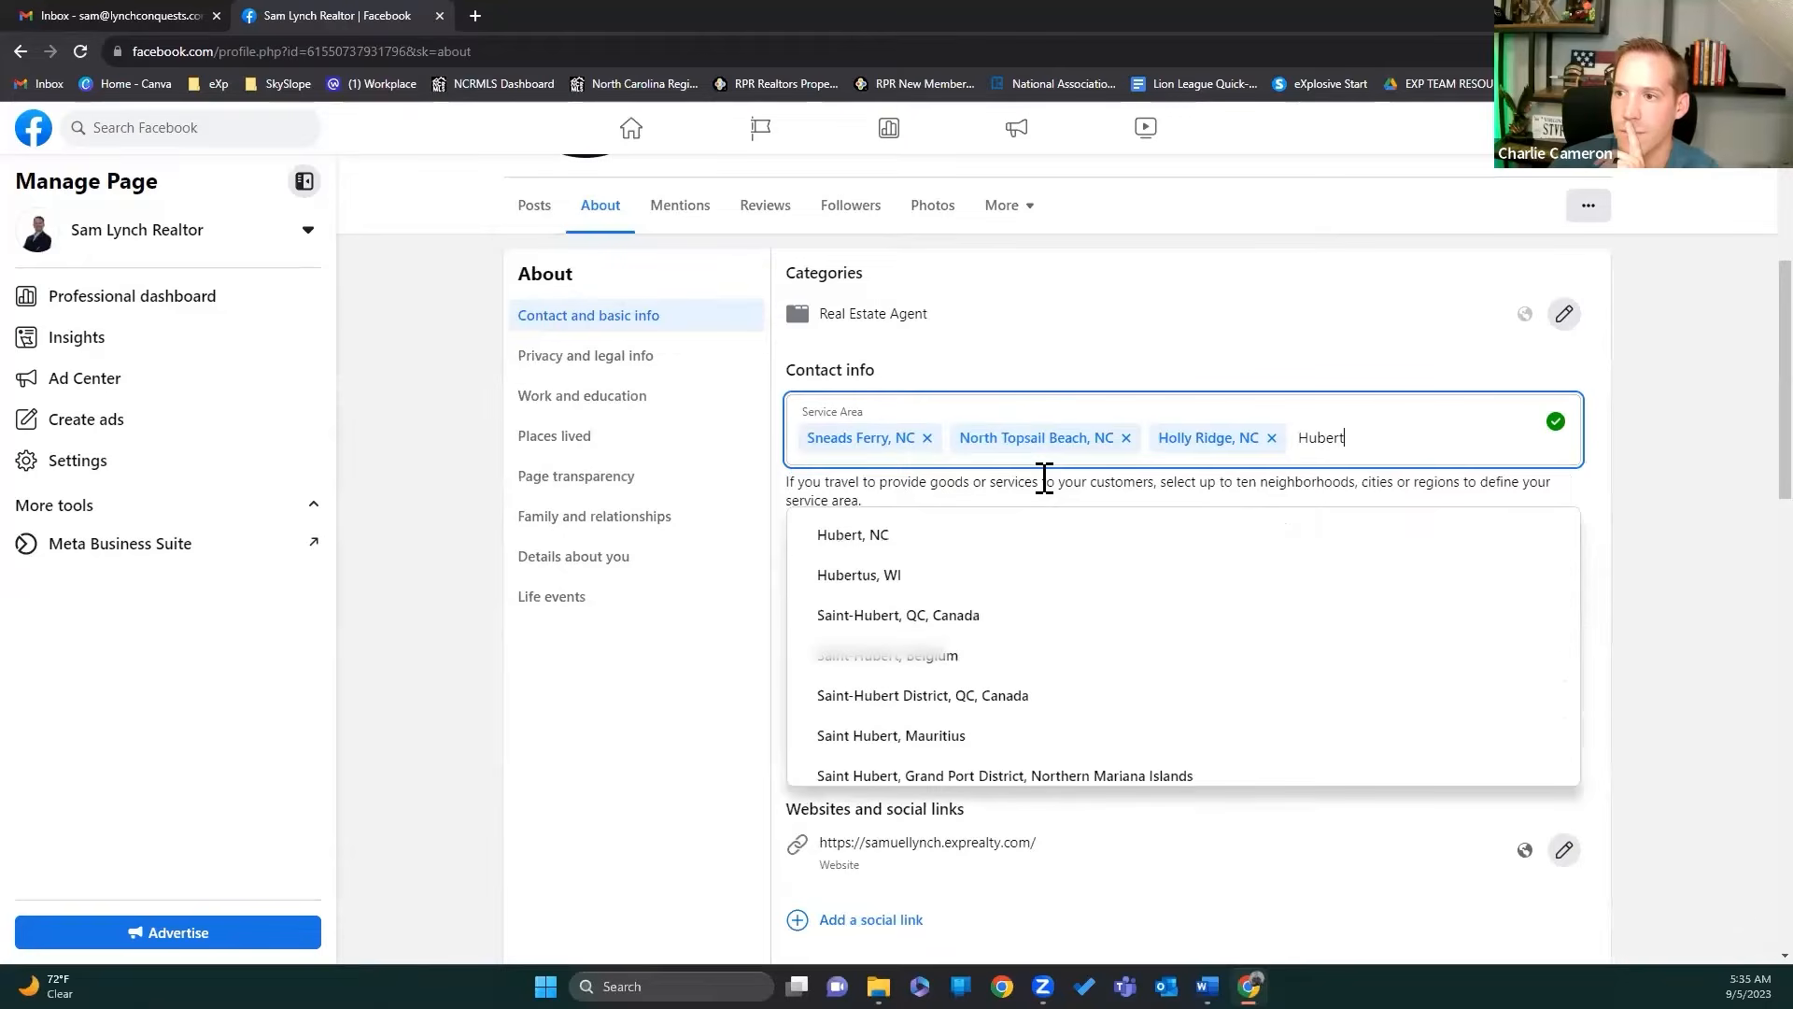
left_click(852, 536)
Step: Add Swansboro, Emerald Isle and Cape Carteret, NC to the service area
type("Swans")
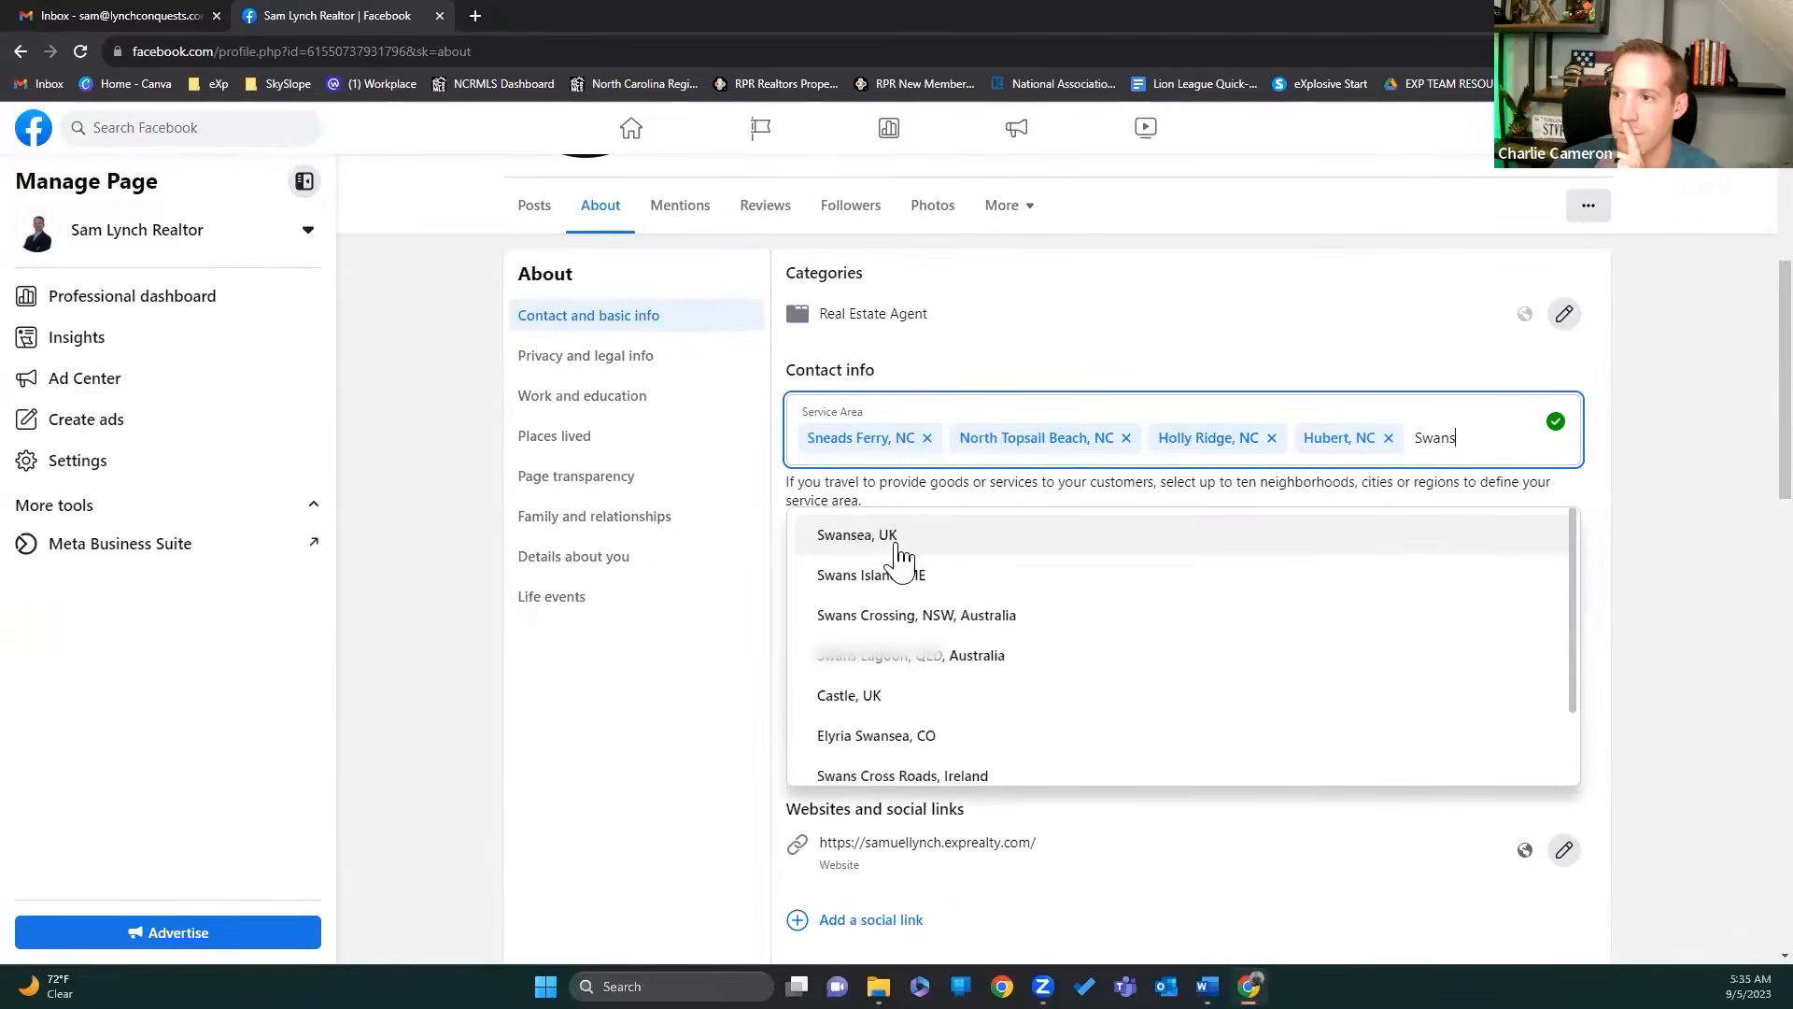
type("boro")
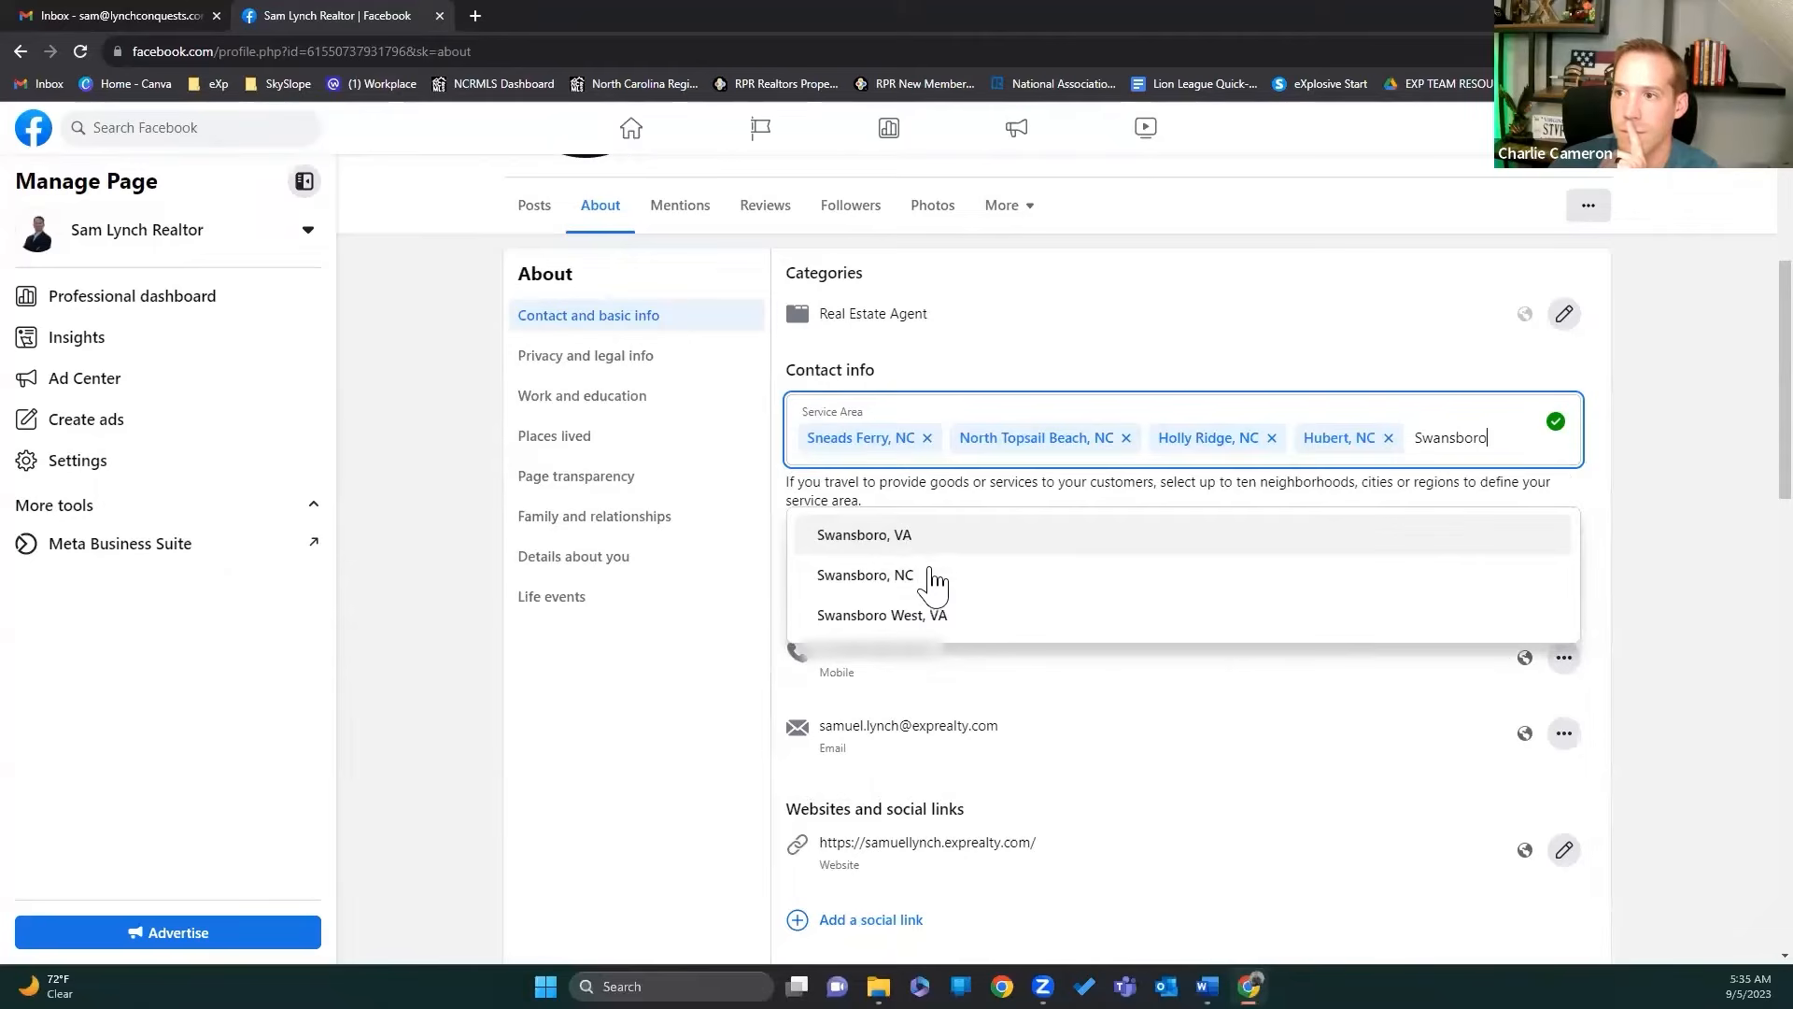
left_click(932, 575)
type("Emerald")
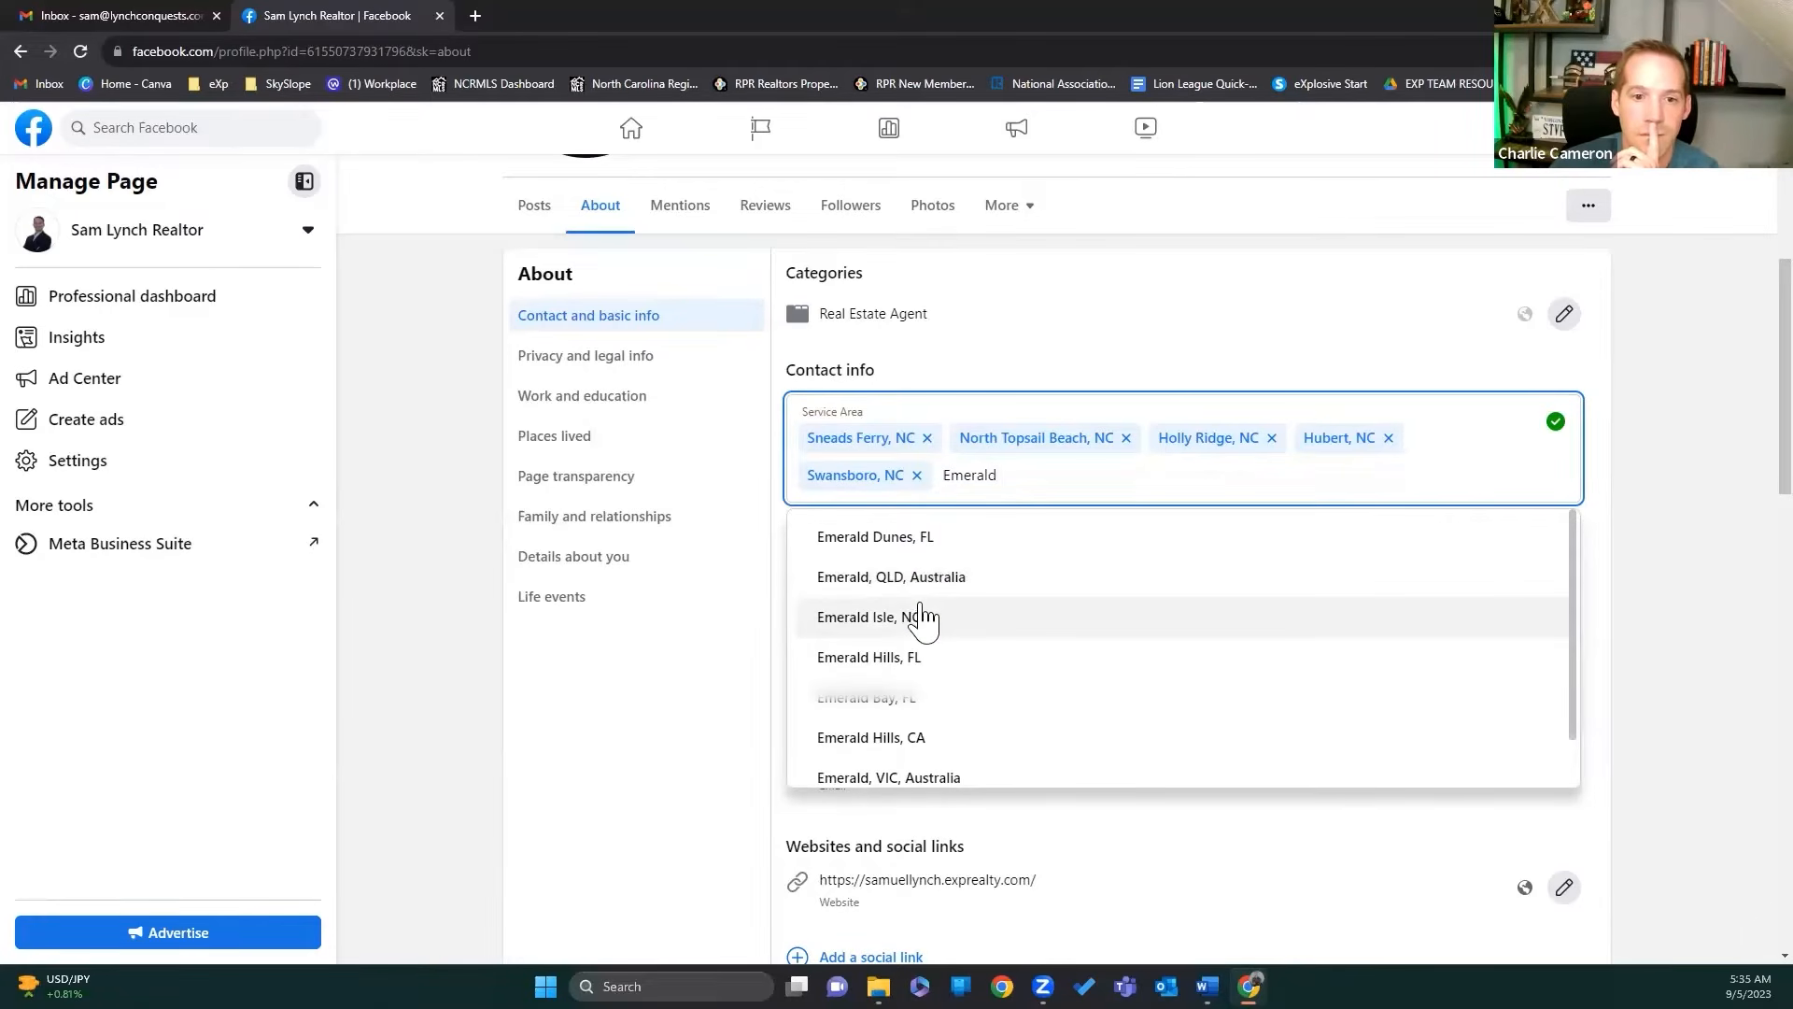
left_click(925, 617)
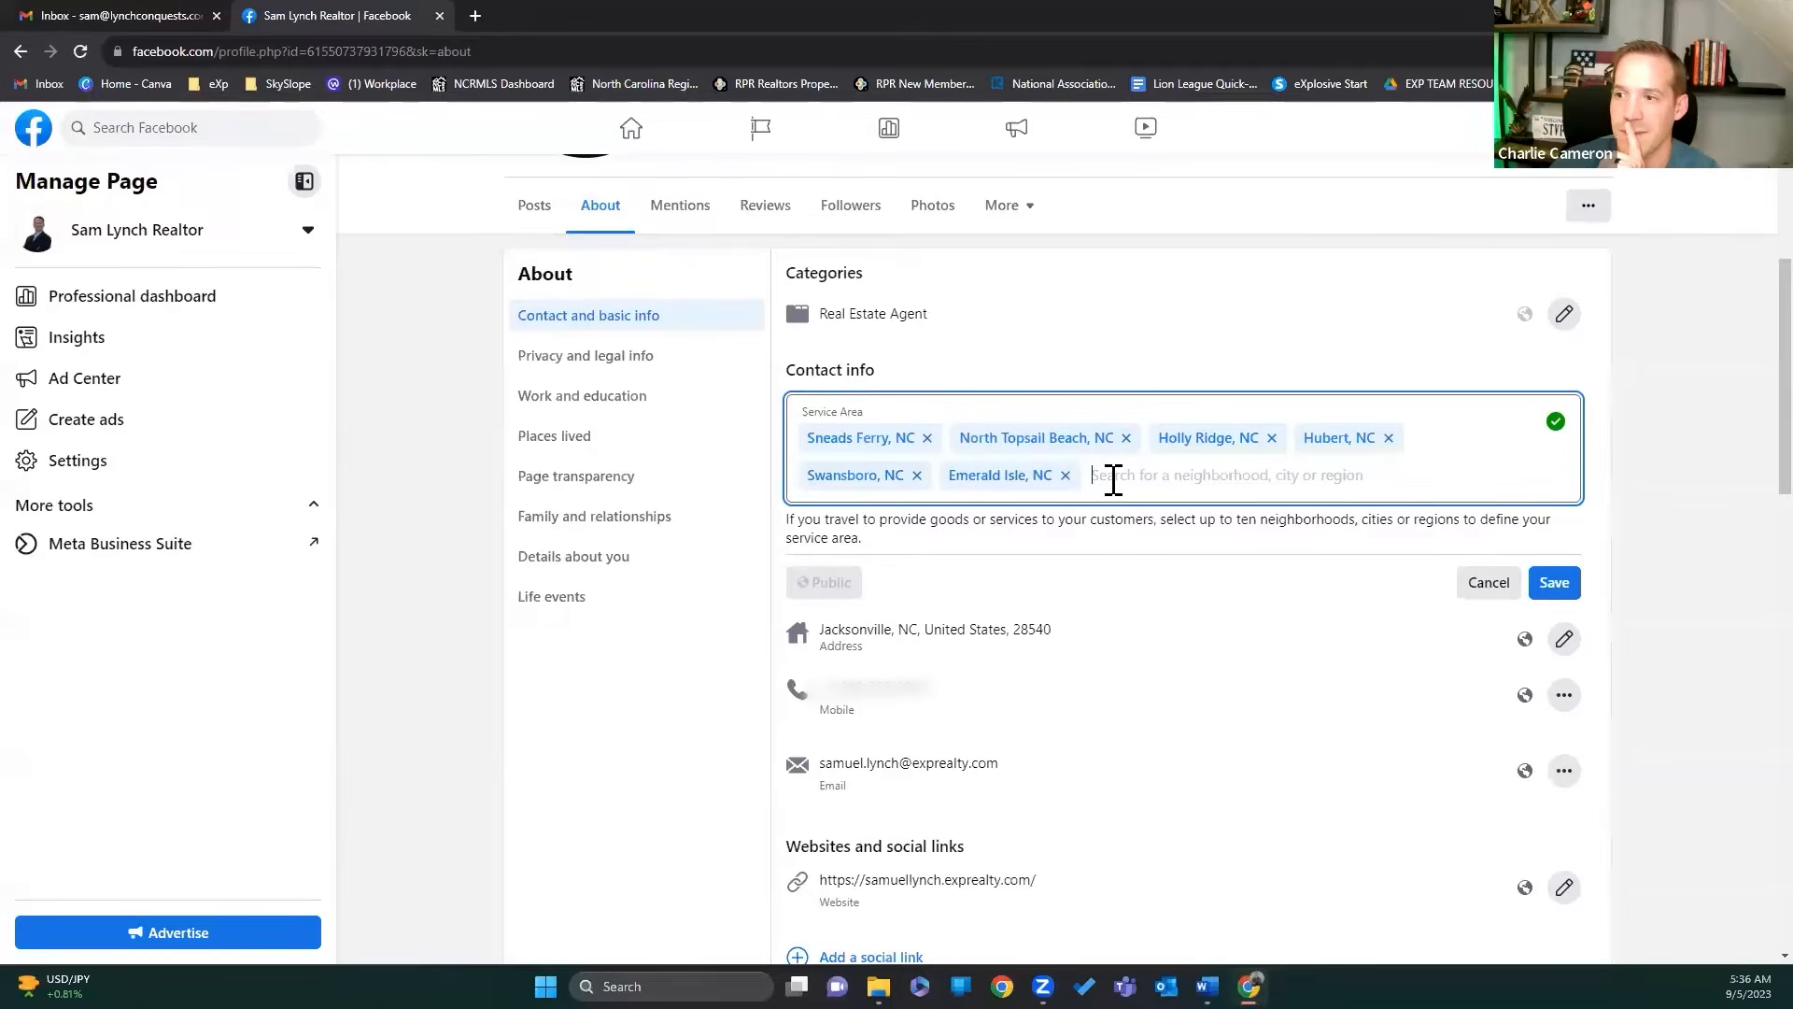
type("Cape Cart")
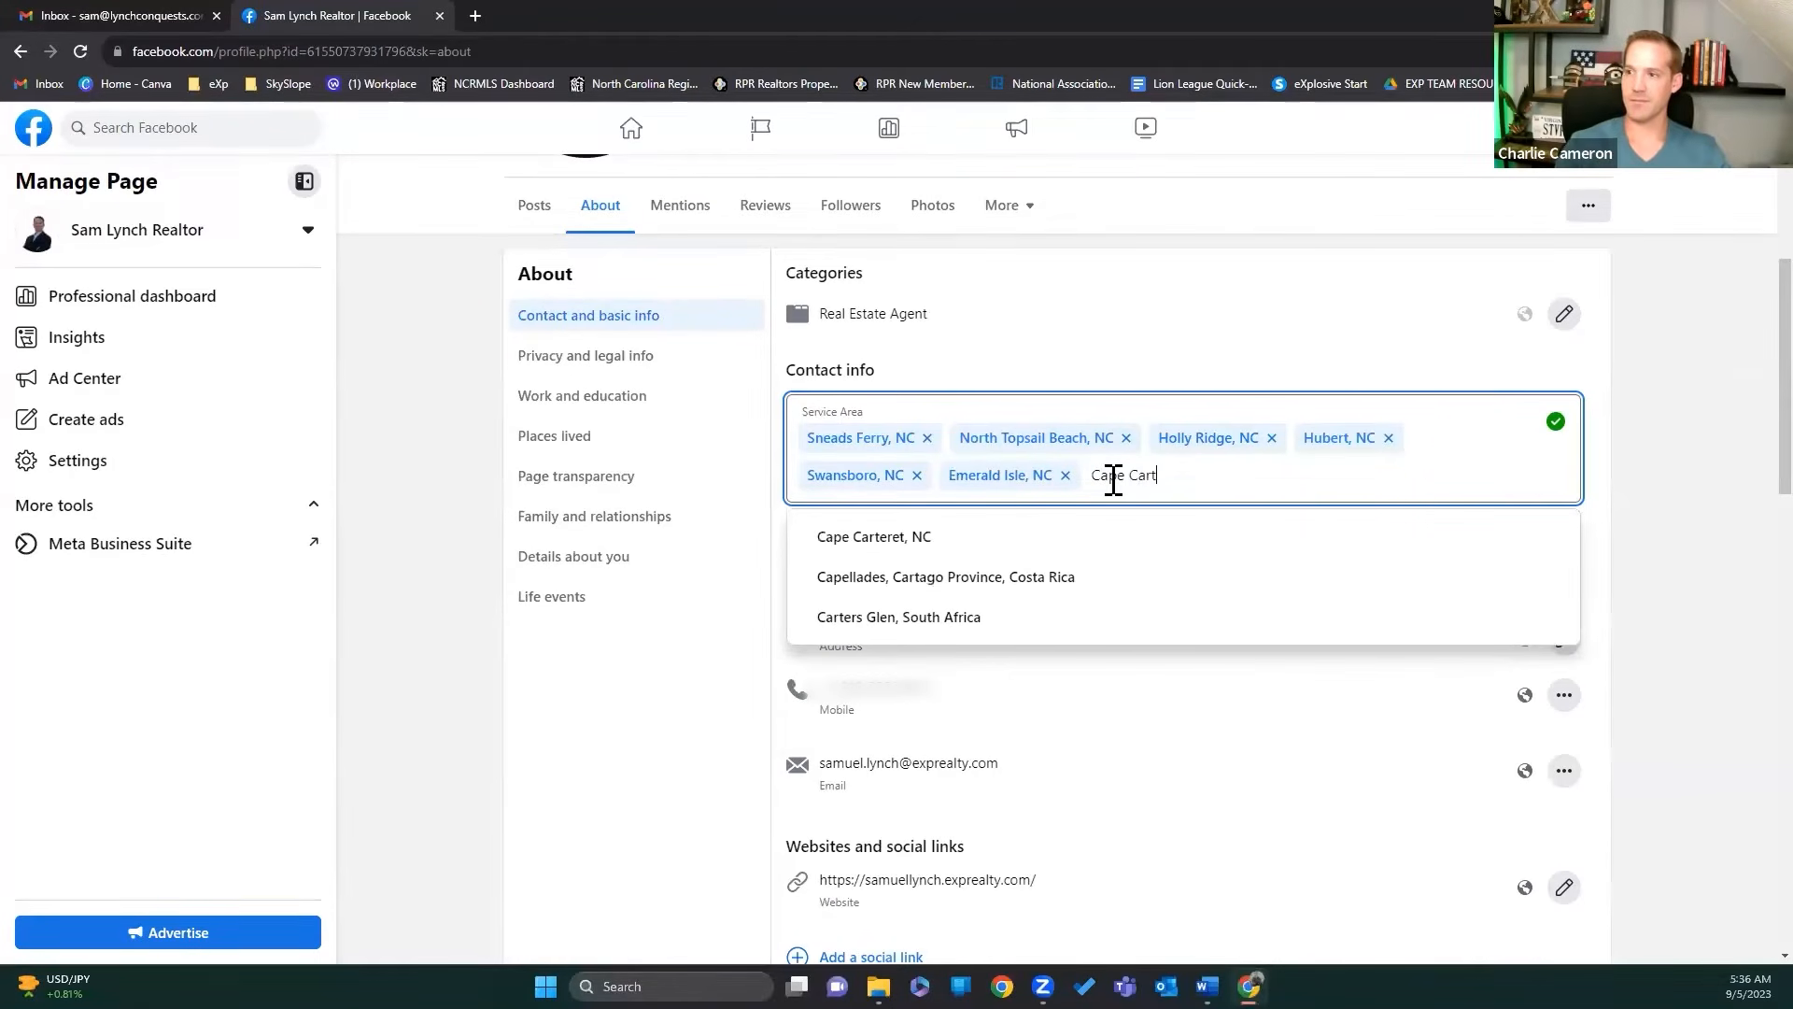
left_click(923, 536)
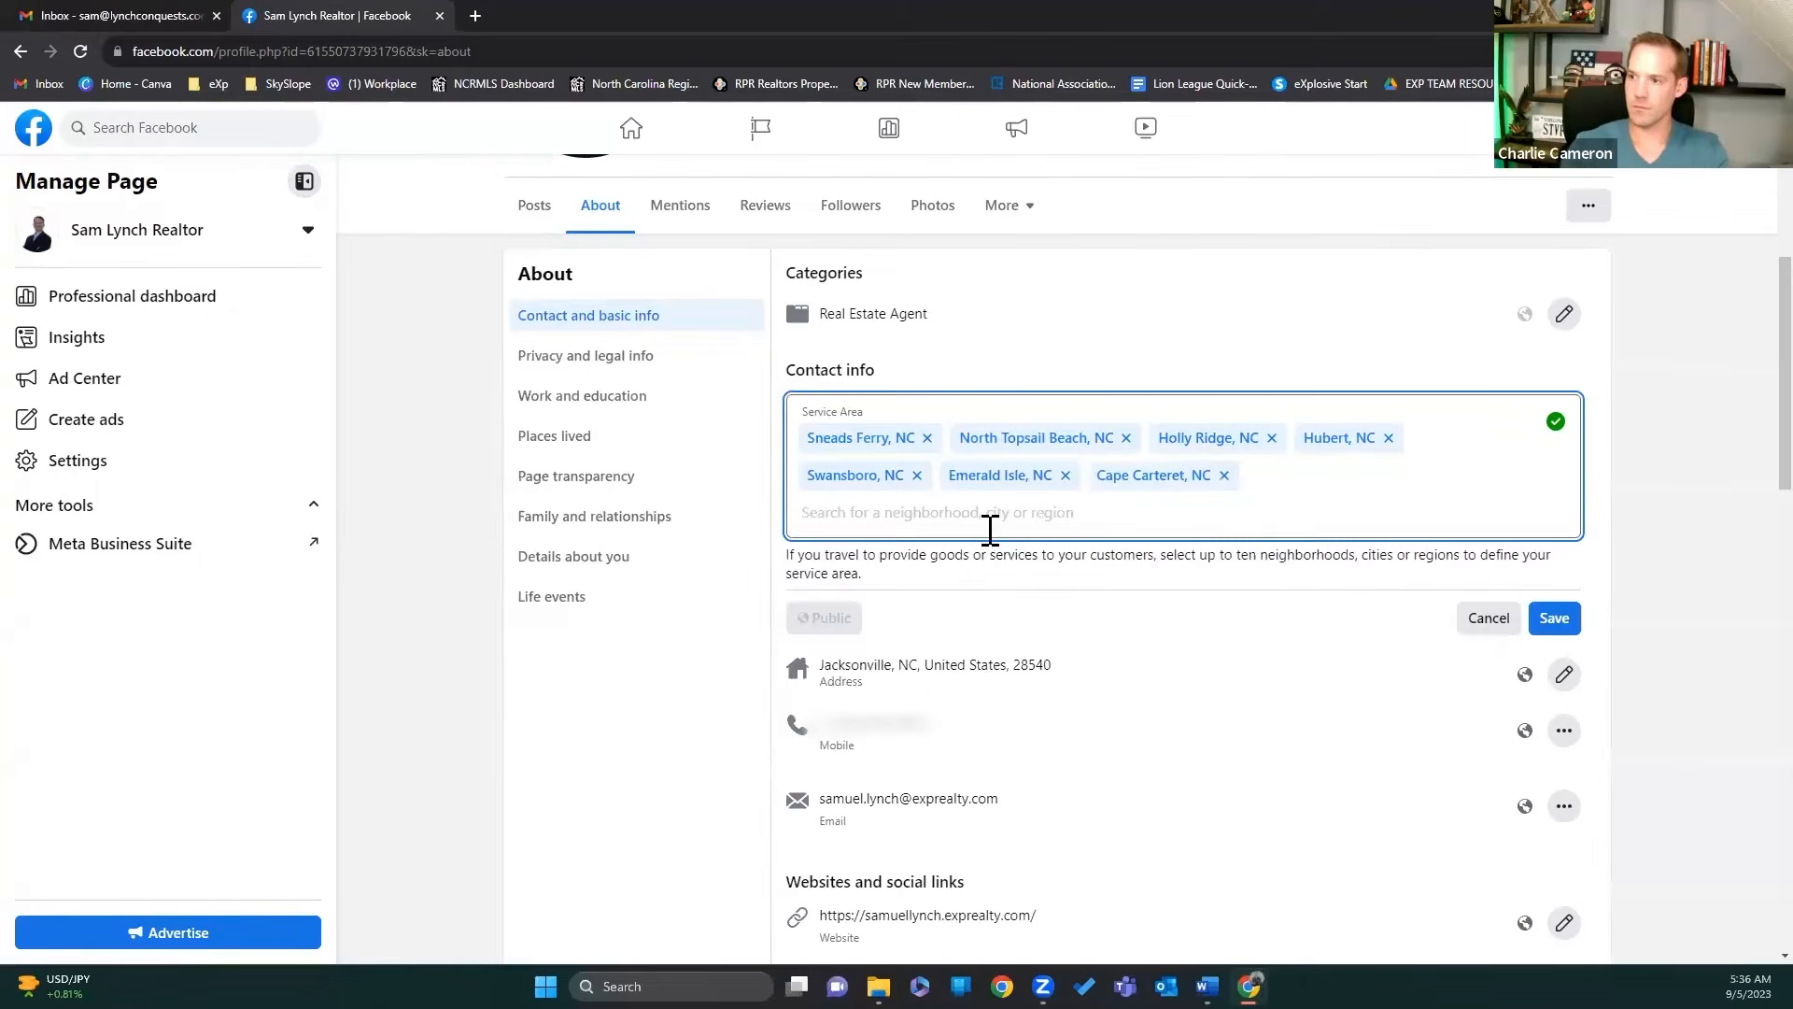
Step: Add Jacksonville, NC and Camp Lejeune, NC to the service area
left_click(1299, 483)
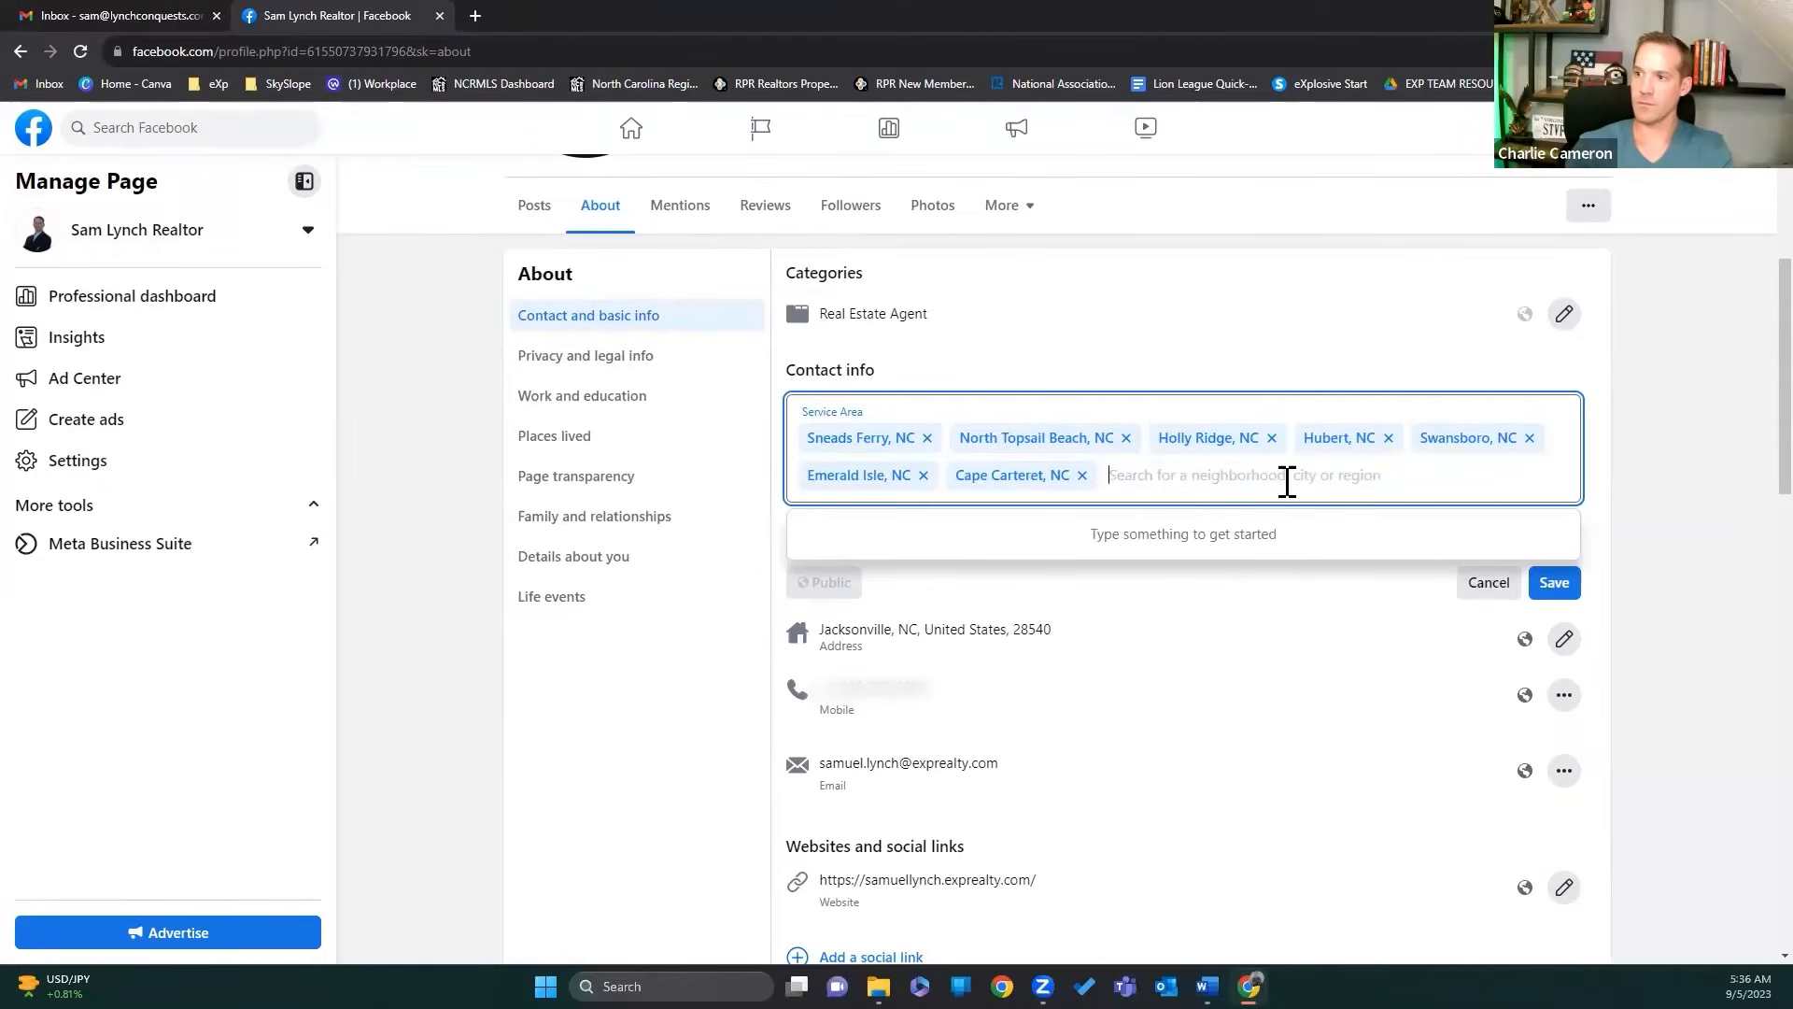
type("Jacks")
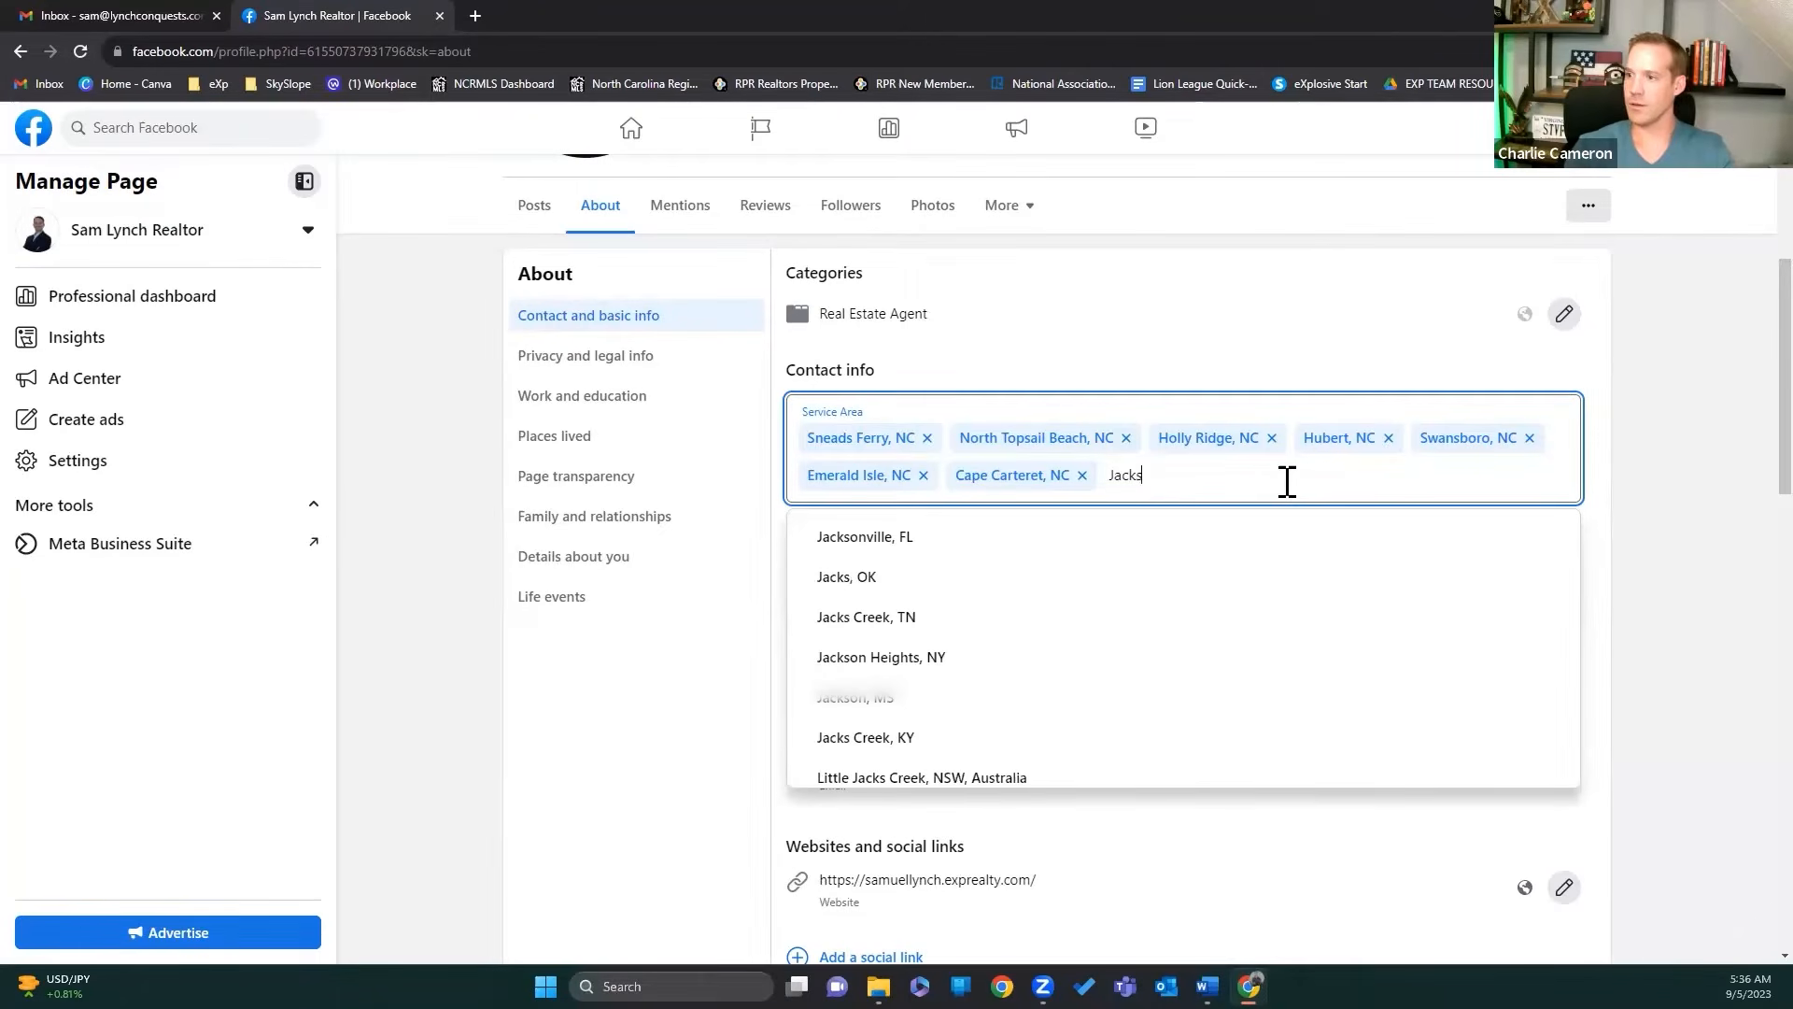
type("onvil")
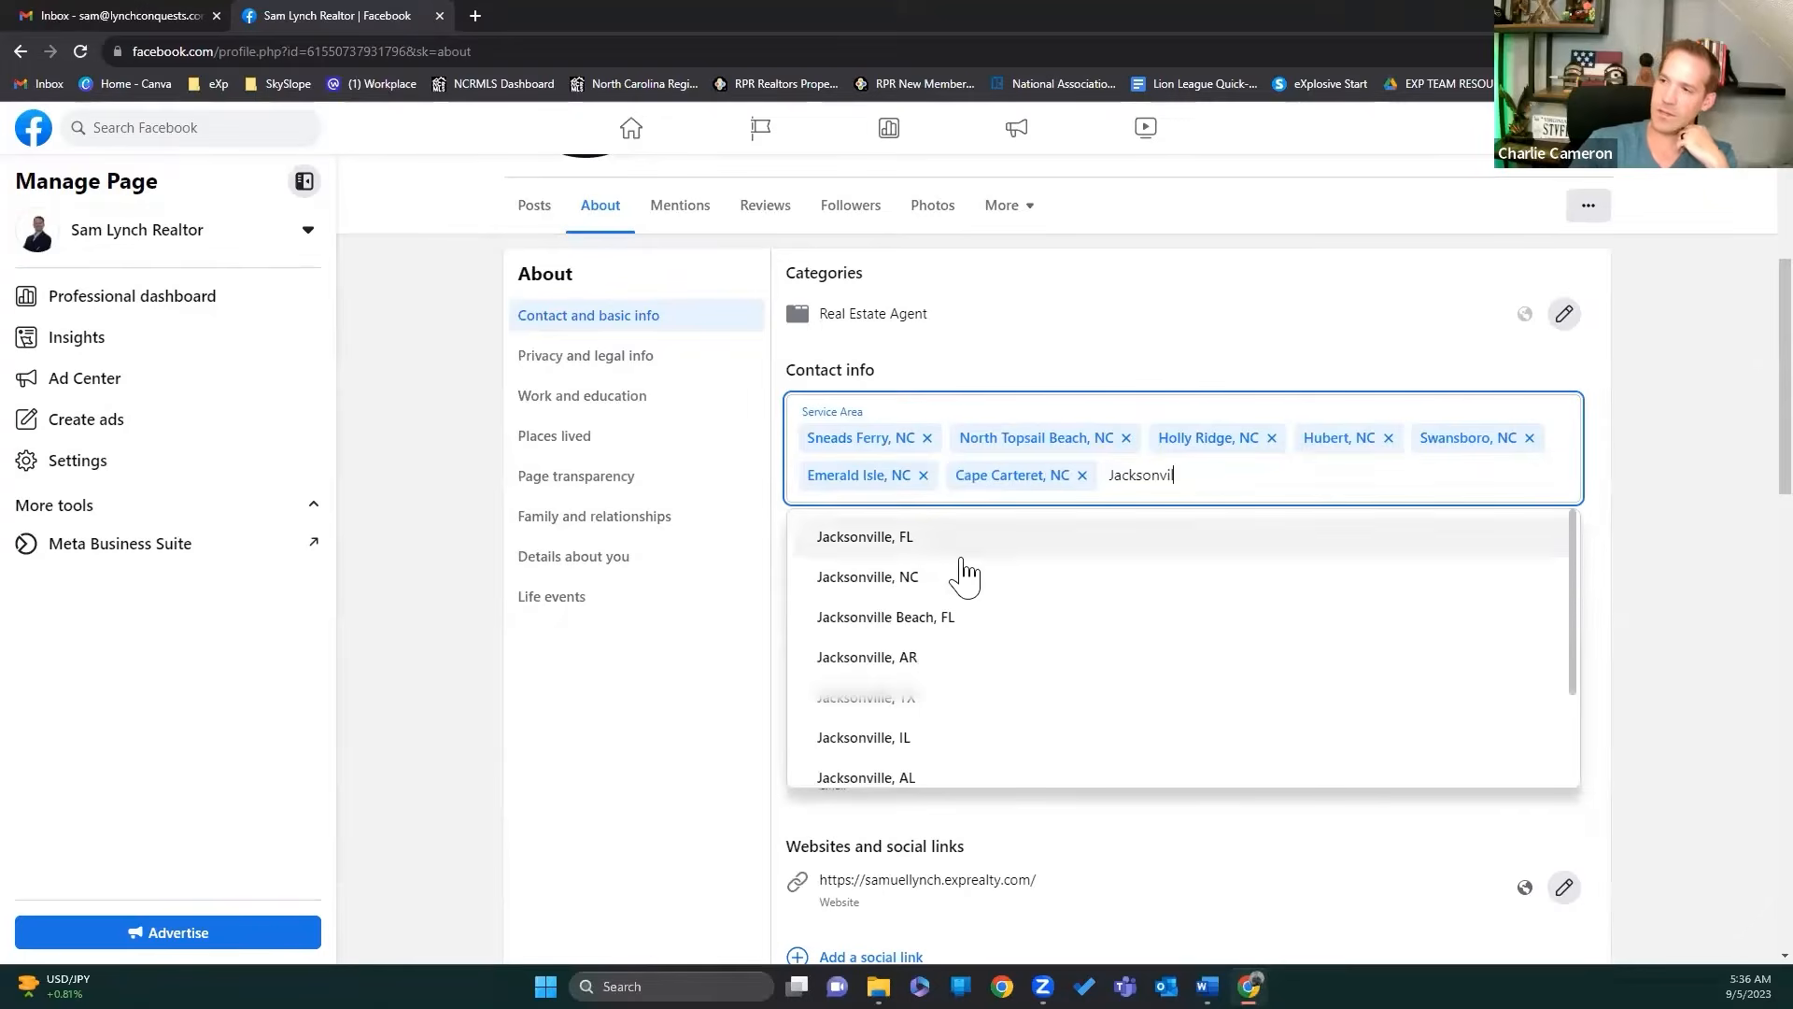
left_click(954, 587)
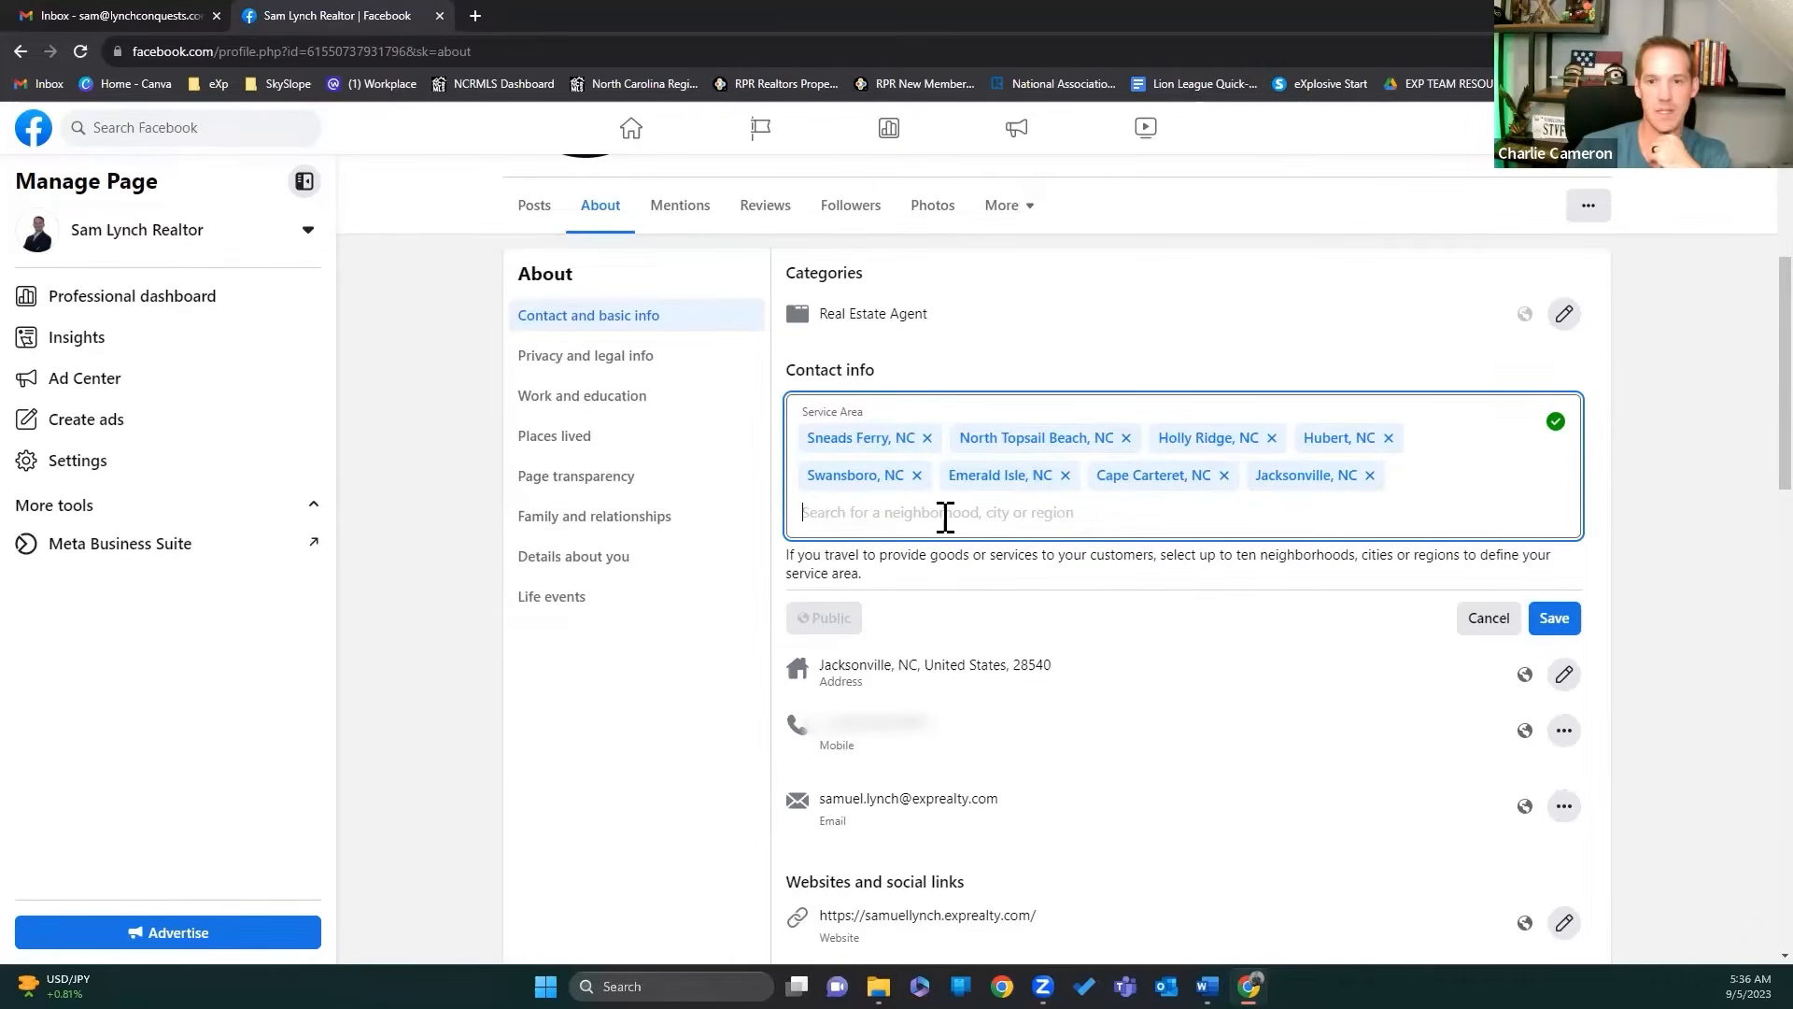
type("Camp ")
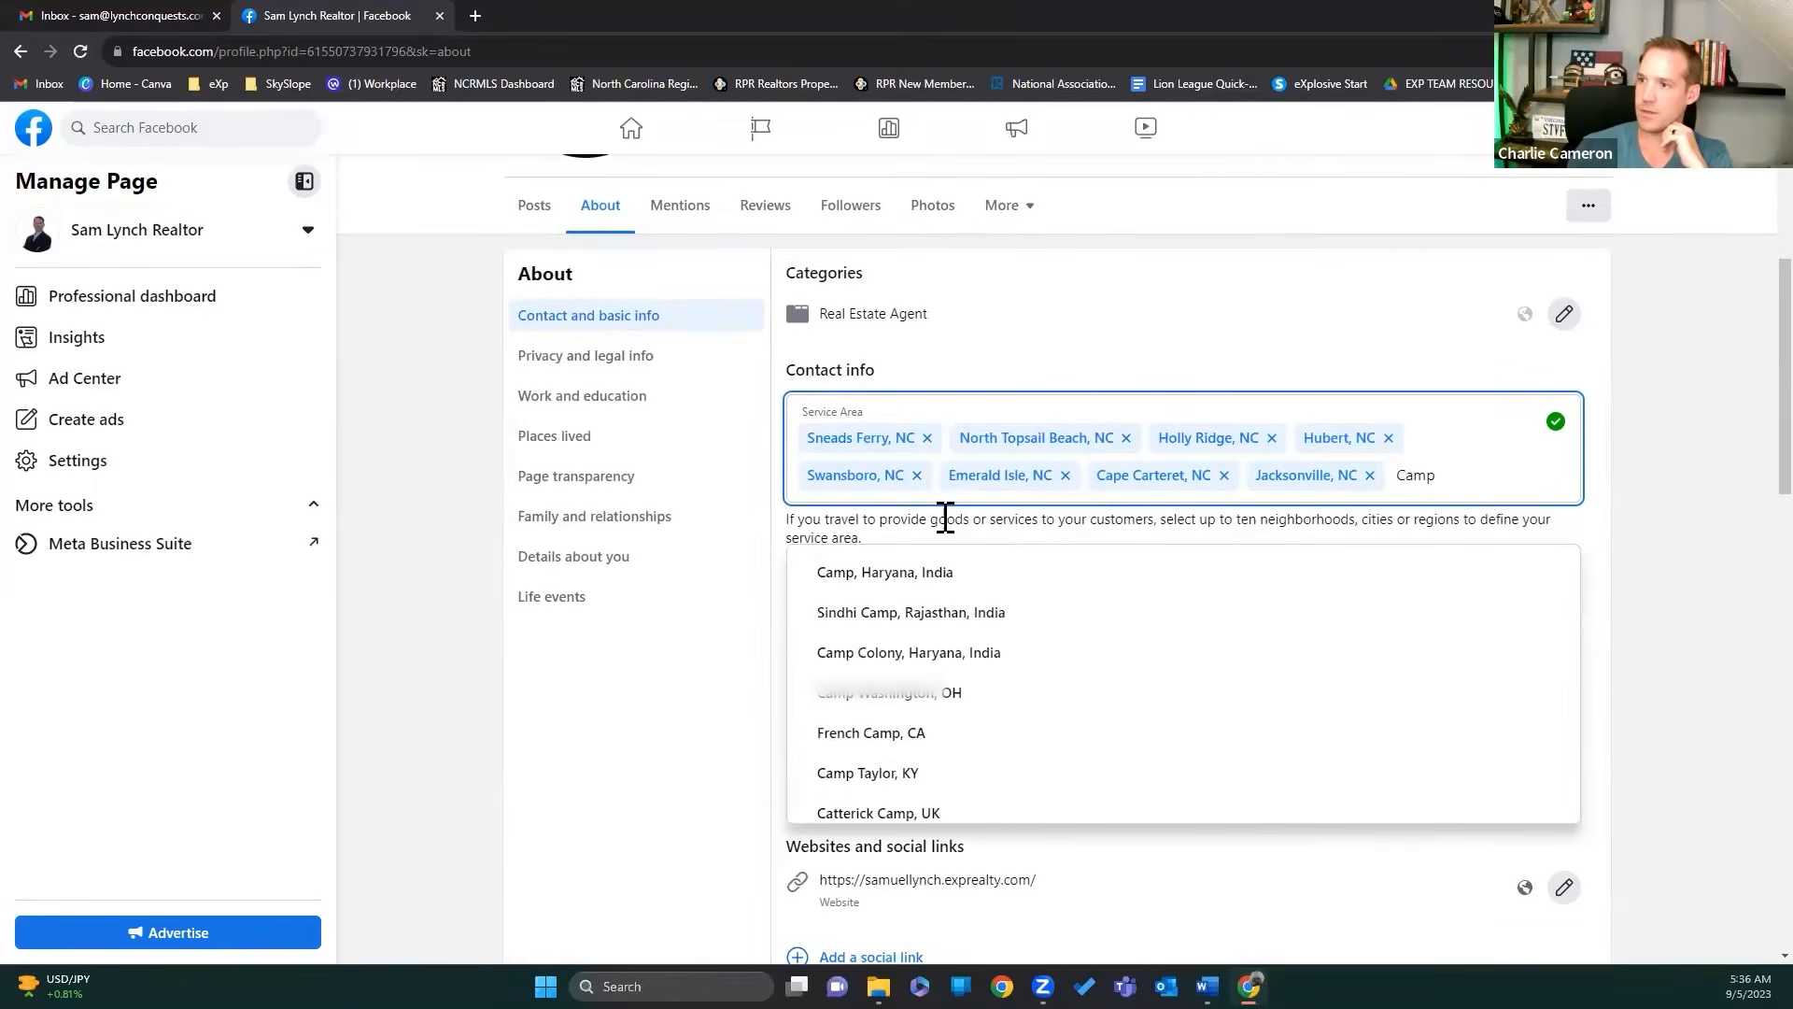
type("Le")
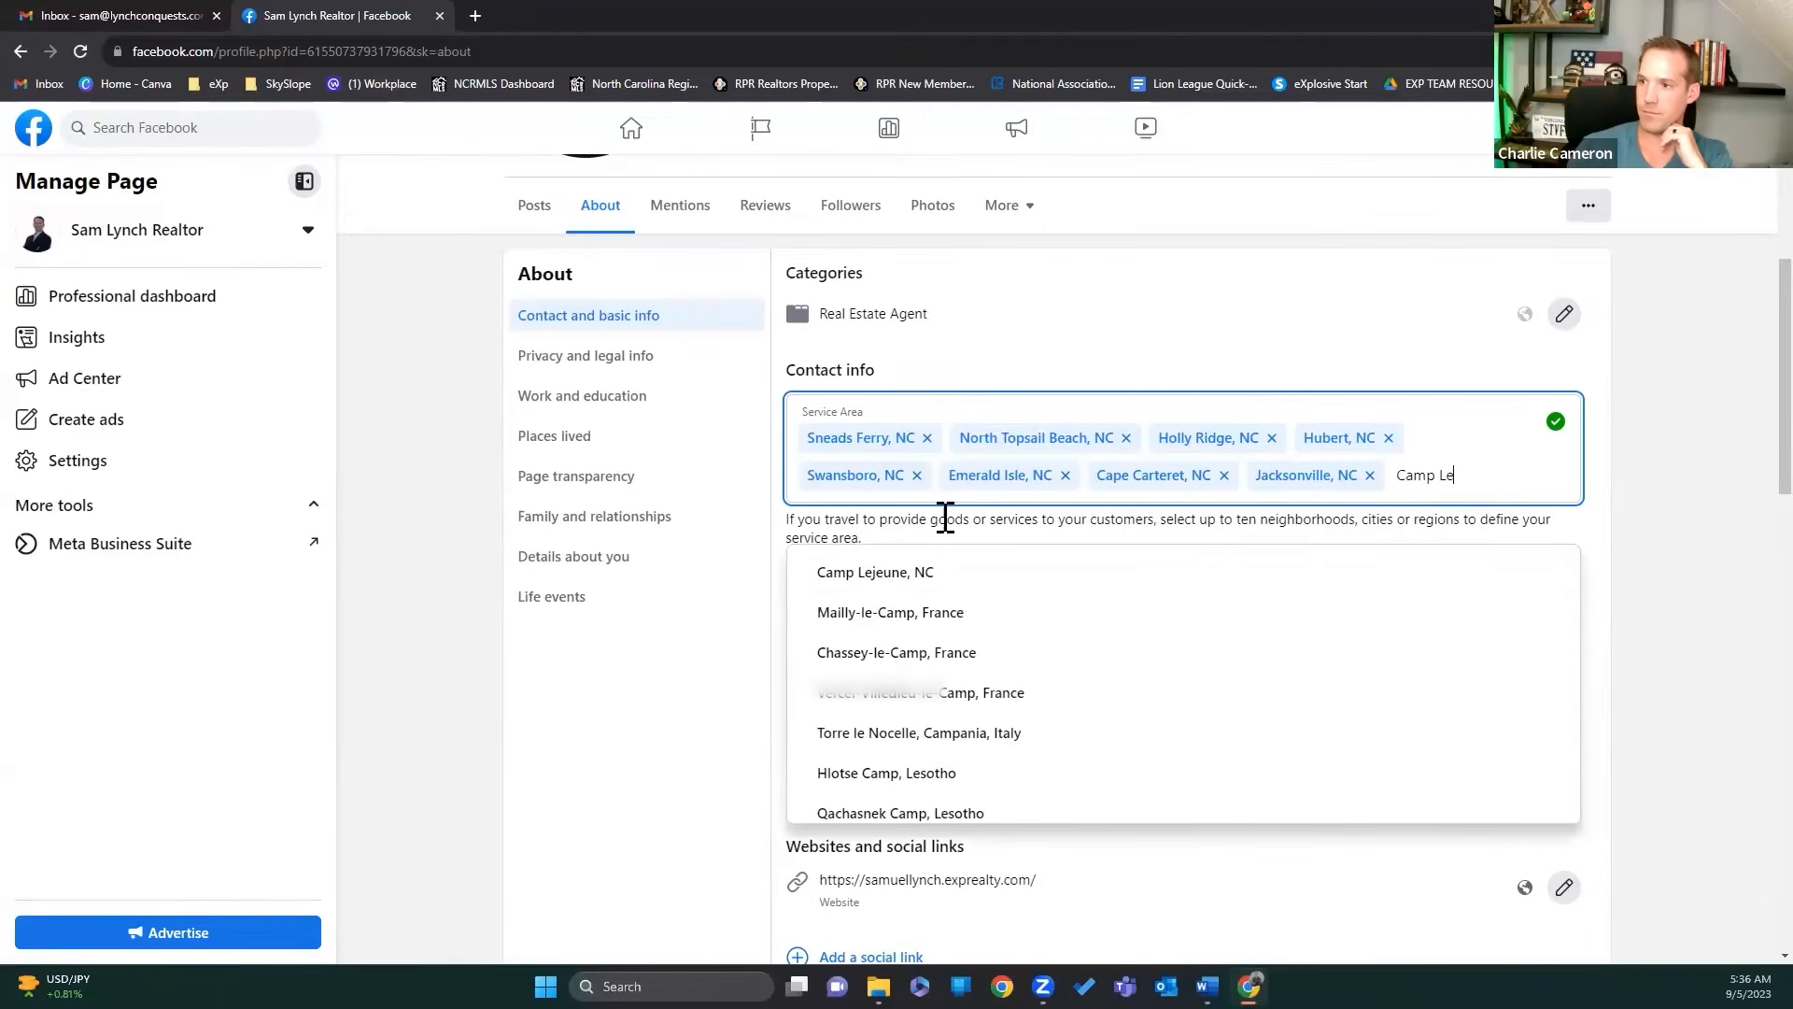
left_click(875, 571)
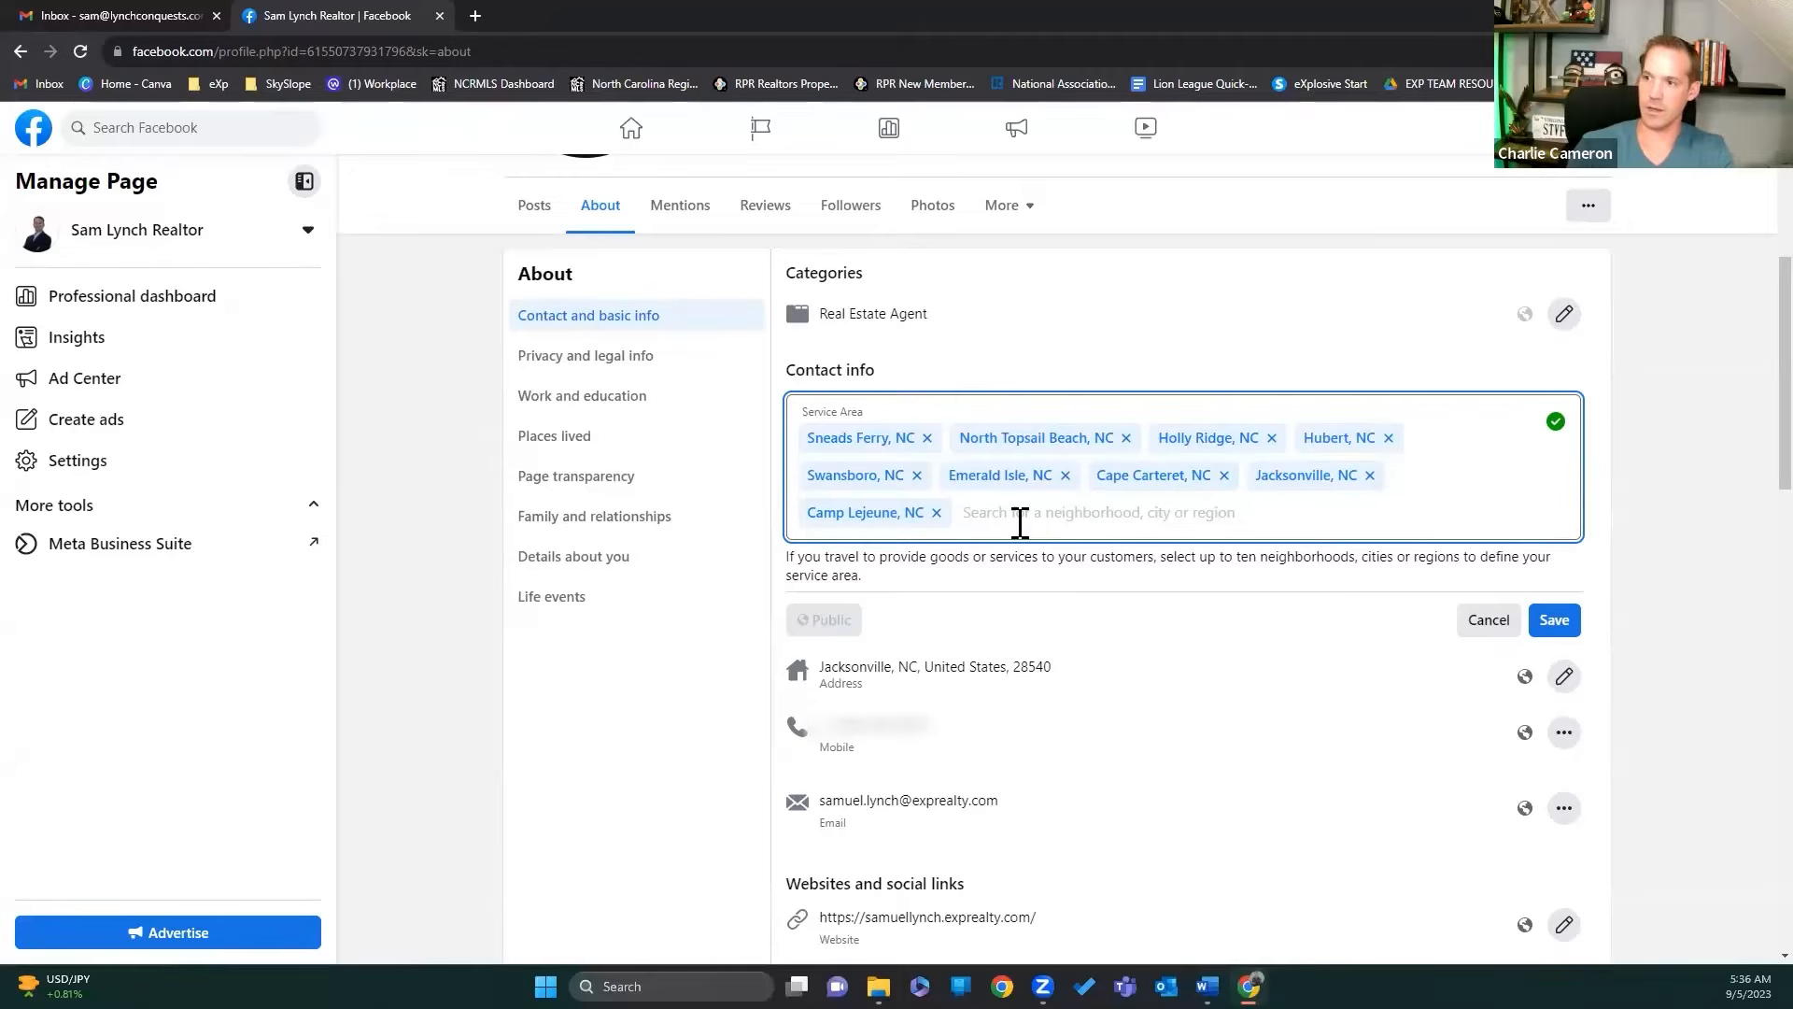
Step: After failed MCAS and New River searches, add Cherry Point, NC to the service area
type("MoAS")
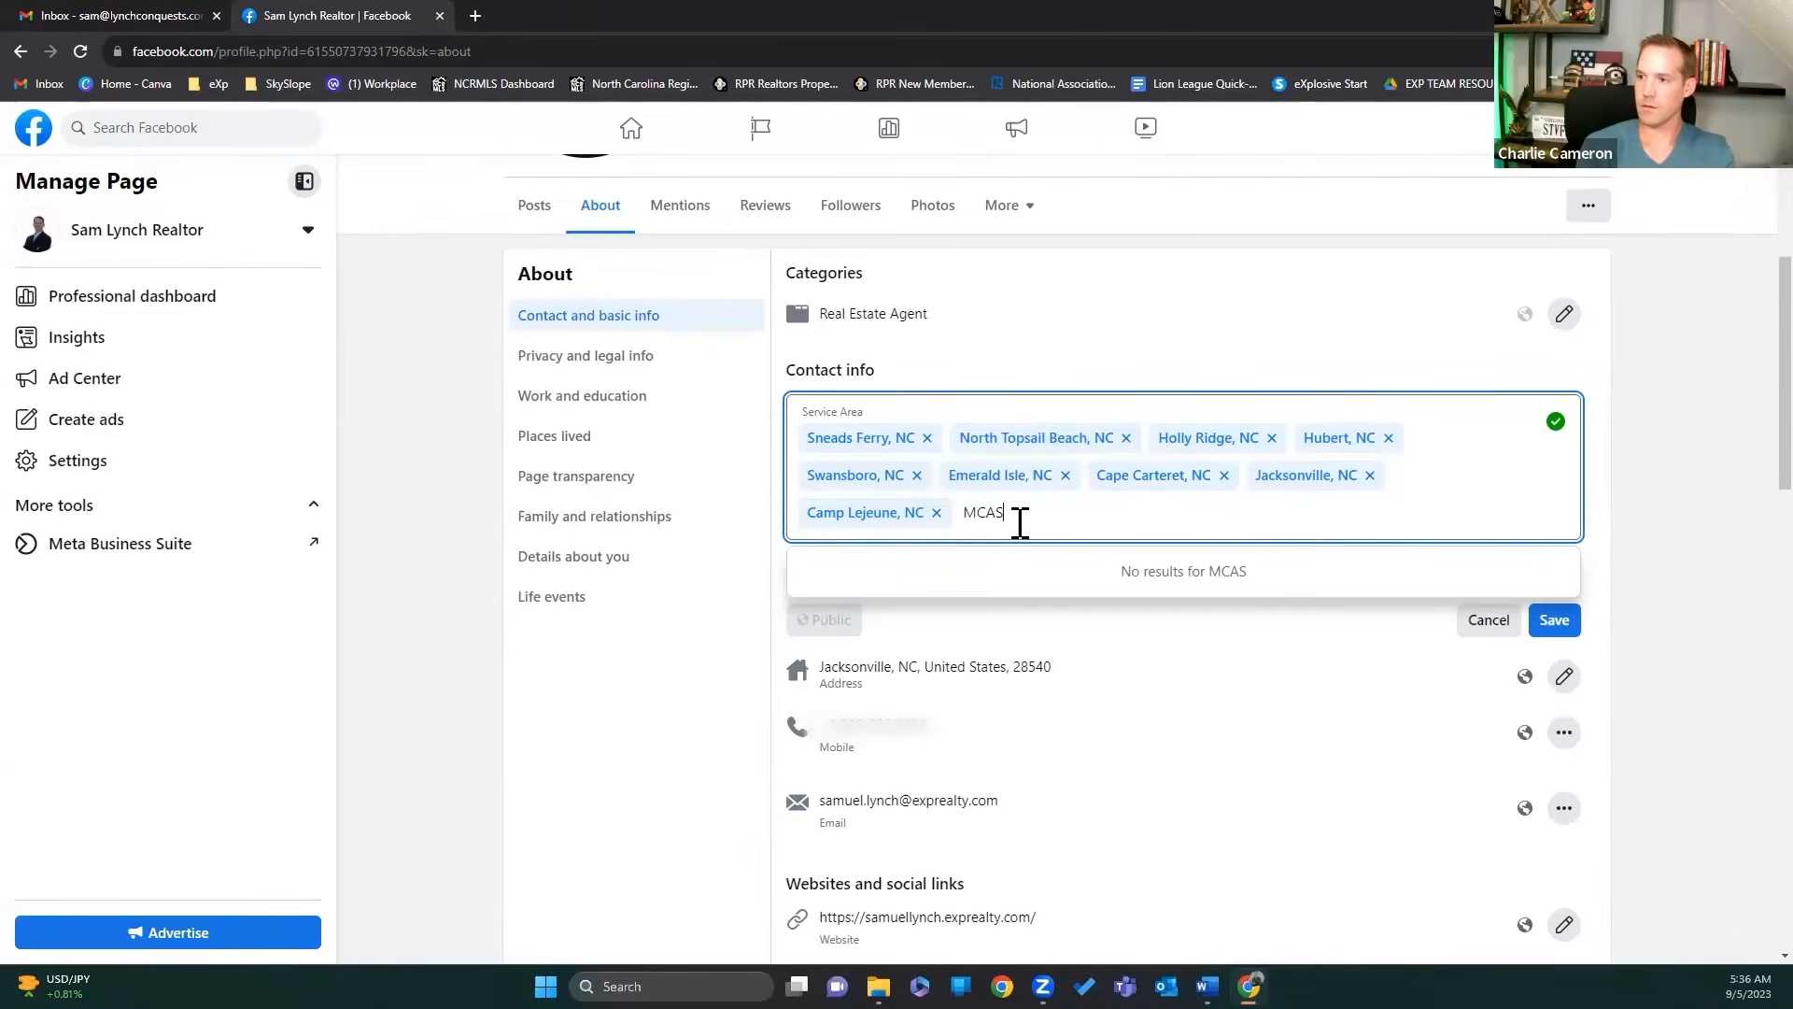
key("BackSpace")
key("BackSpace")
key("BackSpace")
key("BackSpace")
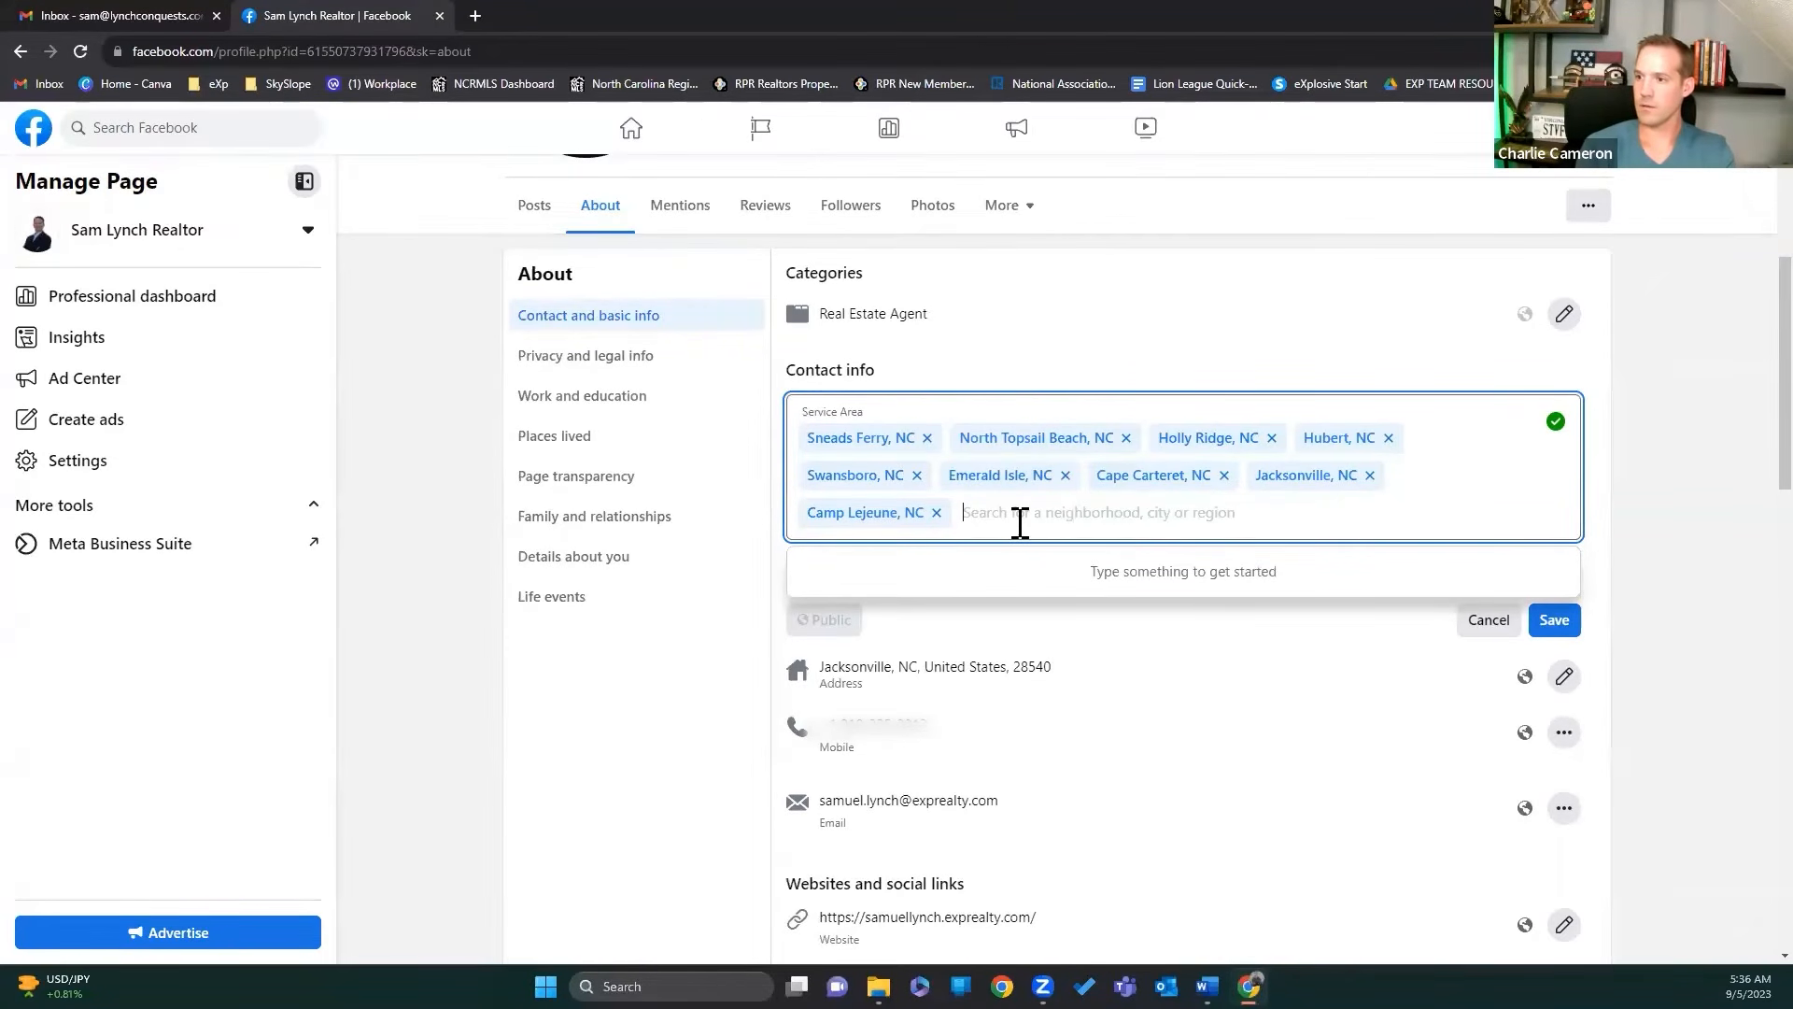
type("New")
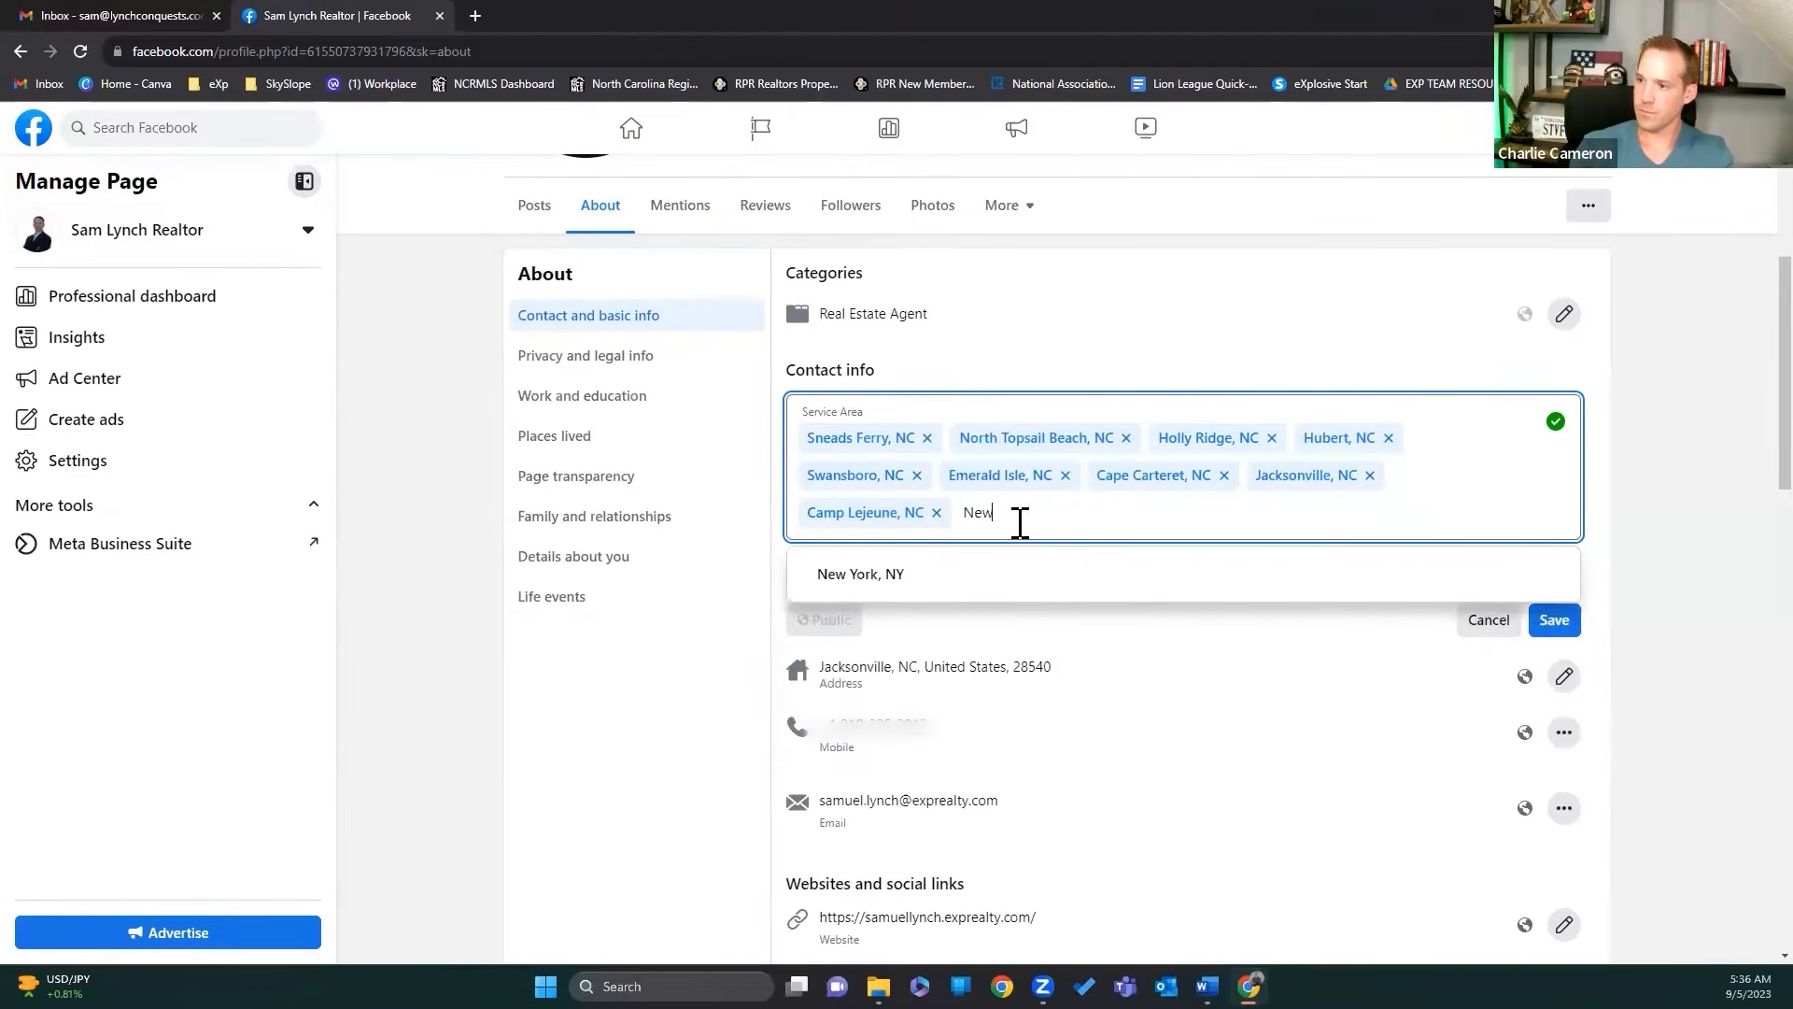
type(" r")
key("BackSpace")
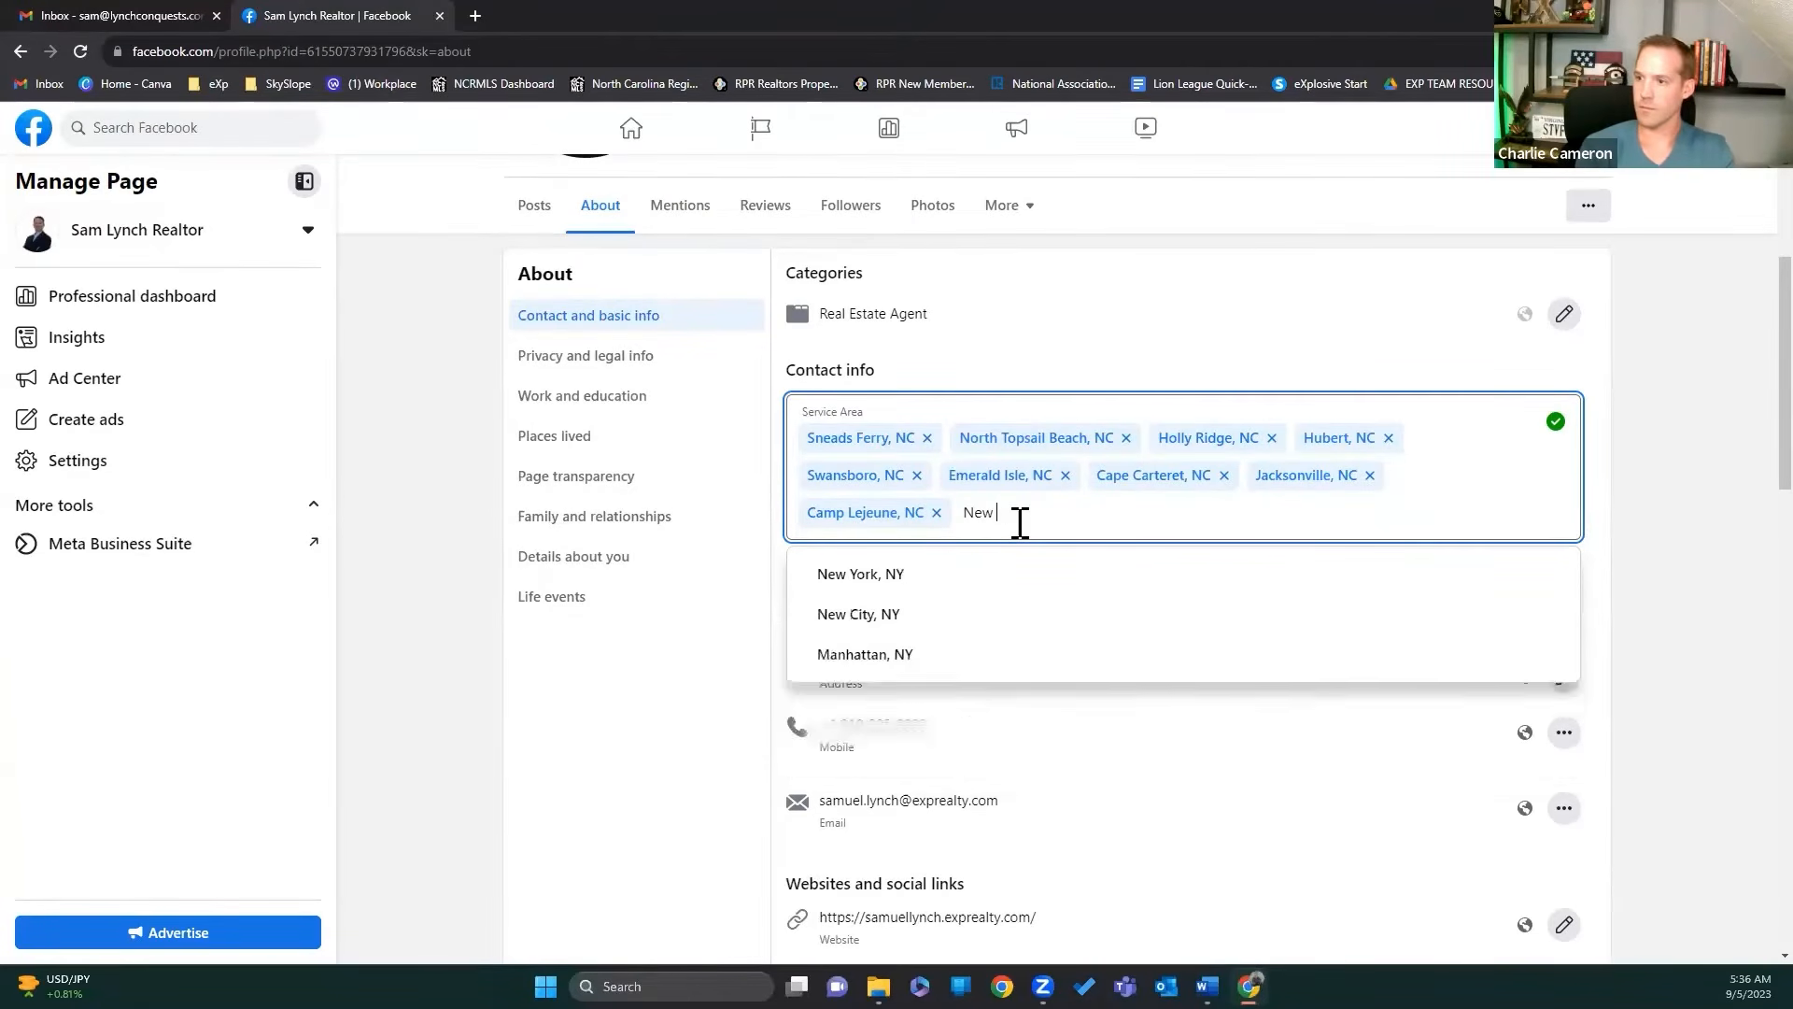
type("River")
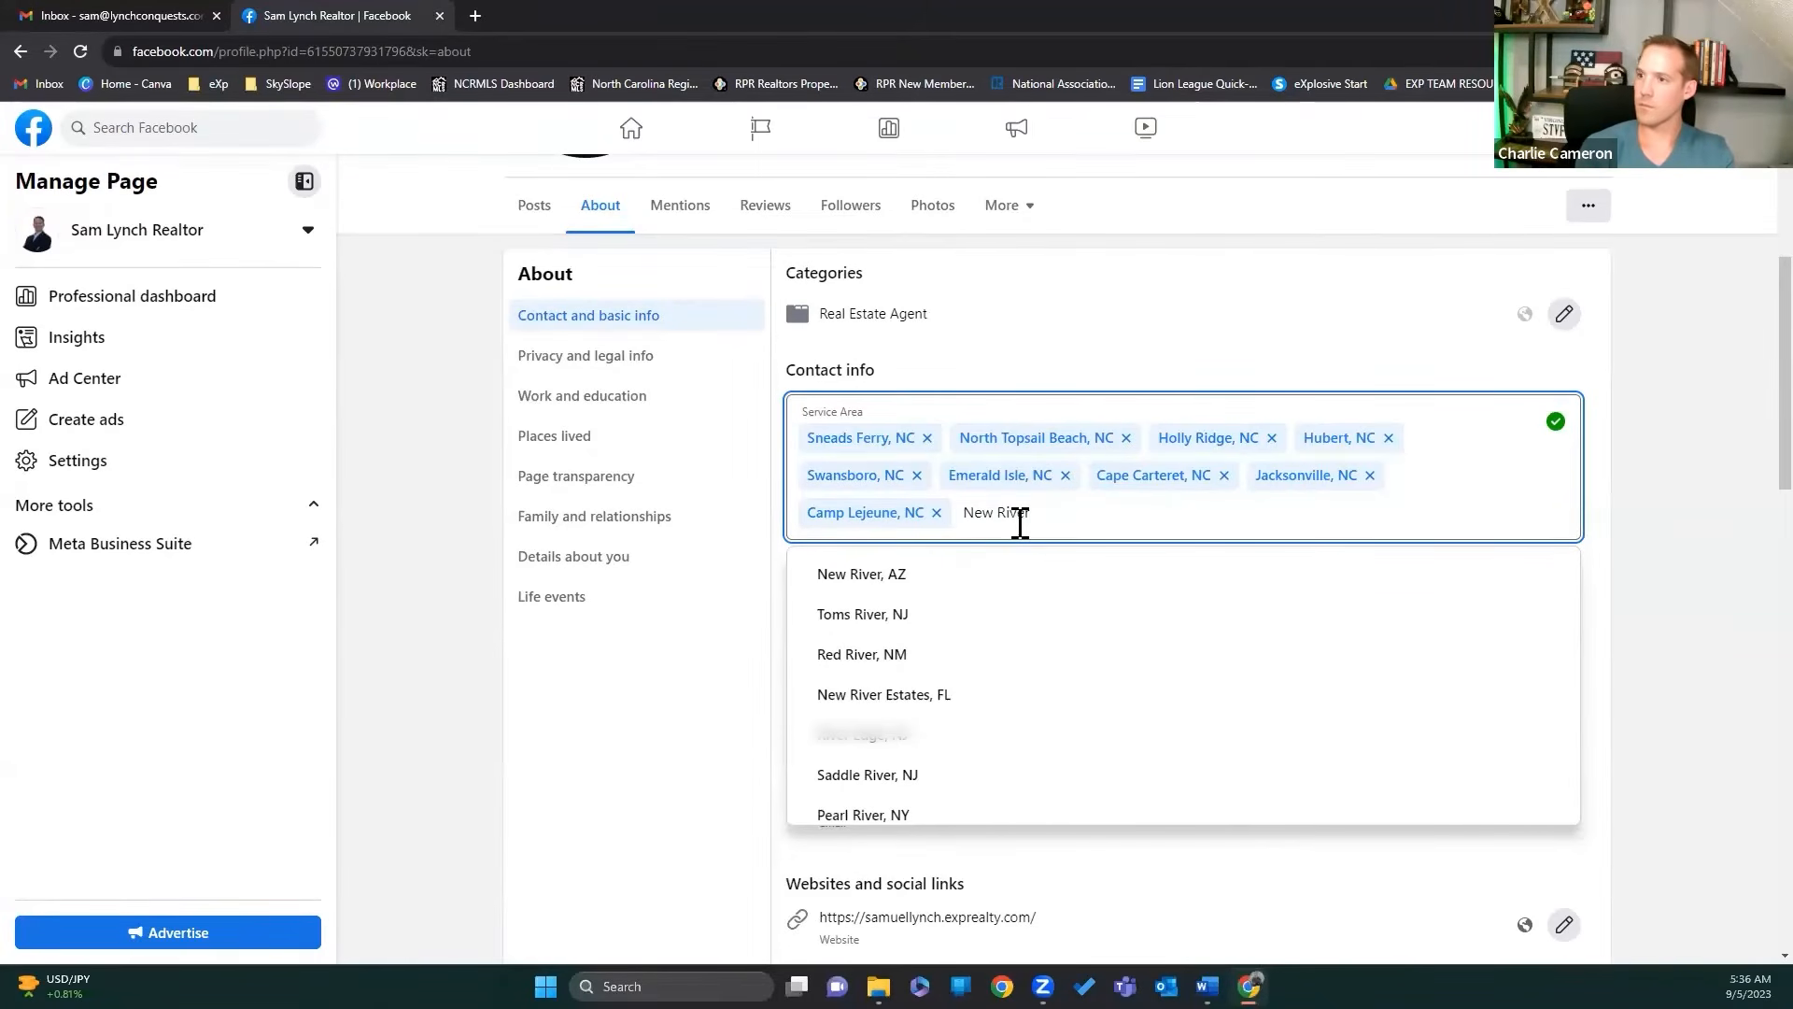
scroll(960, 733, "down", 2)
scroll(971, 653, "up", 2)
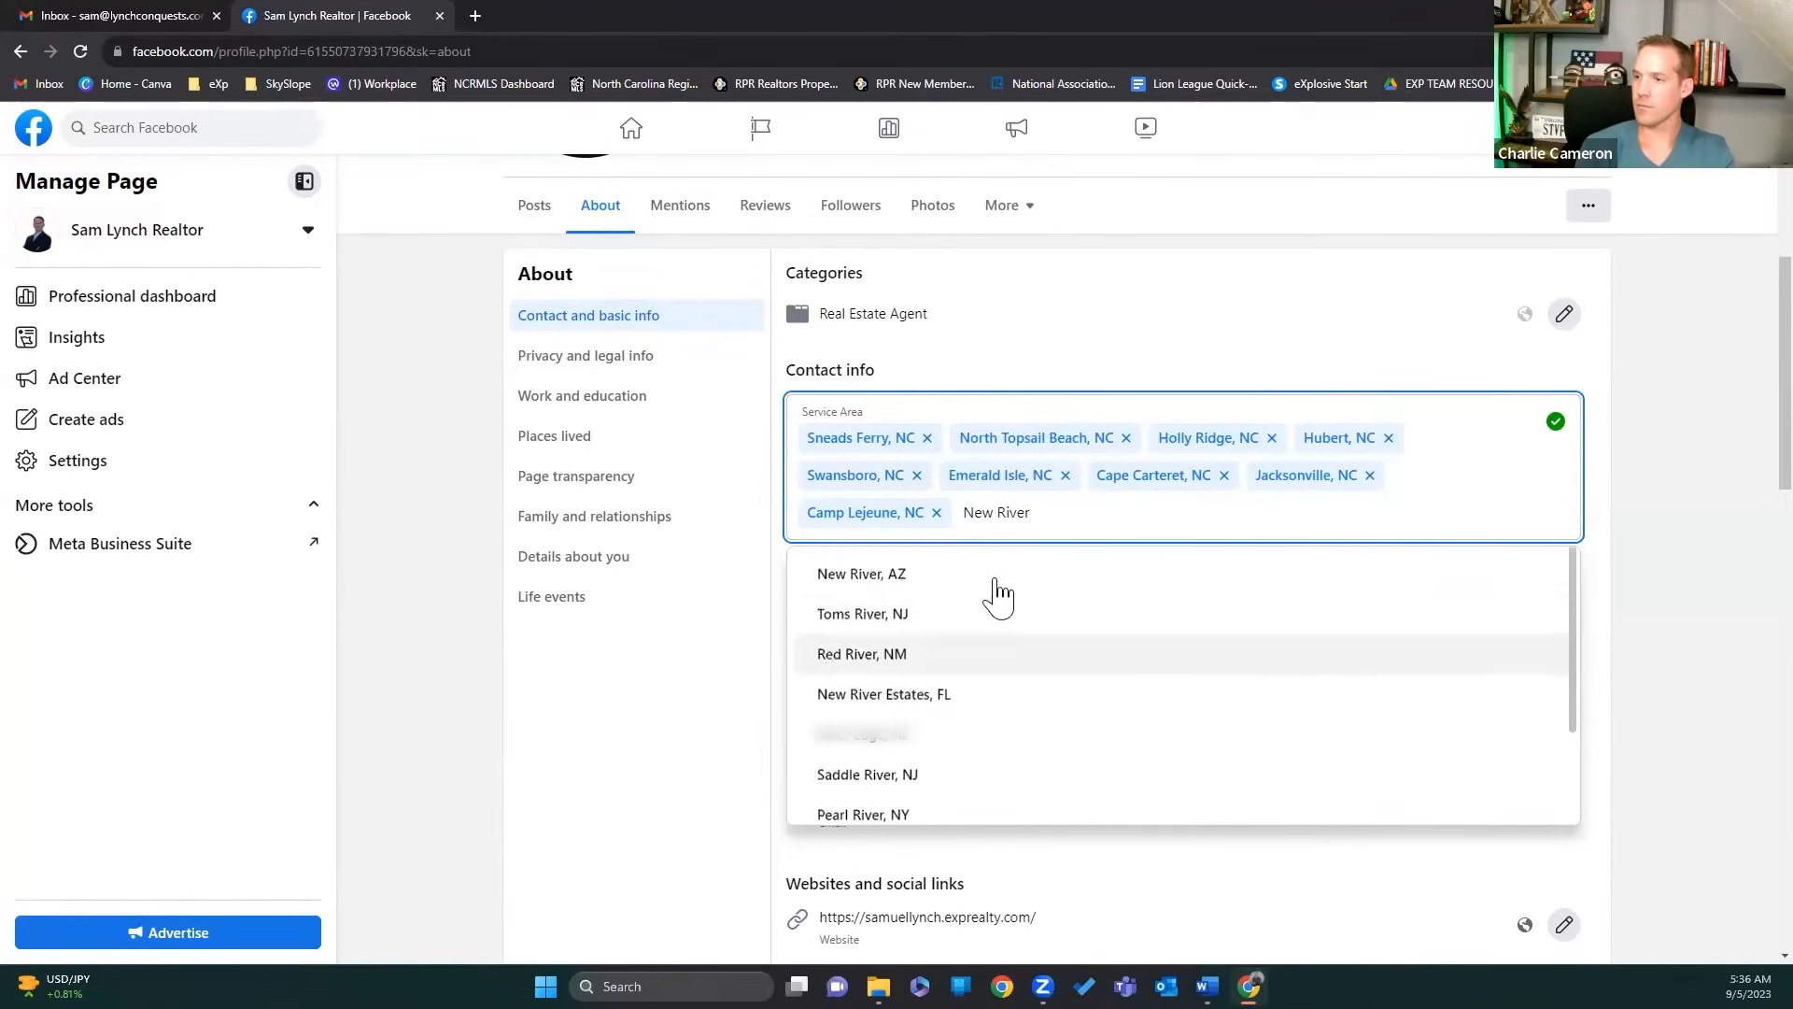
left_click_drag(1029, 515, 963, 512)
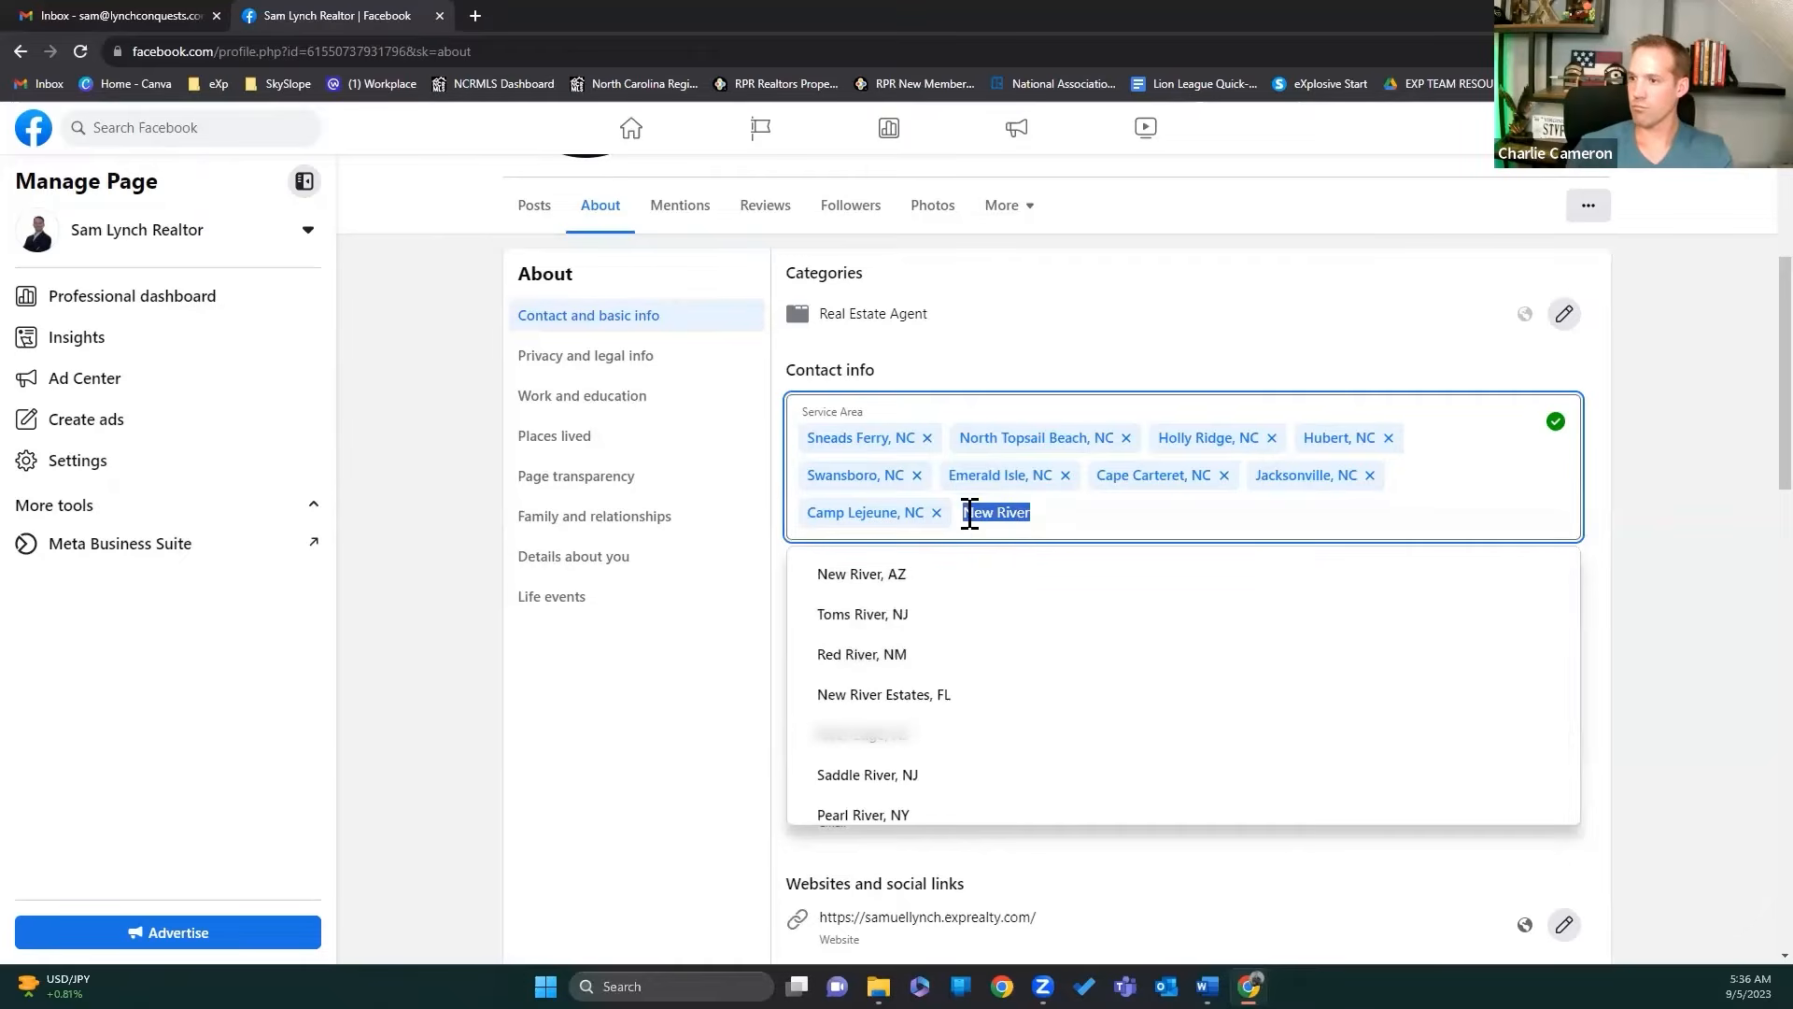
key("BackSpace")
type("Cherr")
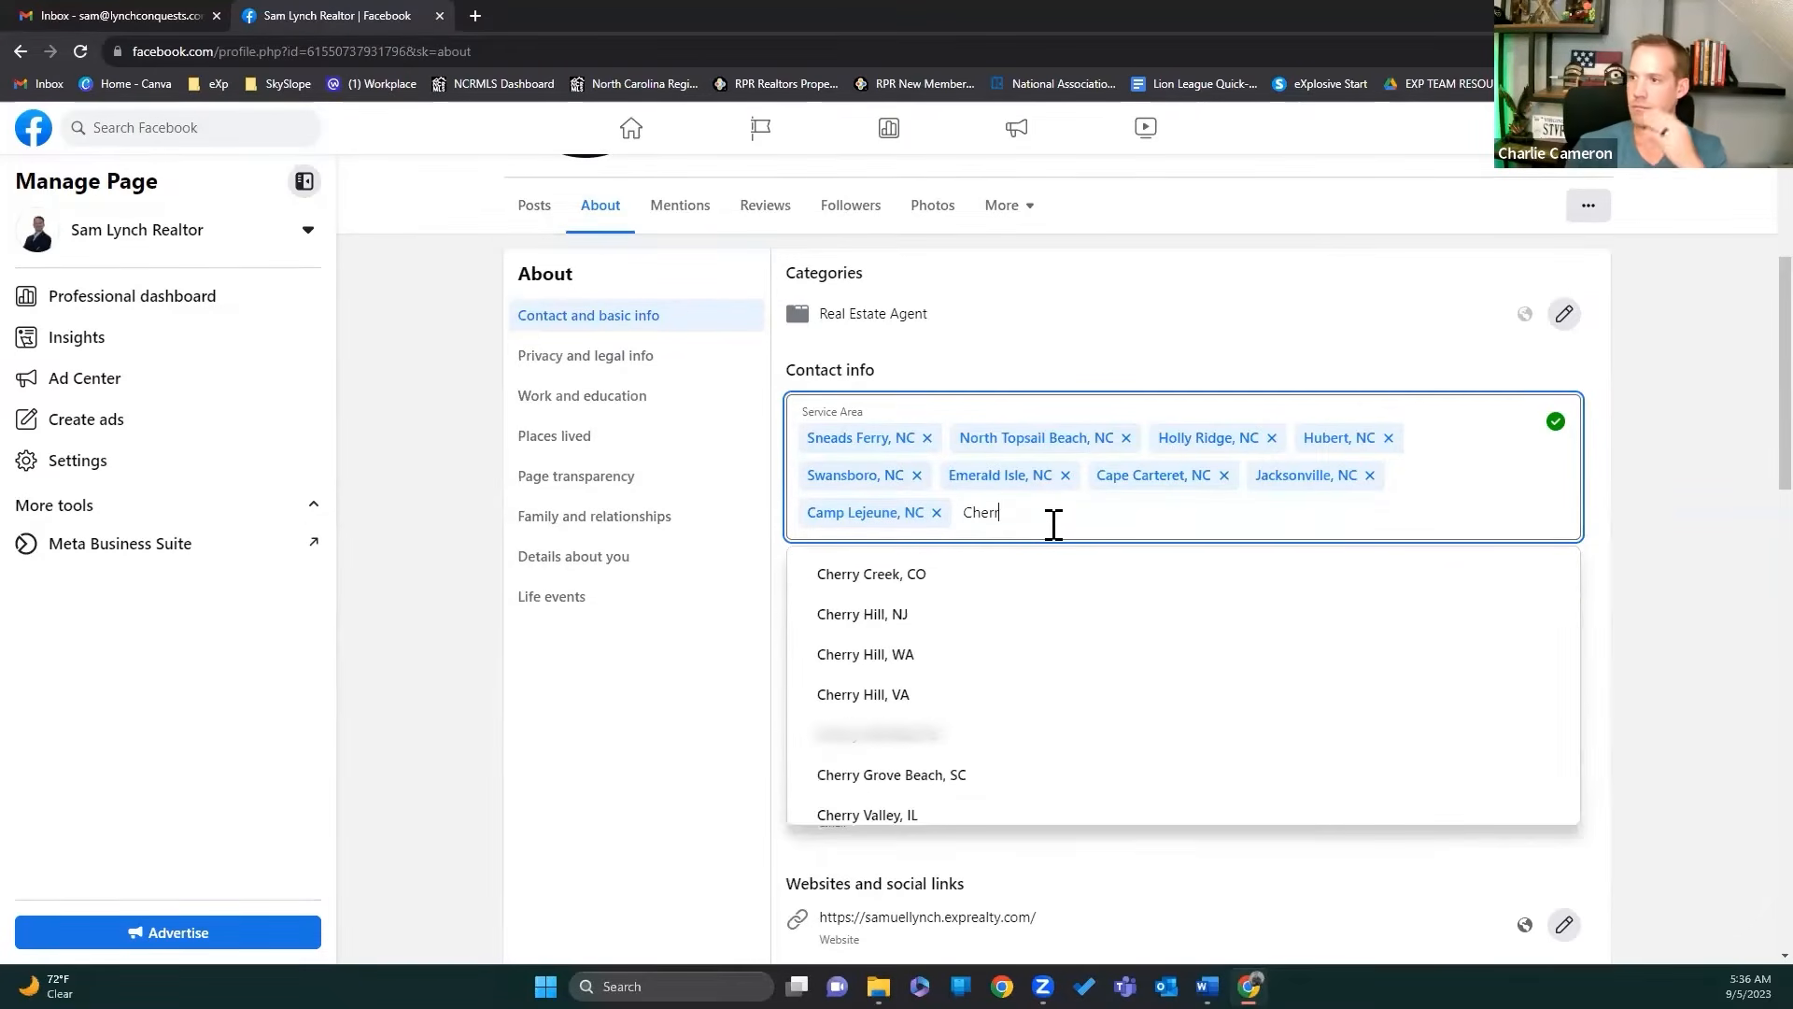
type("y Poi")
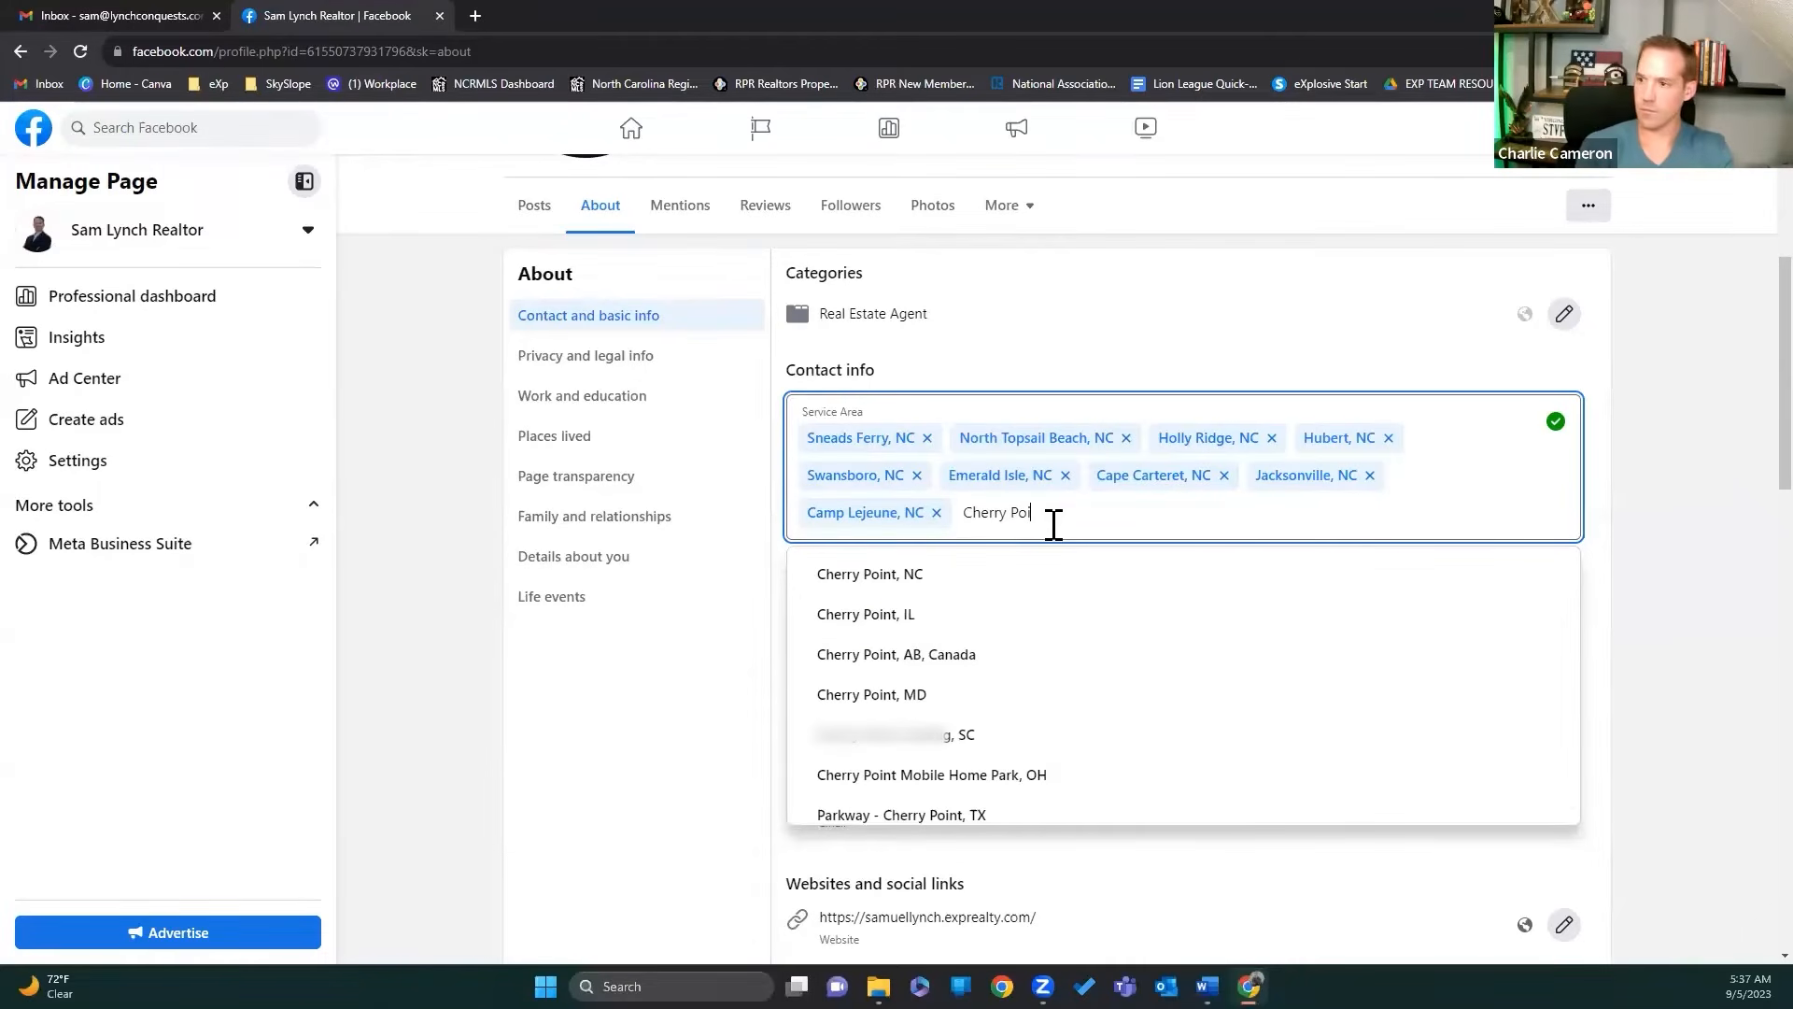
left_click(878, 576)
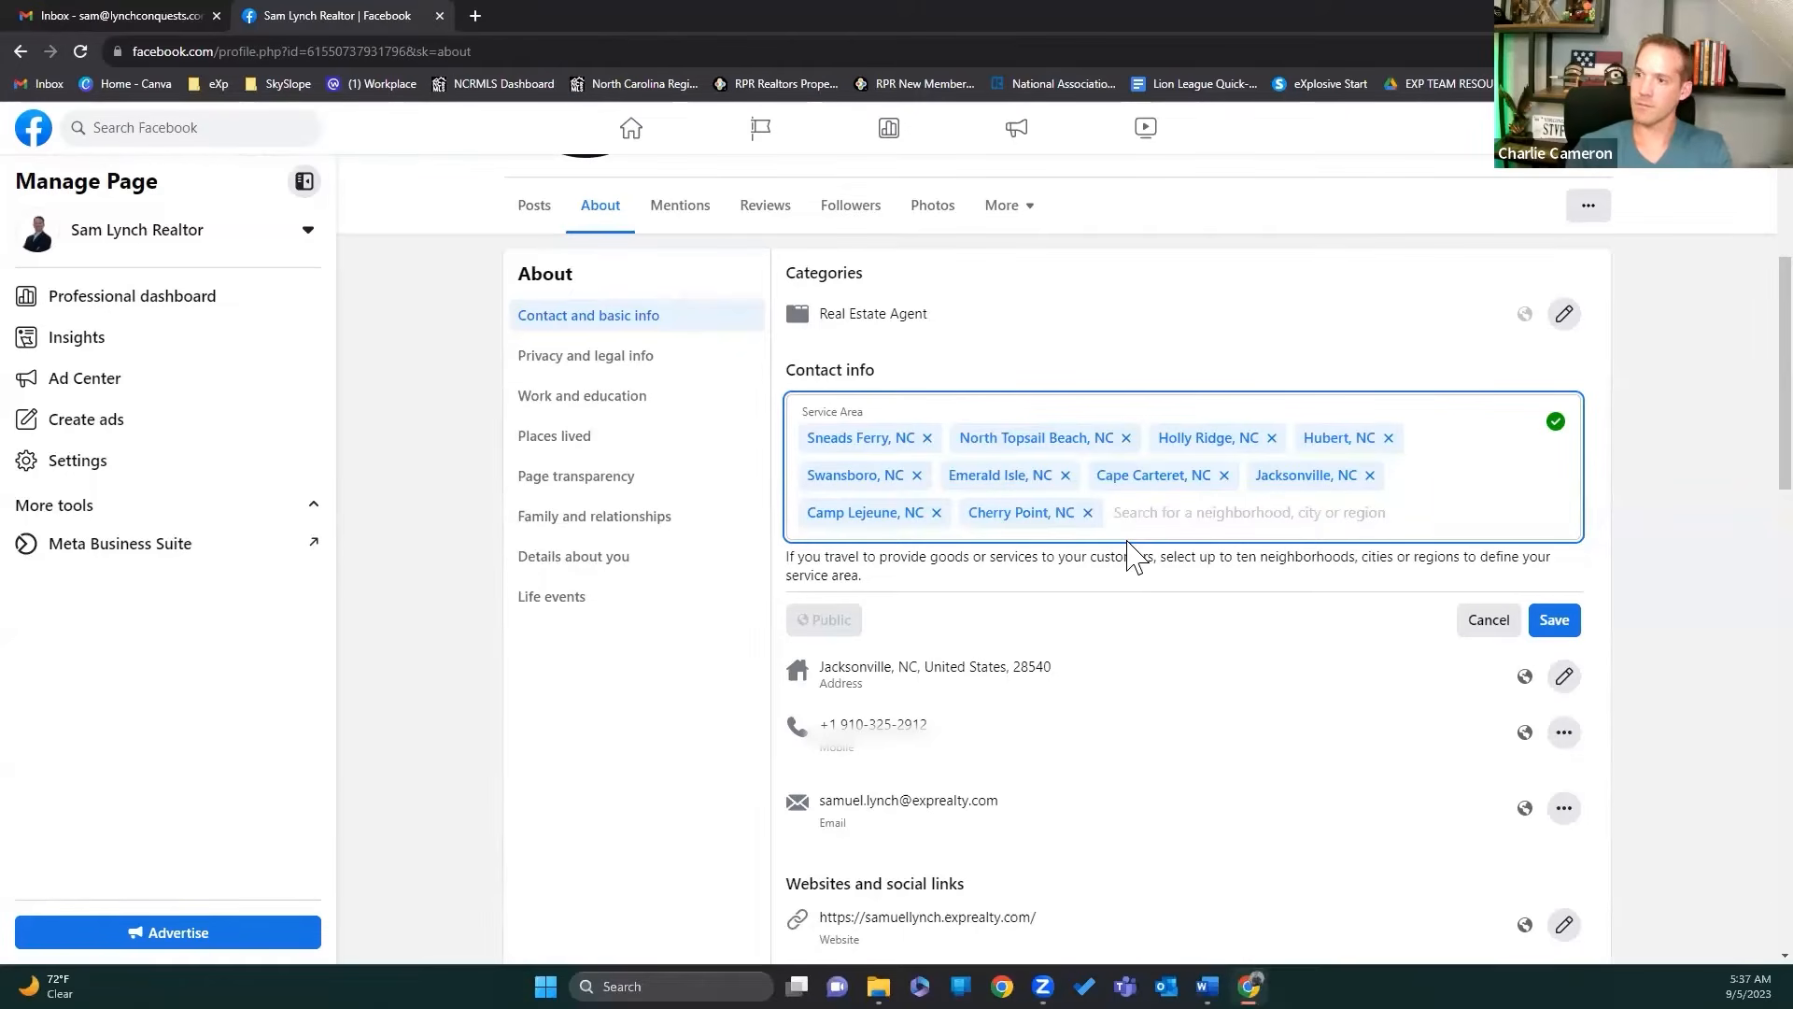
Step: Drop the extra Richlands, NC attempt and save the ten-town service area
type("Ri")
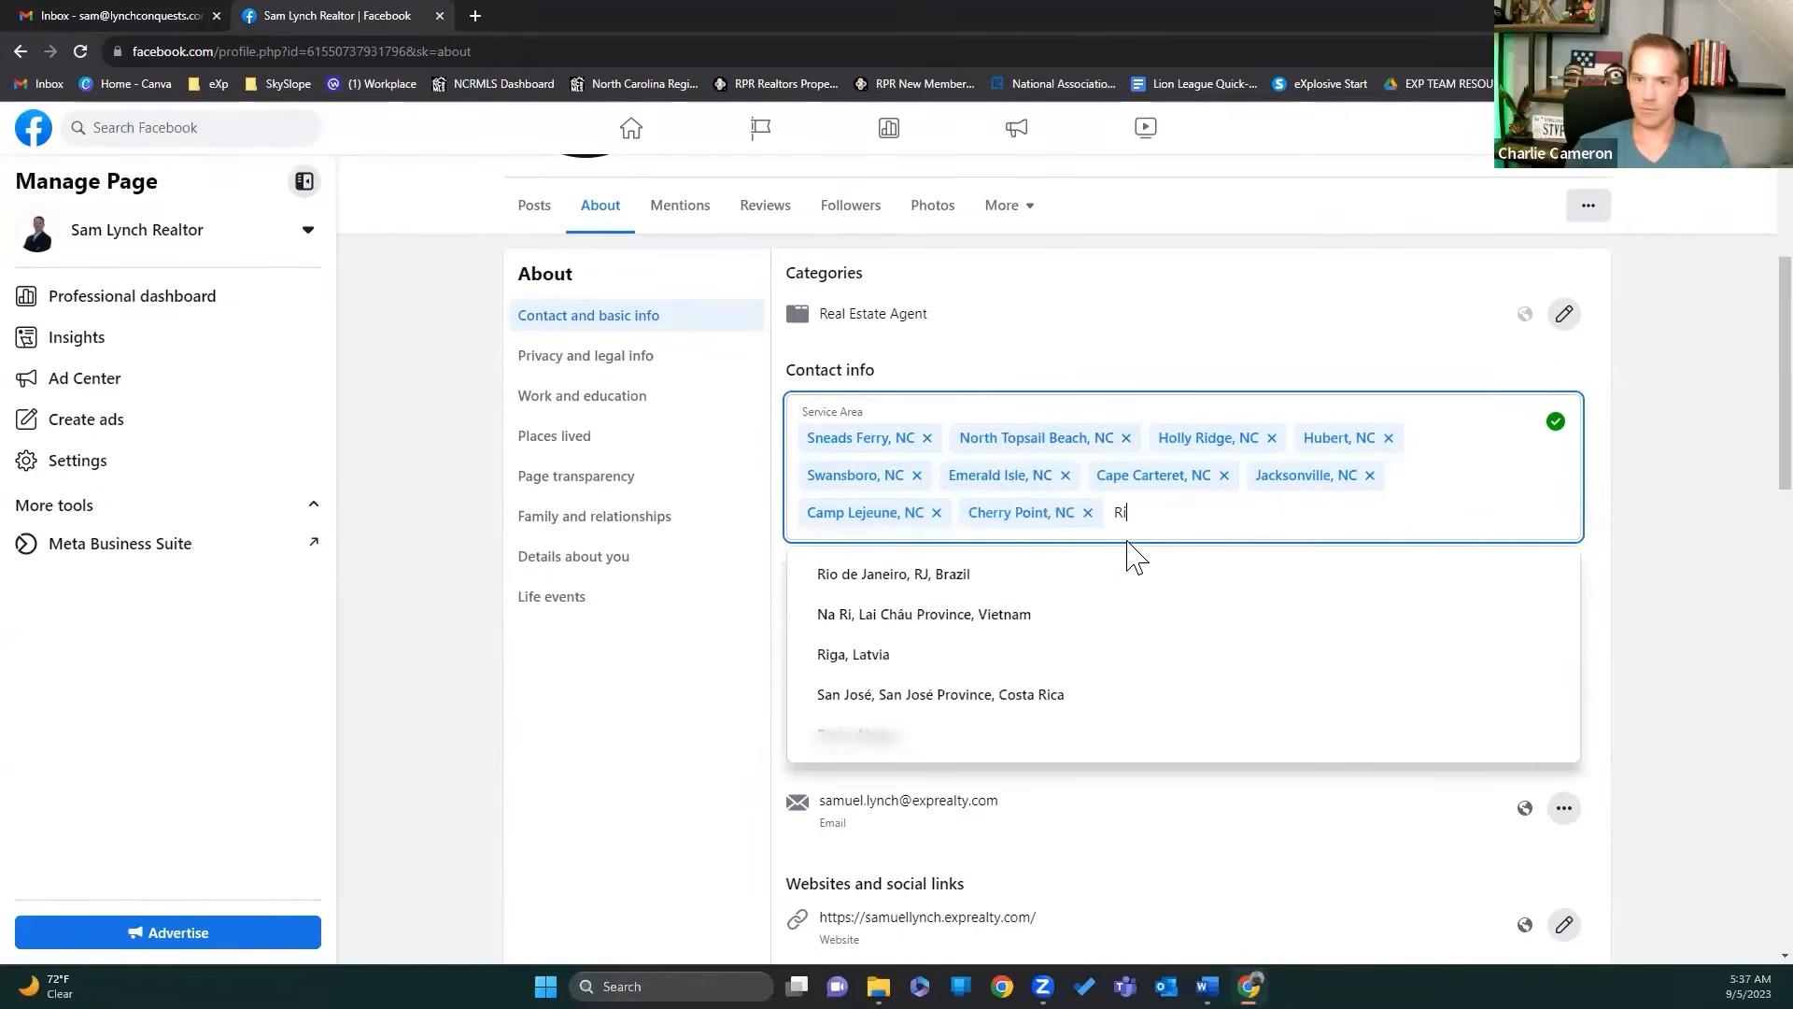
type("chlands")
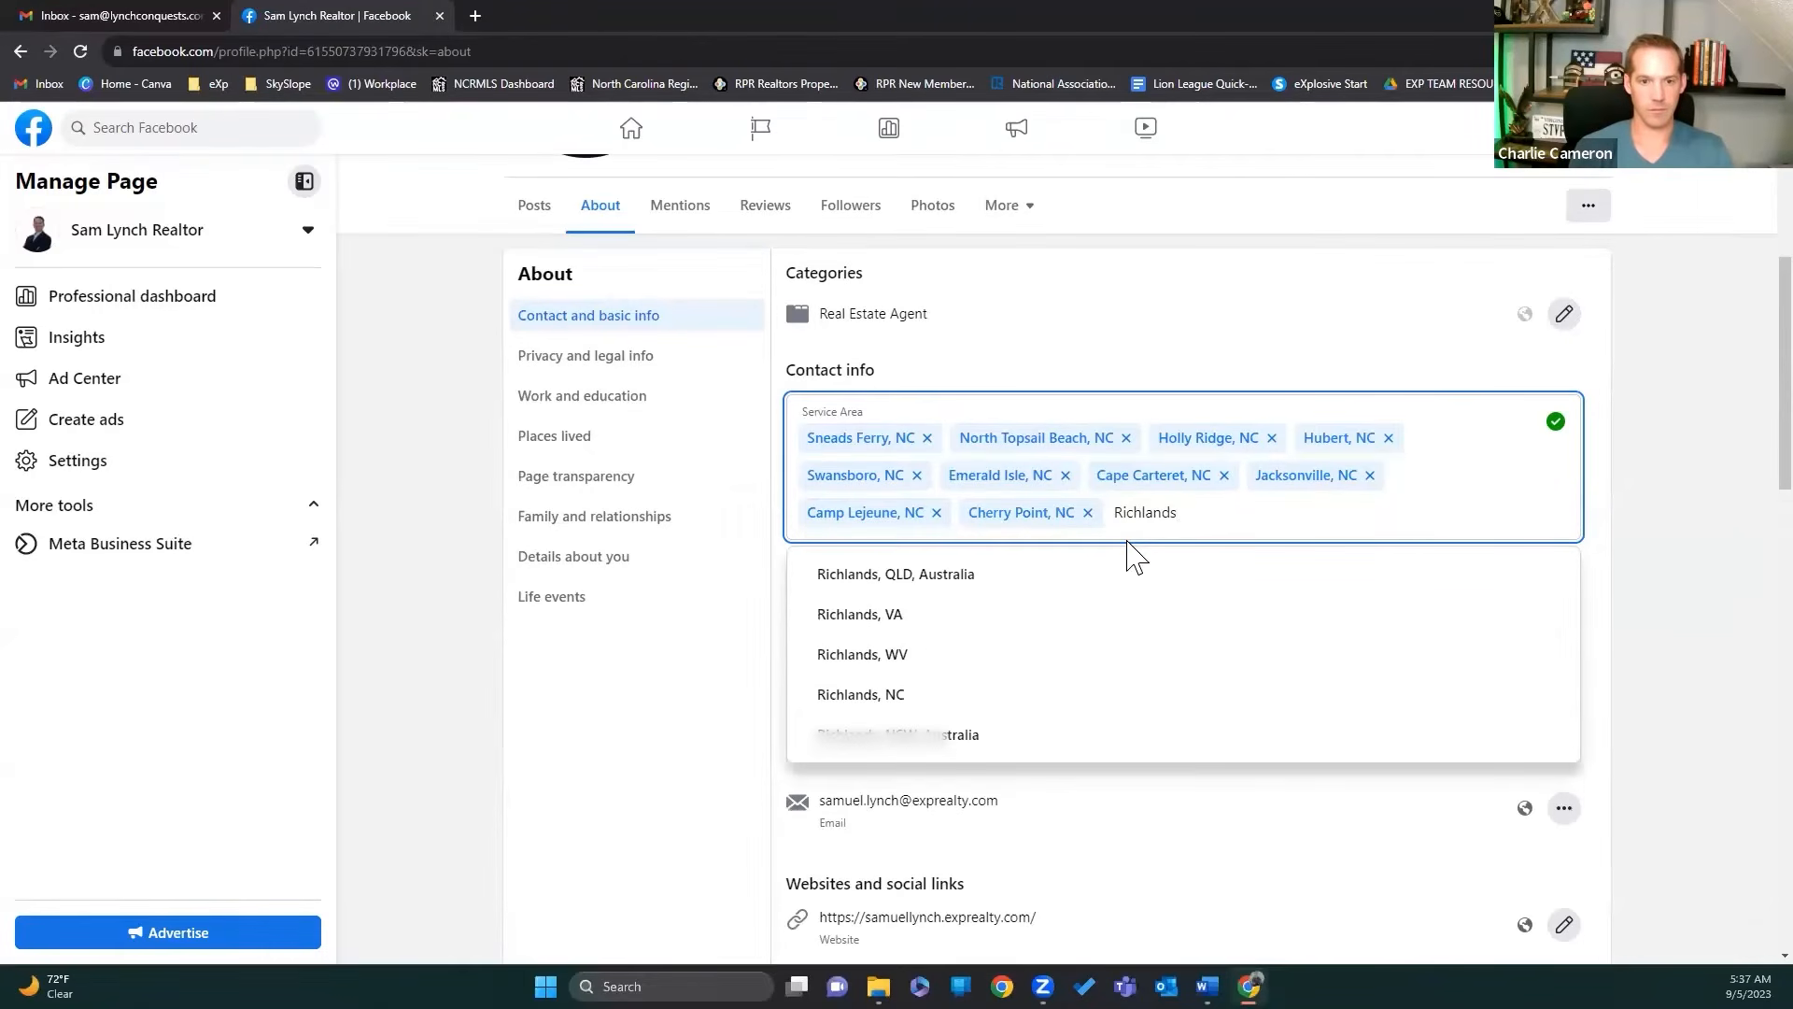
left_click(905, 694)
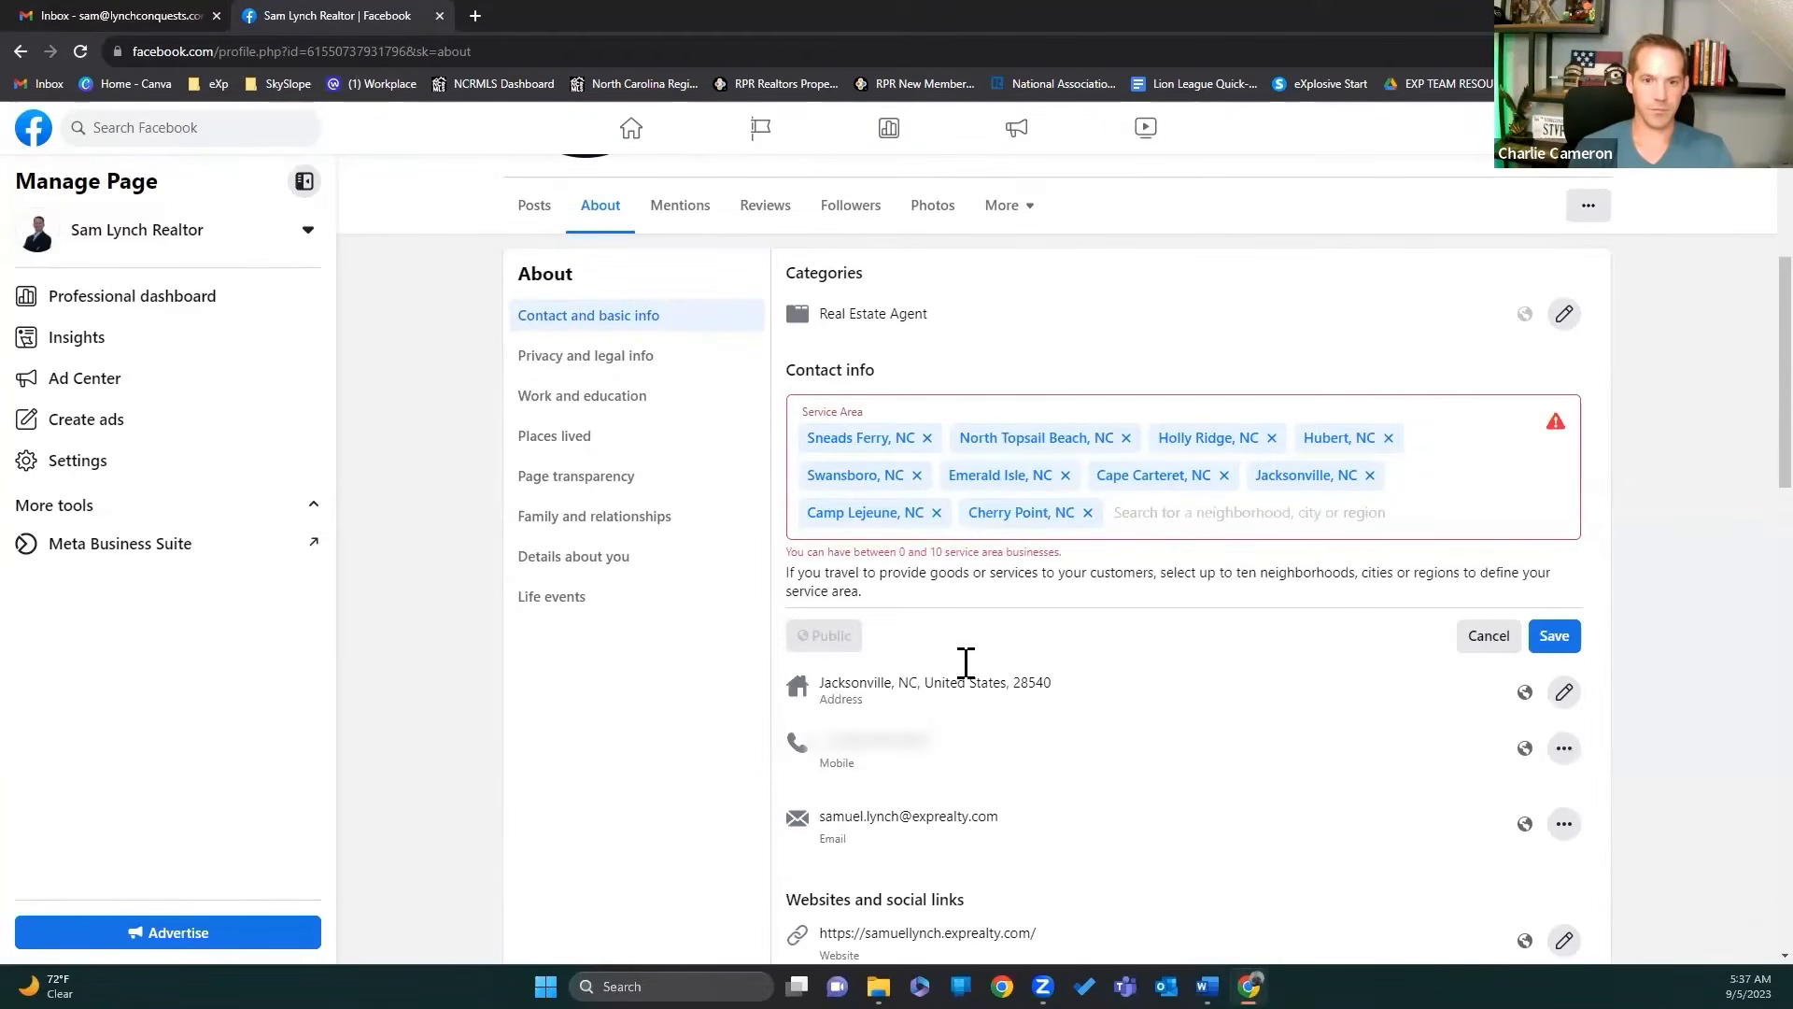
left_click(1201, 519)
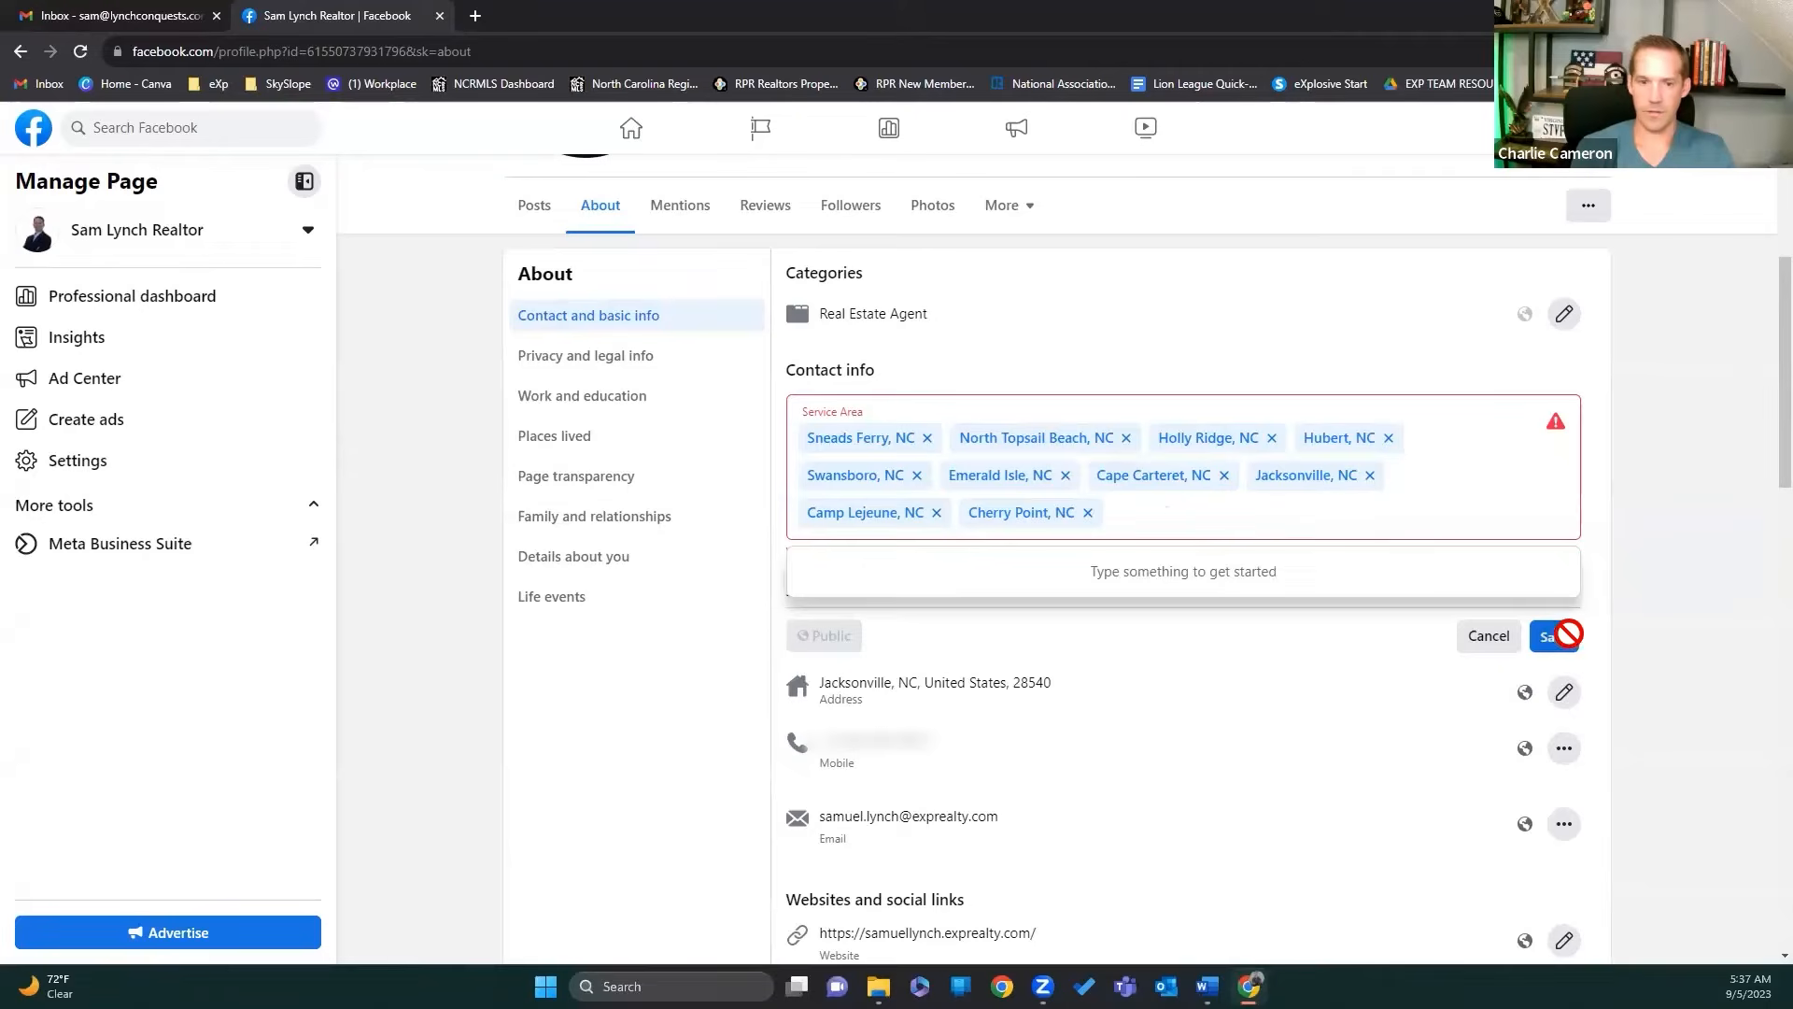
left_click(1554, 638)
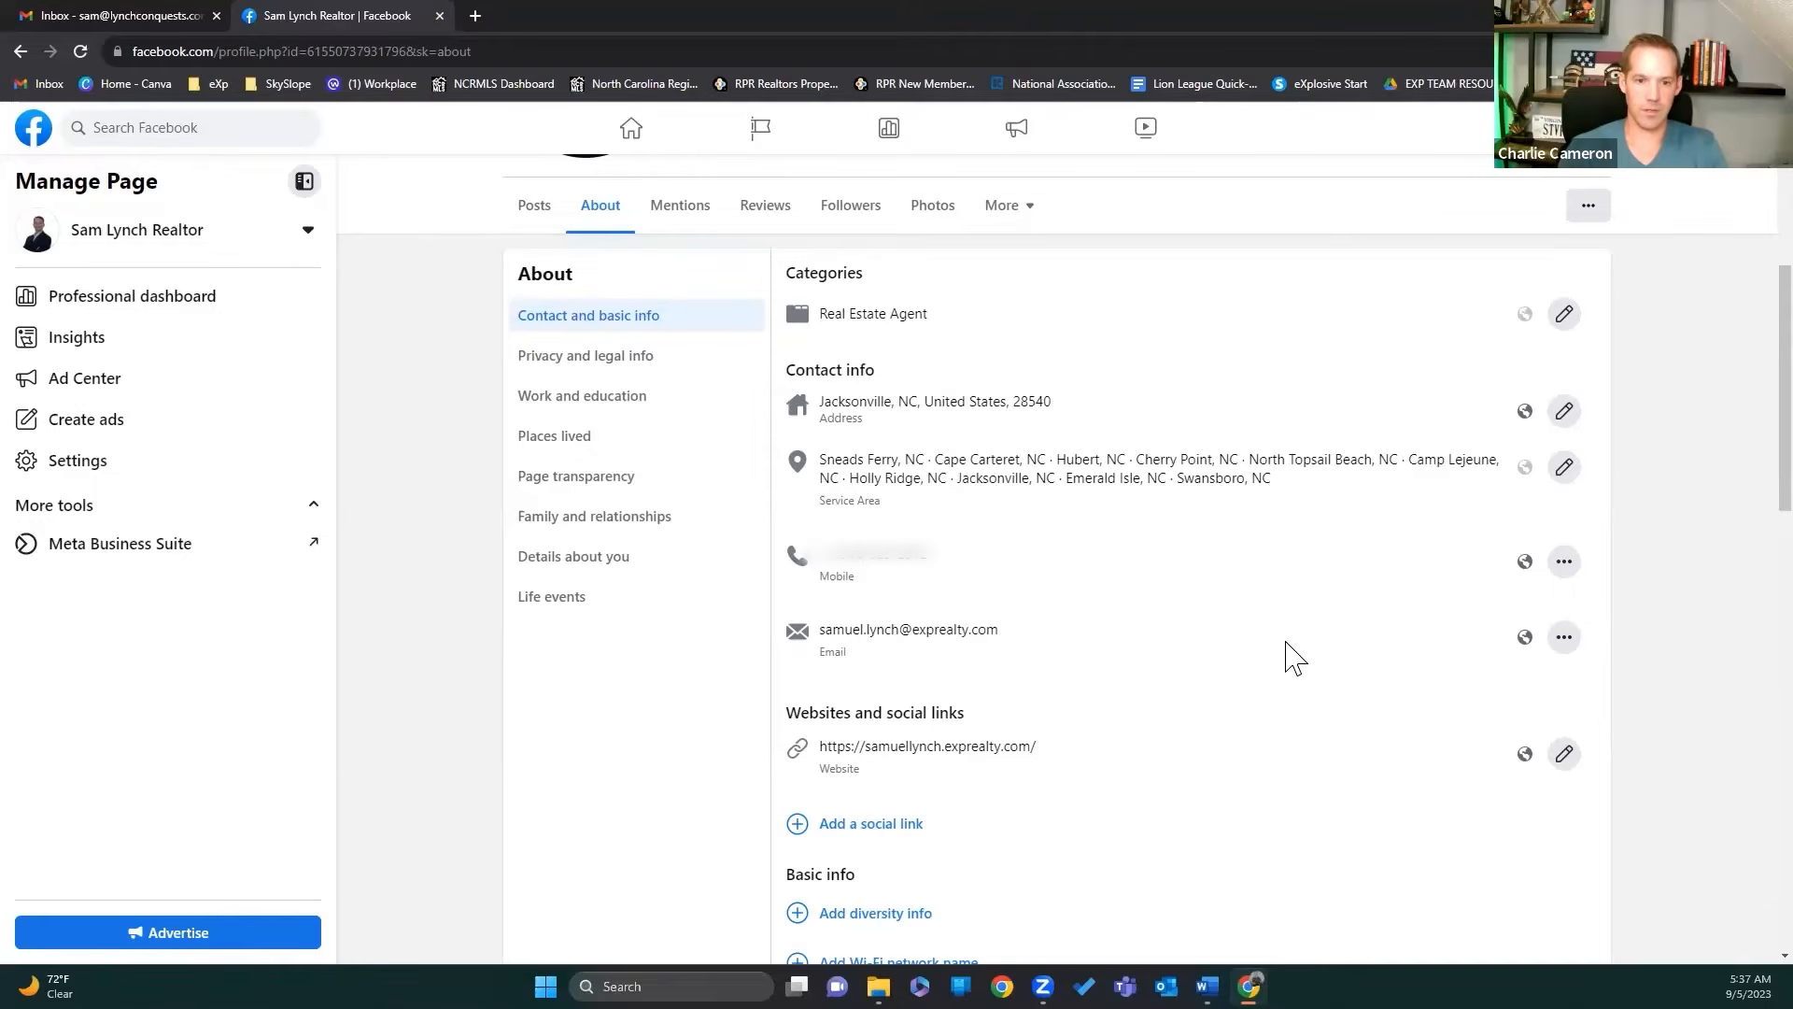
Step: Go through Privacy and legal info to the About tab's Work and education section
left_click(665, 372)
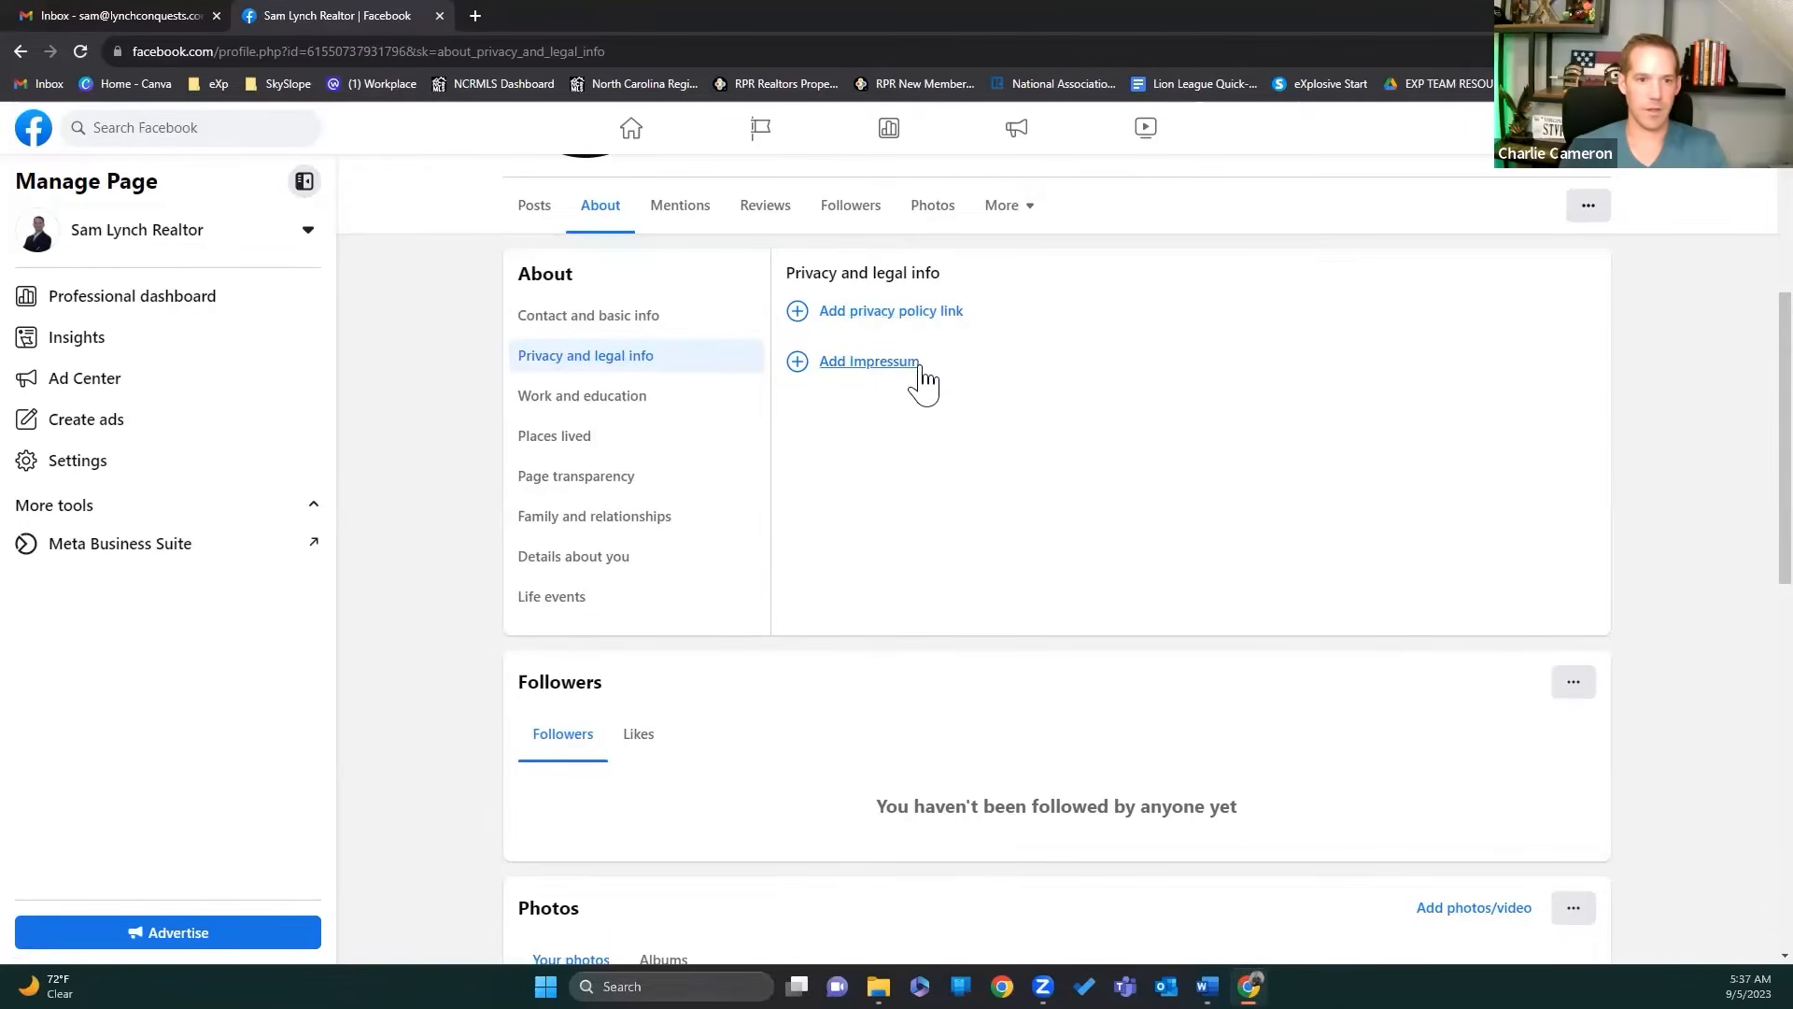
left_click(605, 400)
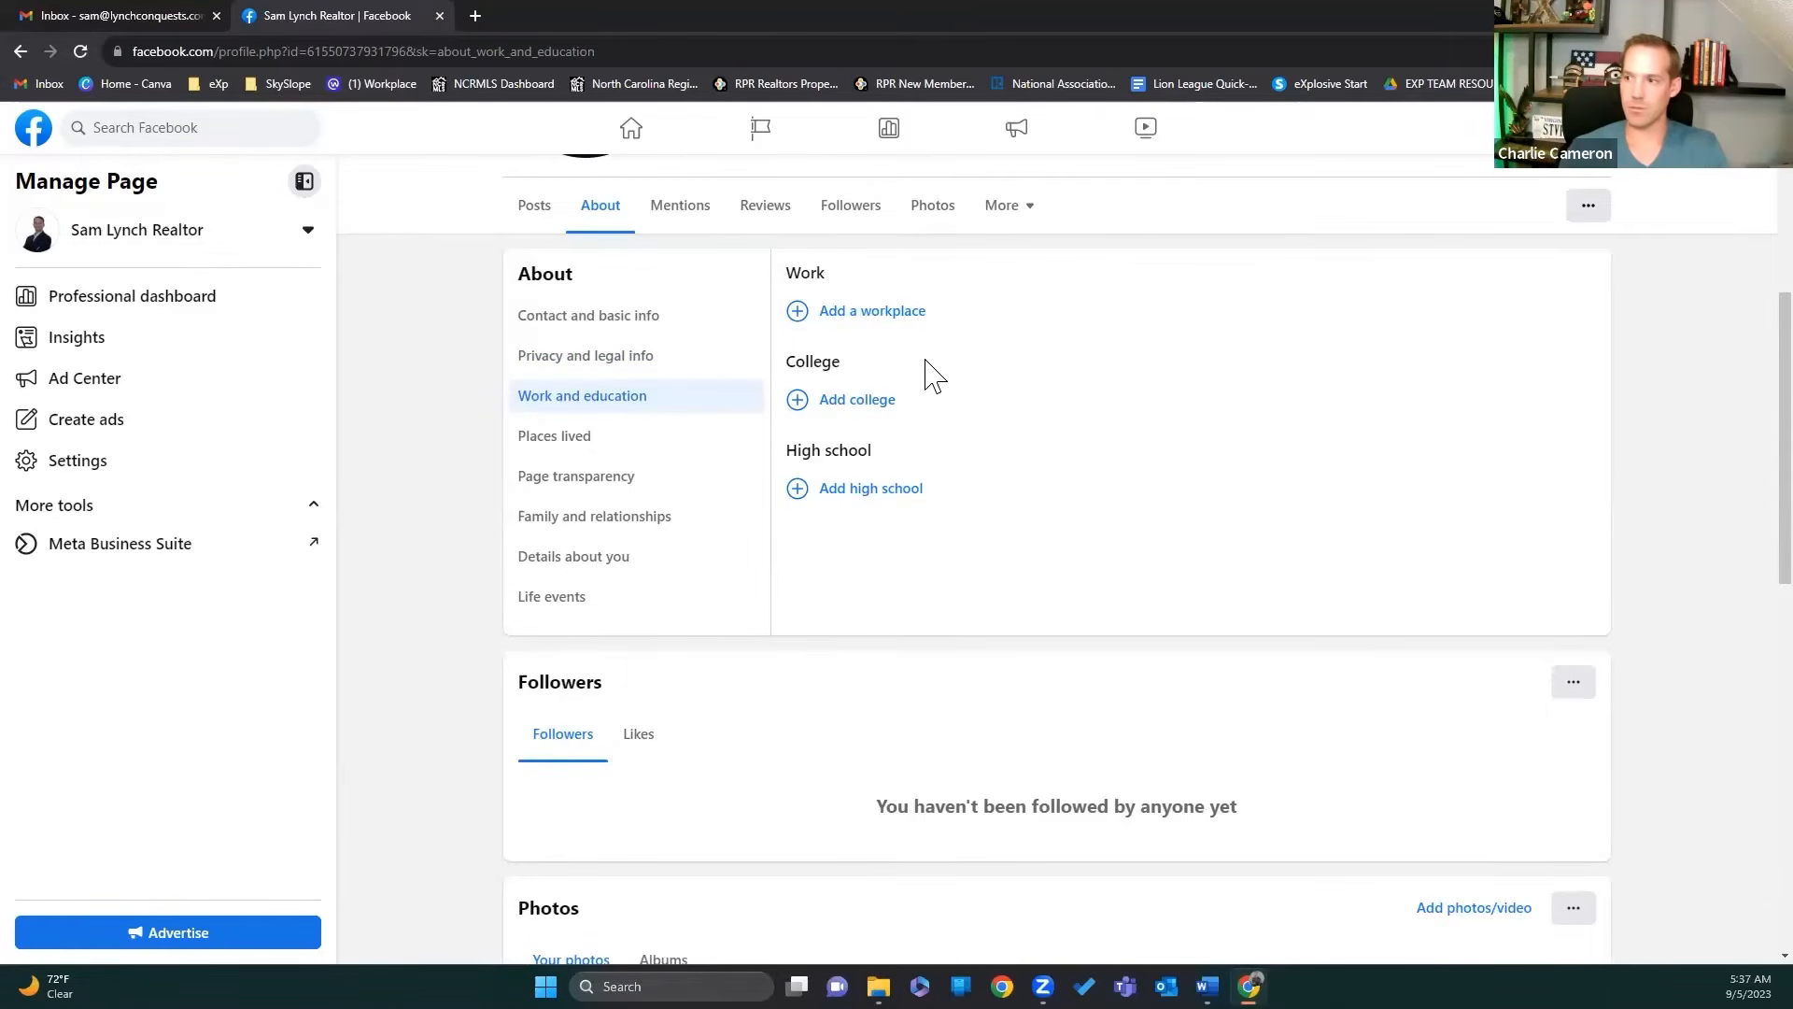
Step: Add a workplace with company eXp Realty and position Real estate broker
left_click(895, 313)
left_click(928, 323)
type("exp")
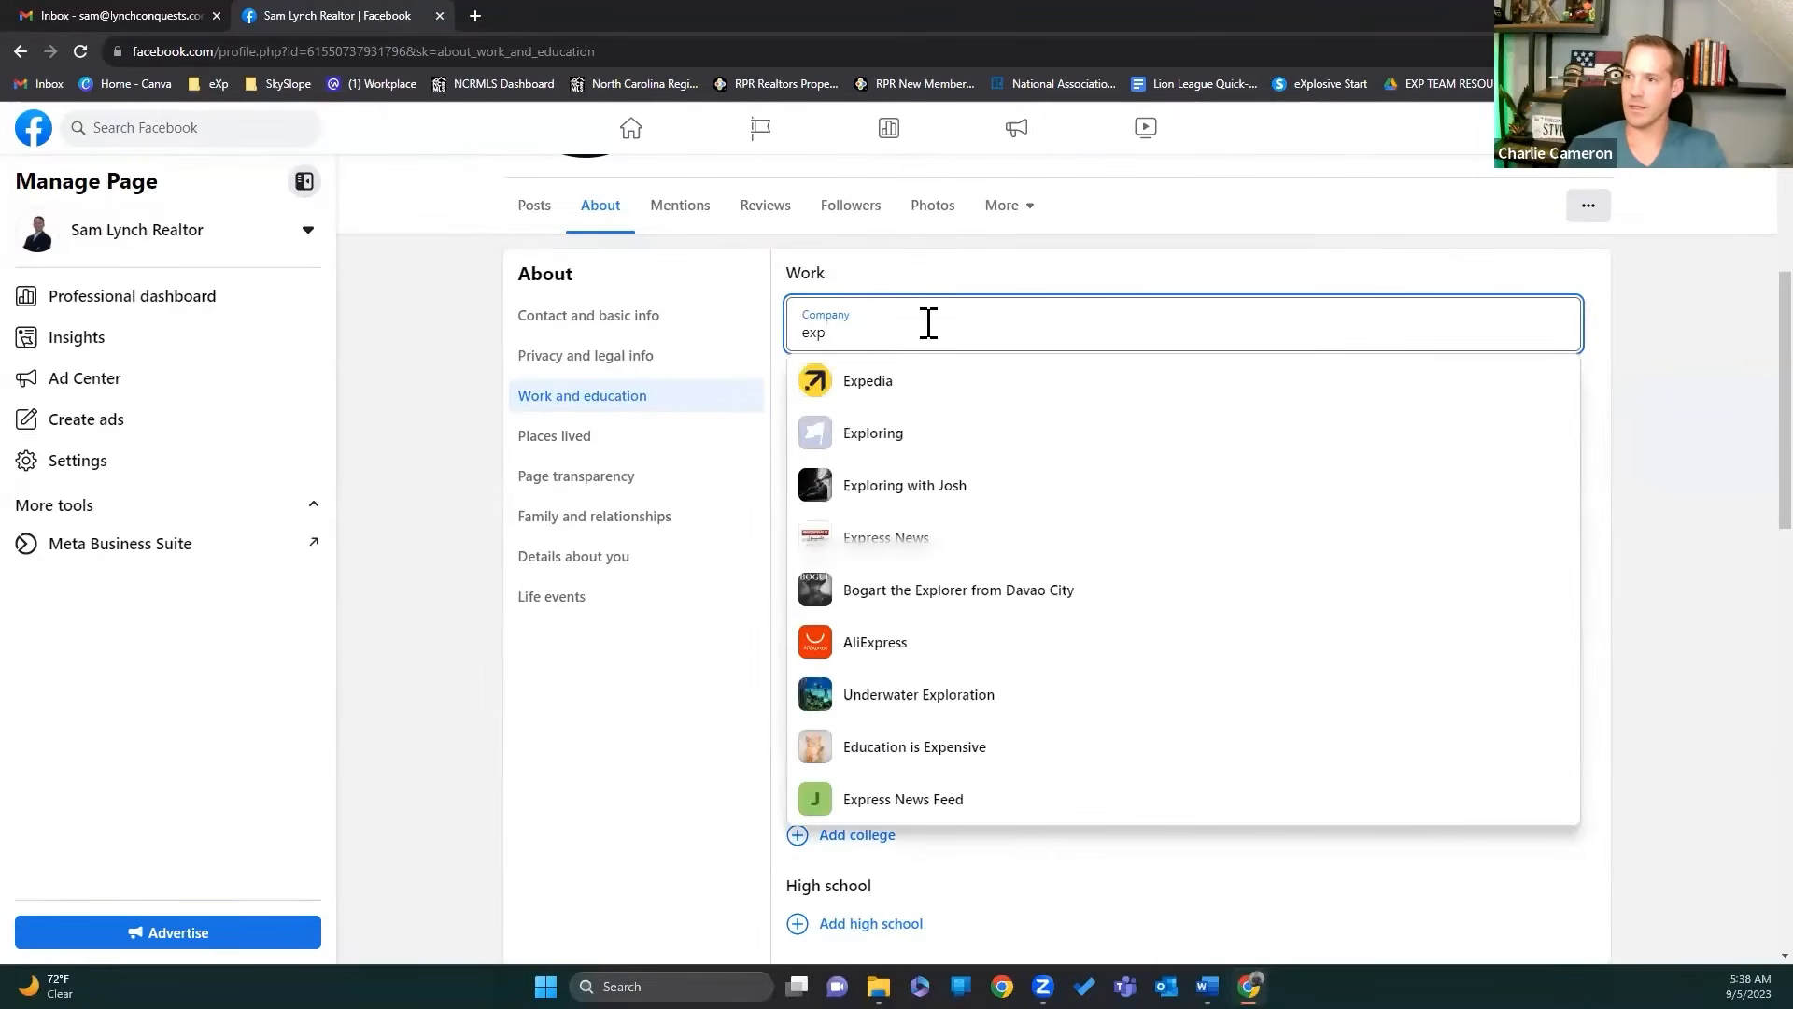
type("t")
key("BackSpace")
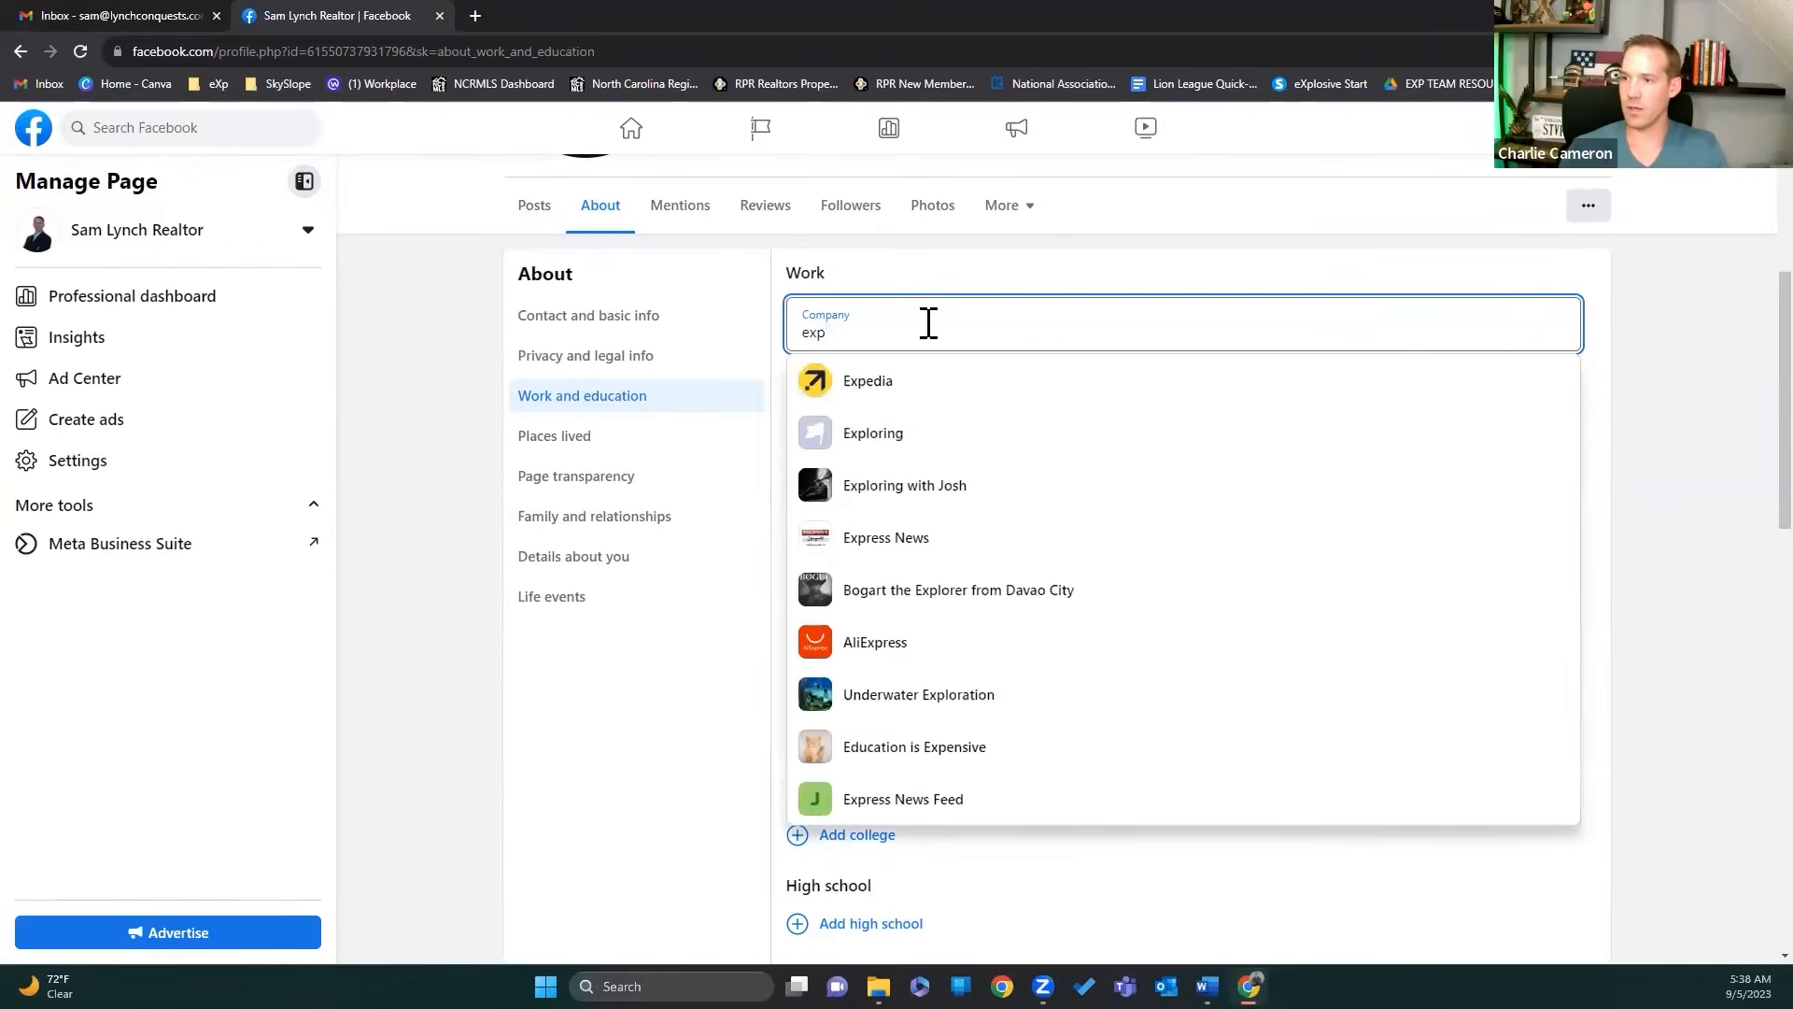
type("rea")
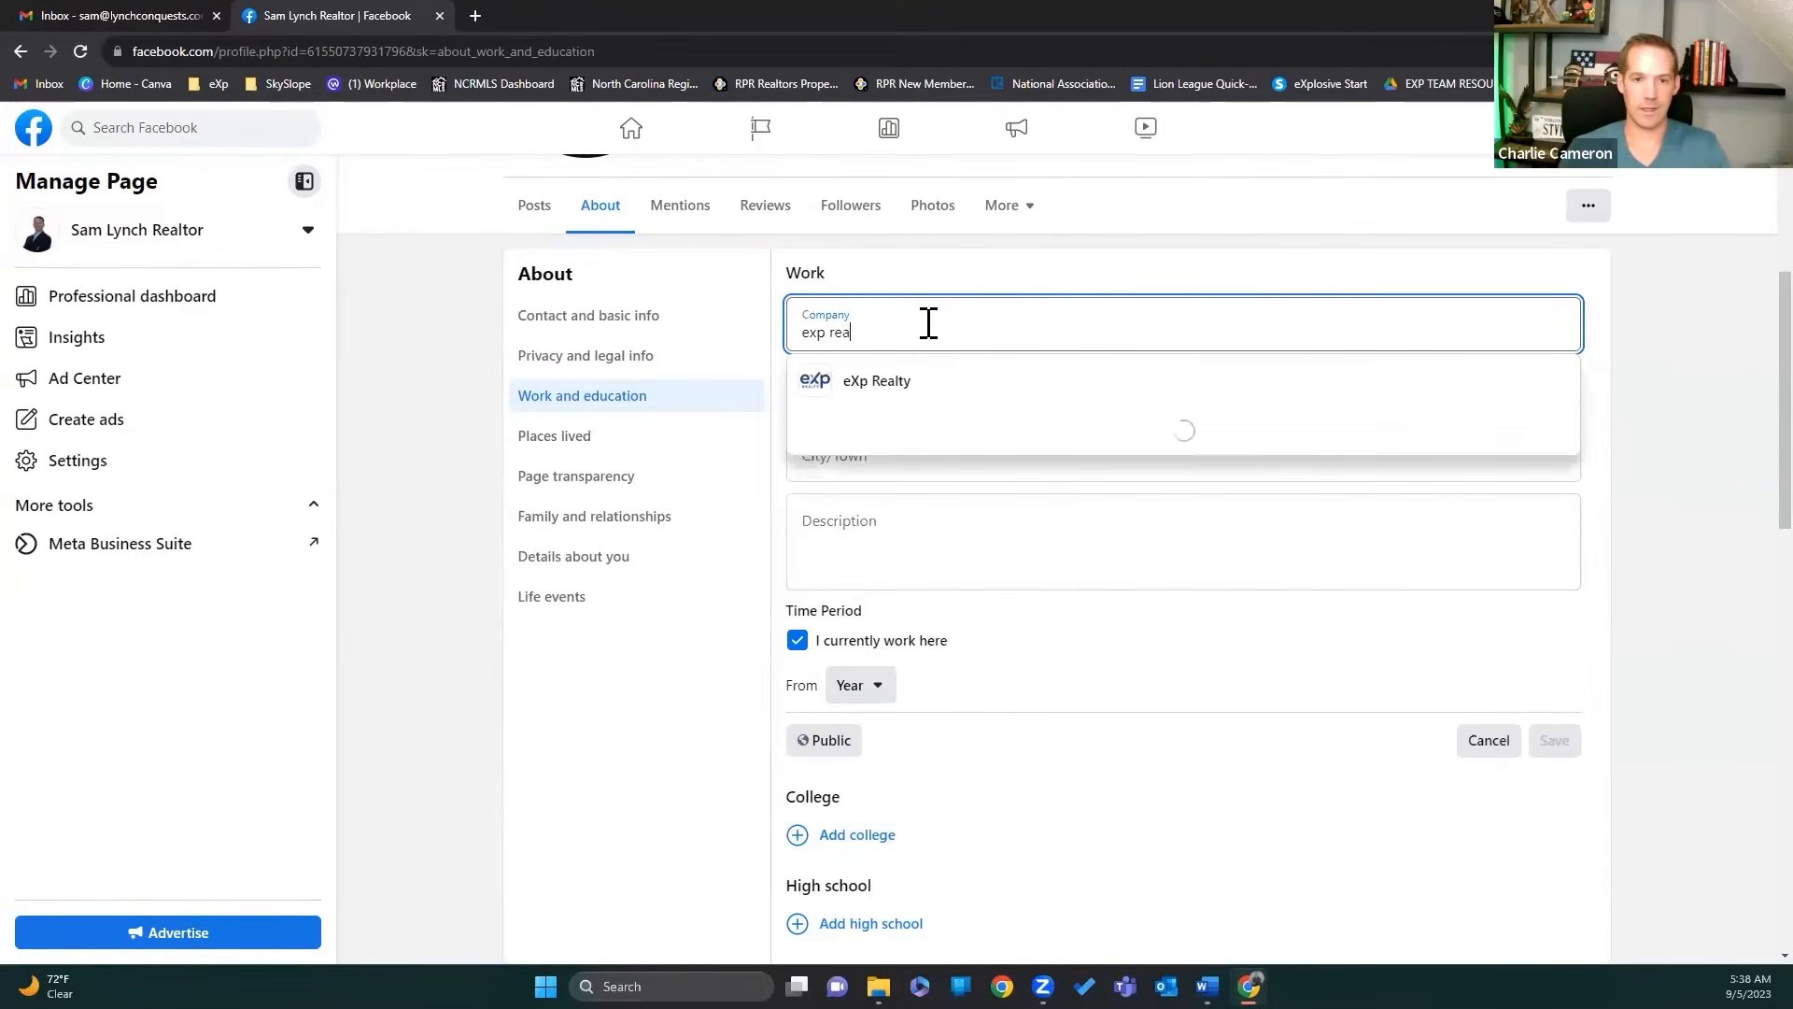
left_click(895, 392)
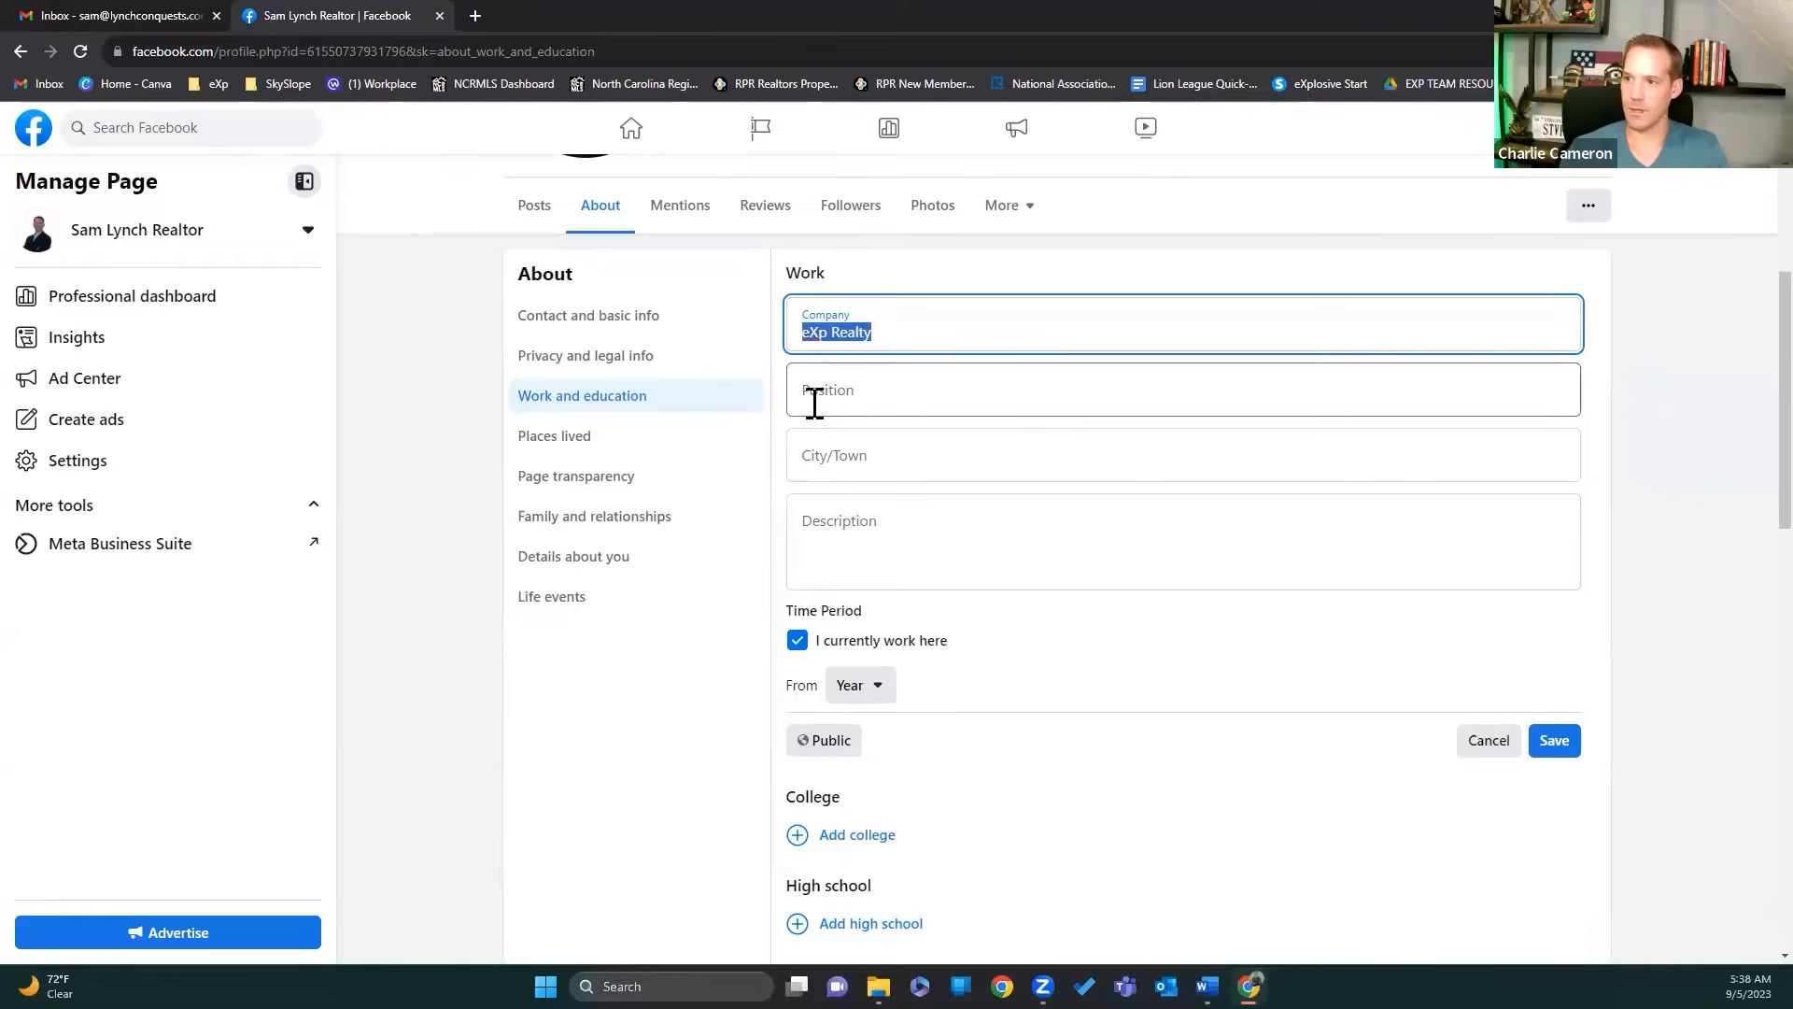
left_click(840, 390)
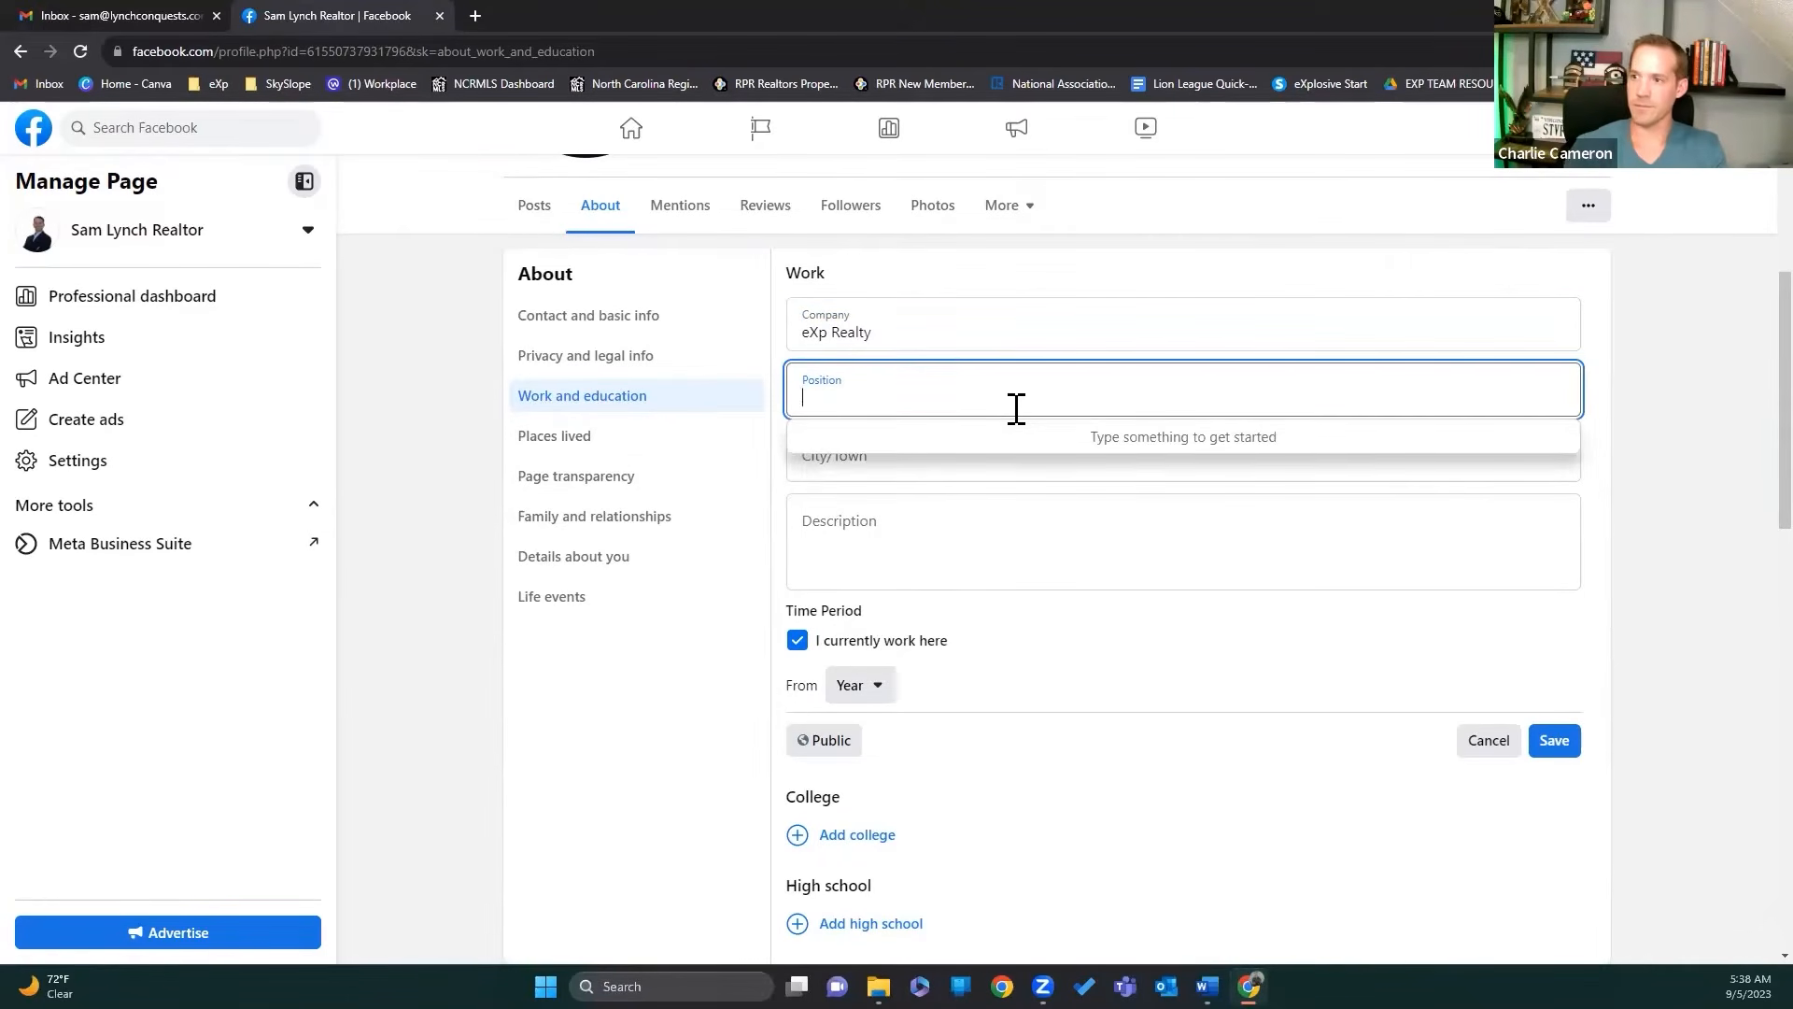
type("Real")
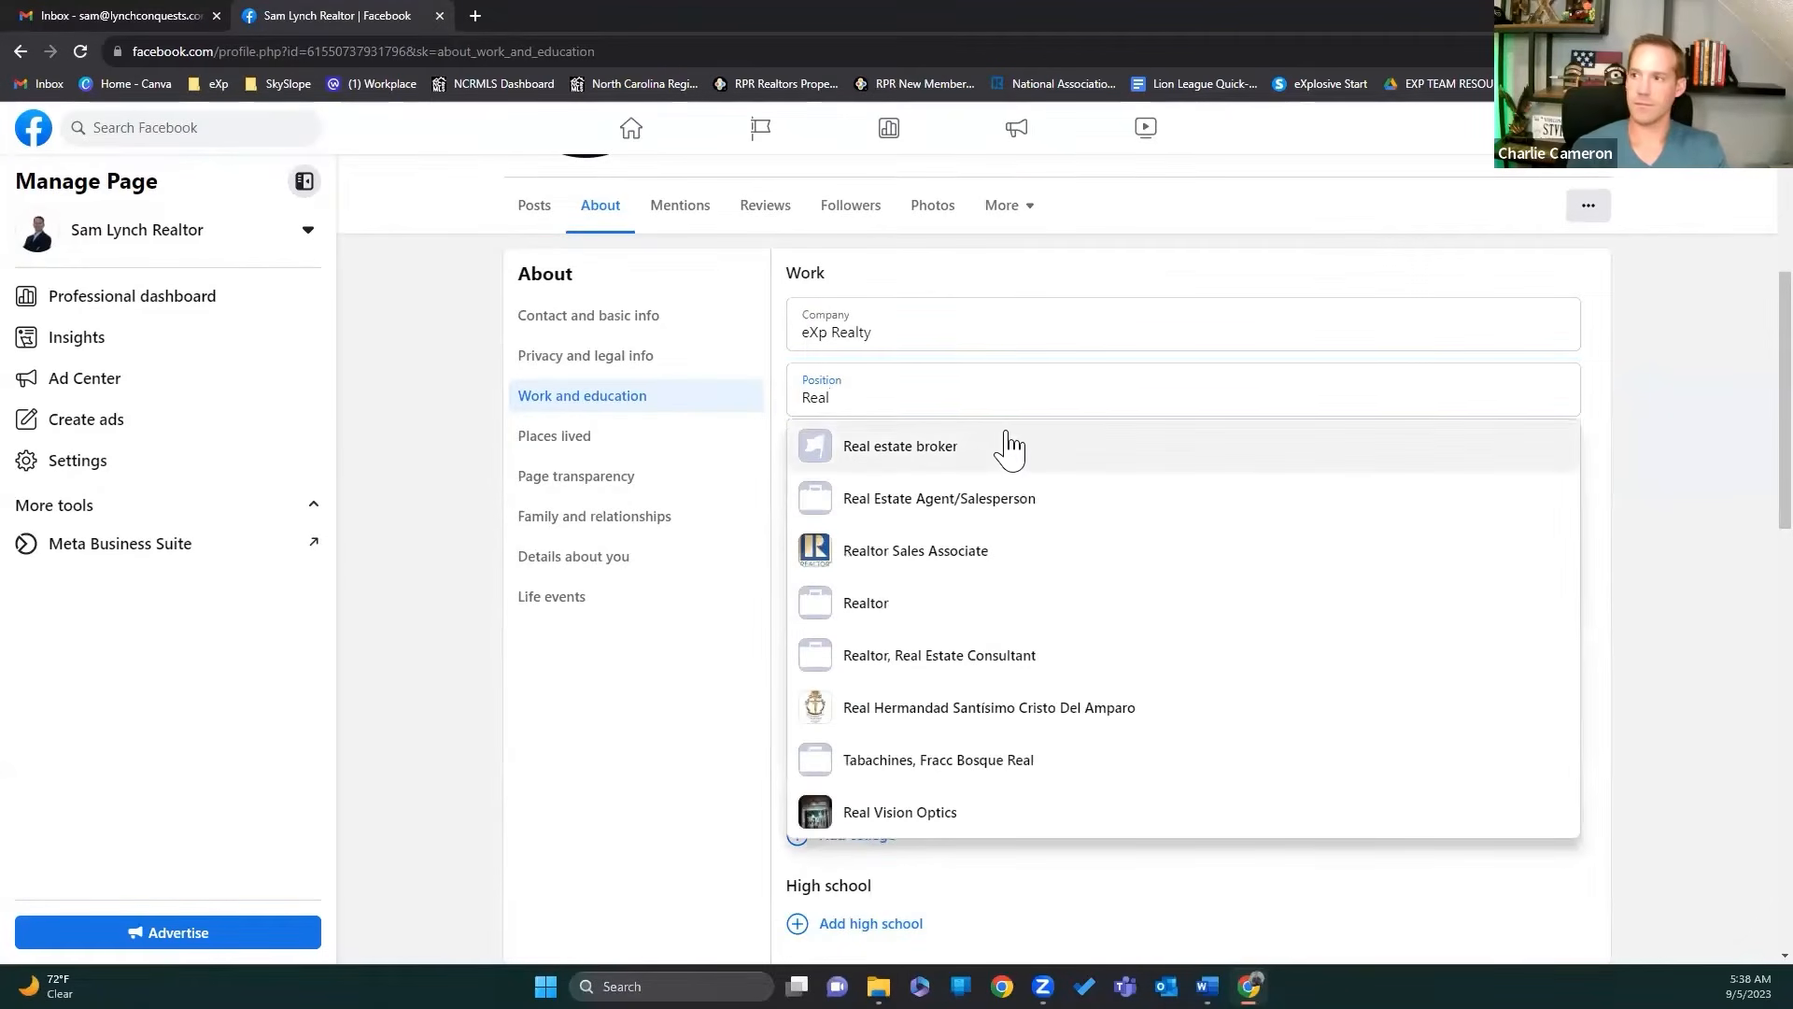
left_click(1009, 447)
Step: Set the job's city to Jacksonville, North Carolina and its start date to August 2023
left_click(847, 458)
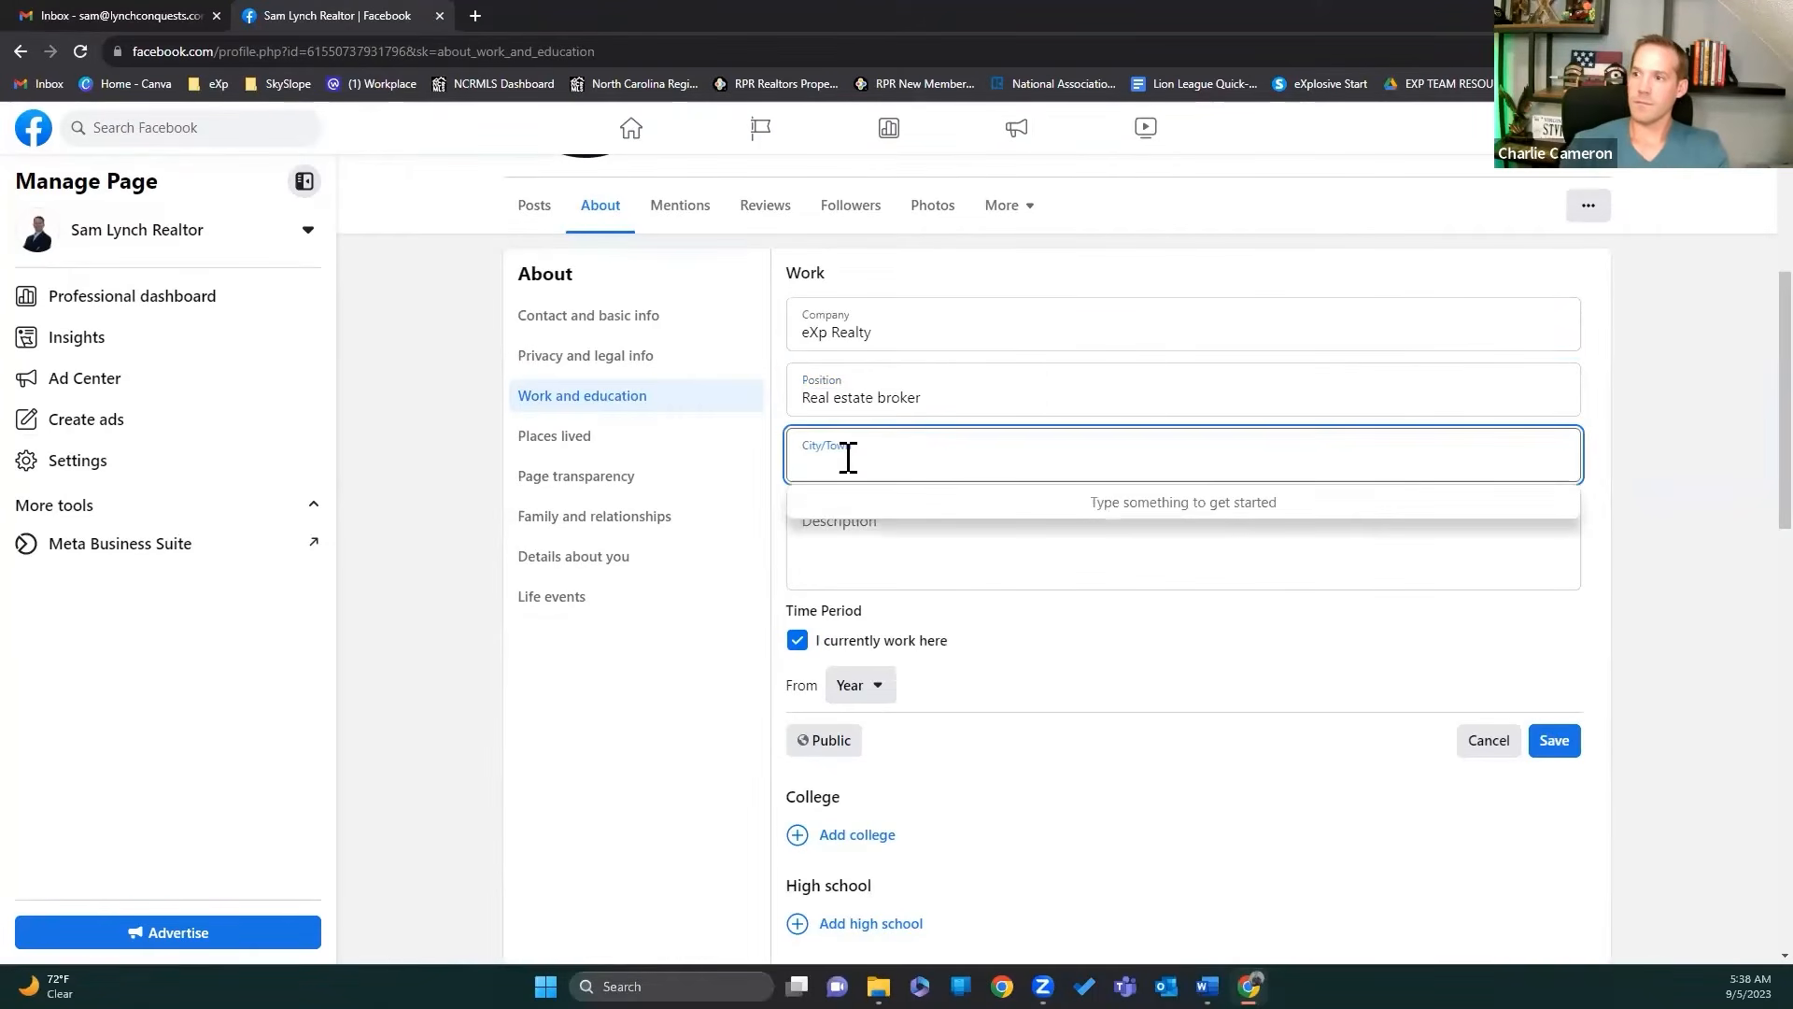
type("Jack")
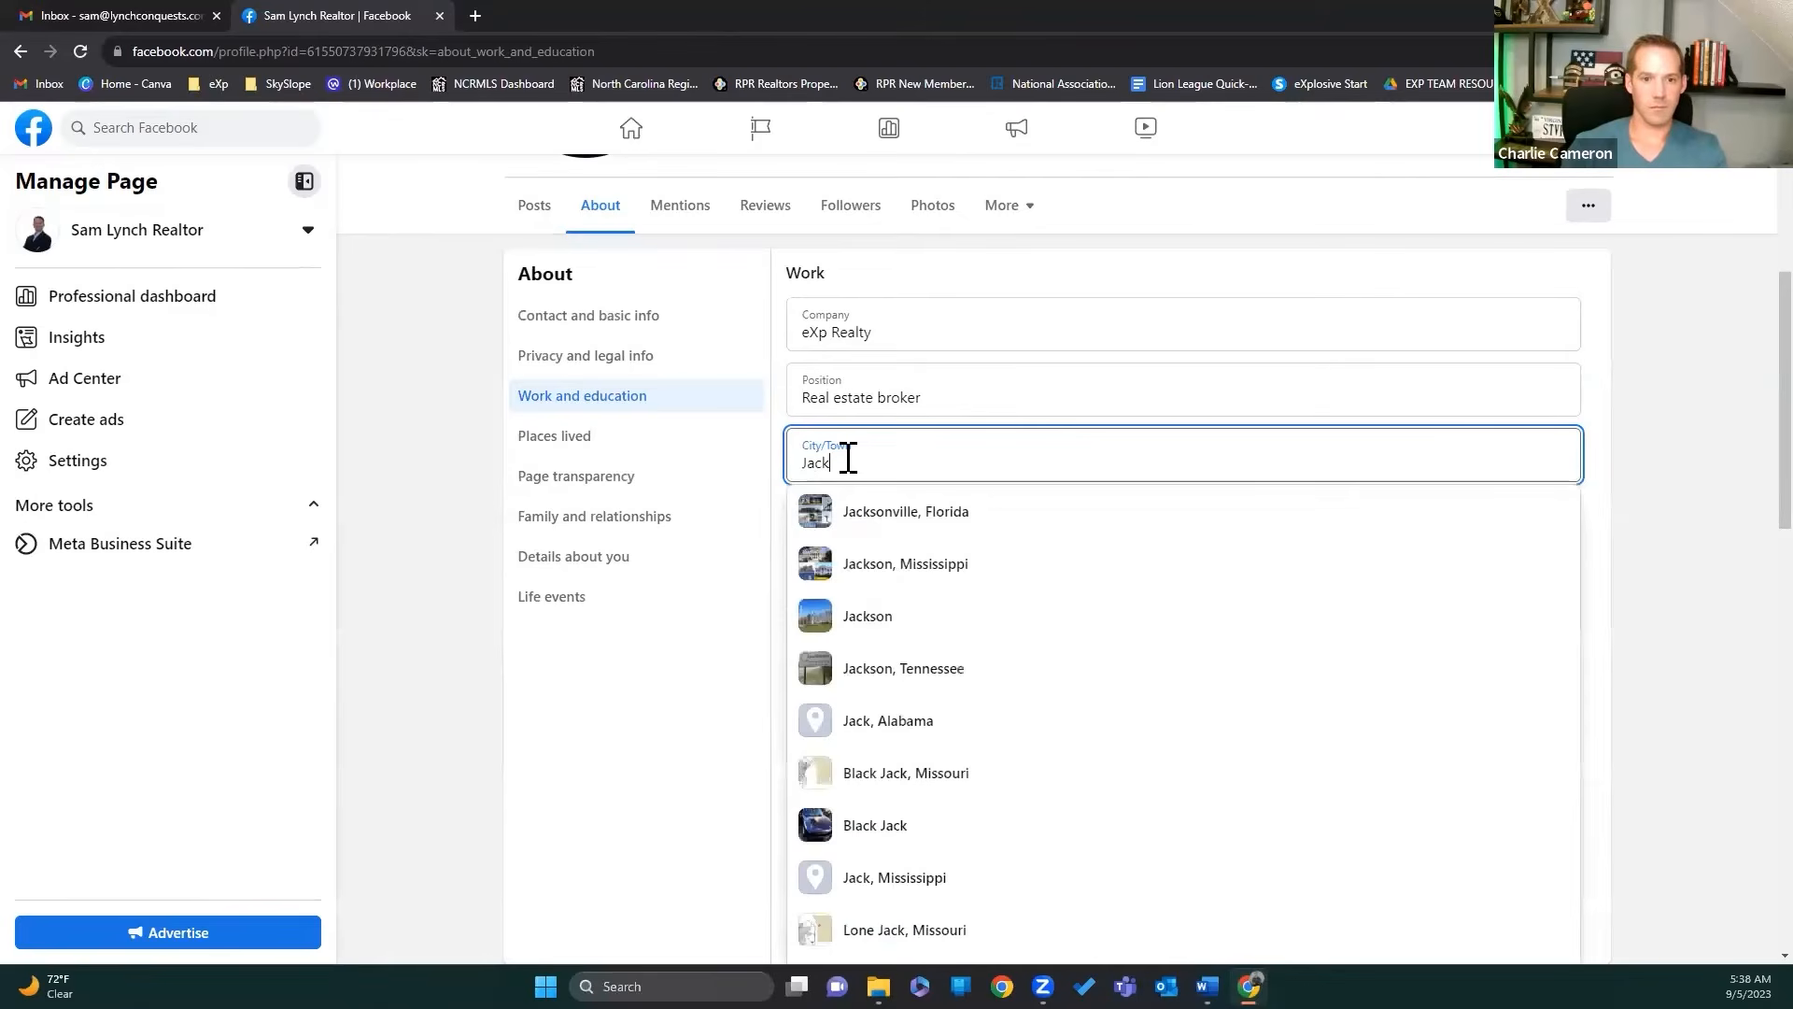
type("sonville")
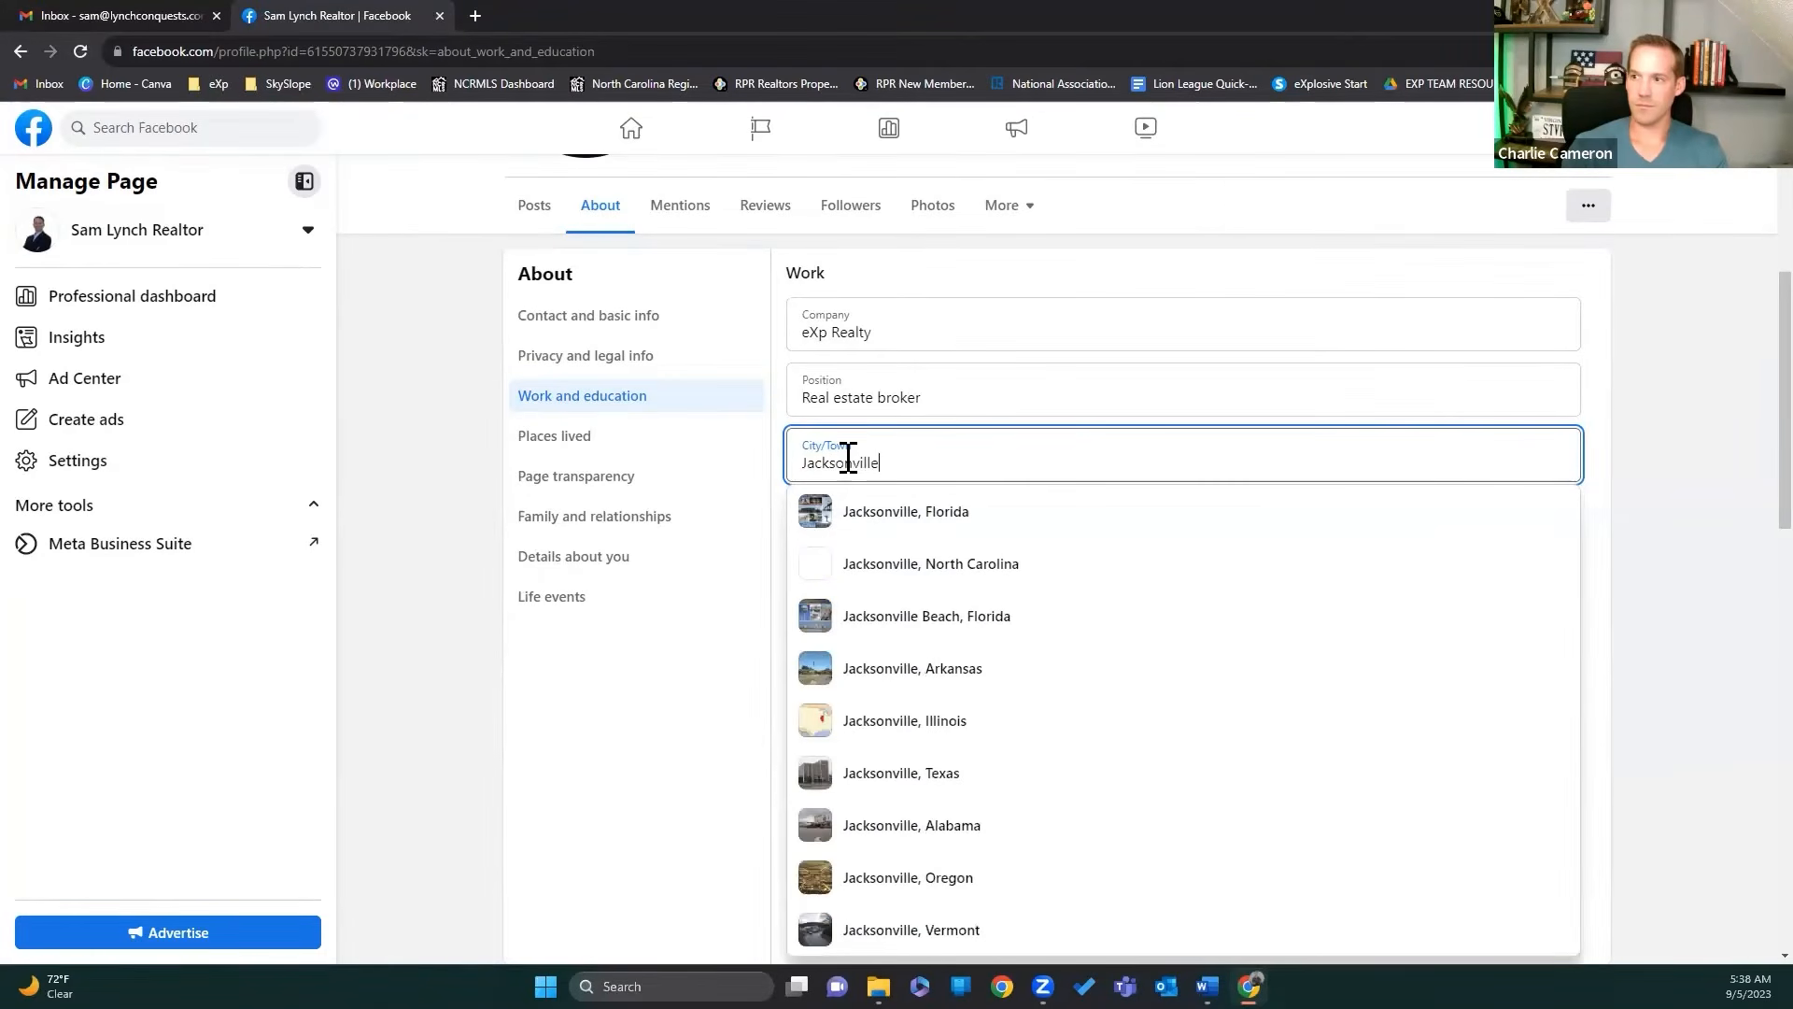
left_click(910, 563)
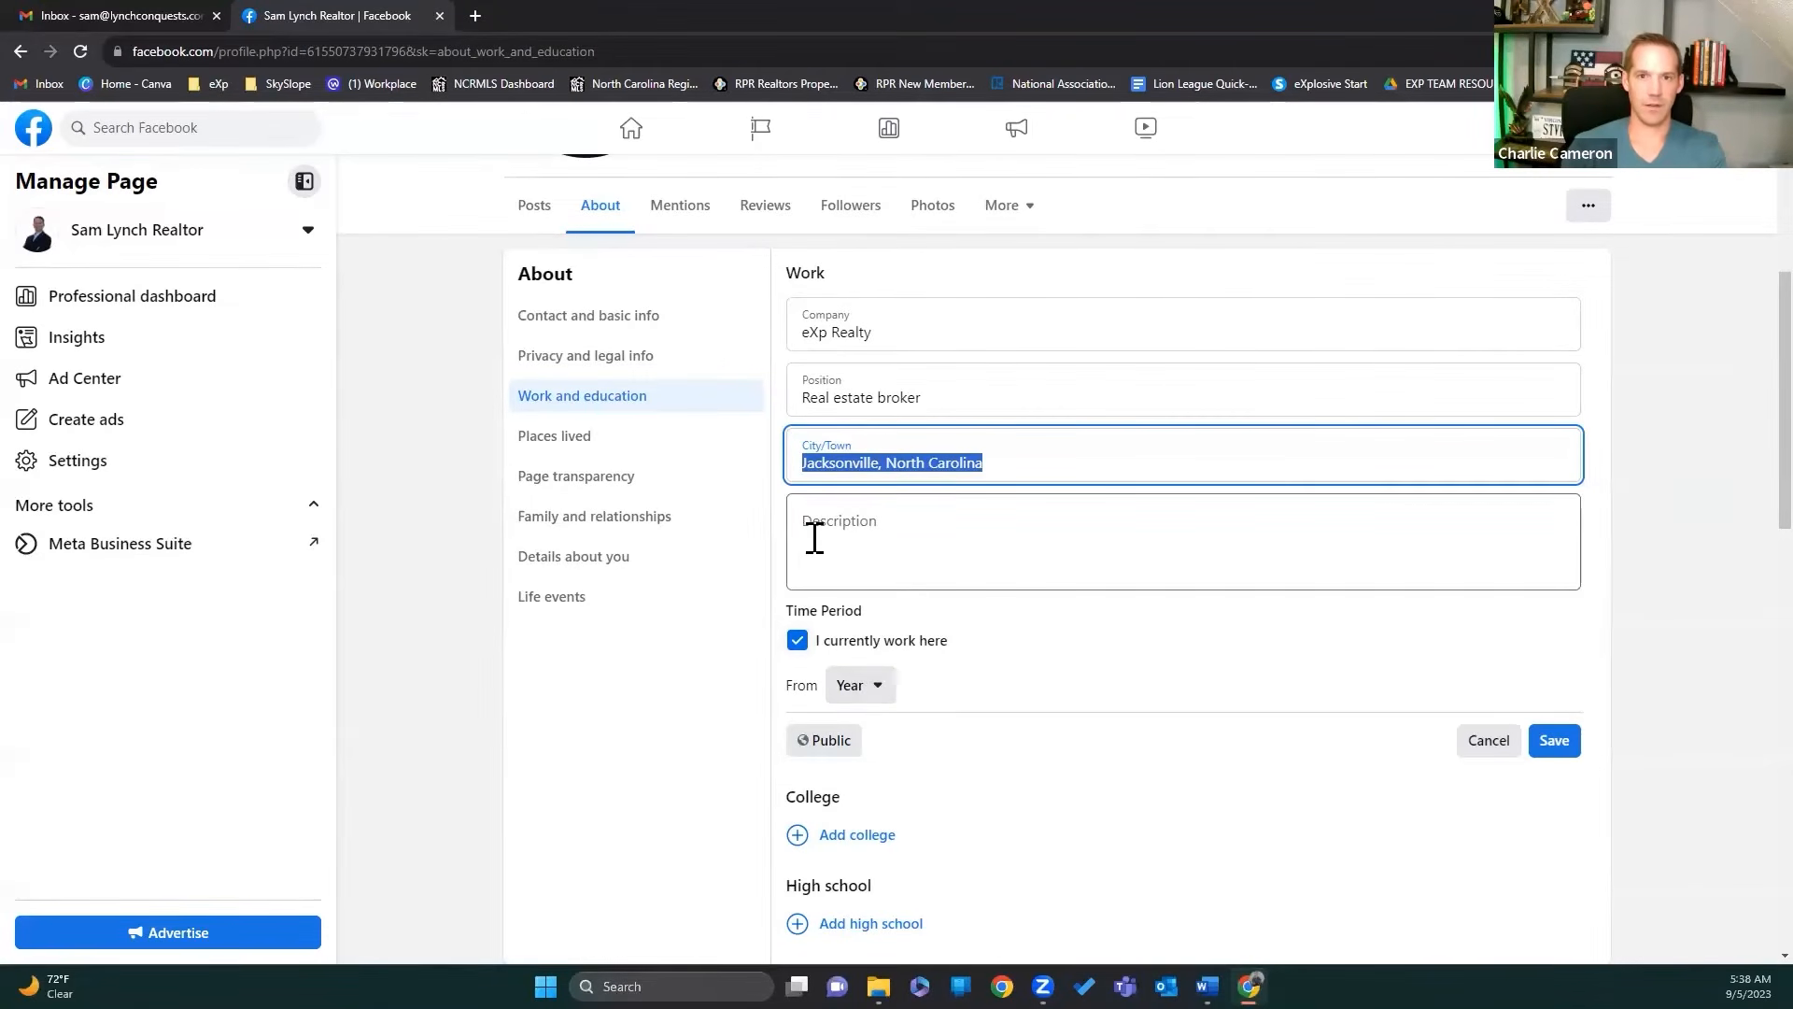
left_click(877, 692)
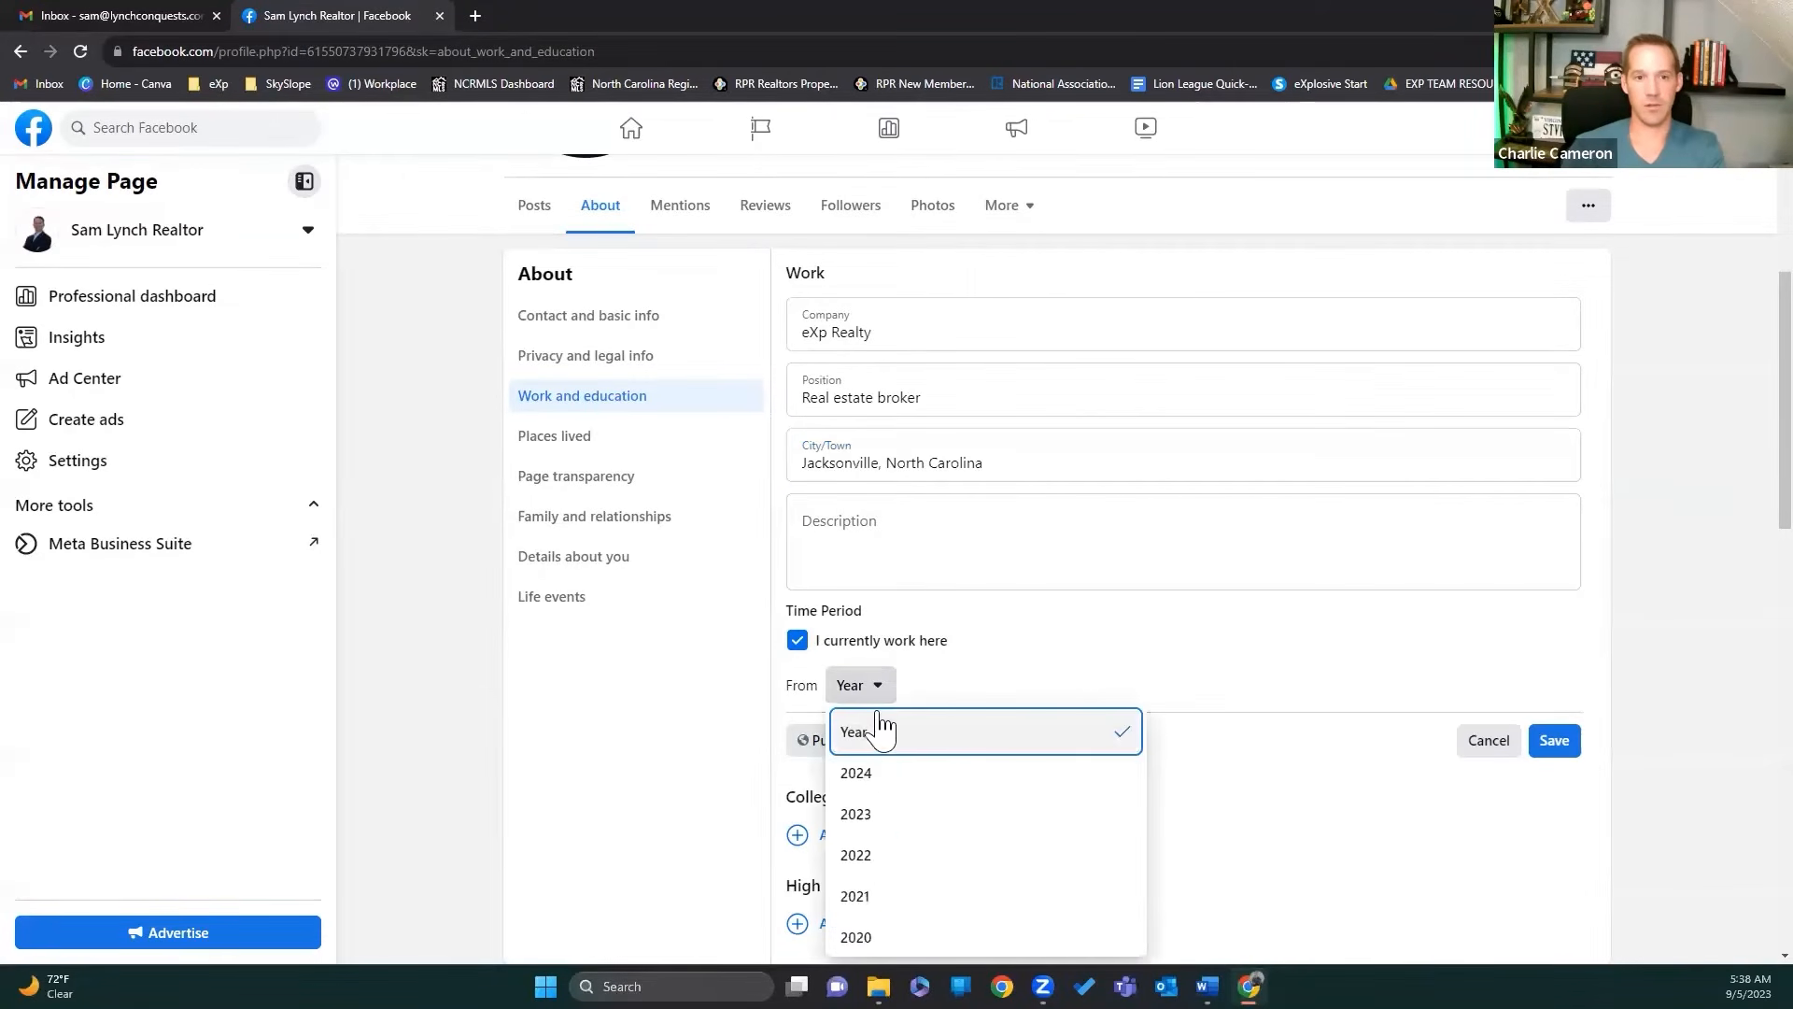
left_click(877, 819)
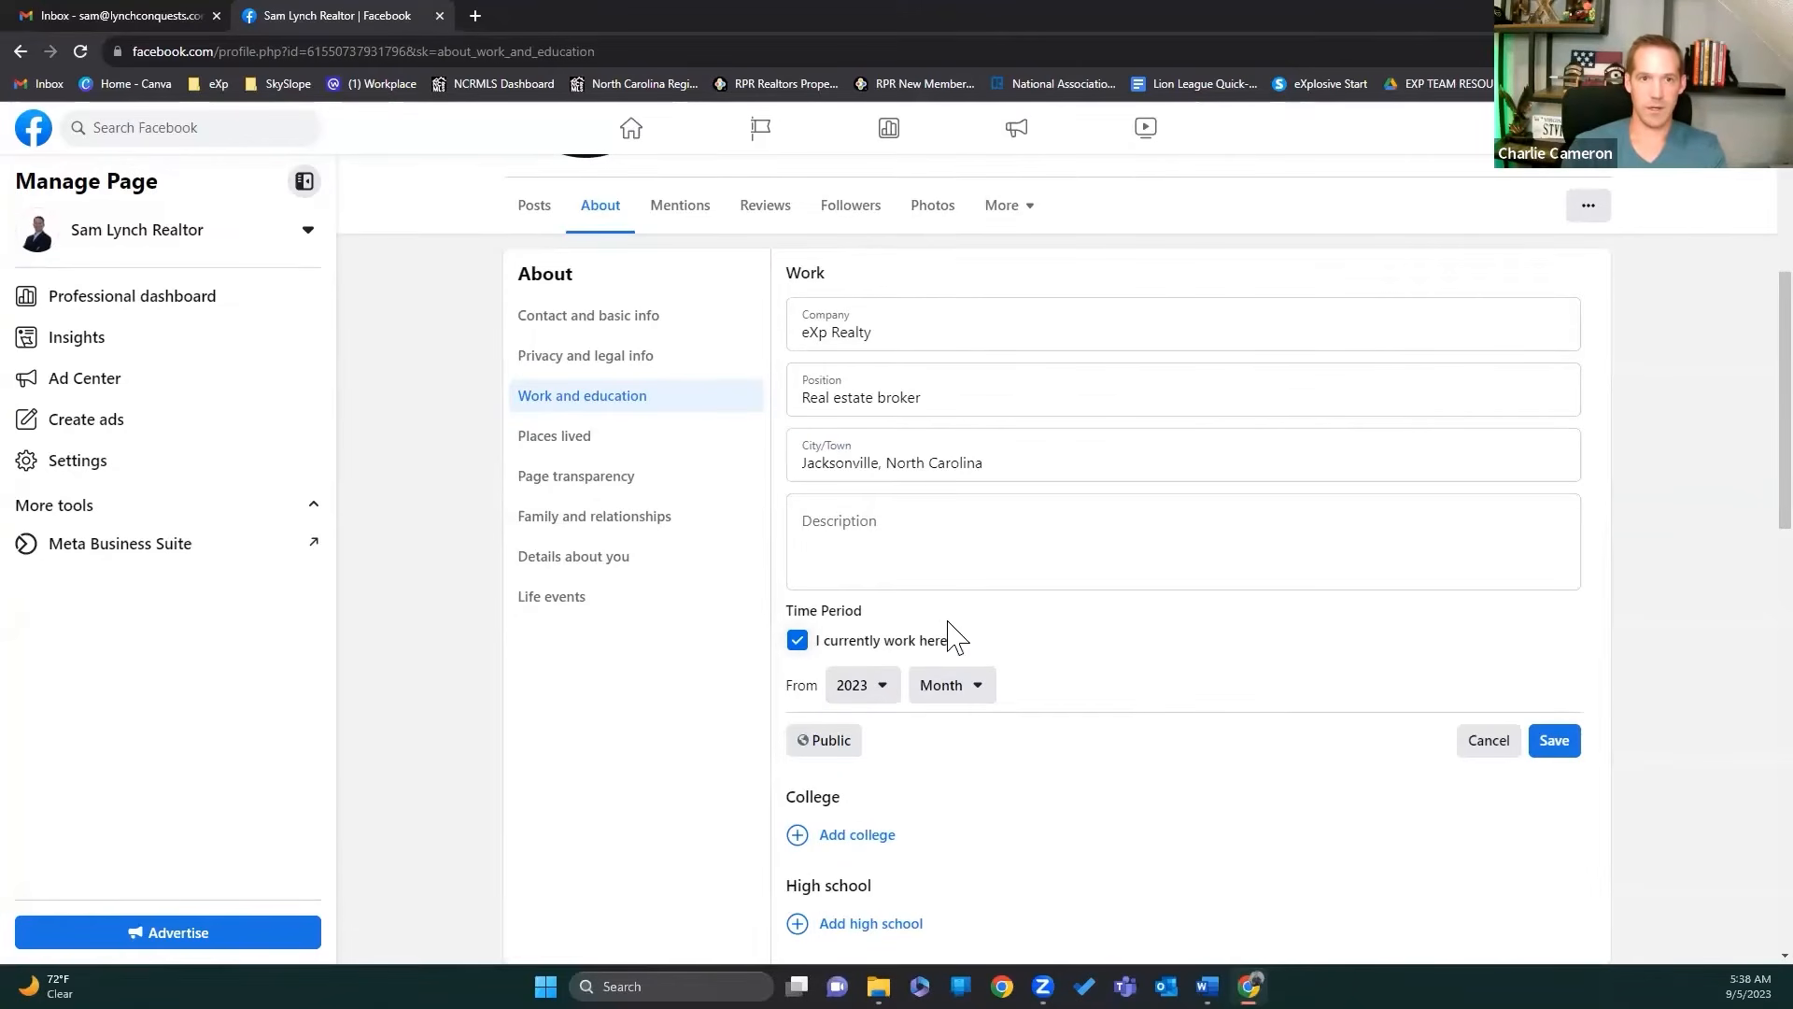
left_click(971, 696)
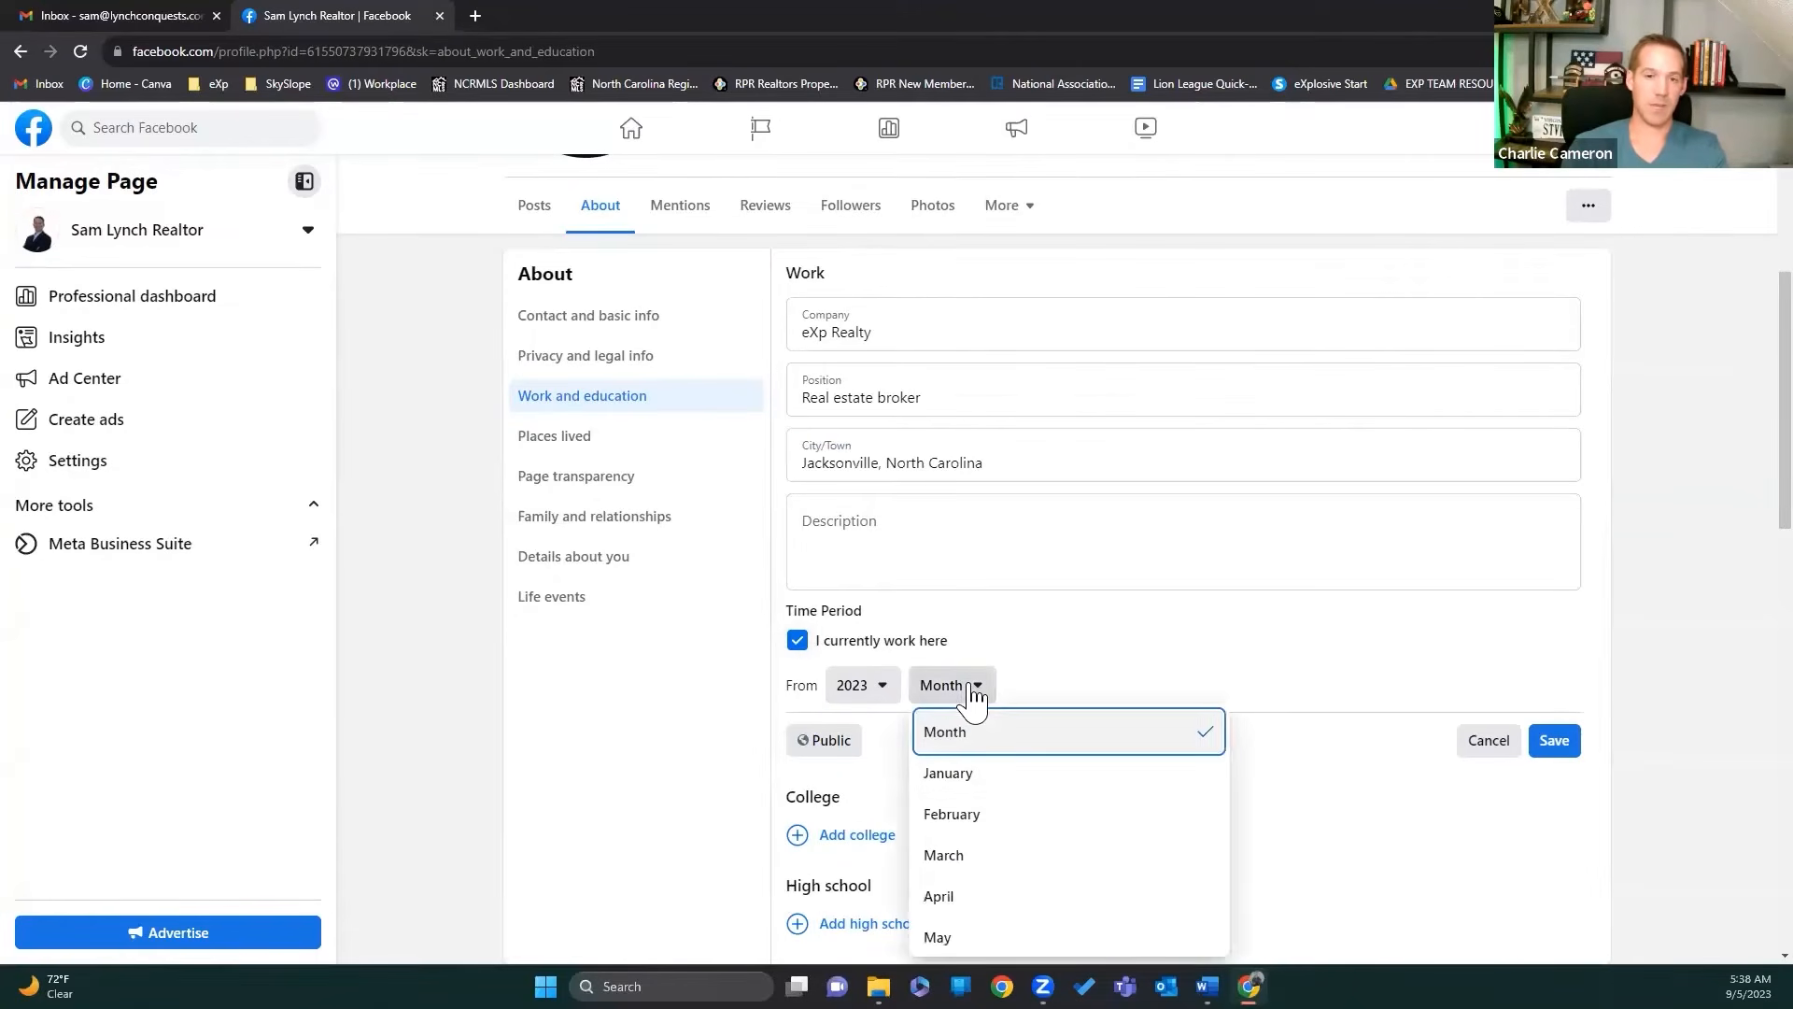
scroll(988, 874, "down", 3)
left_click(981, 882)
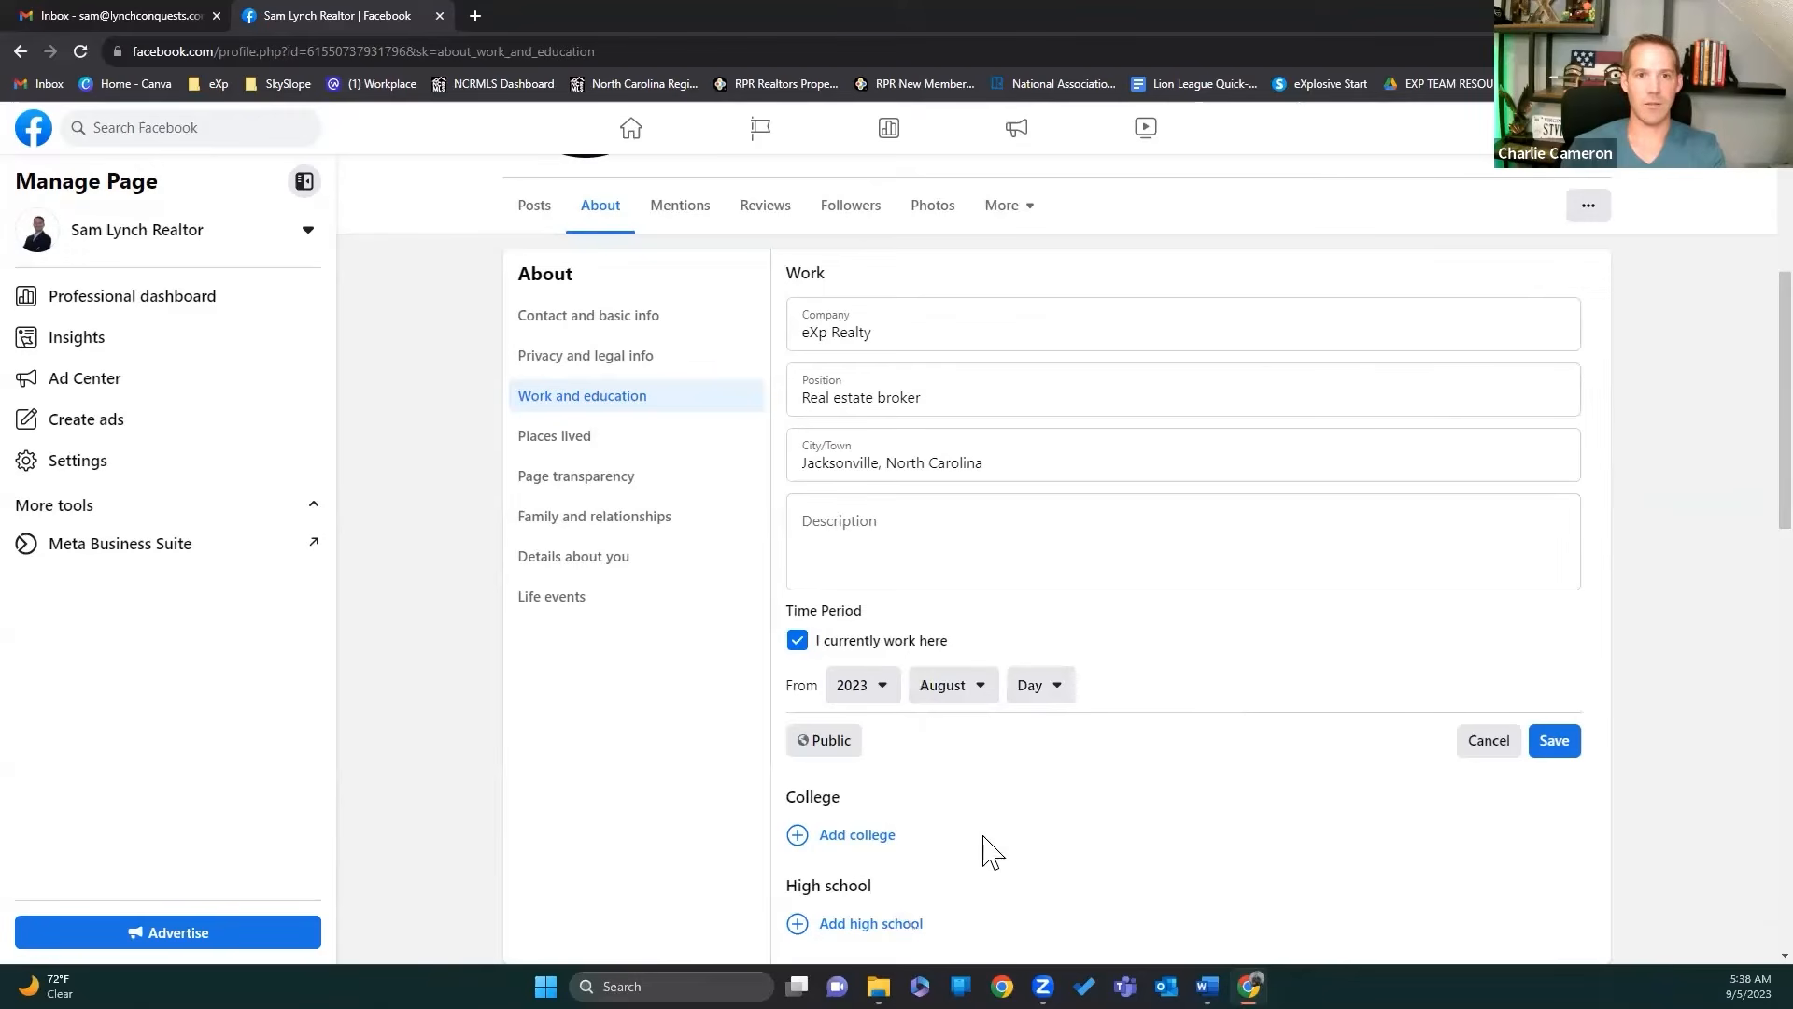
left_click(868, 551)
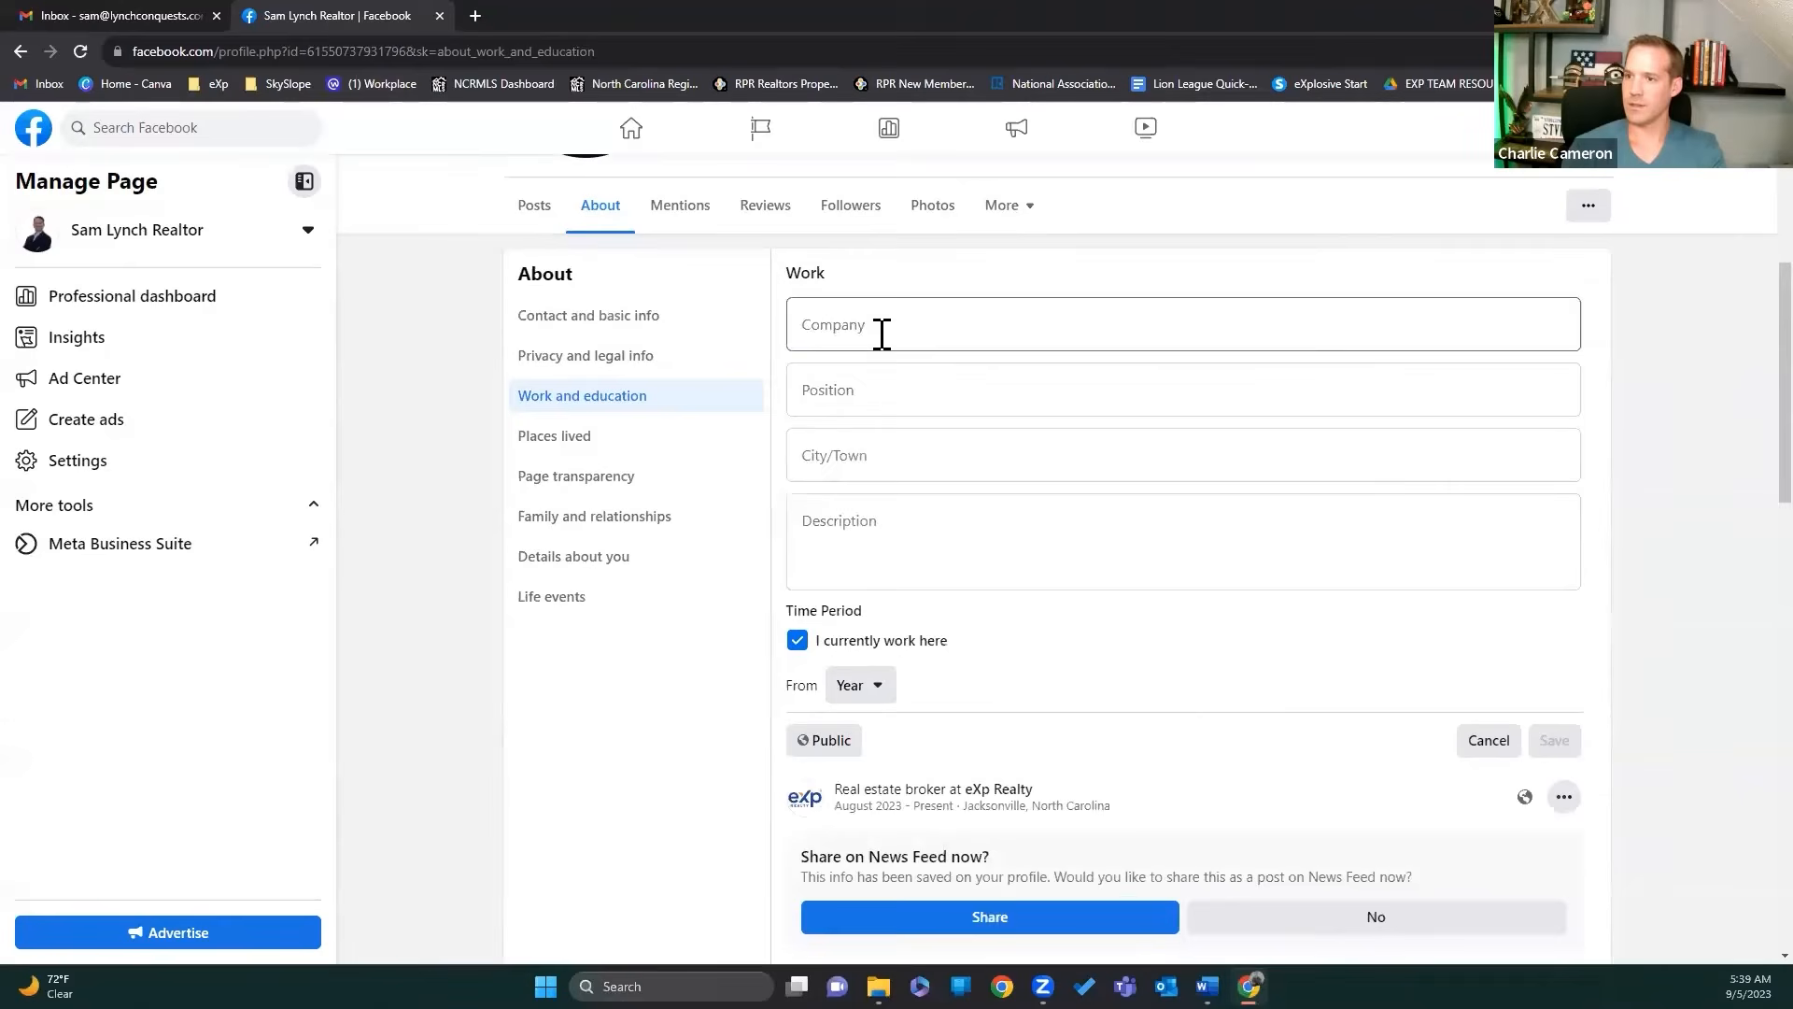
left_click(880, 332)
Step: Start a second workplace at U.S. Marine Corps with a June 2003 start date
type("Marine")
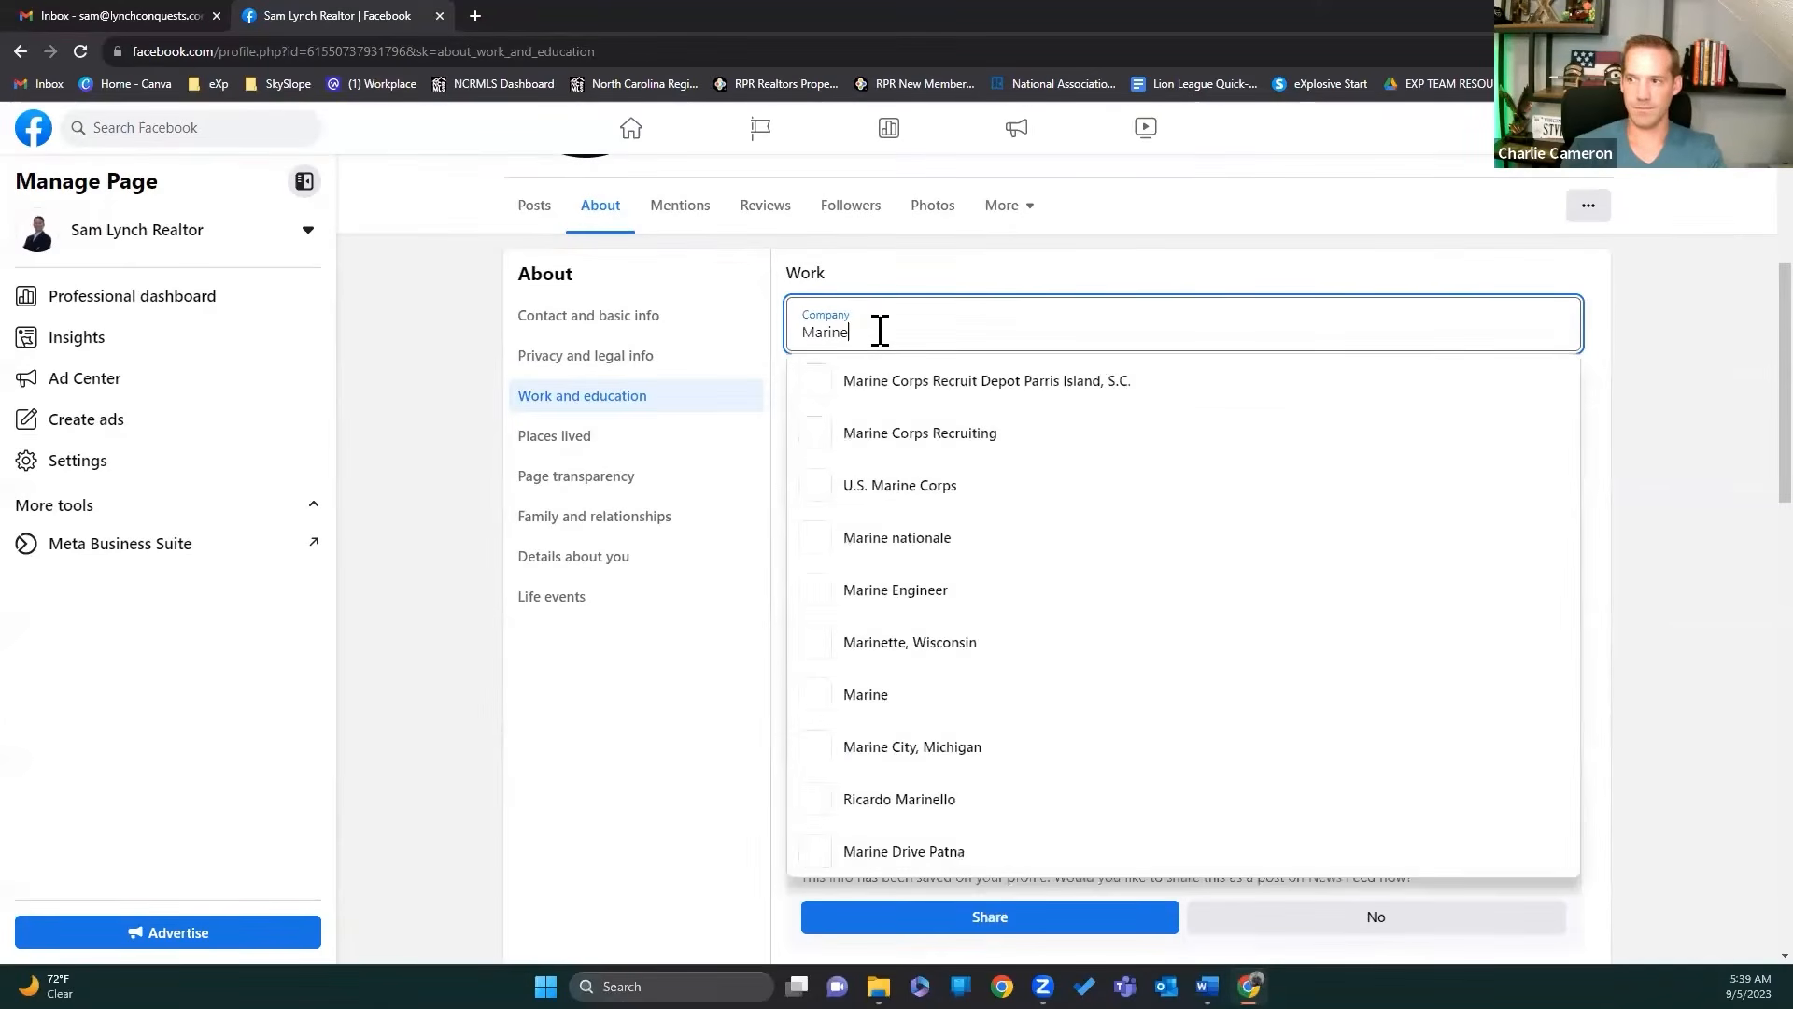
type(" Cor")
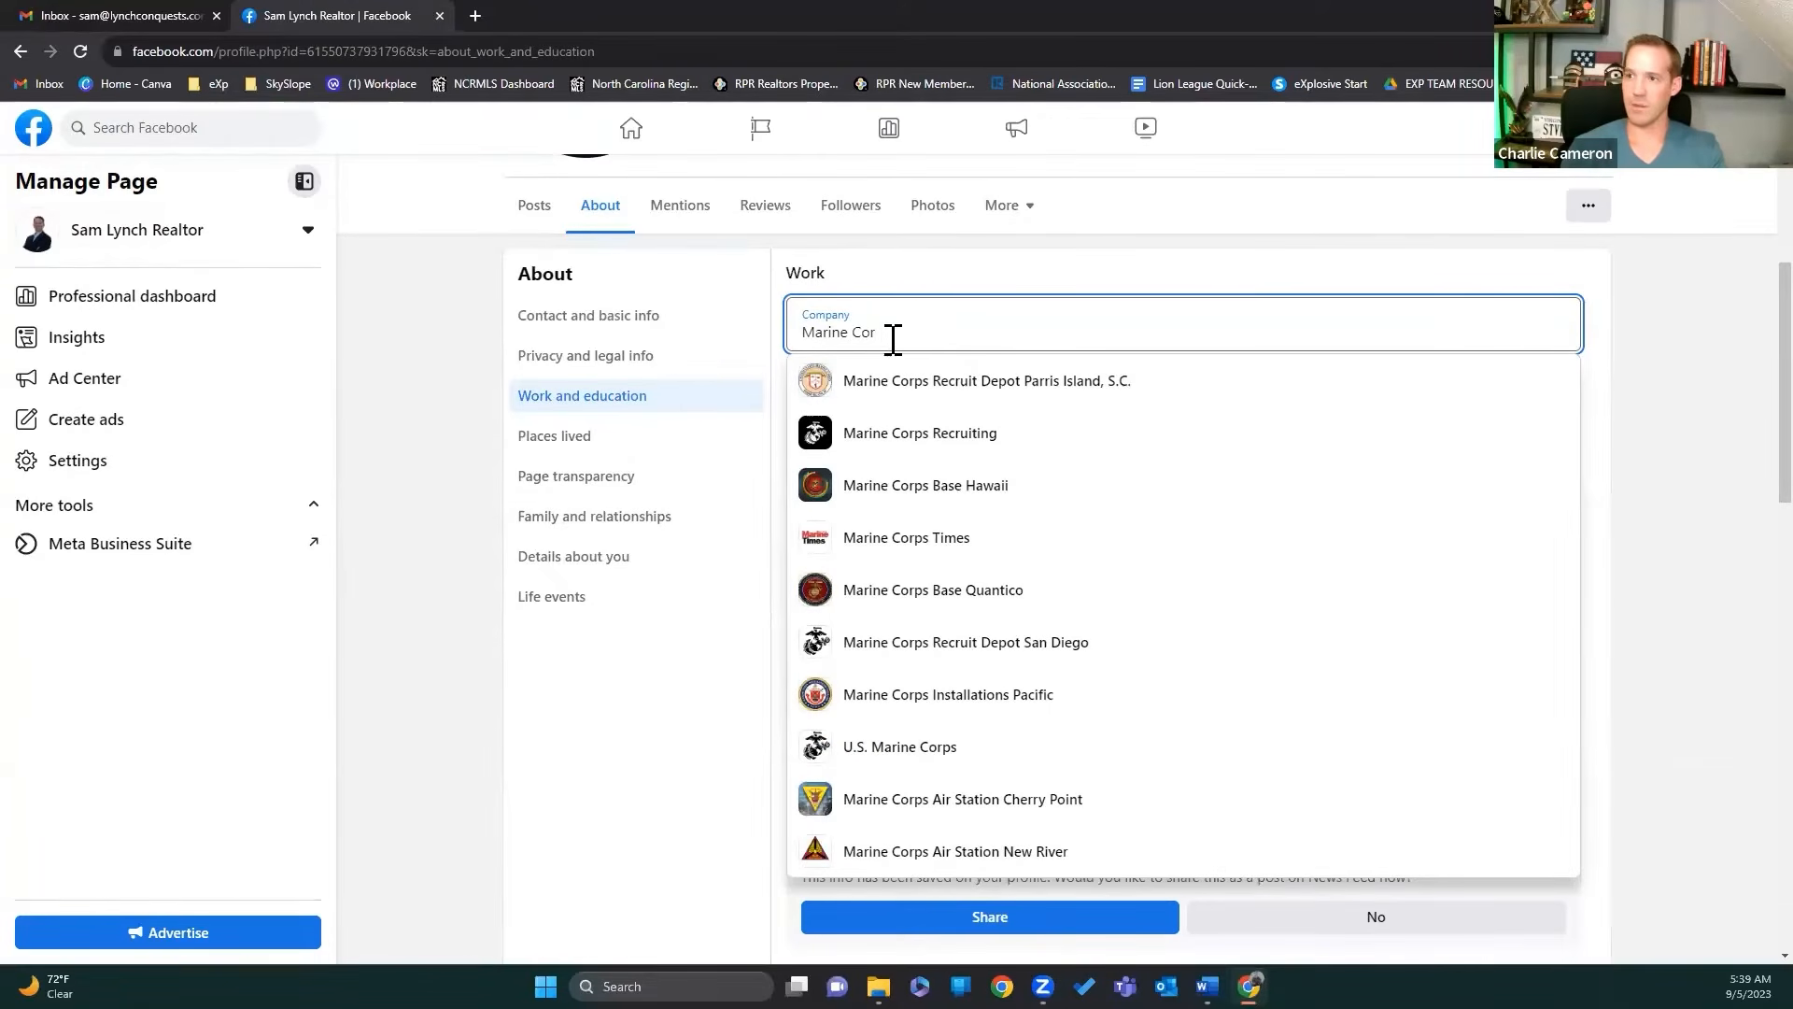
left_click(902, 752)
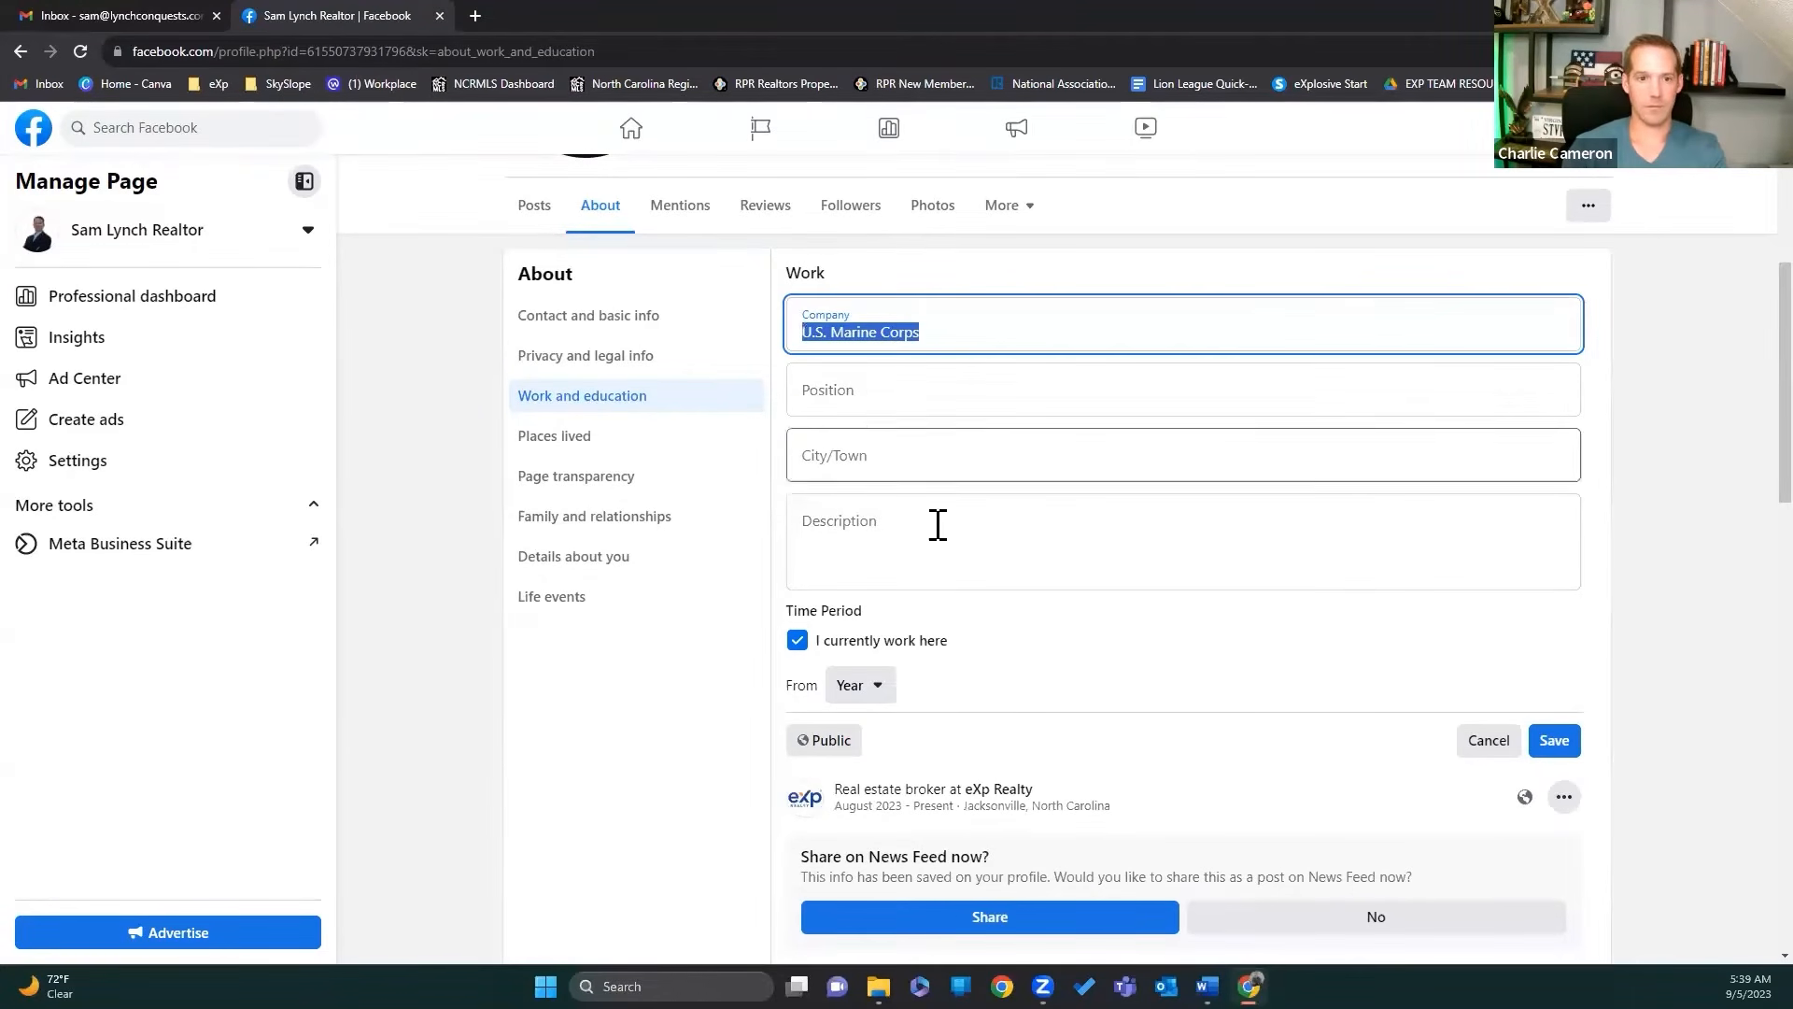
left_click(856, 688)
scroll(959, 809, "down", 2)
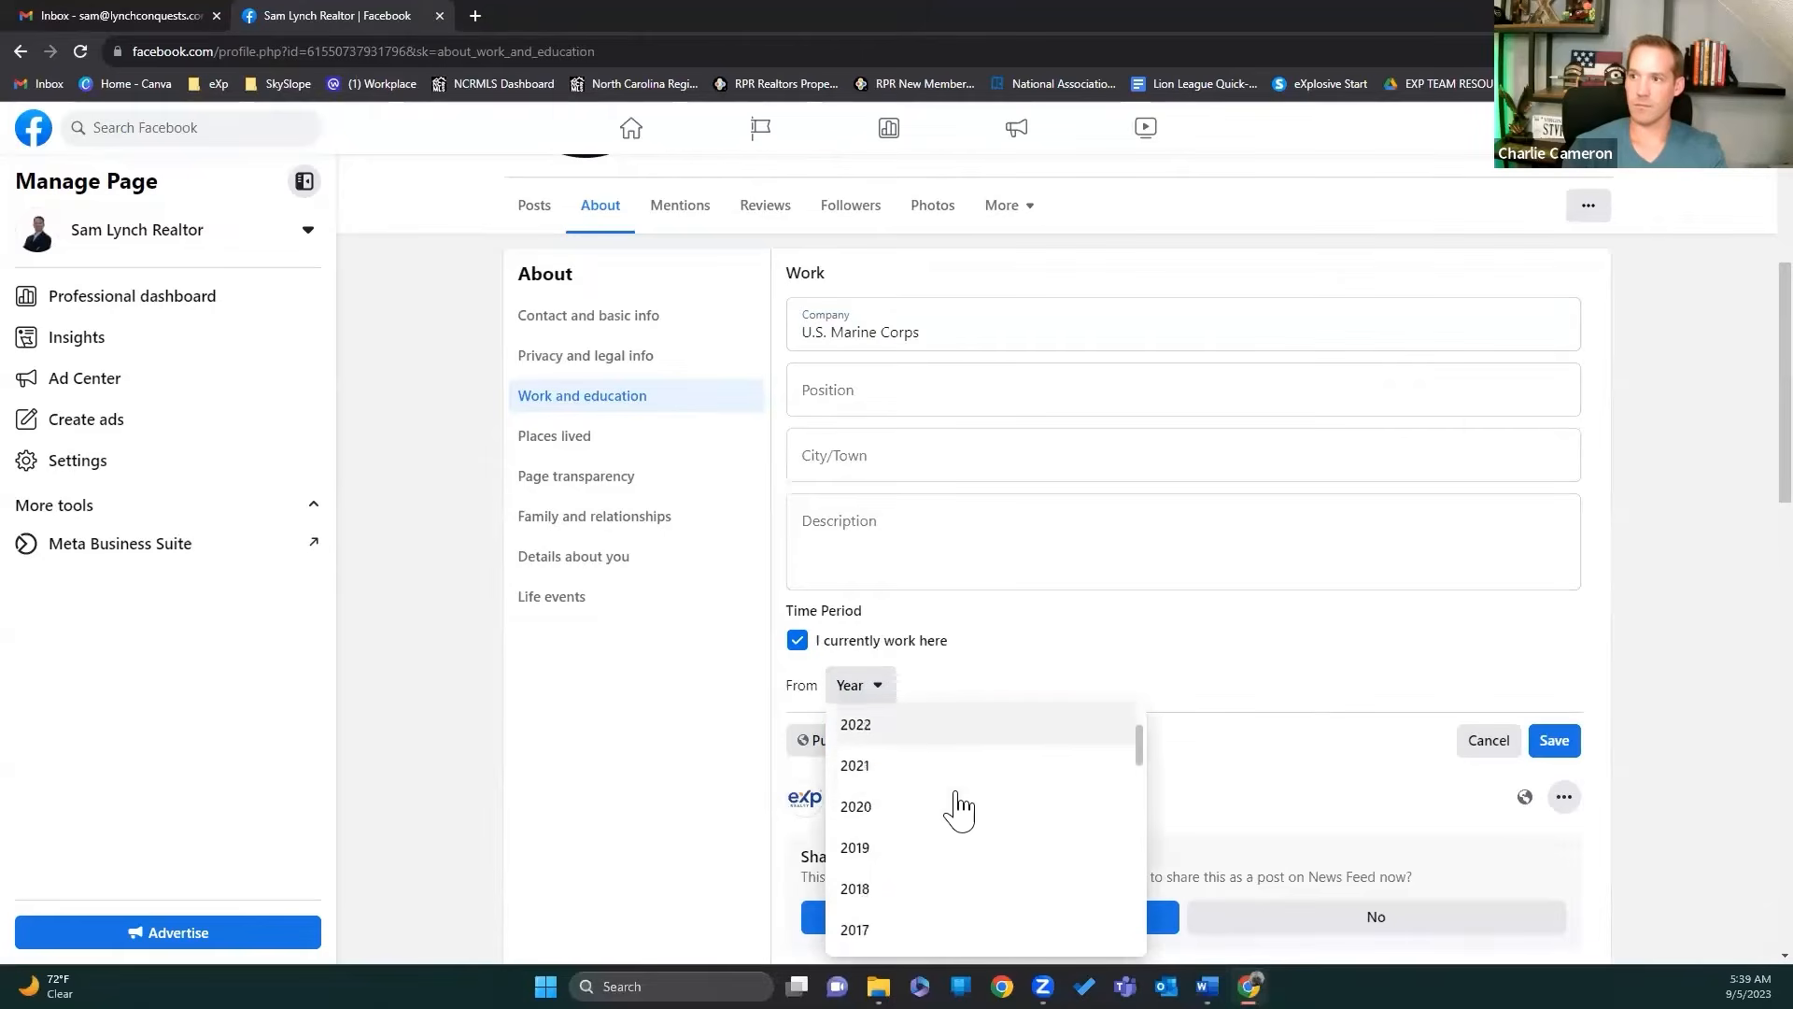
scroll(934, 888, "down", 8)
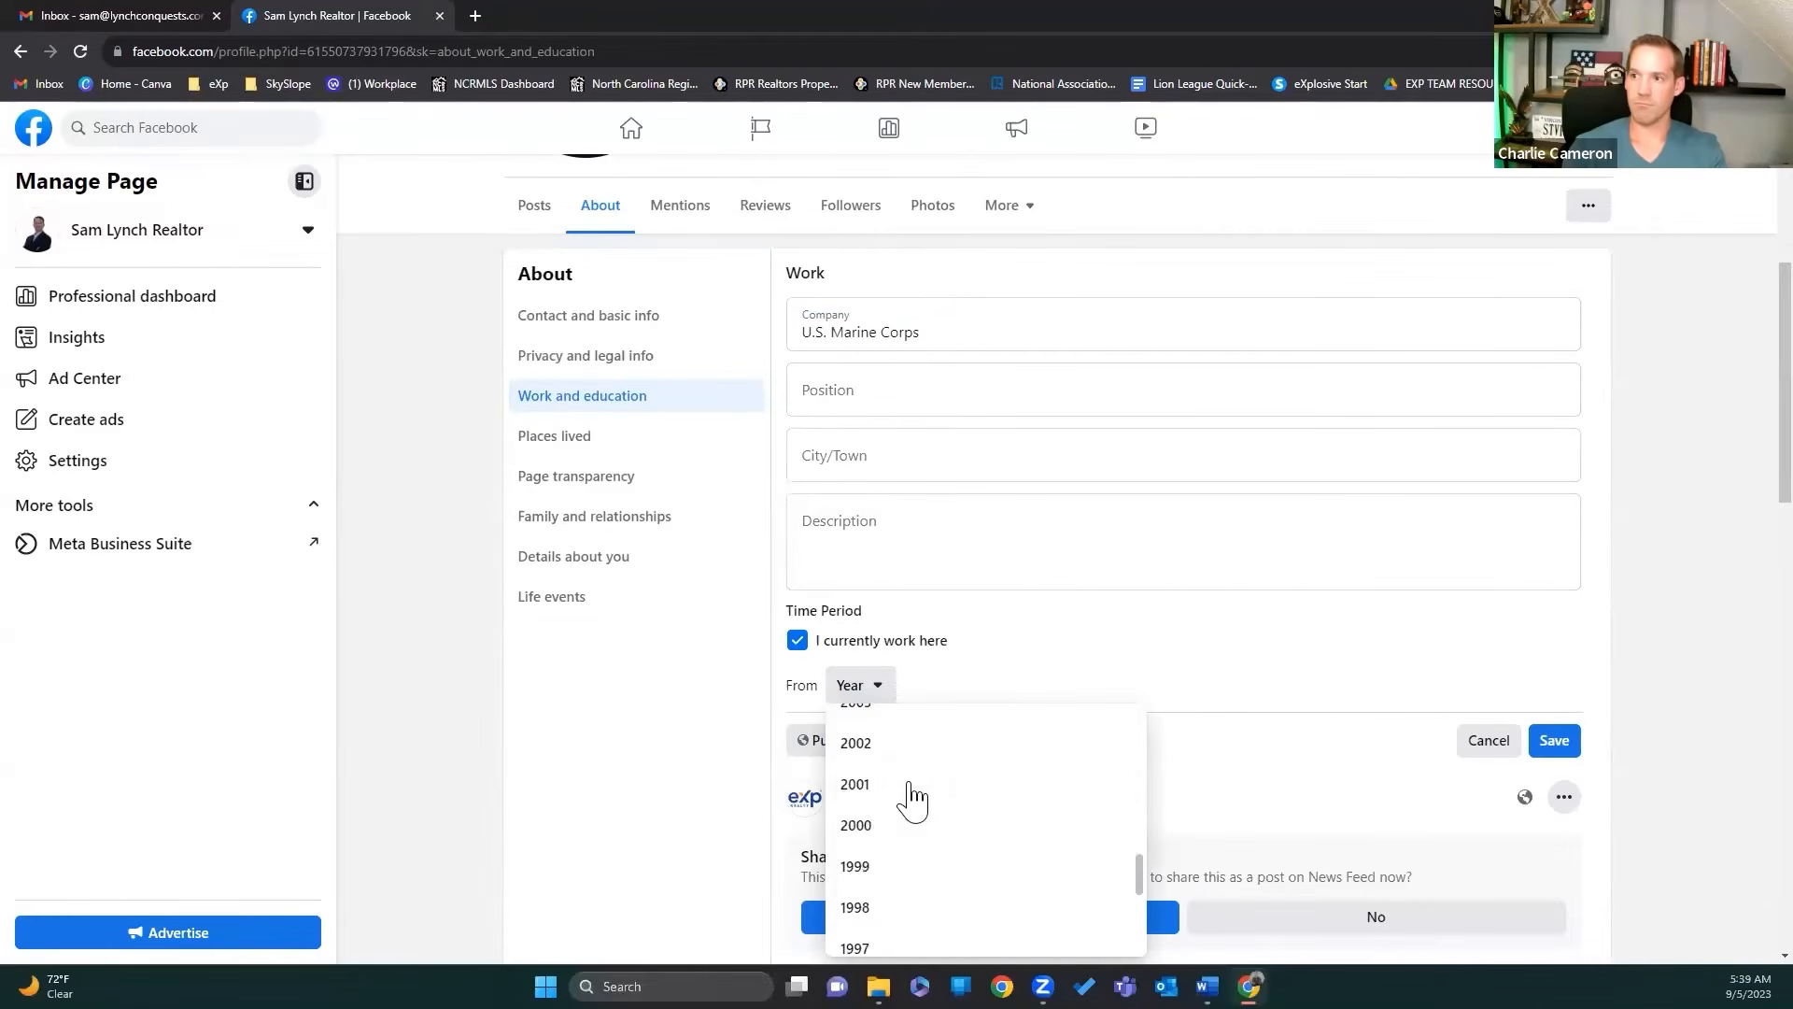
scroll(895, 750, "up", 2)
left_click(889, 805)
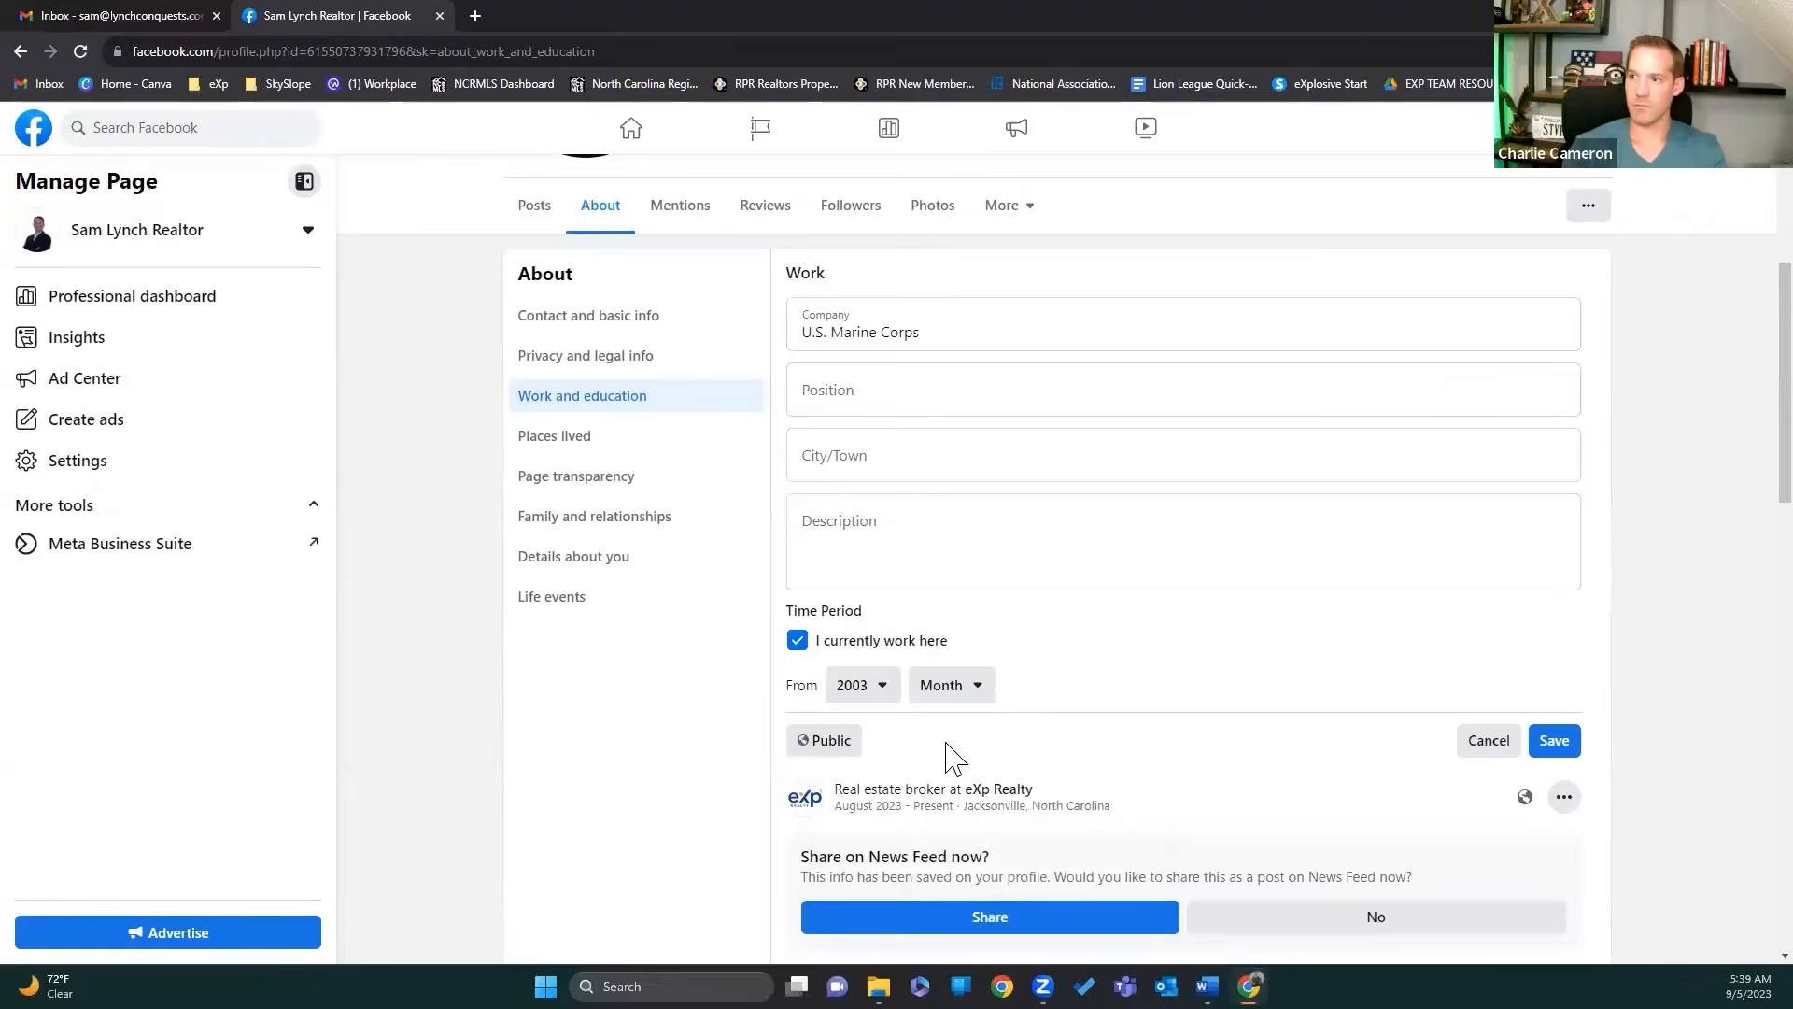
left_click(978, 691)
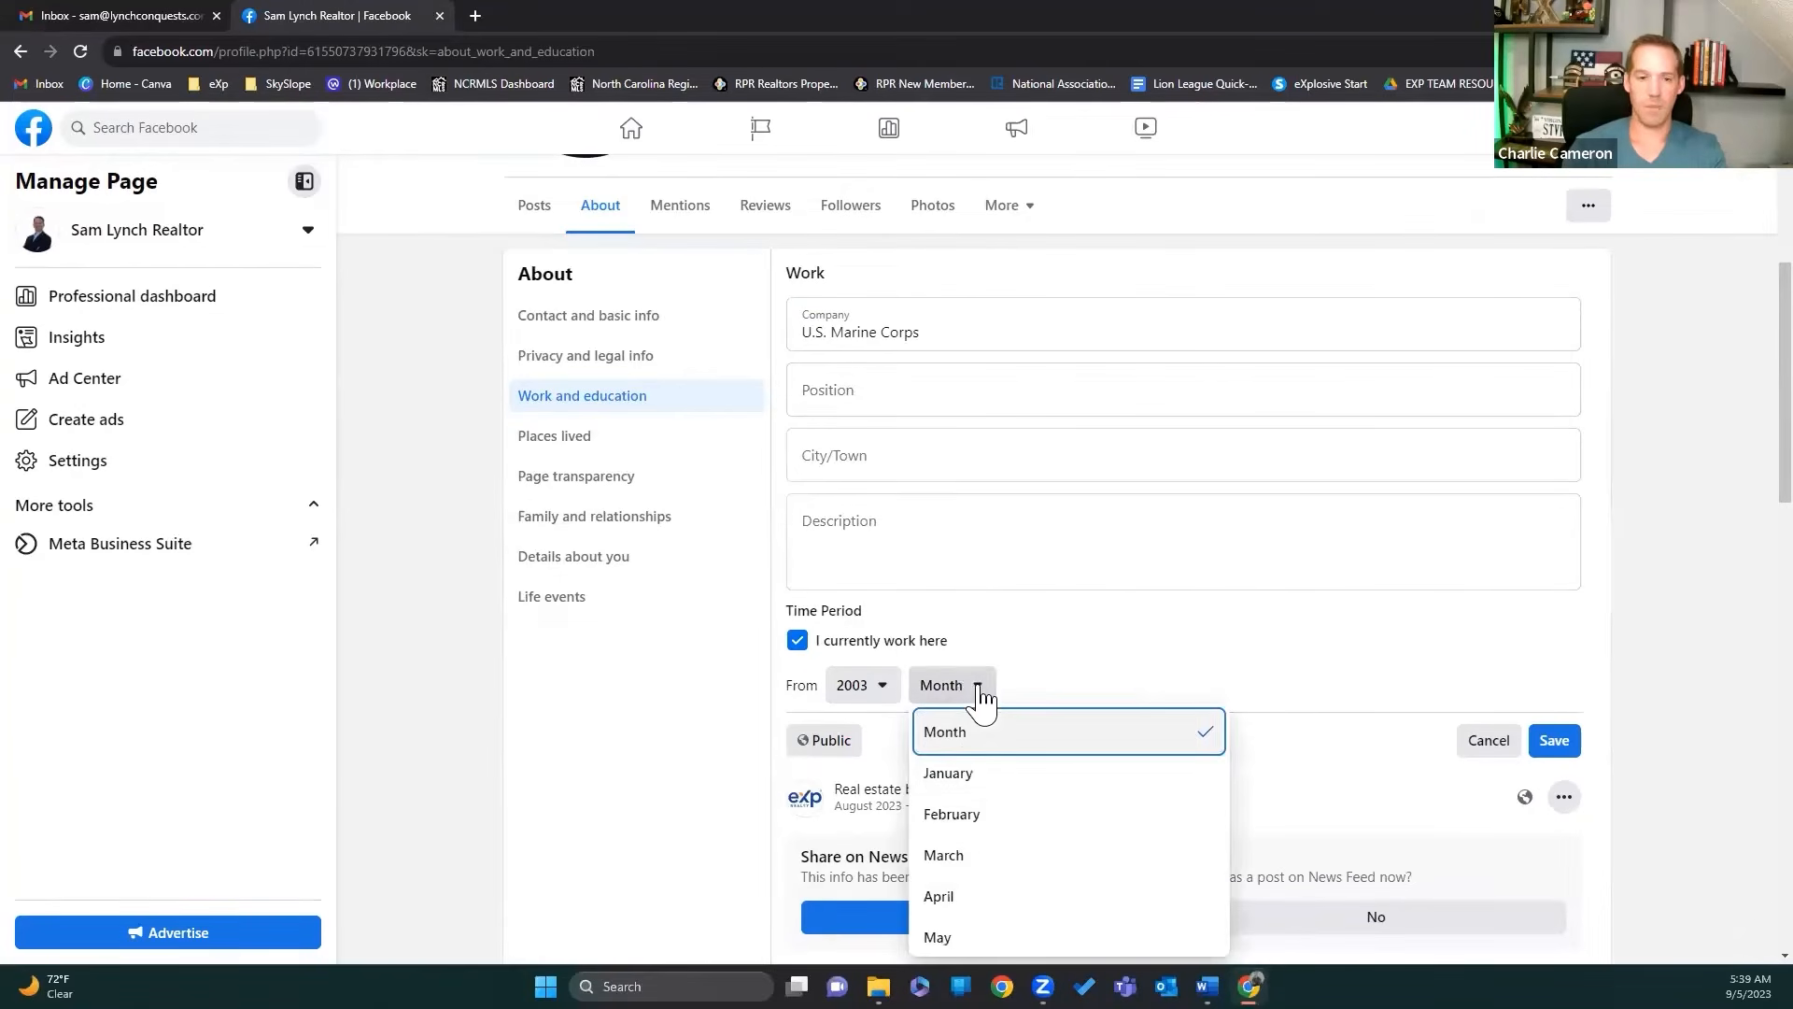
scroll(967, 808, "down", 1)
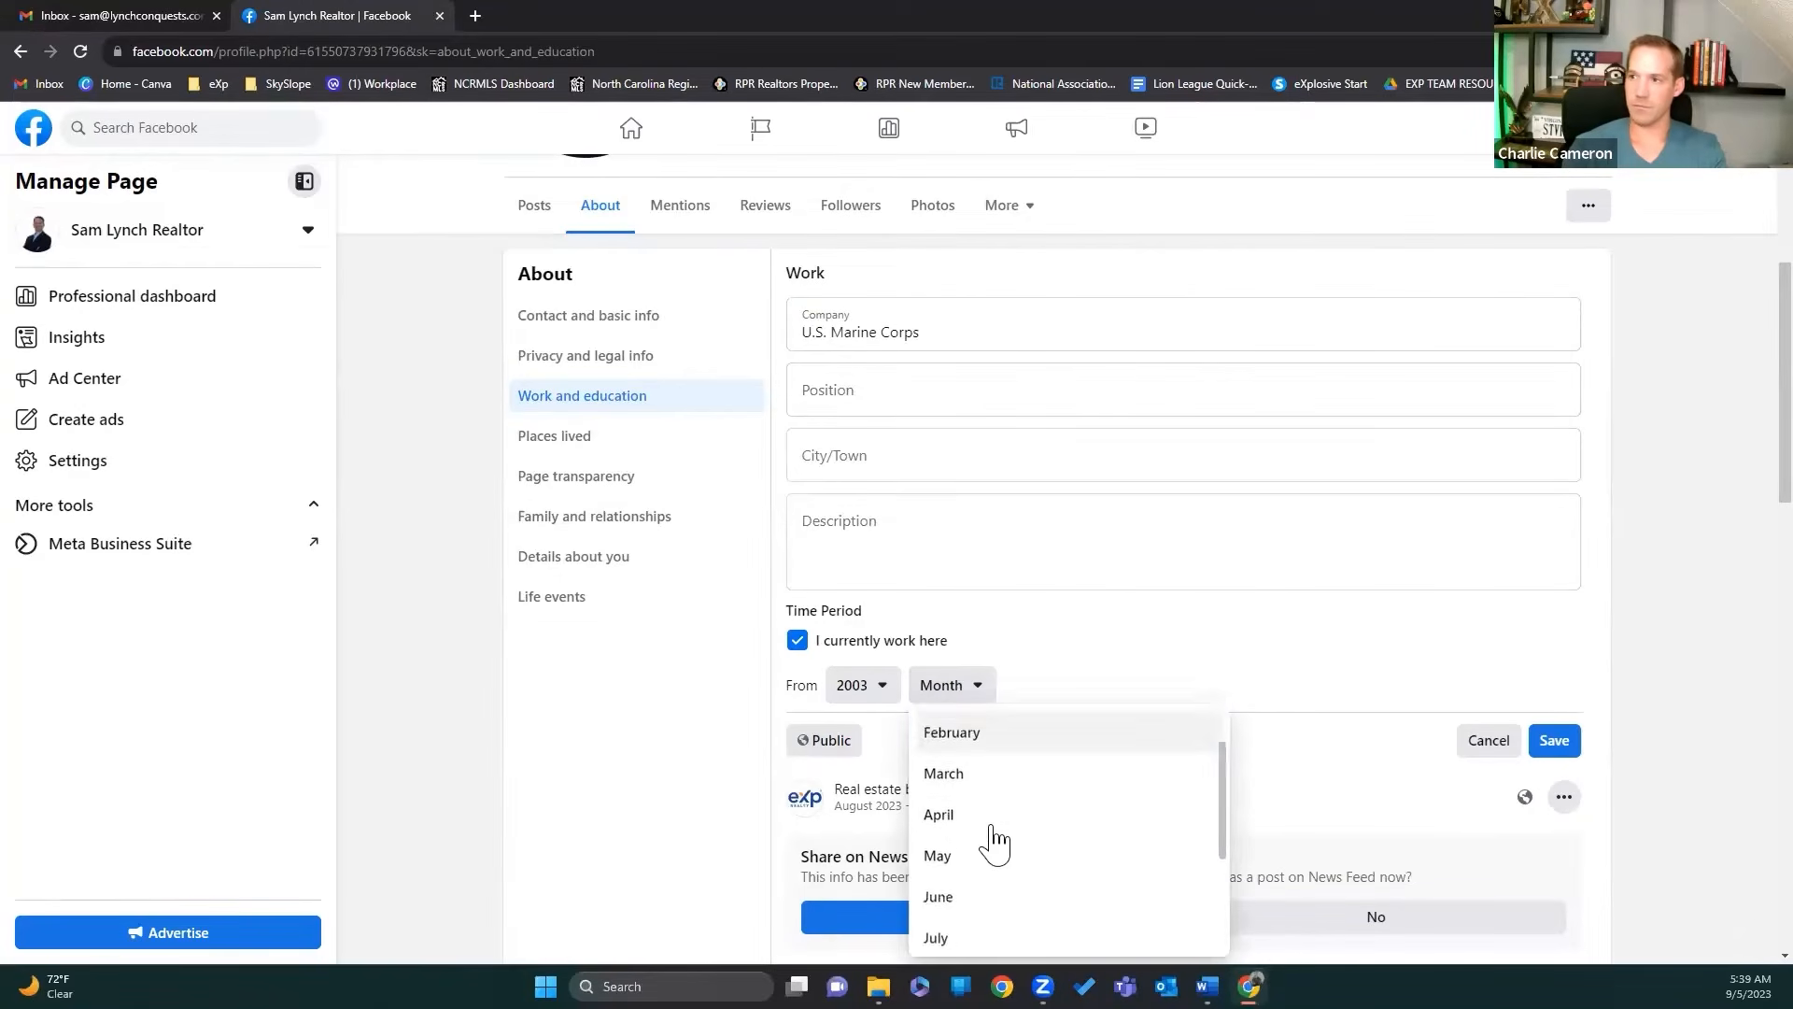
left_click(985, 892)
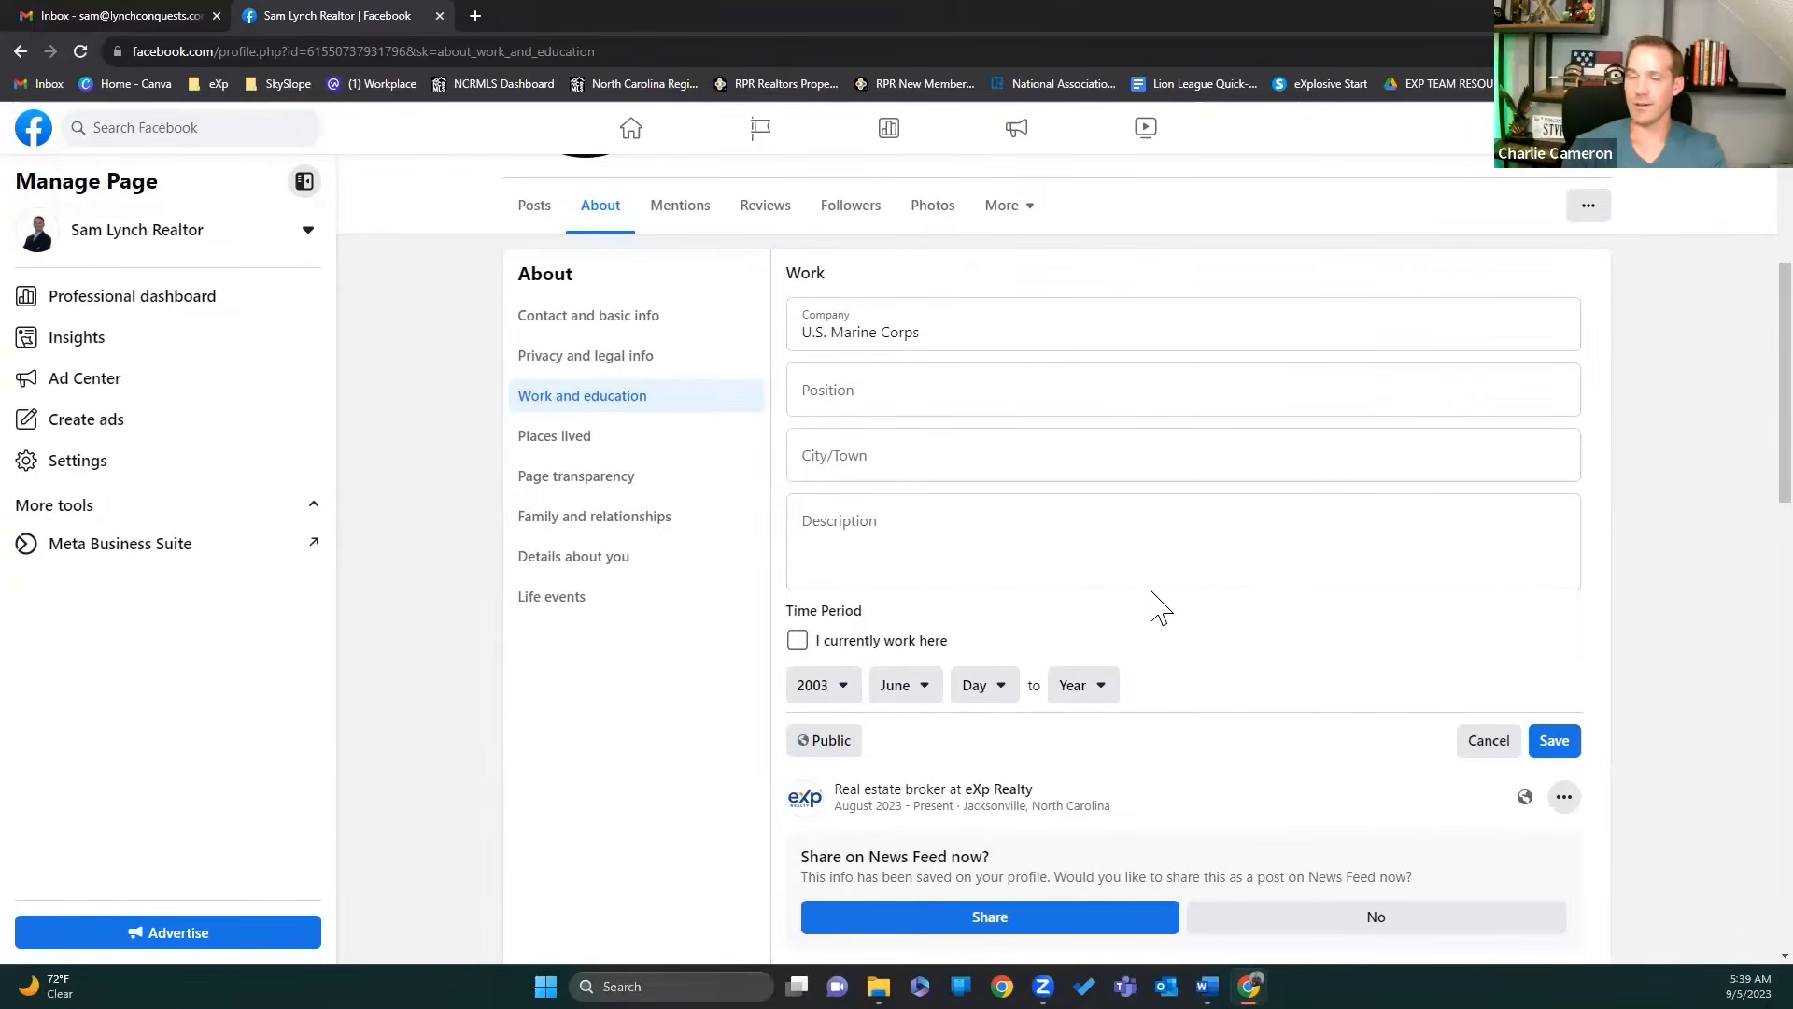
Step: Set the Marine Corps end date to March 2024 and save the entry
left_click(1098, 696)
left_click(1117, 773)
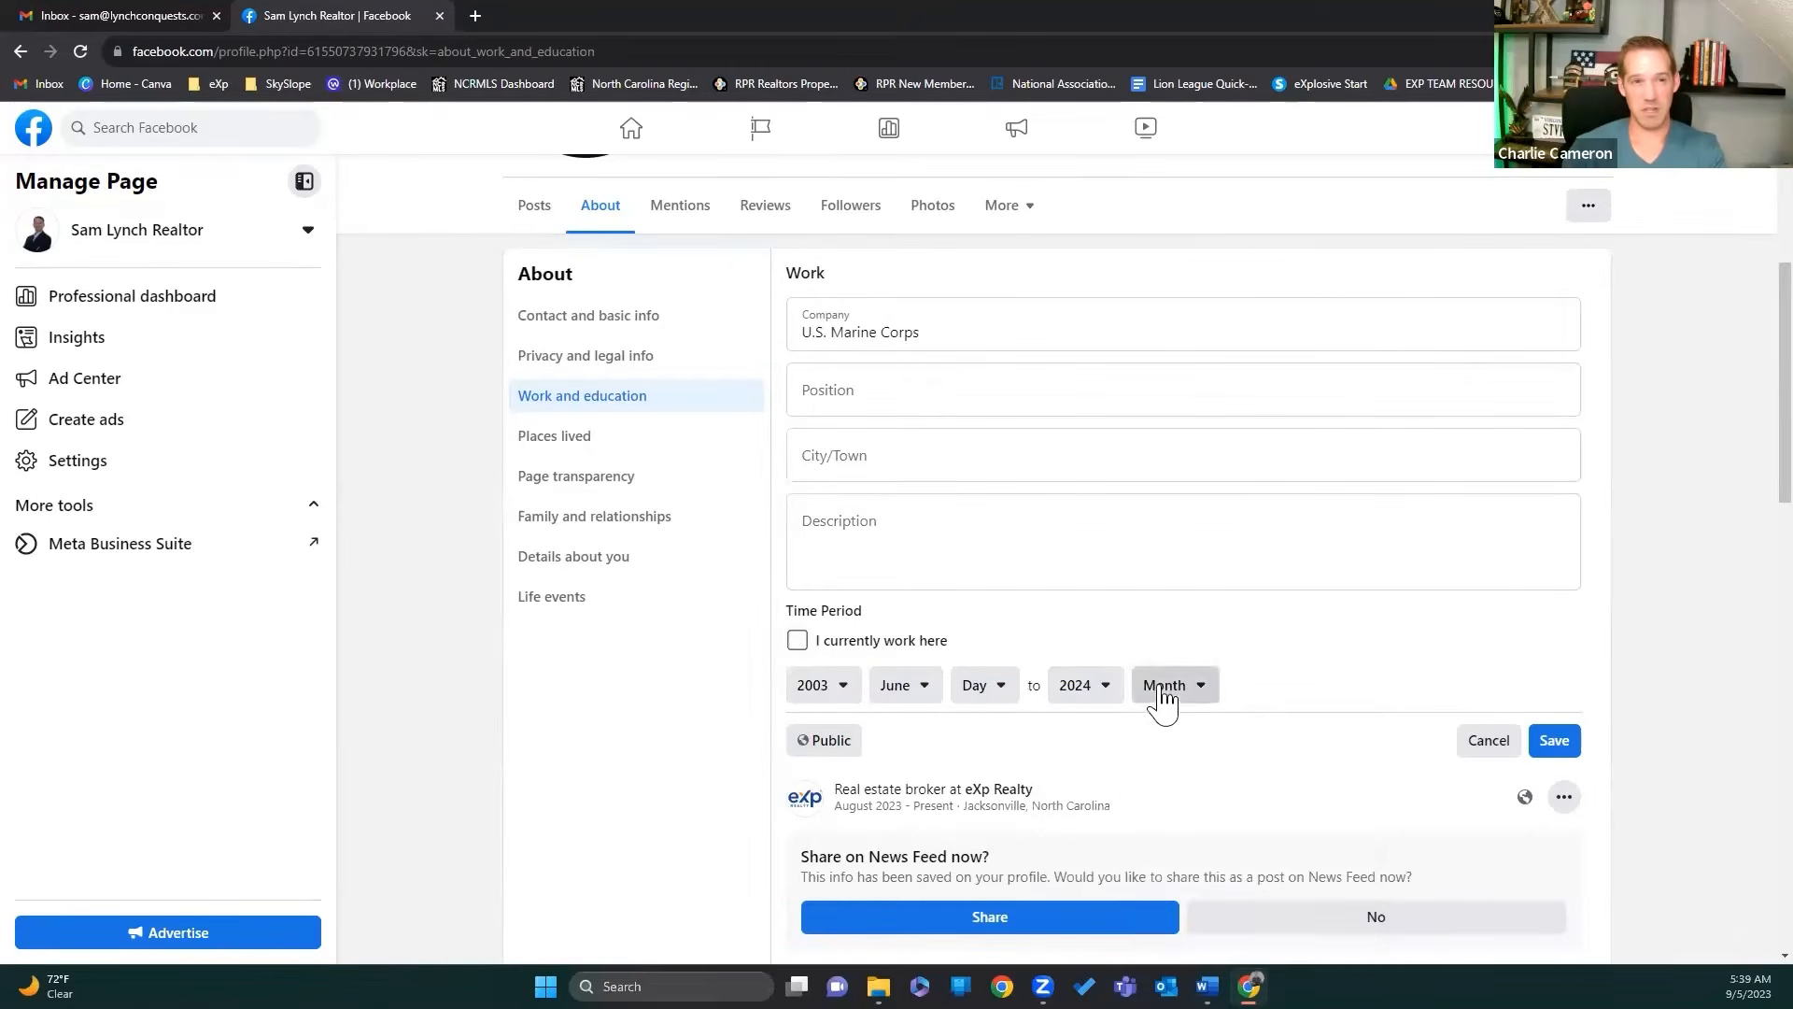
left_click(1161, 691)
left_click(1168, 856)
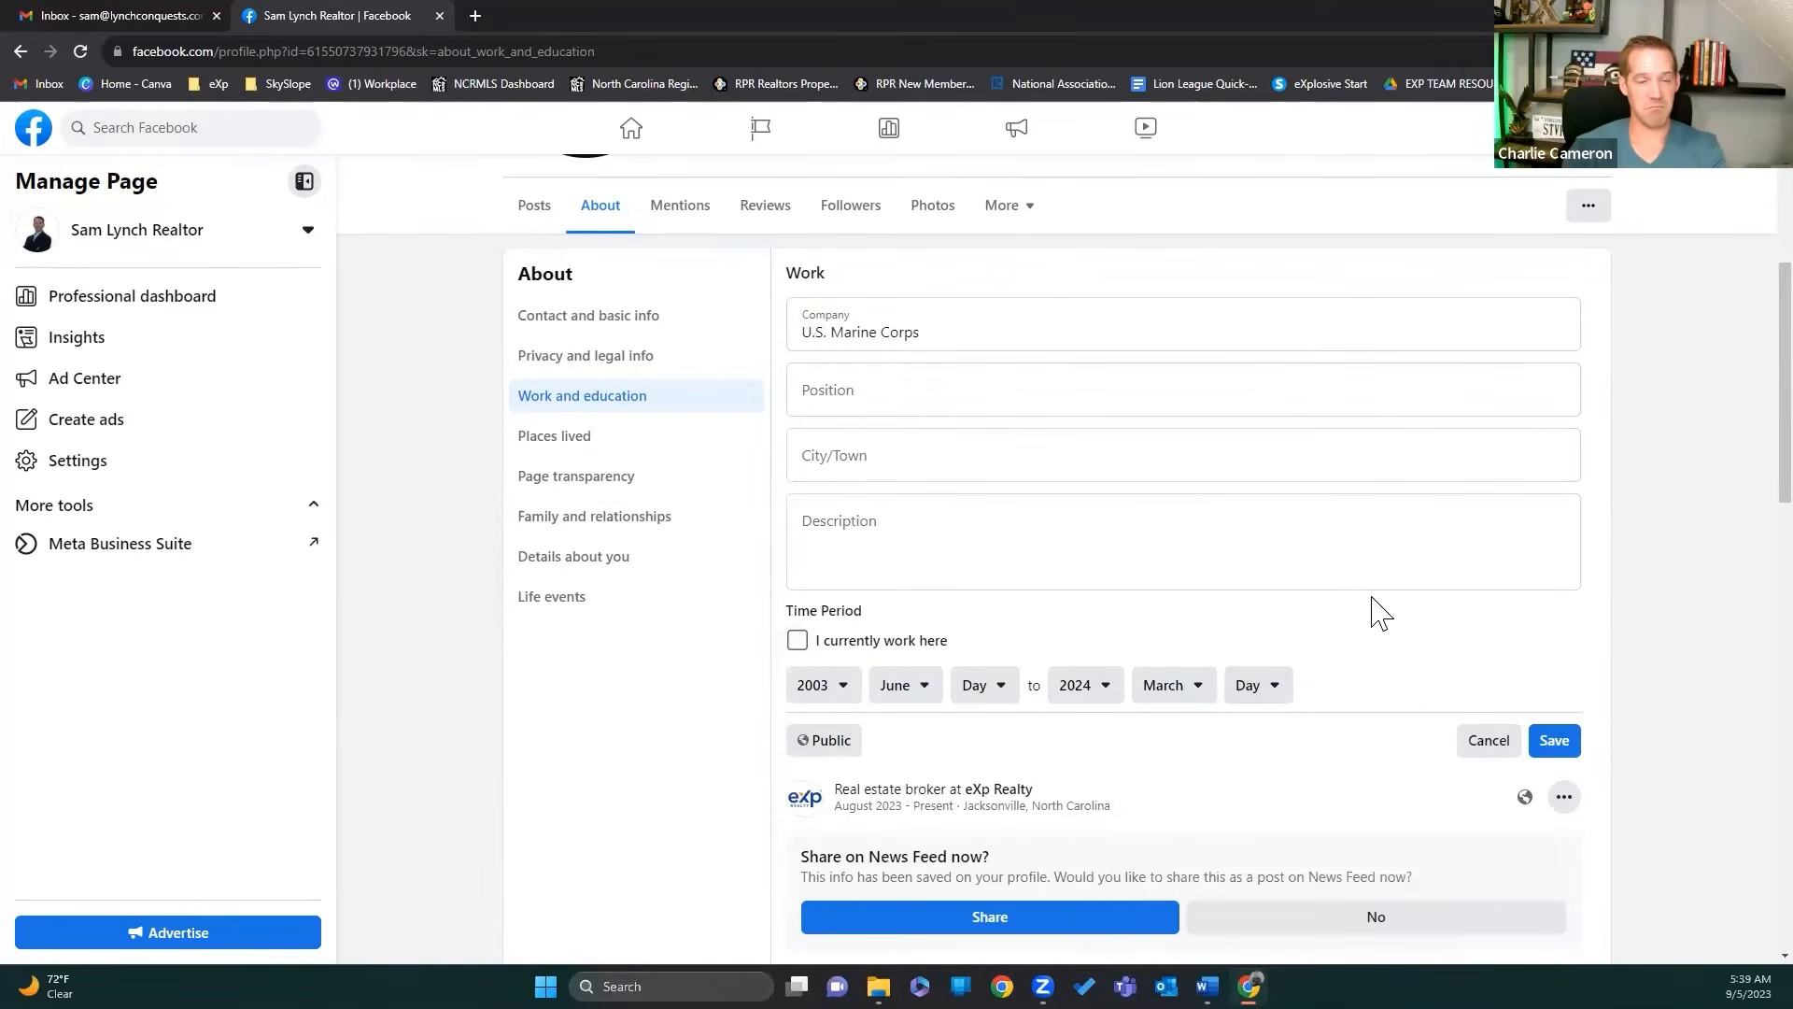
left_click(1555, 743)
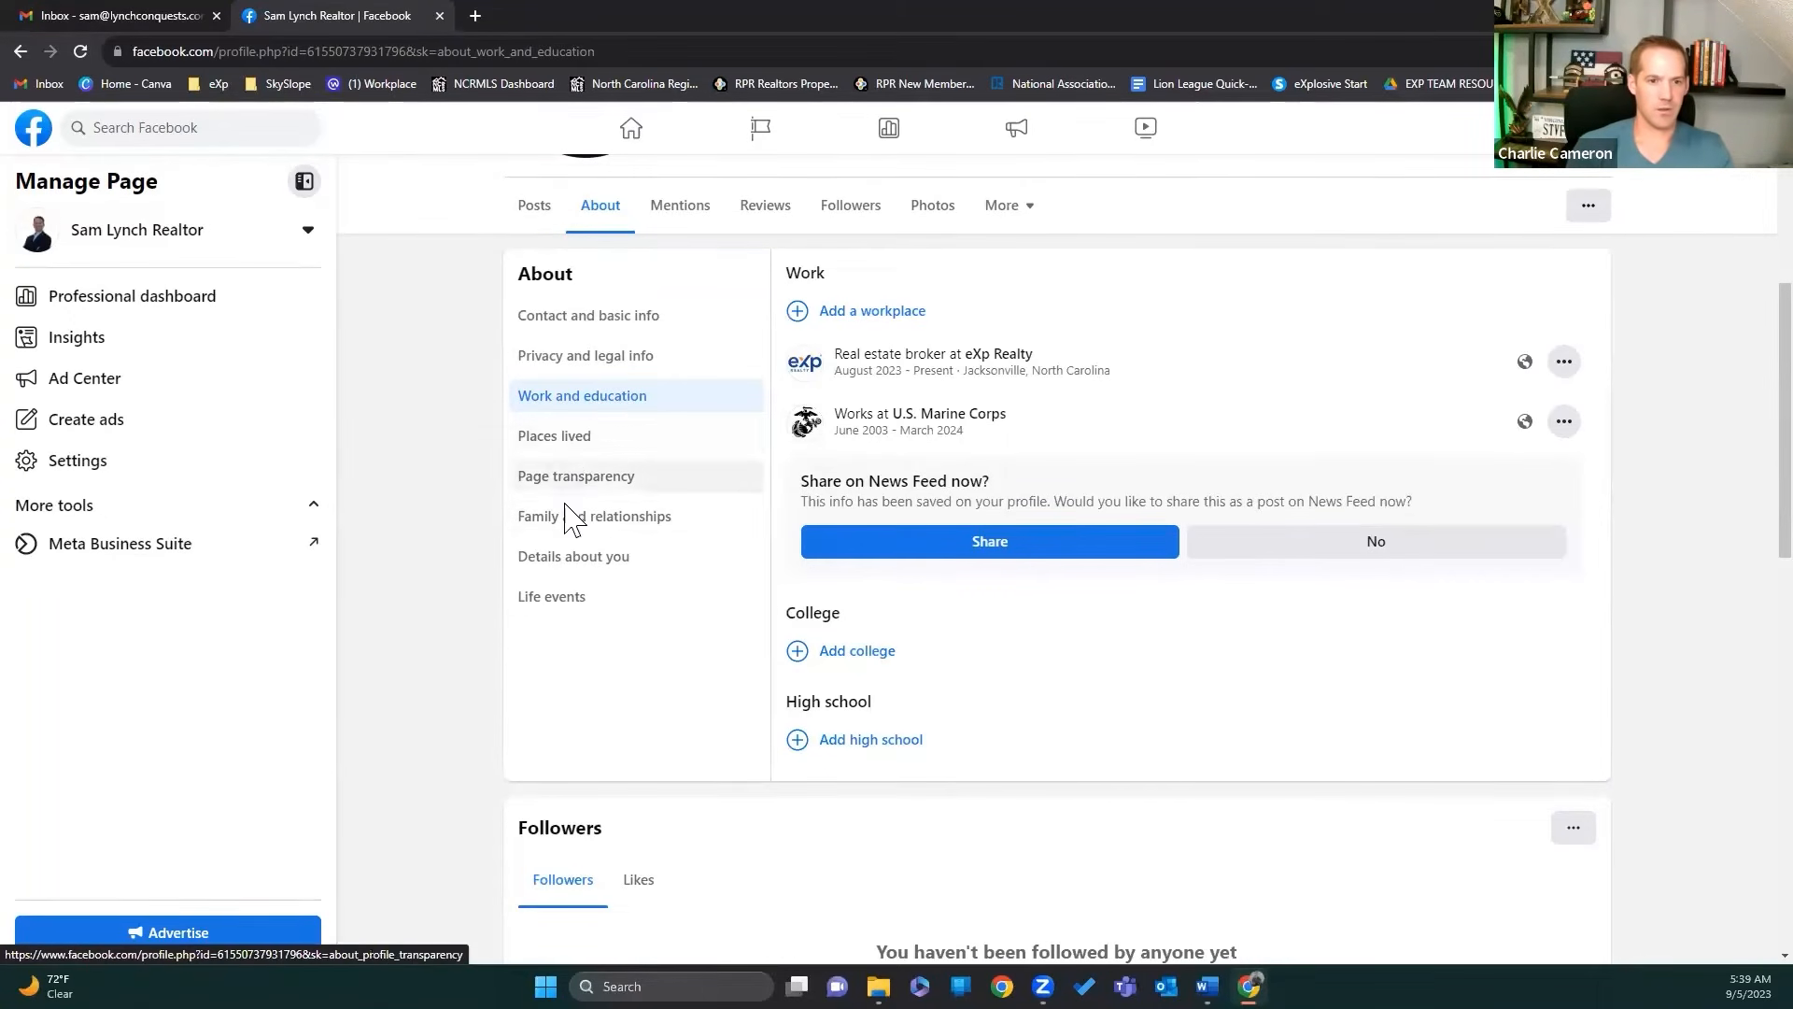
Step: Paste the prepared three-paragraph bio into the About you box under Details about you
left_click(567, 565)
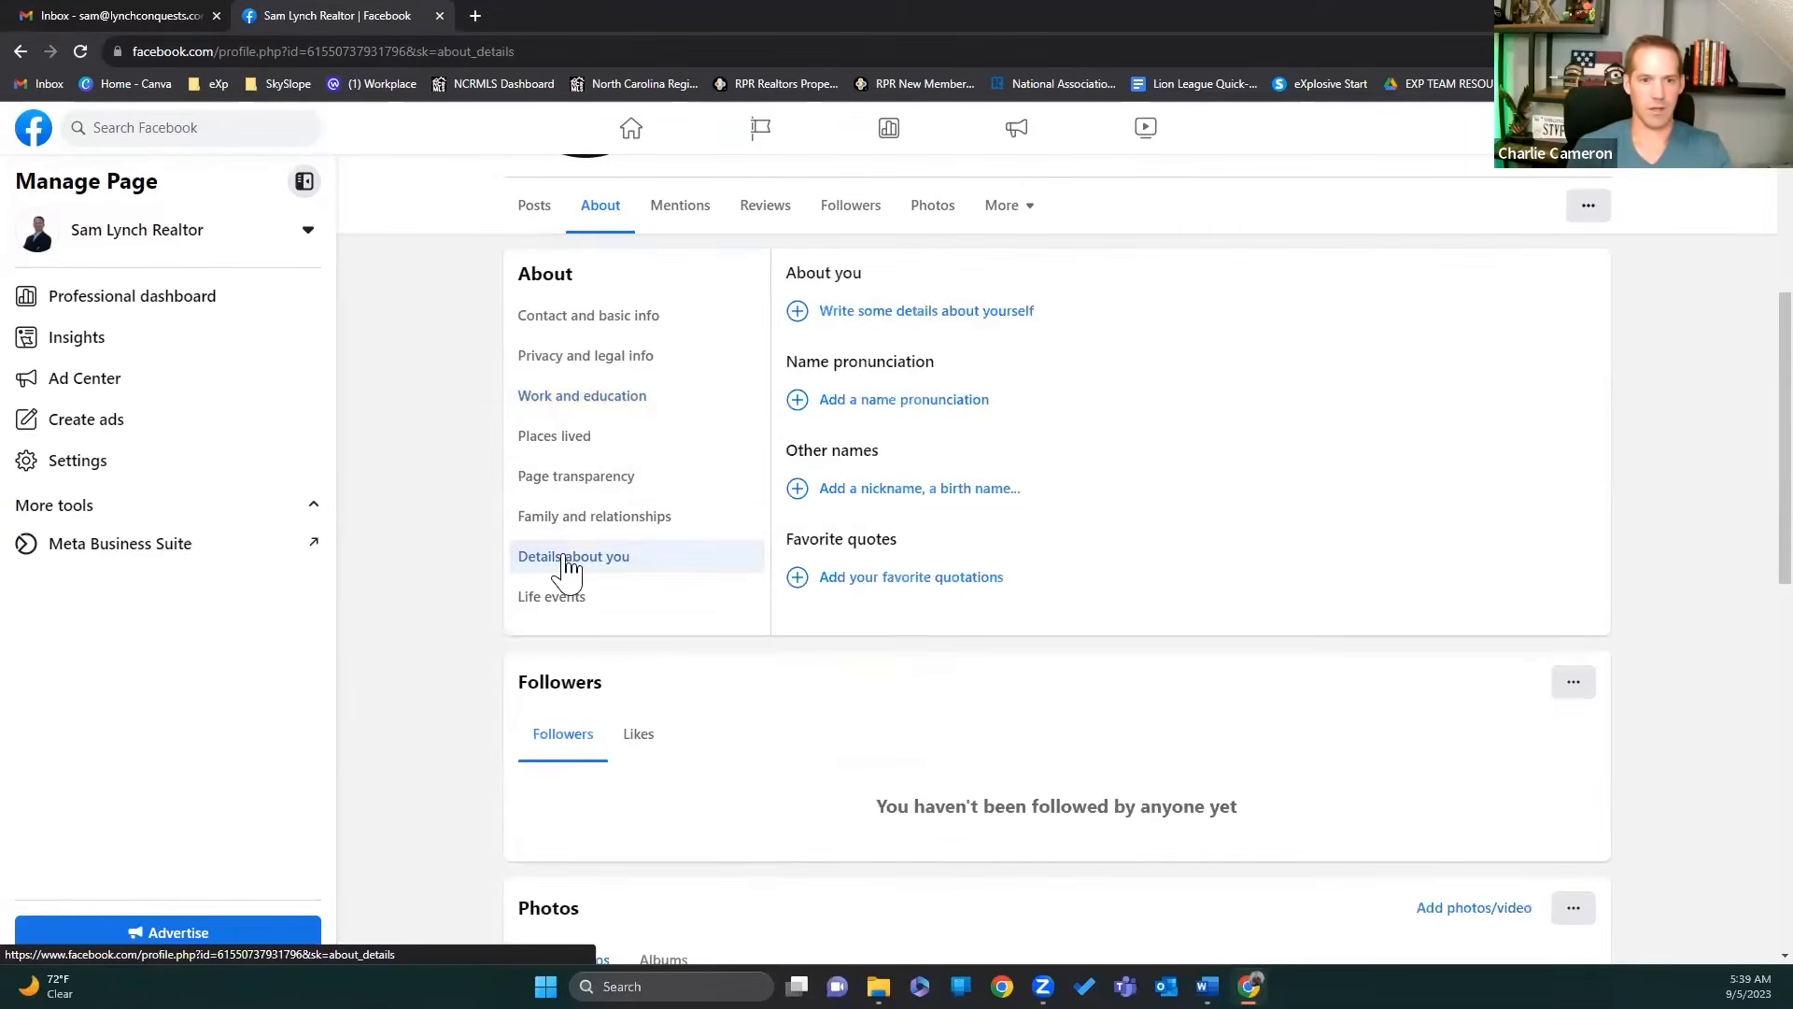
left_click(956, 313)
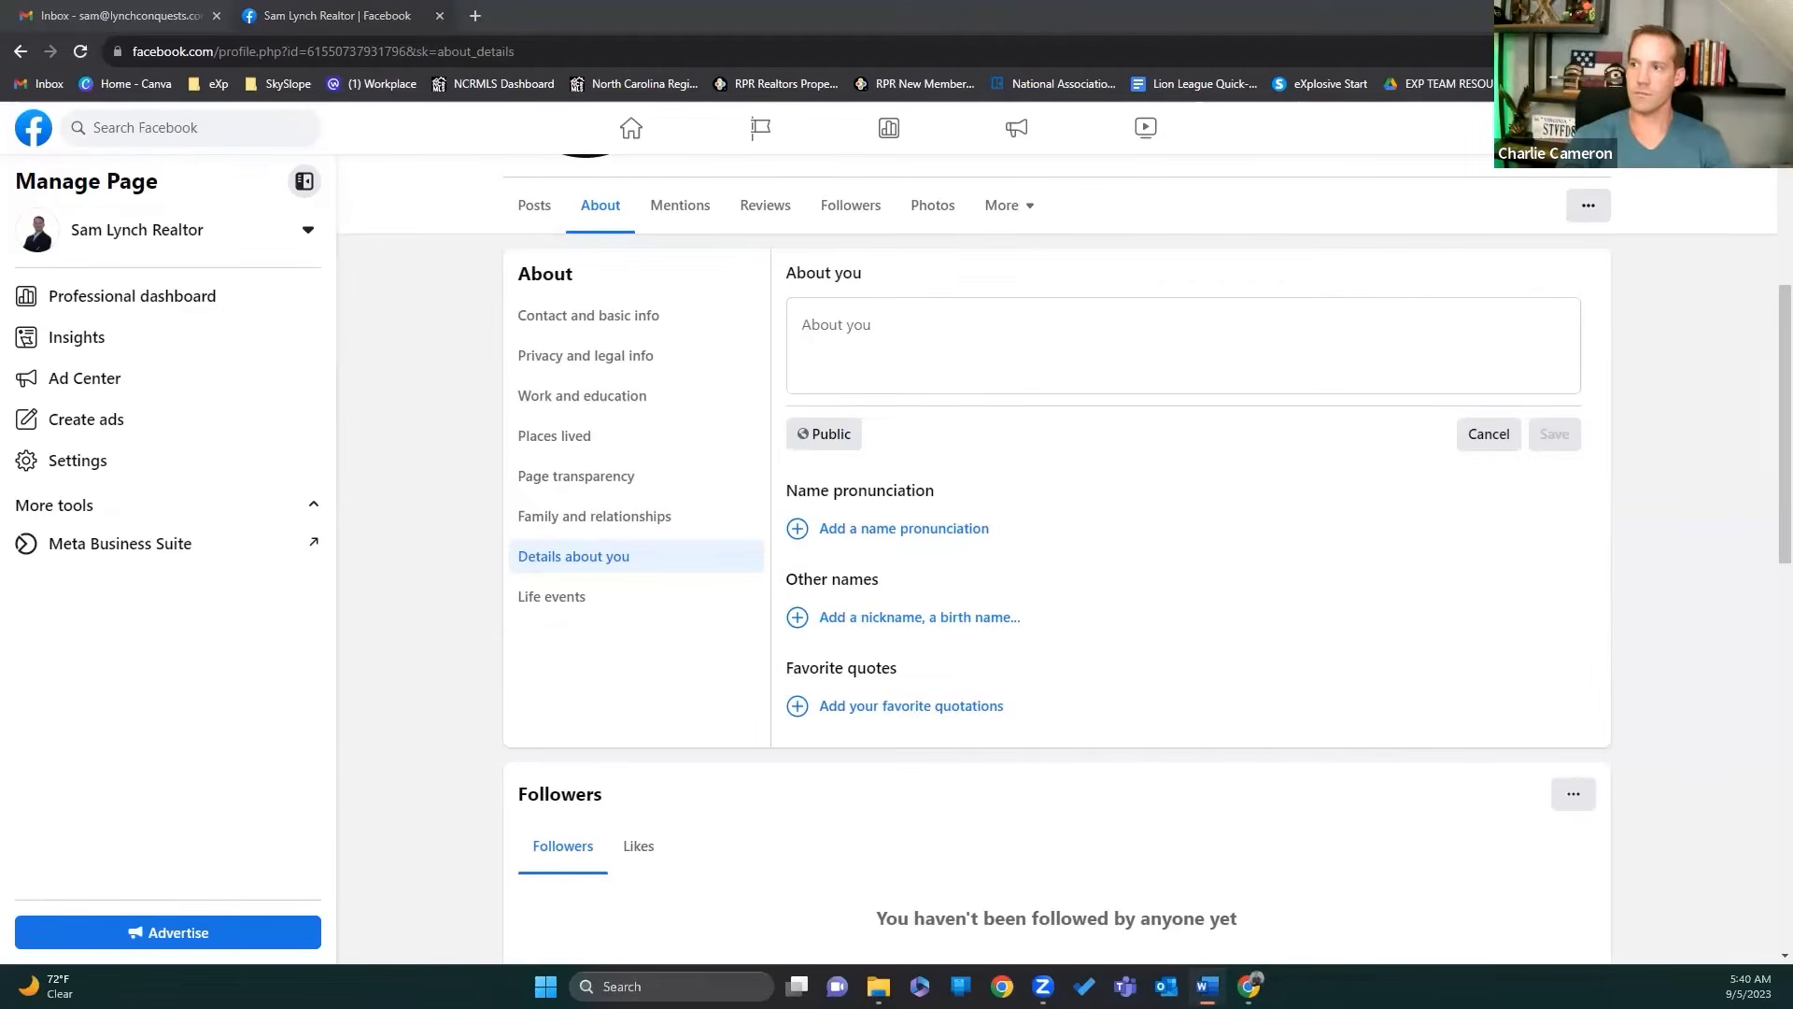
left_click(871, 336)
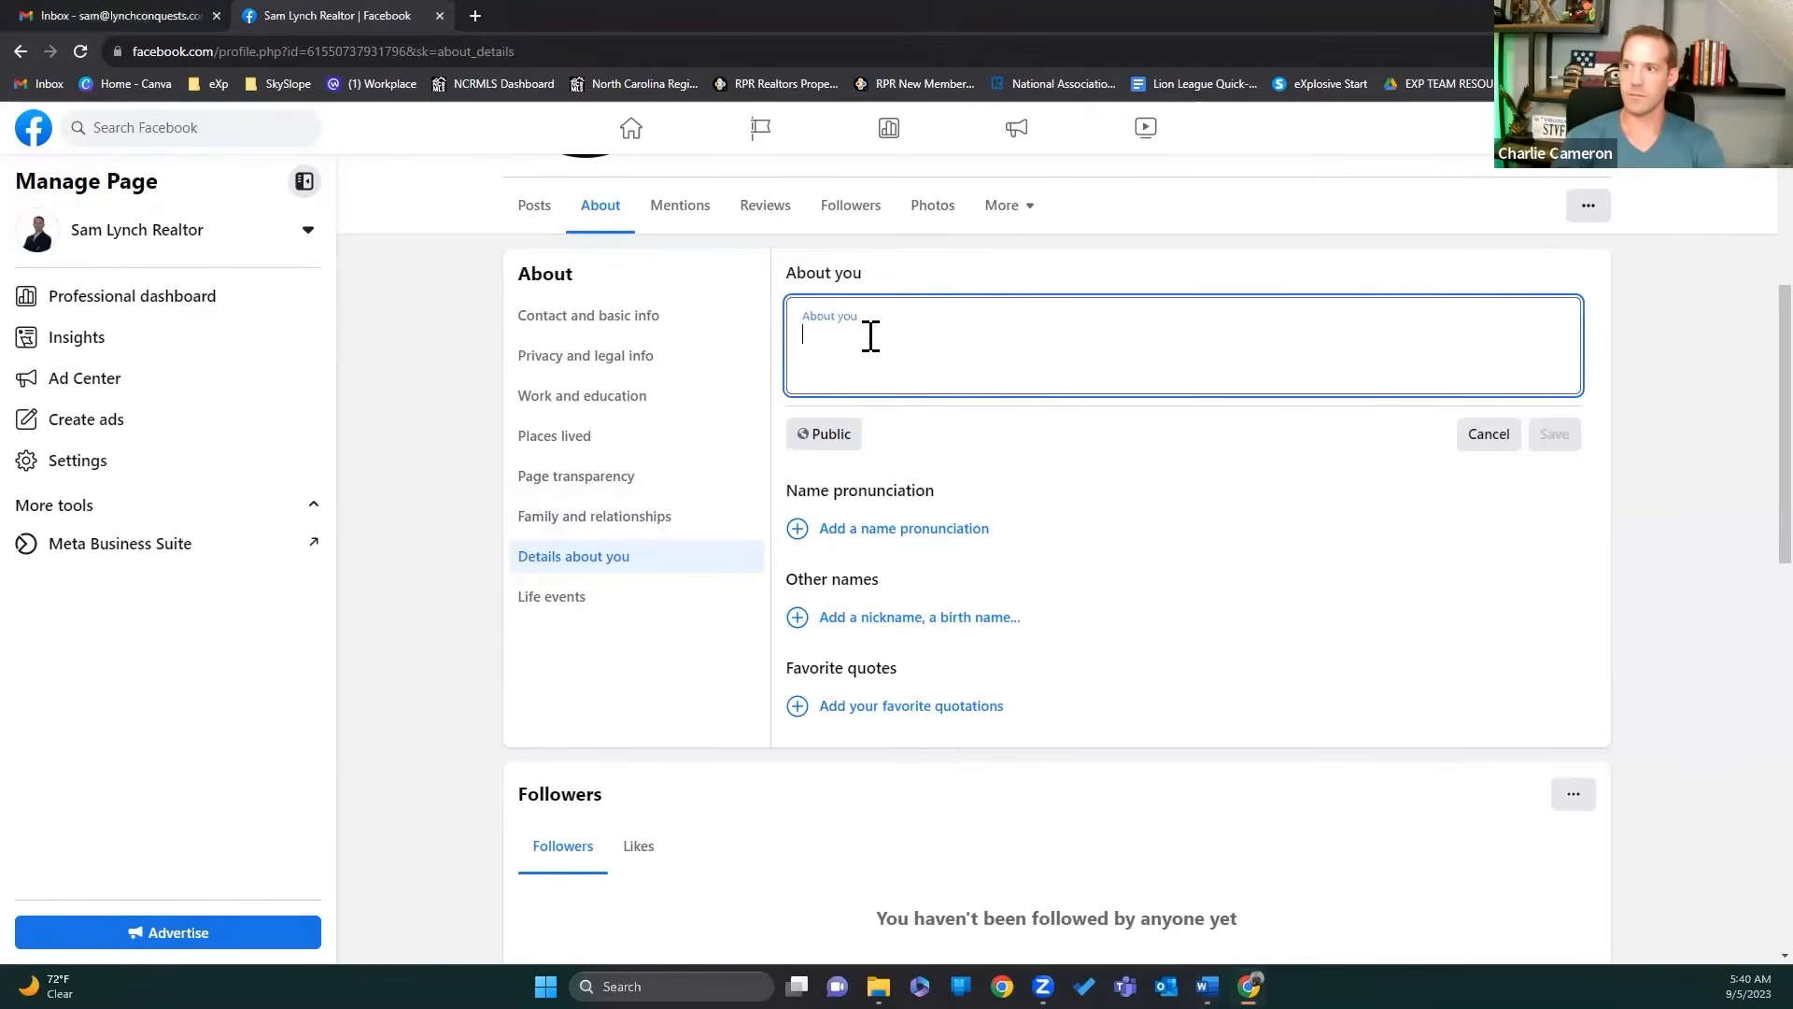
type("I'm a devoted husband to an amazing wife, a proud father of three energetic children, and a retired Marine with nearly 21 years of honorable service. Now, I'm entering a new phase of my life where I can wholeheartedly pursue my passions and interests. Real estate holds a special place in my heart, and I'm a fervent advocate for this industry, both as an investor and agent. However, I firmly believe that life isn't solely about work; it's about forging cherished memories with family and relishing outdoor adventures like hiking, camping, hunting, fishing, and golfing. In addition to my passion for real estate and the great outdoors, I'm deeply committed to my journey in Brazilian Jiu-Jitsu, which instills me with determination and discipline. My ultimate objective is to serve as a valuable resource for others embarking on their own real estate journey. Whether you're in the market to buy, sell, or invest, I'm here to provide guidance every step of the way.")
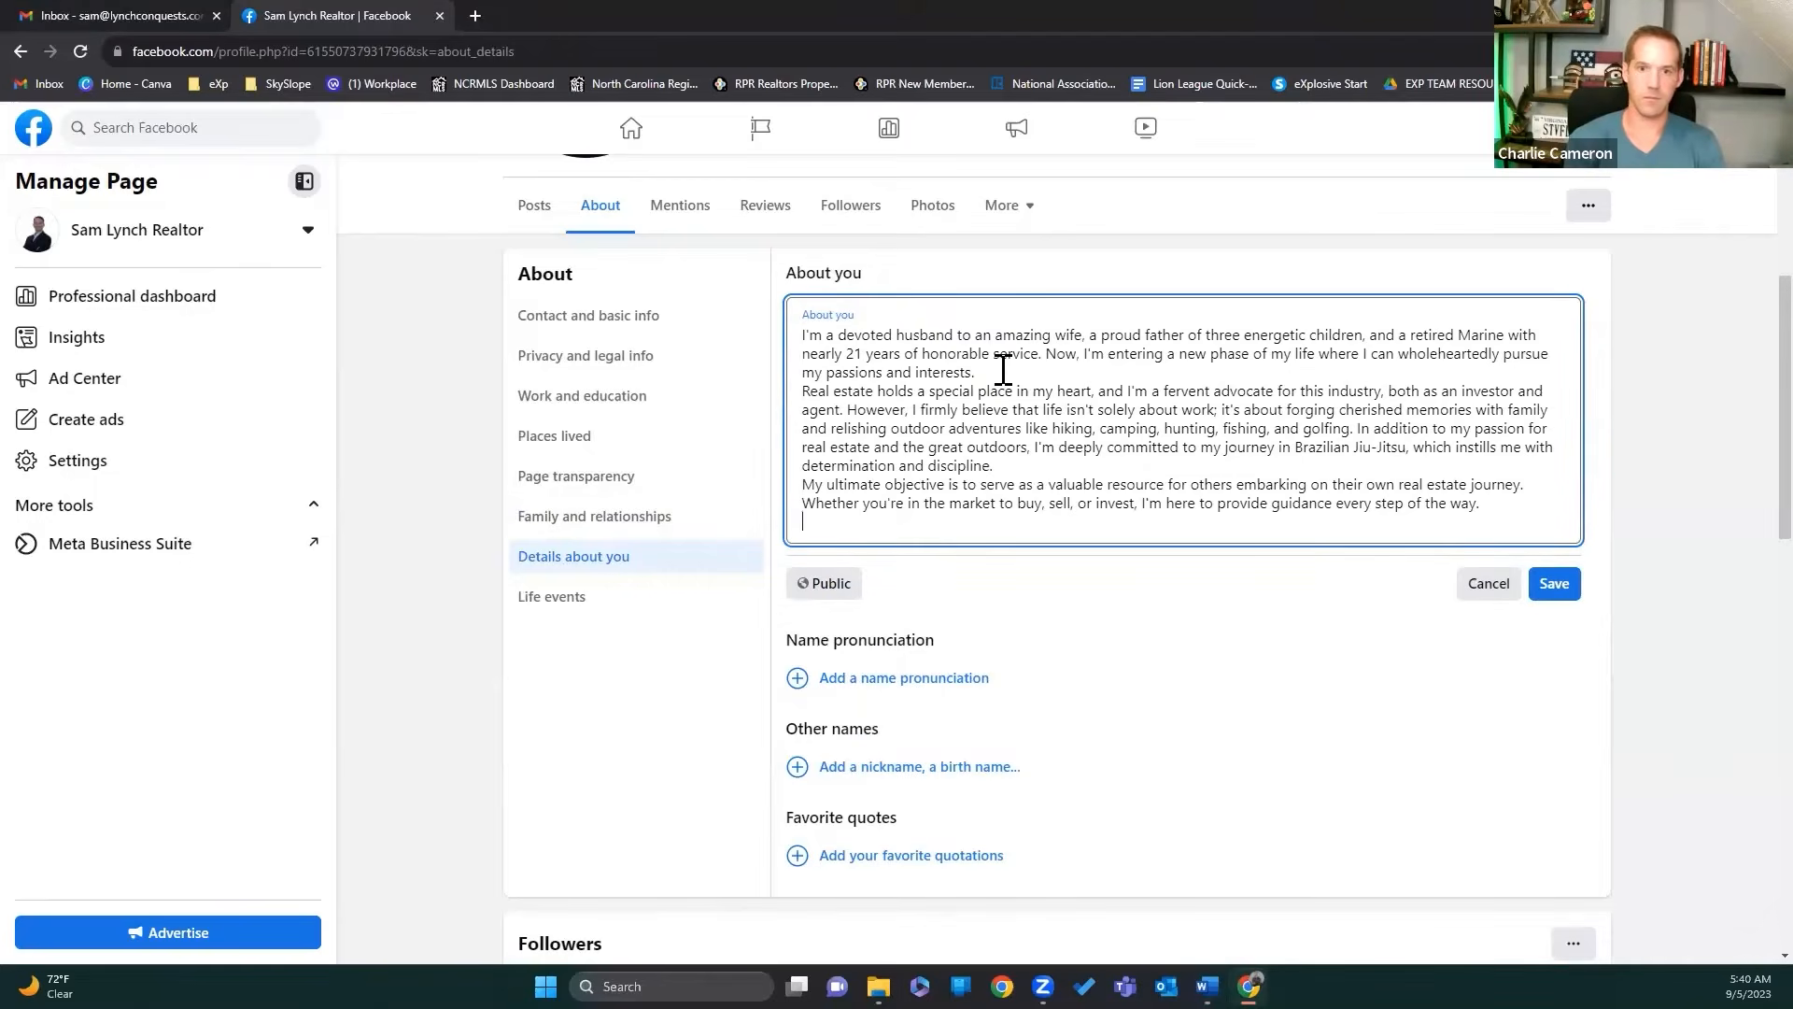
key("Return")
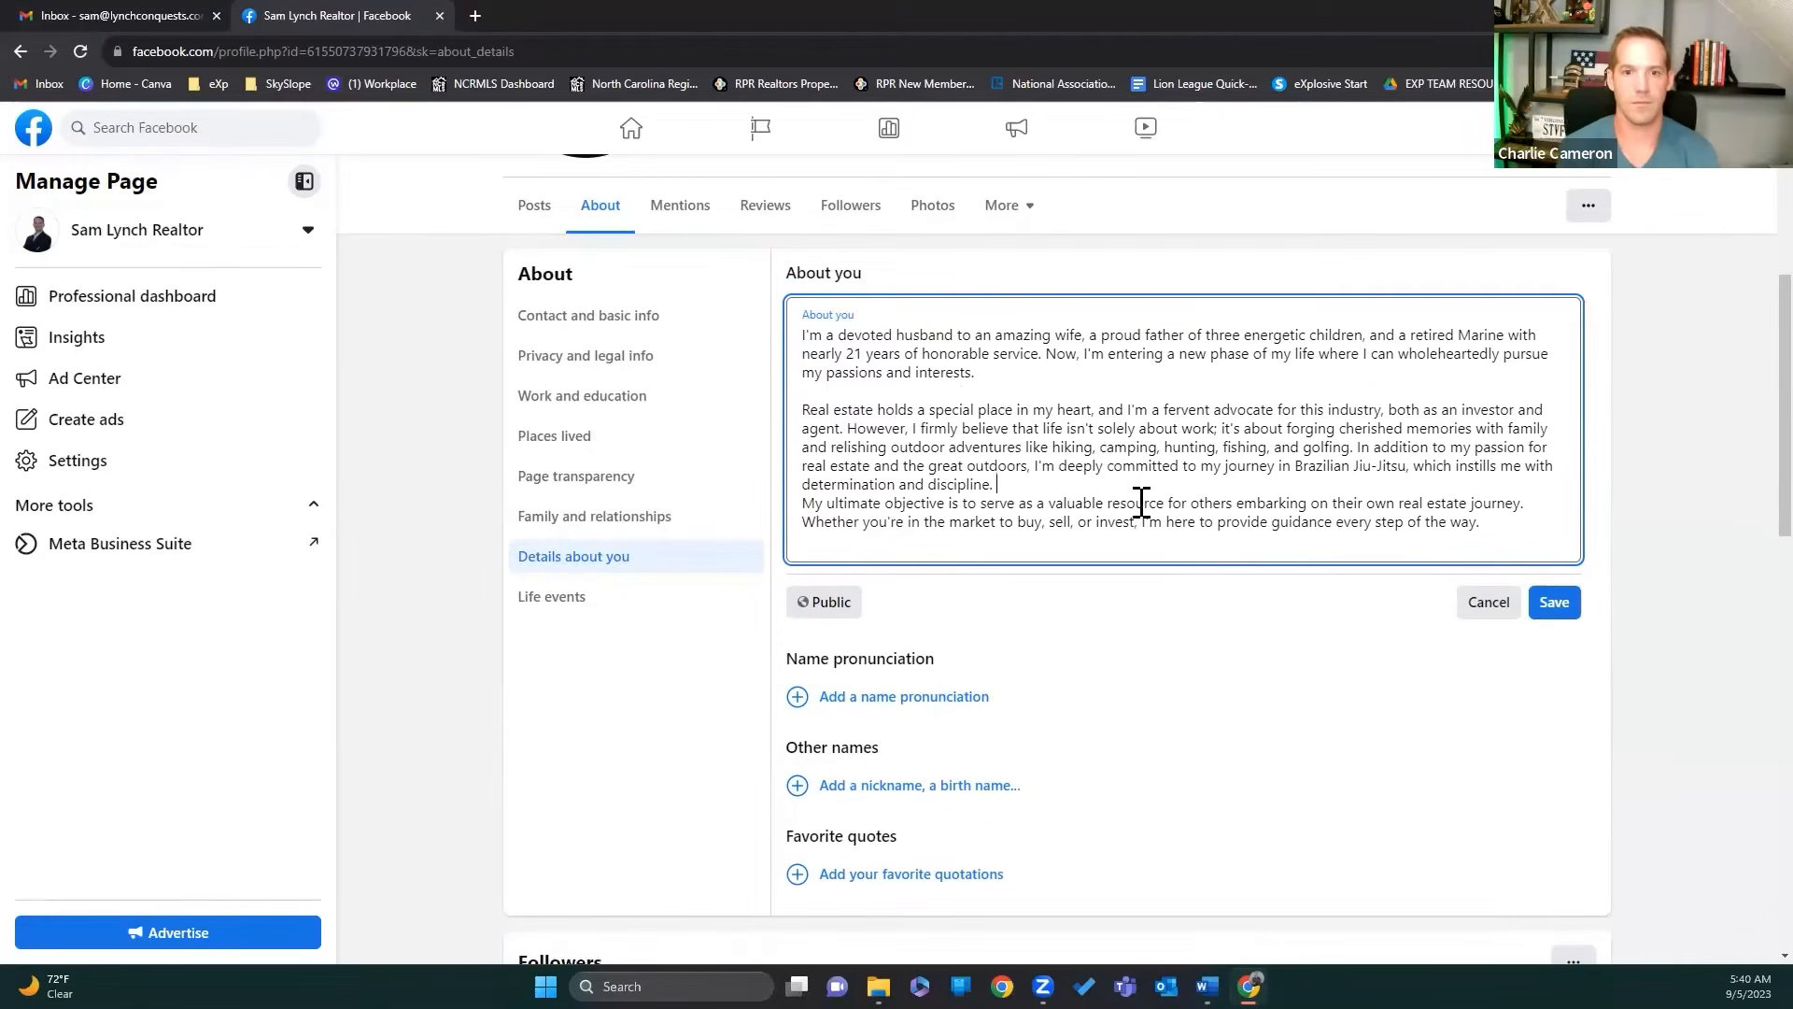
key("Return")
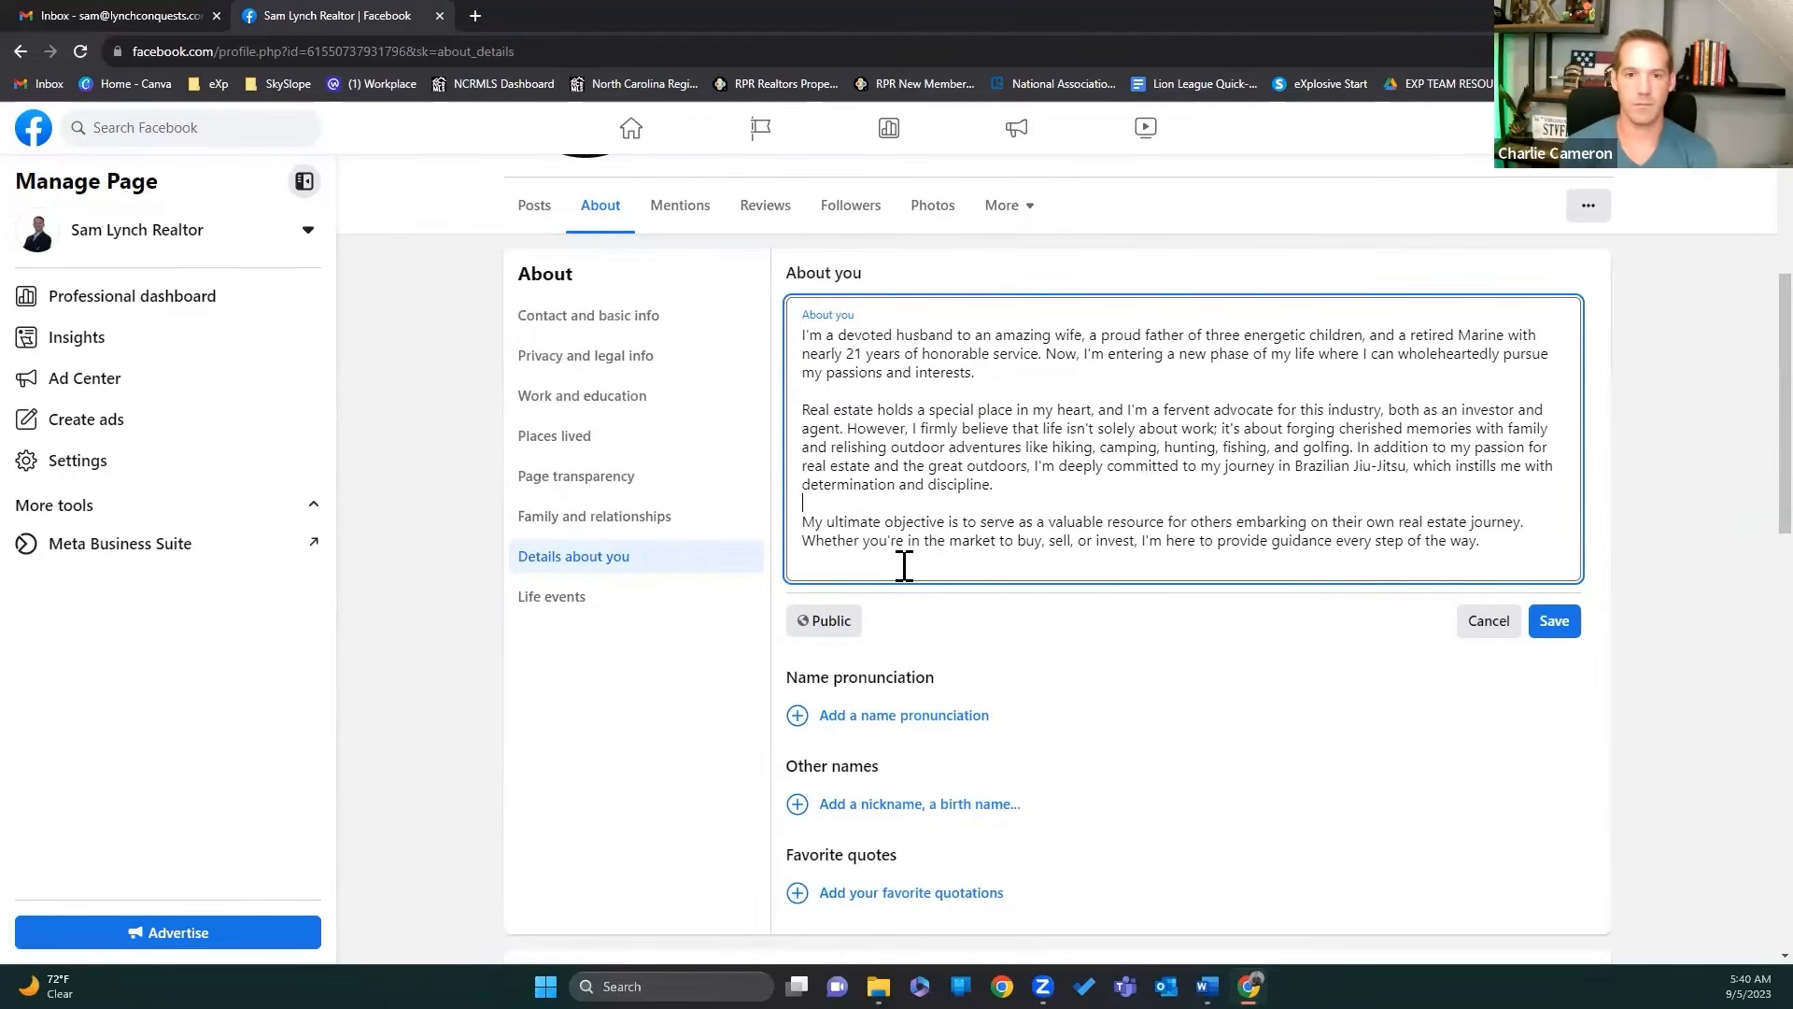
key("BackSpace")
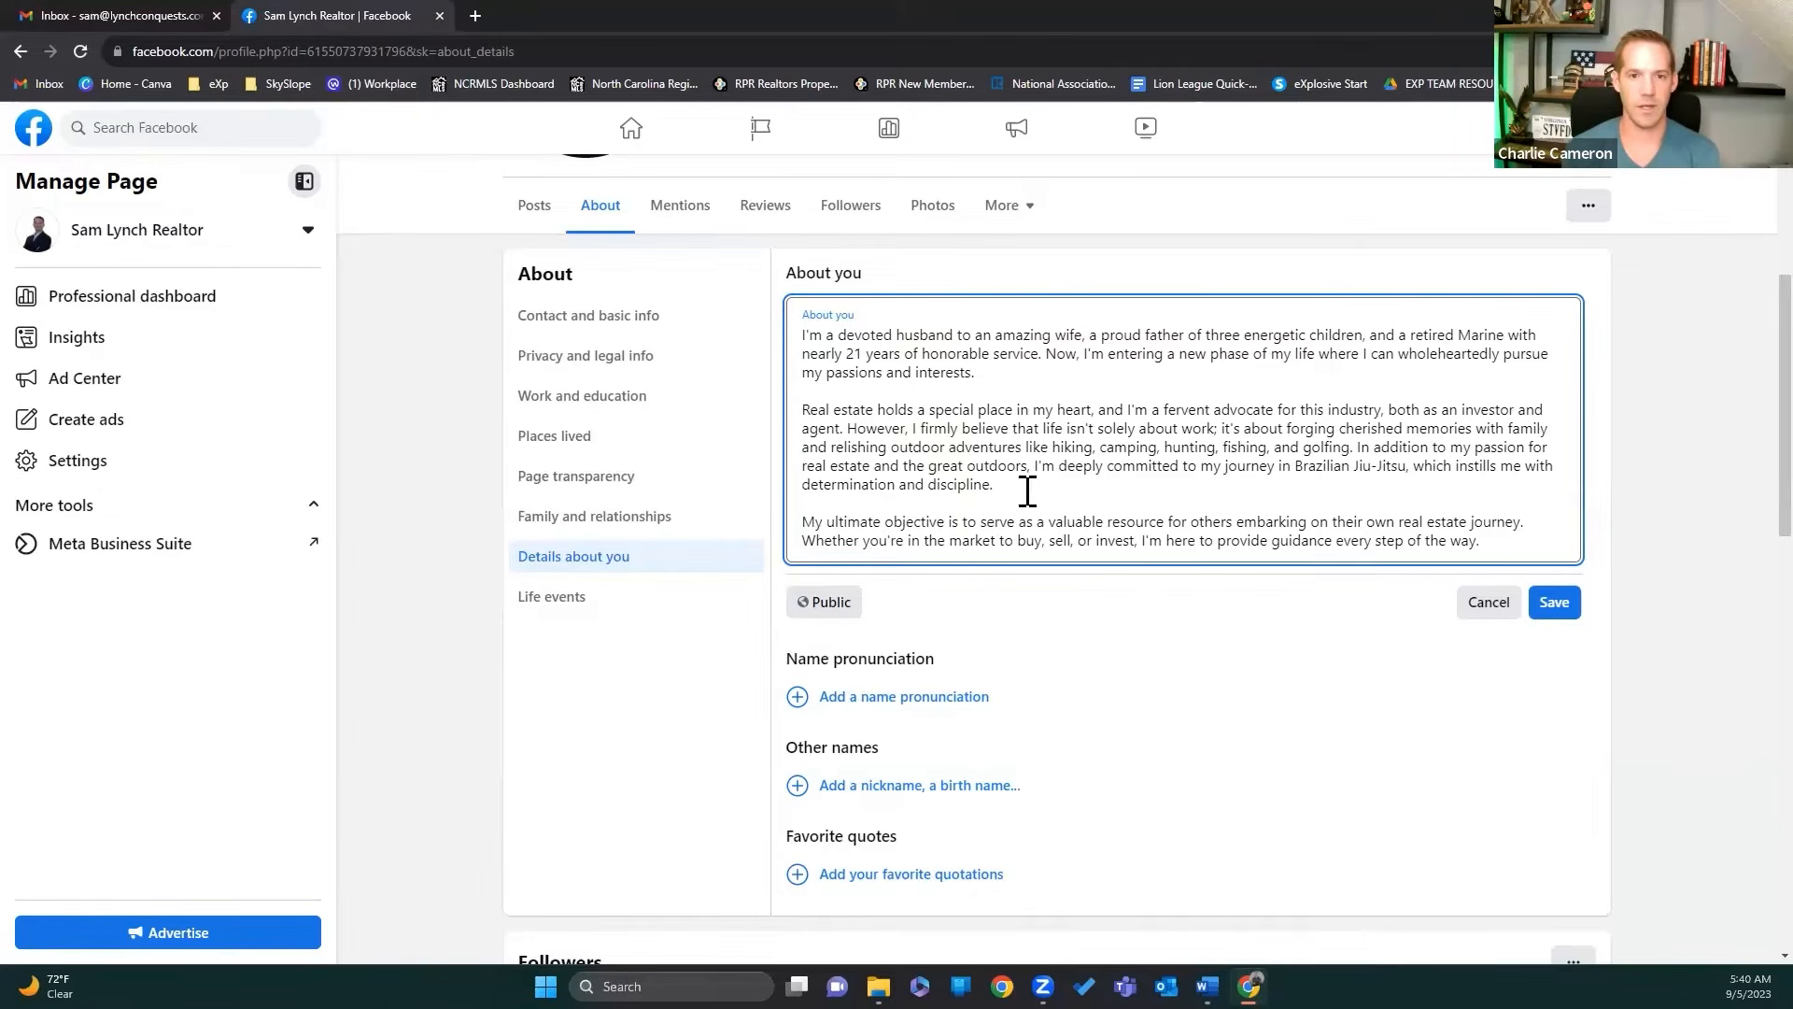
Step: Delete 'honorable' and its extra space so the bio reads 'nearly 21 years of service.'
left_click_drag(989, 355, 927, 353)
key("BackSpace")
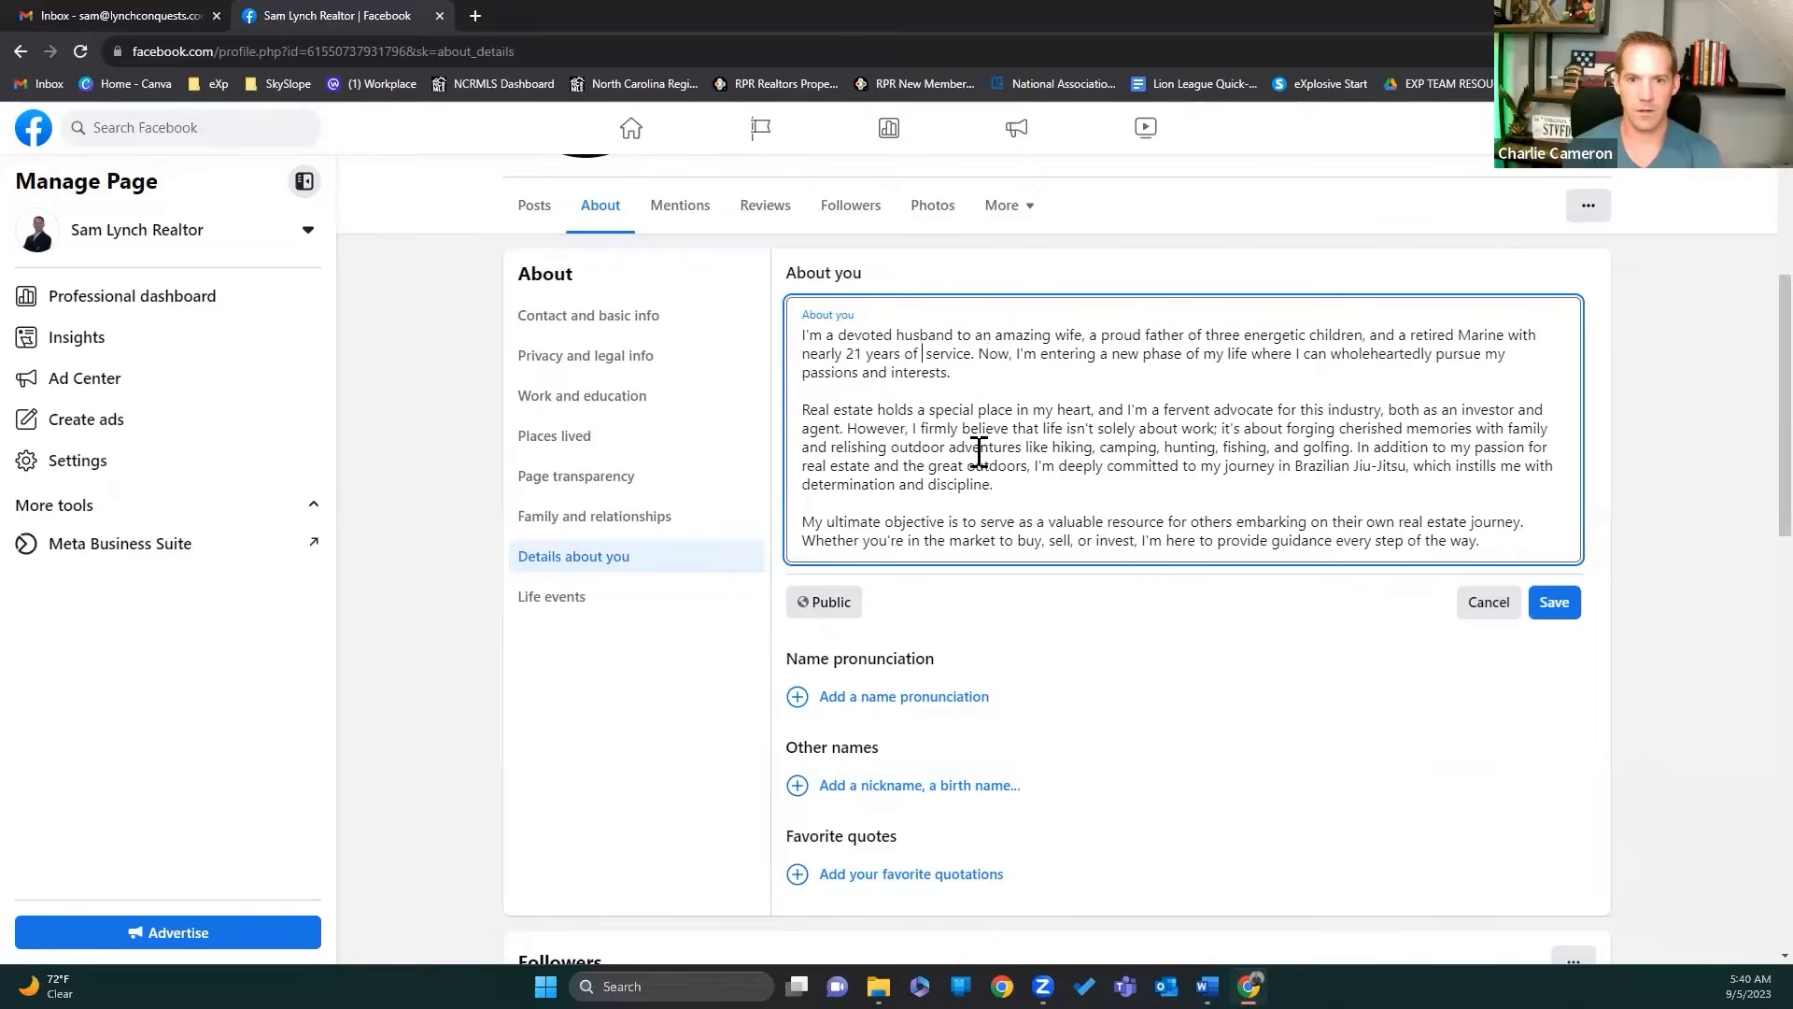
key("BackSpace")
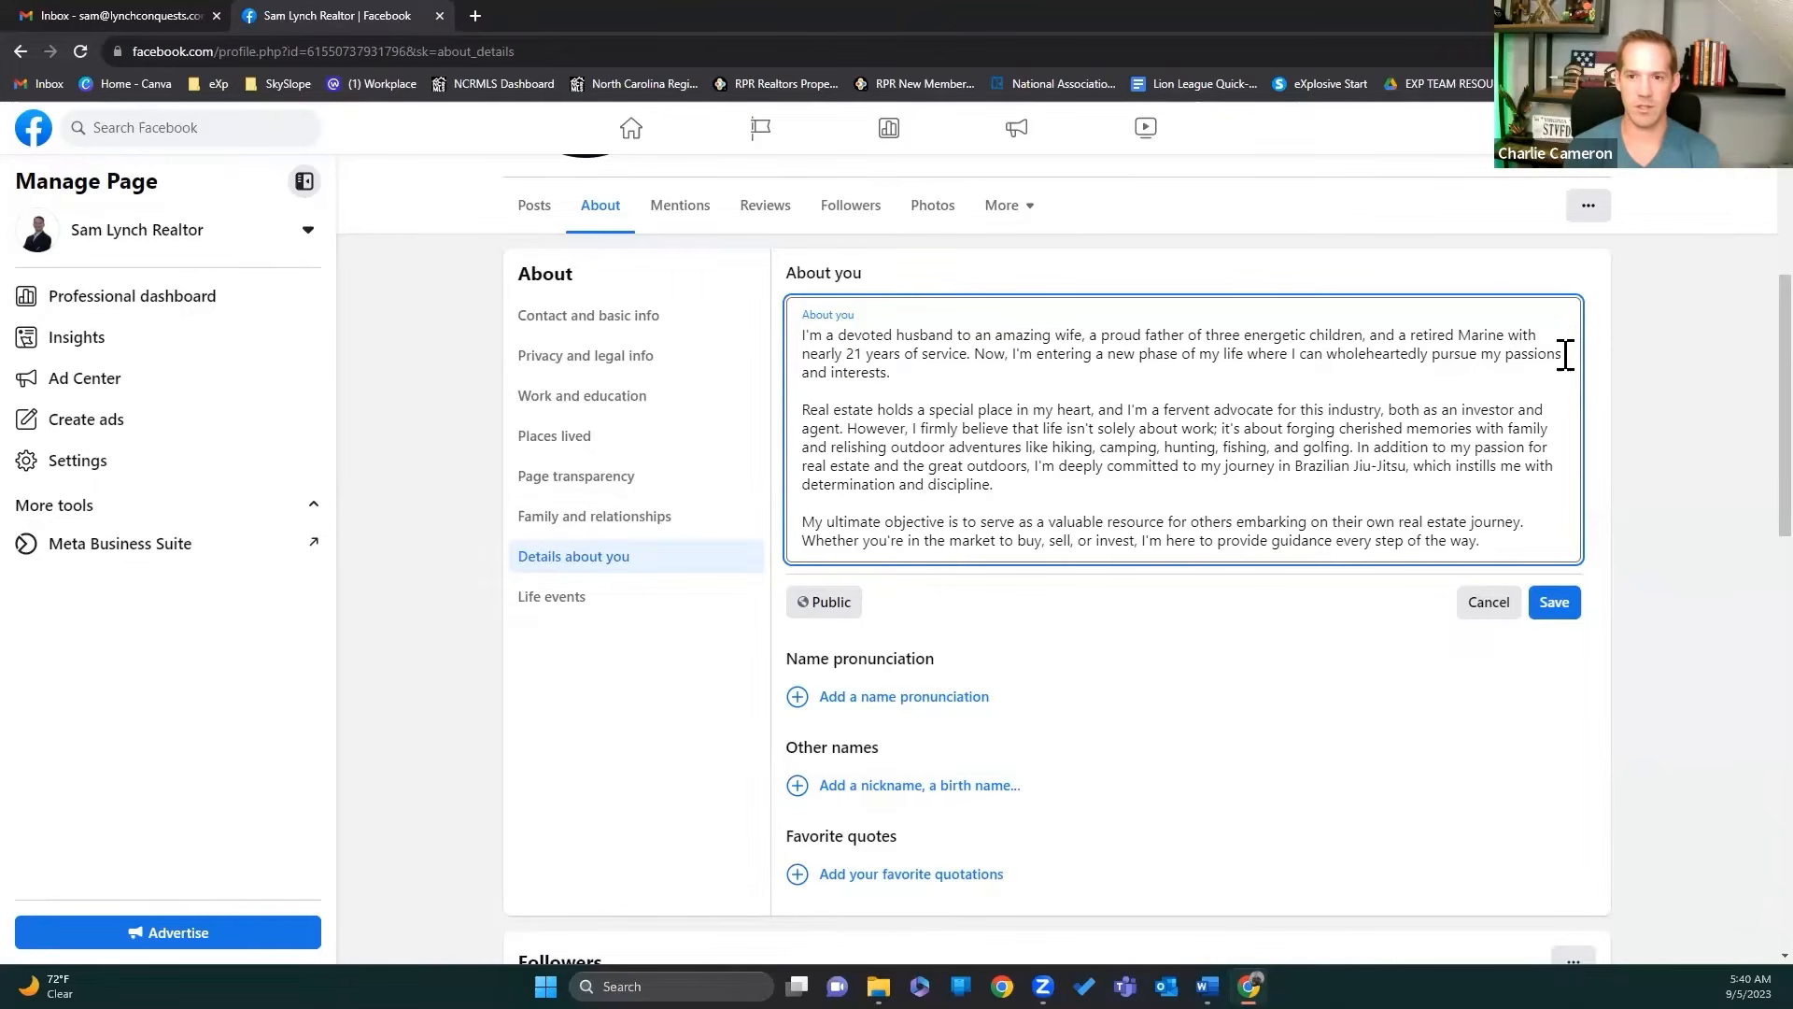
Step: Replace 'and interests.' at the end of the first bio paragraph with 'to serve others in real estate.' and save
left_click_drag(895, 373, 1564, 353)
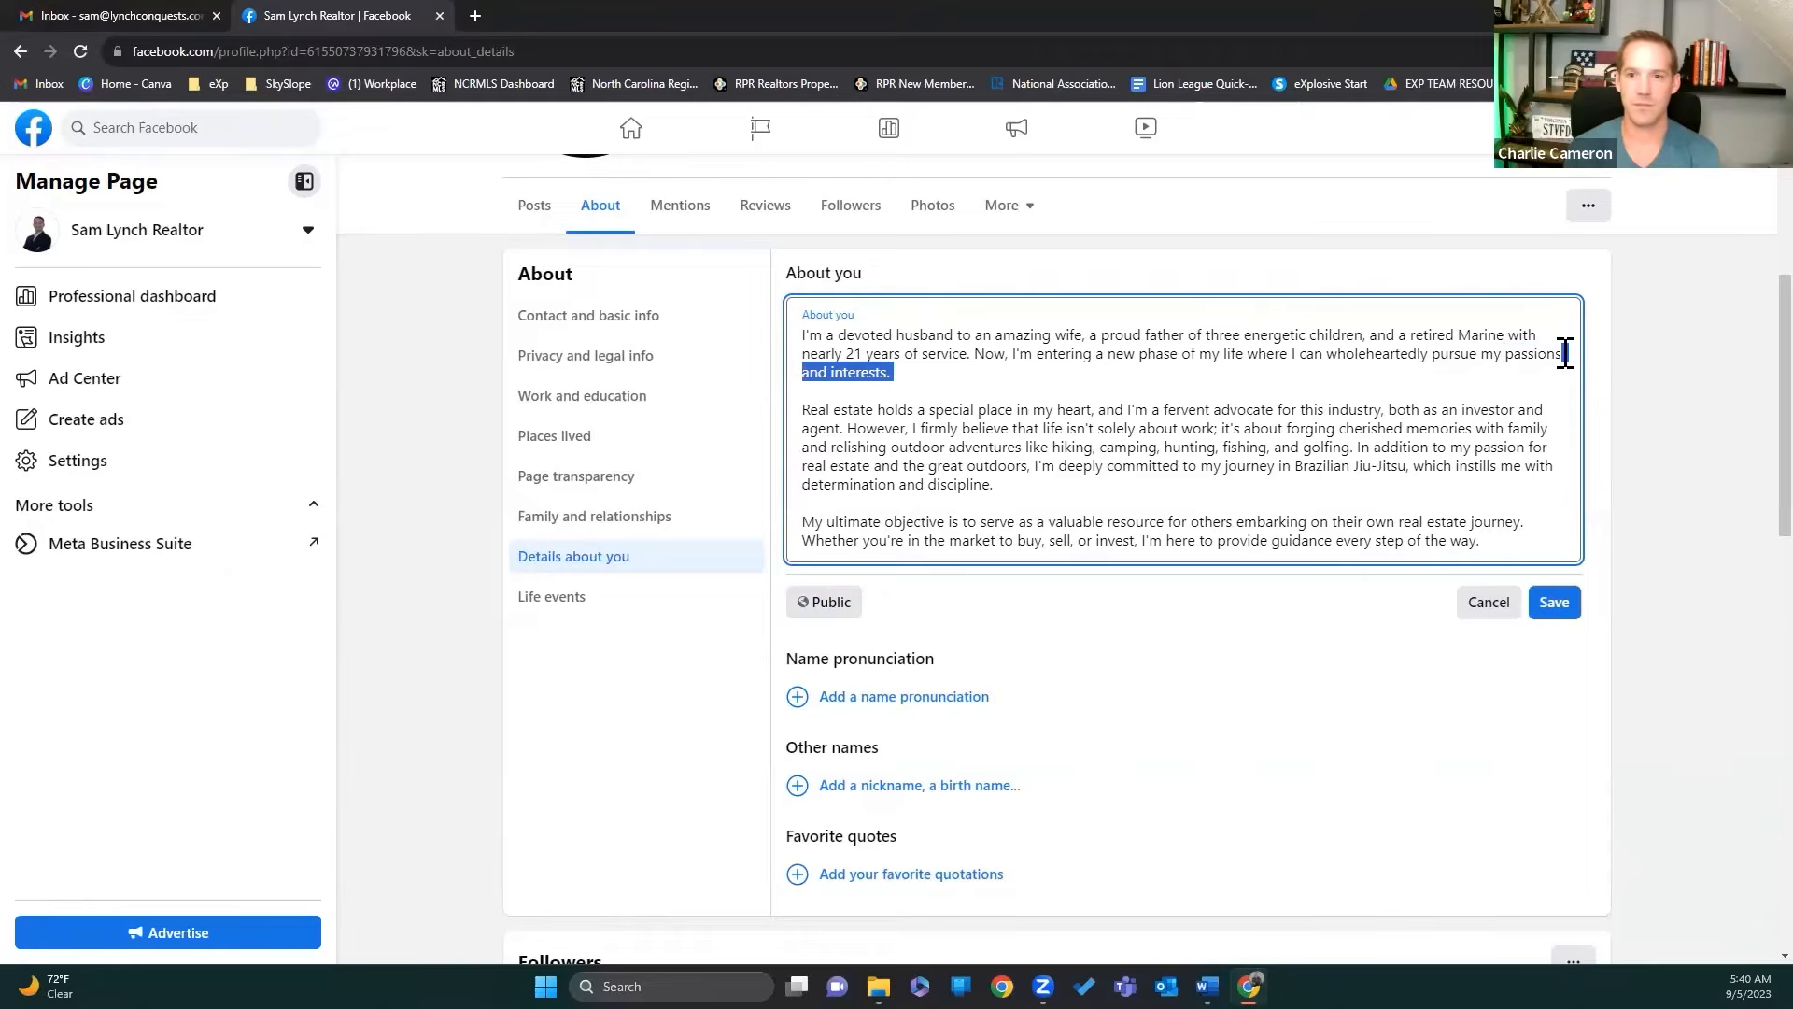
key("BackSpace")
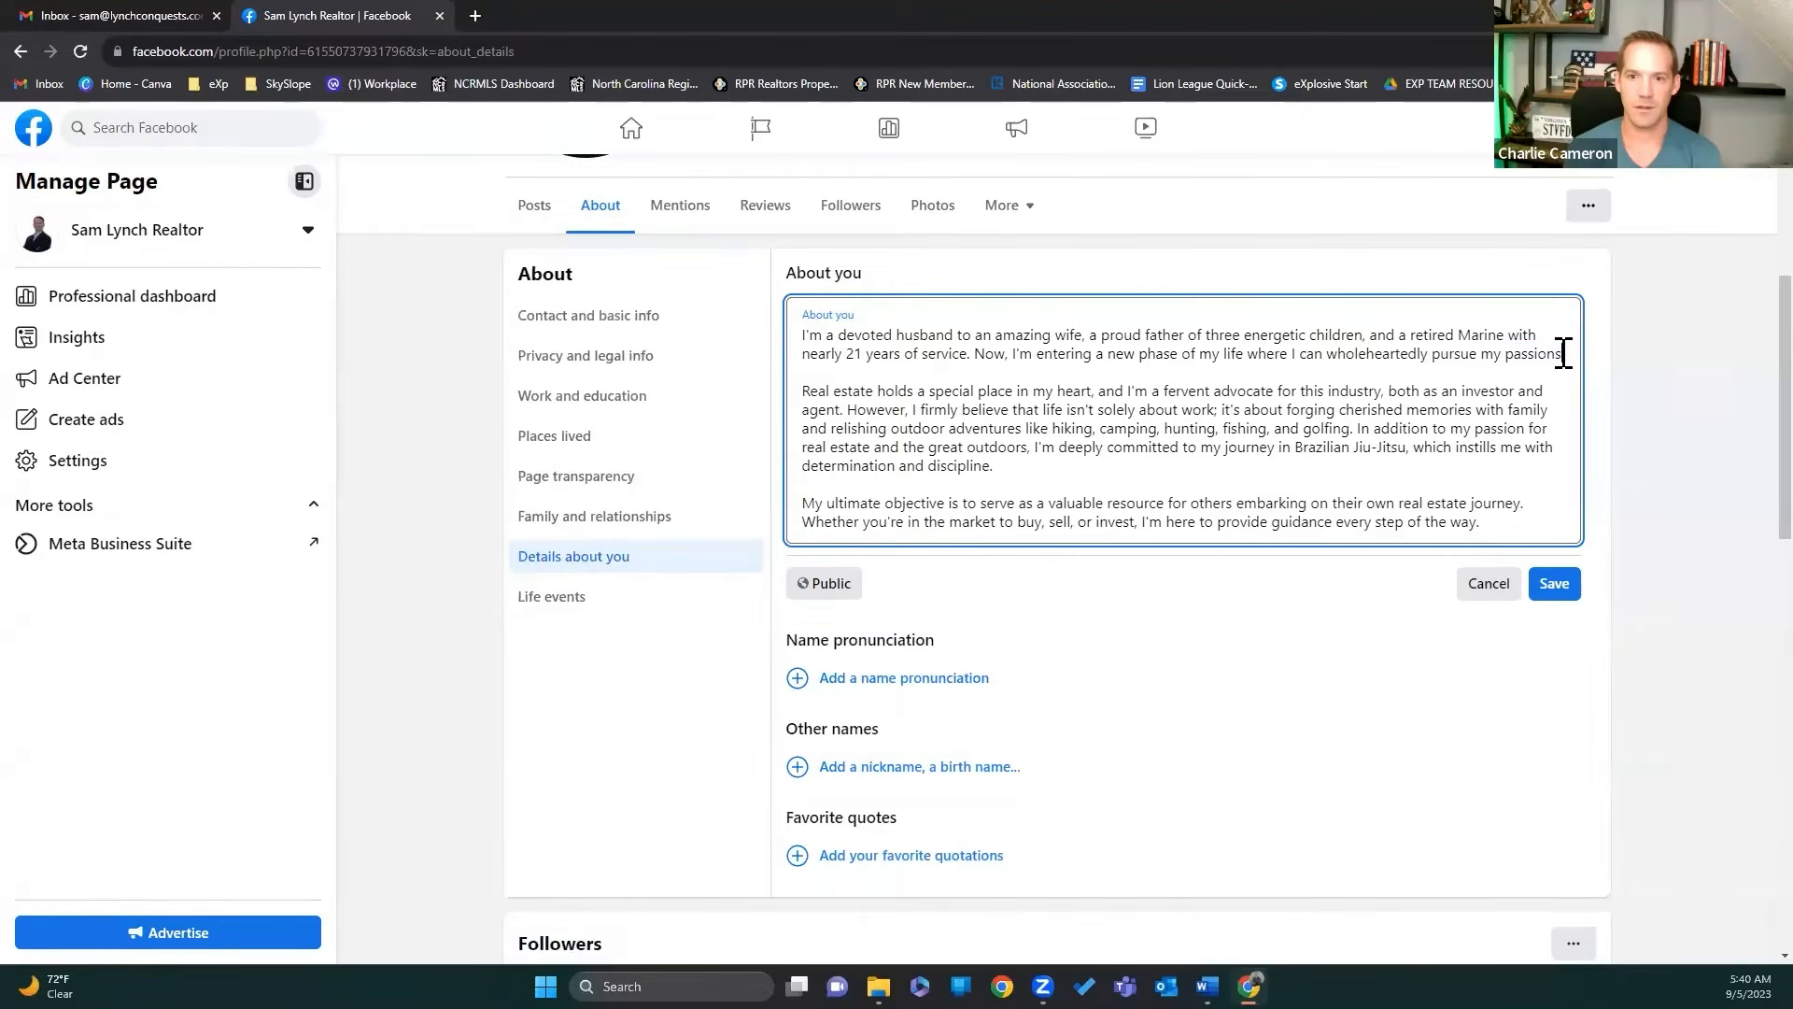
type("to serve oth")
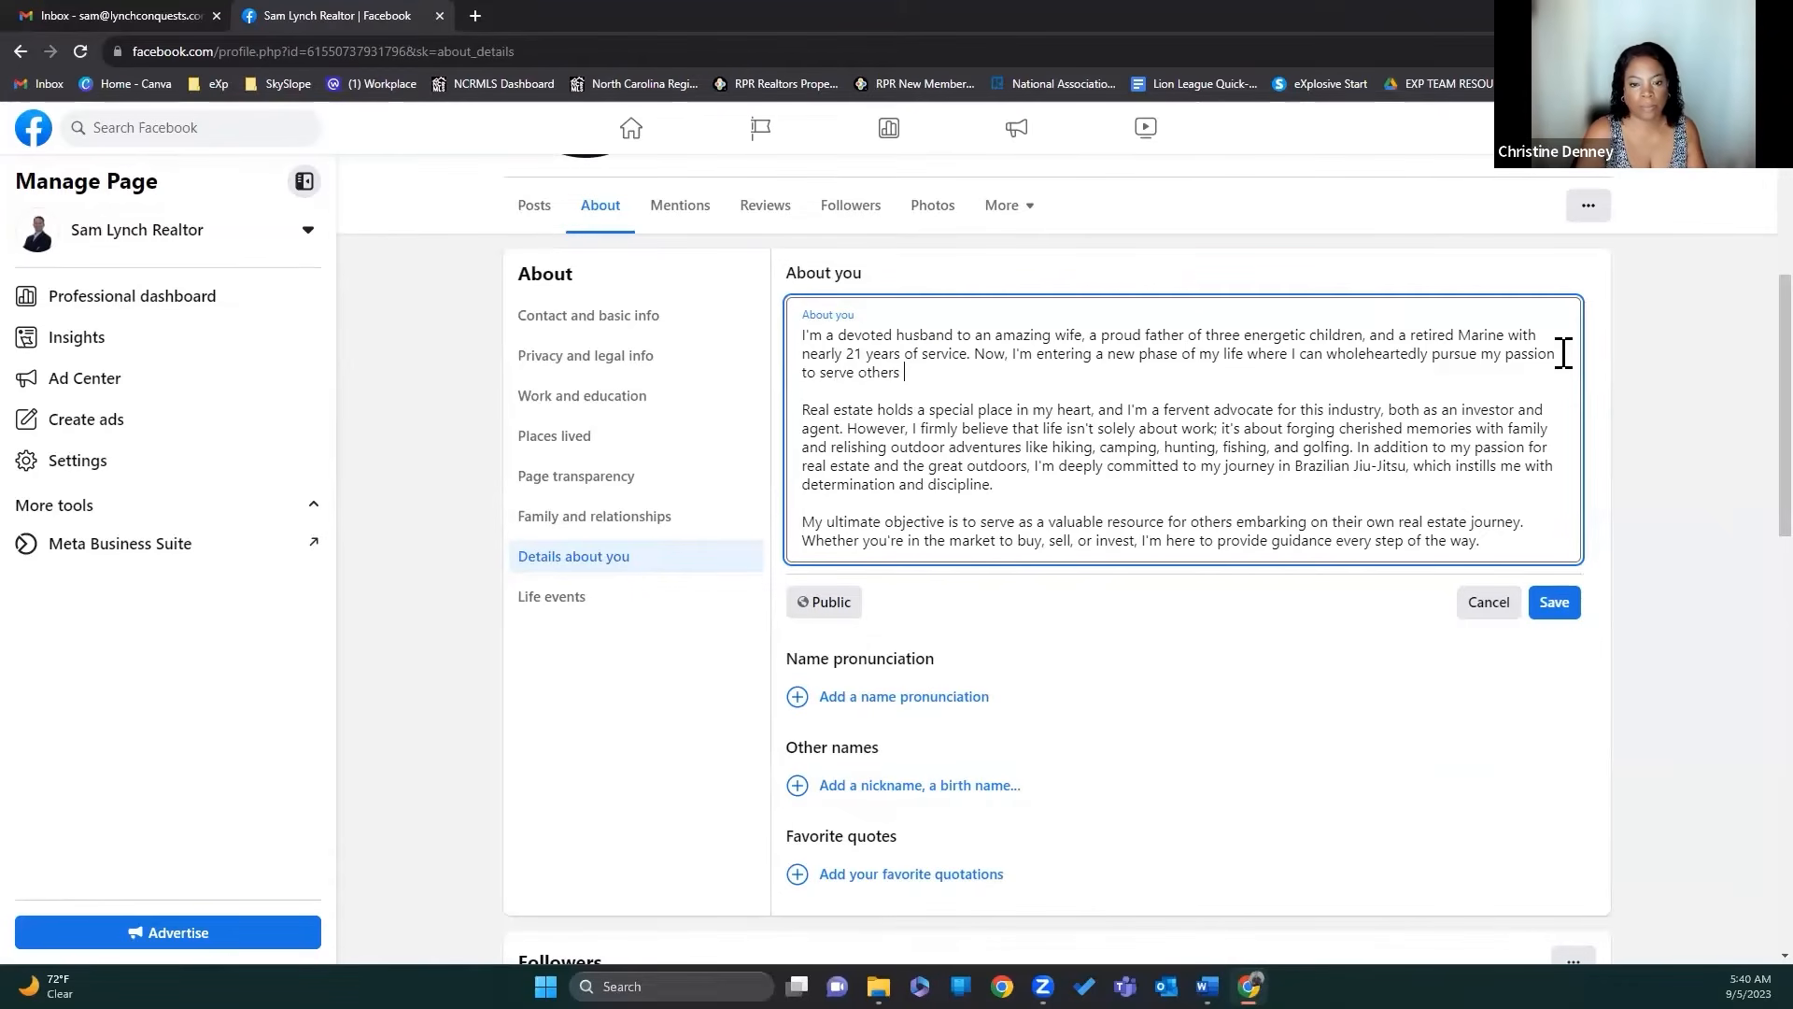
type("ers ")
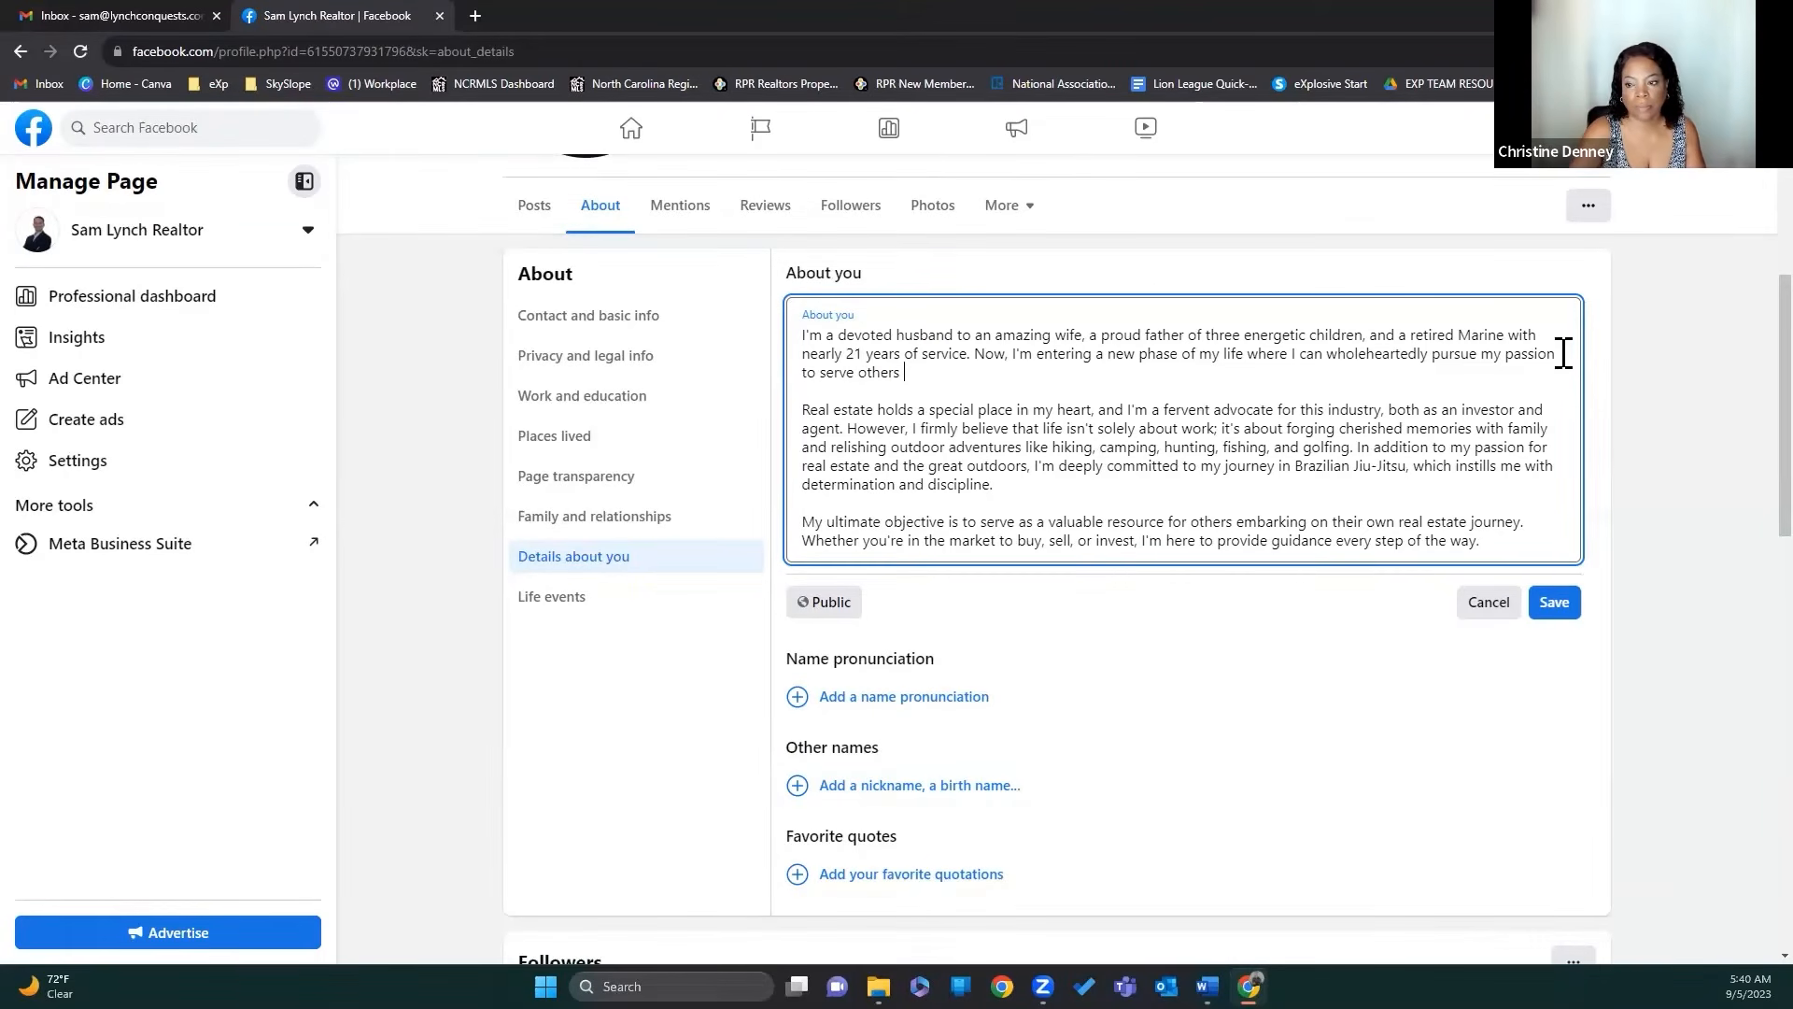
type("in real es")
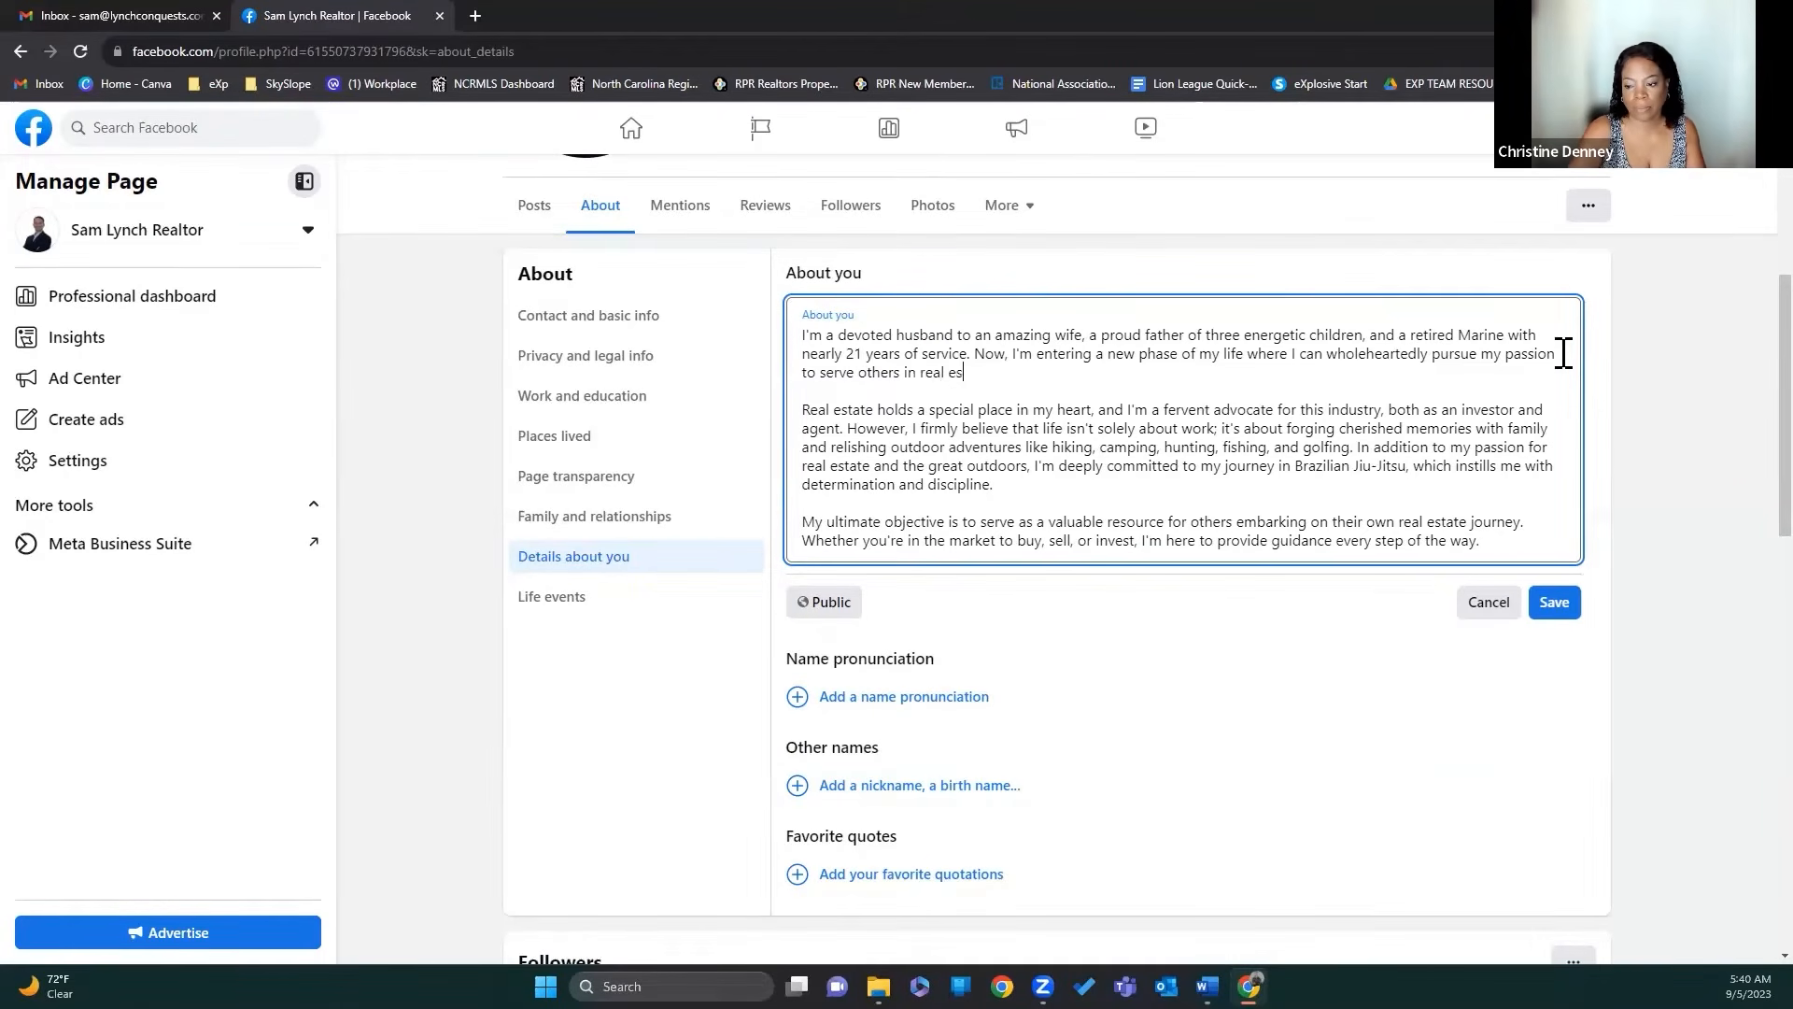
type("tate.")
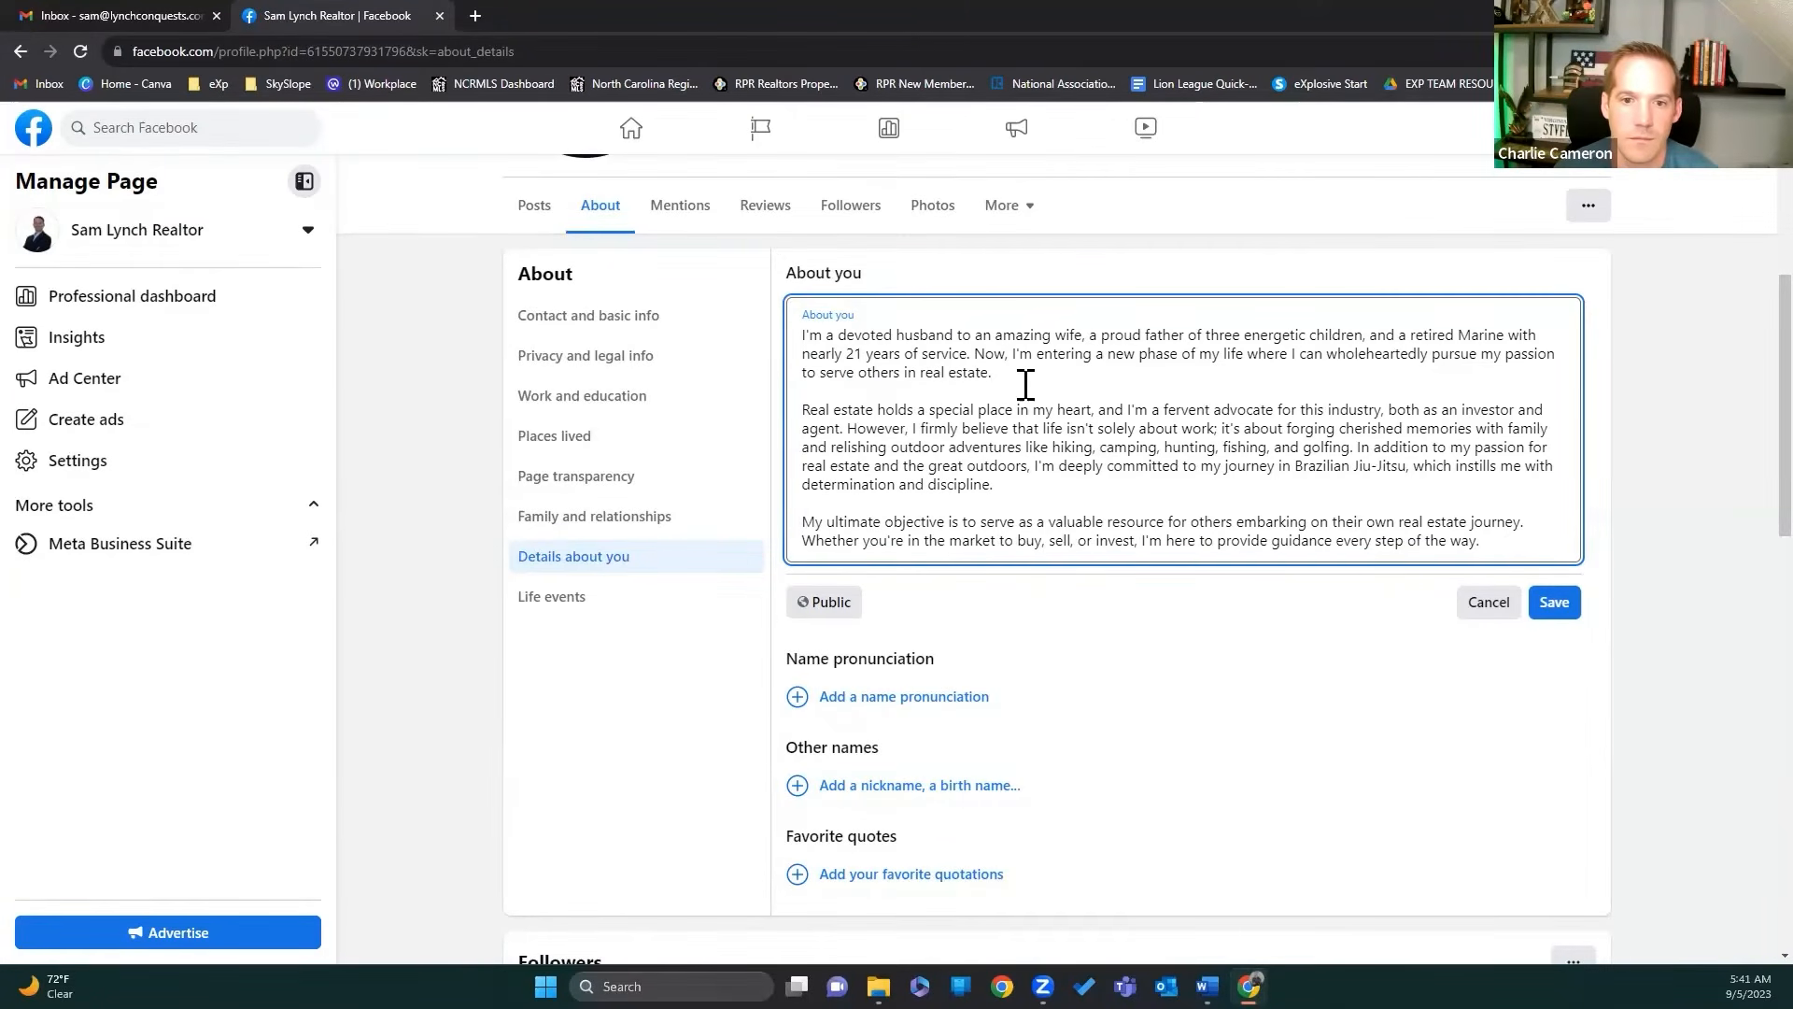
left_click(1104, 385)
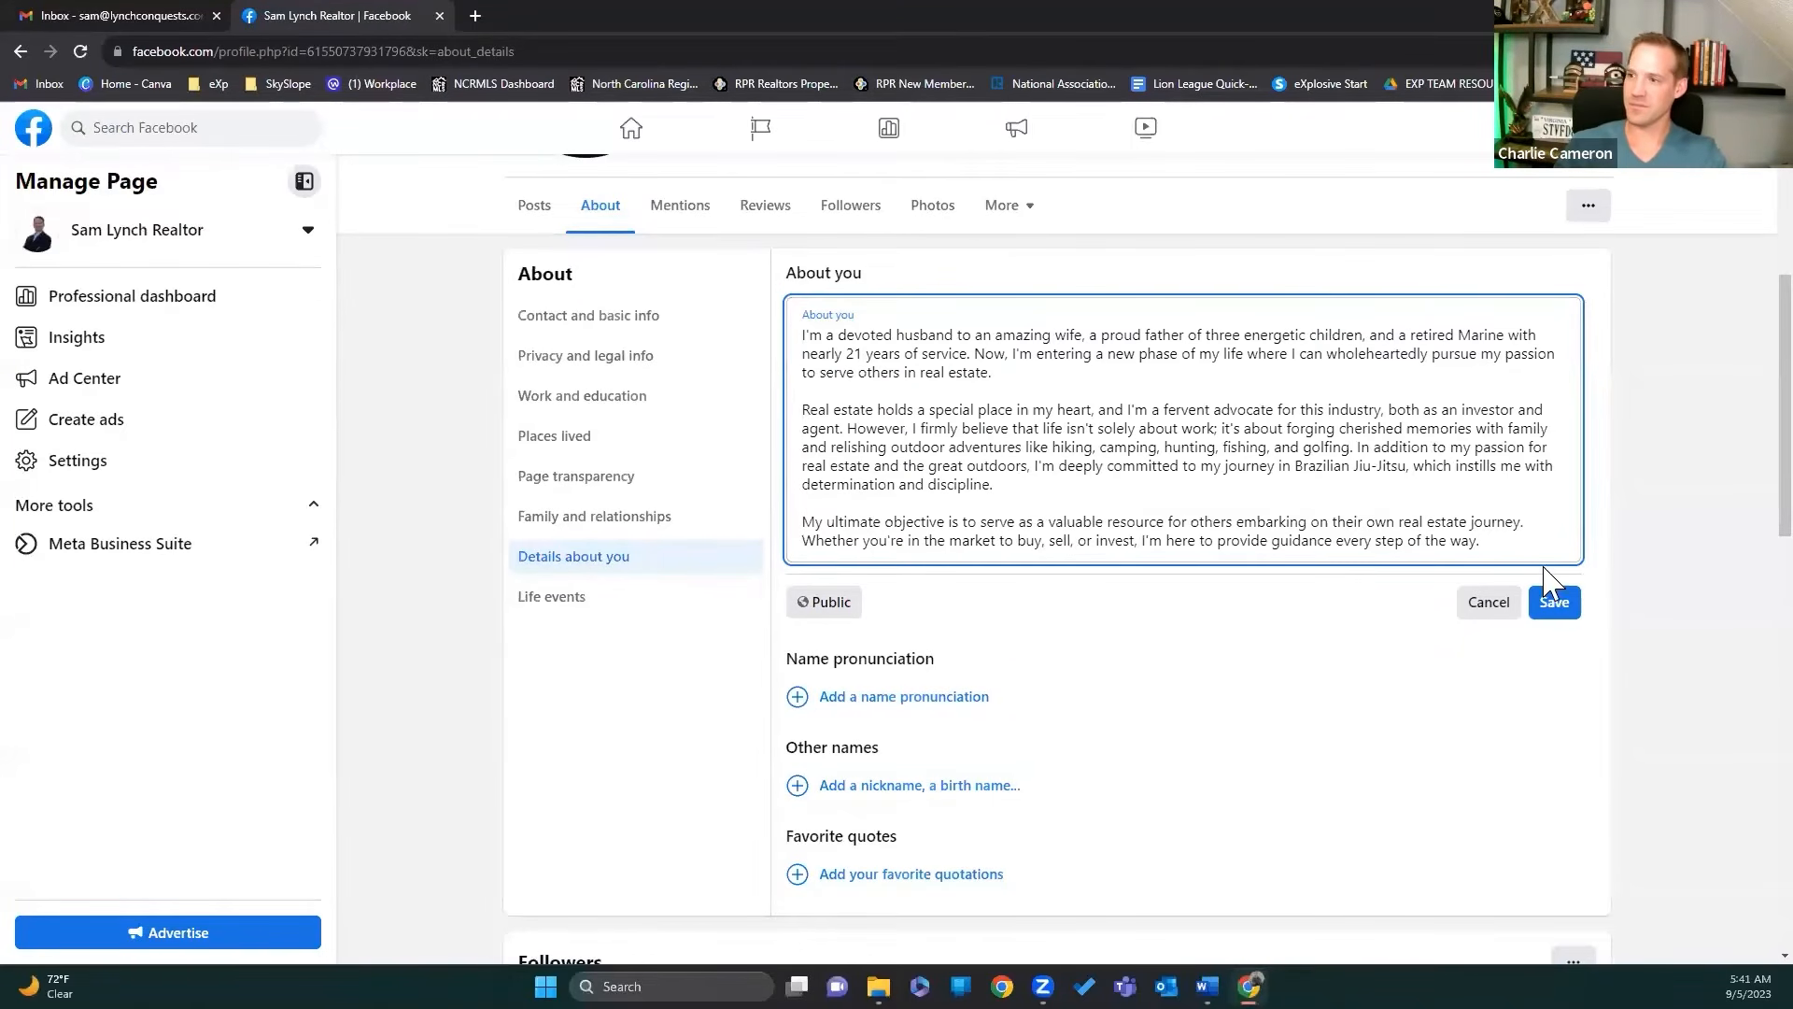
left_click(1569, 603)
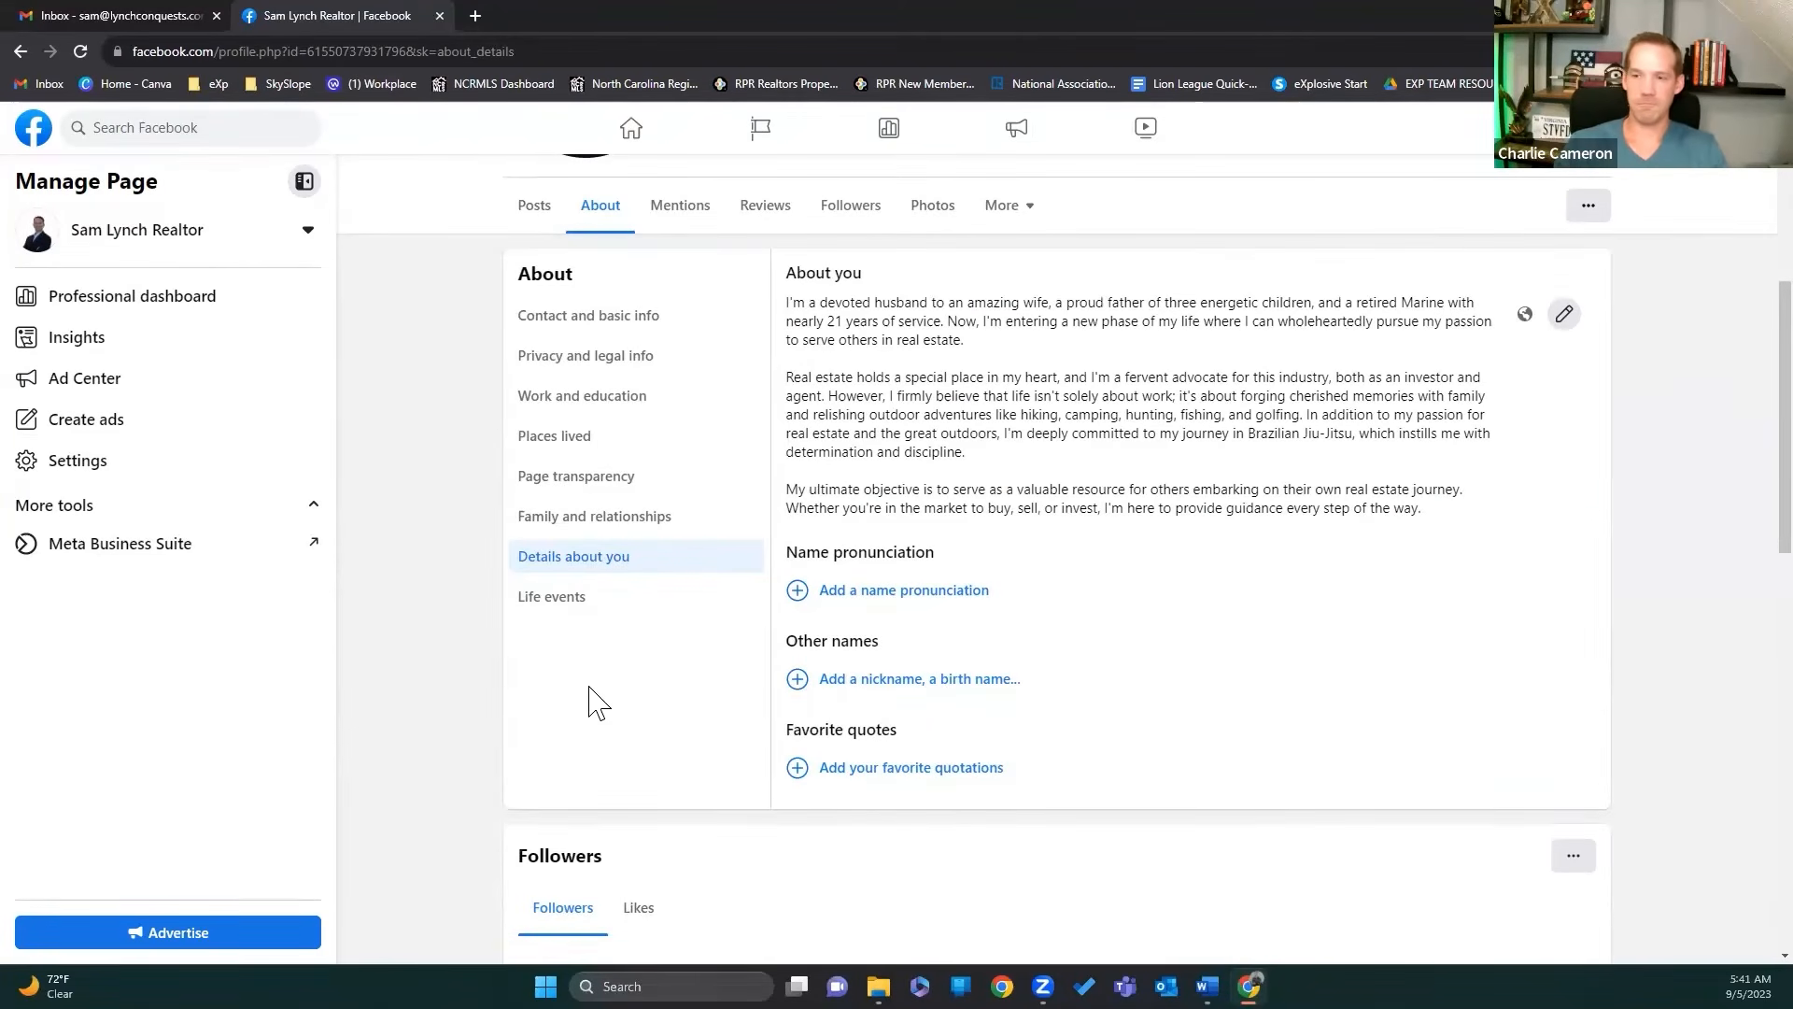
Step: Show the Page's life events: Started New Job at eXp Realty (2023) and U.S. Marine Corps (2003)
left_click(565, 605)
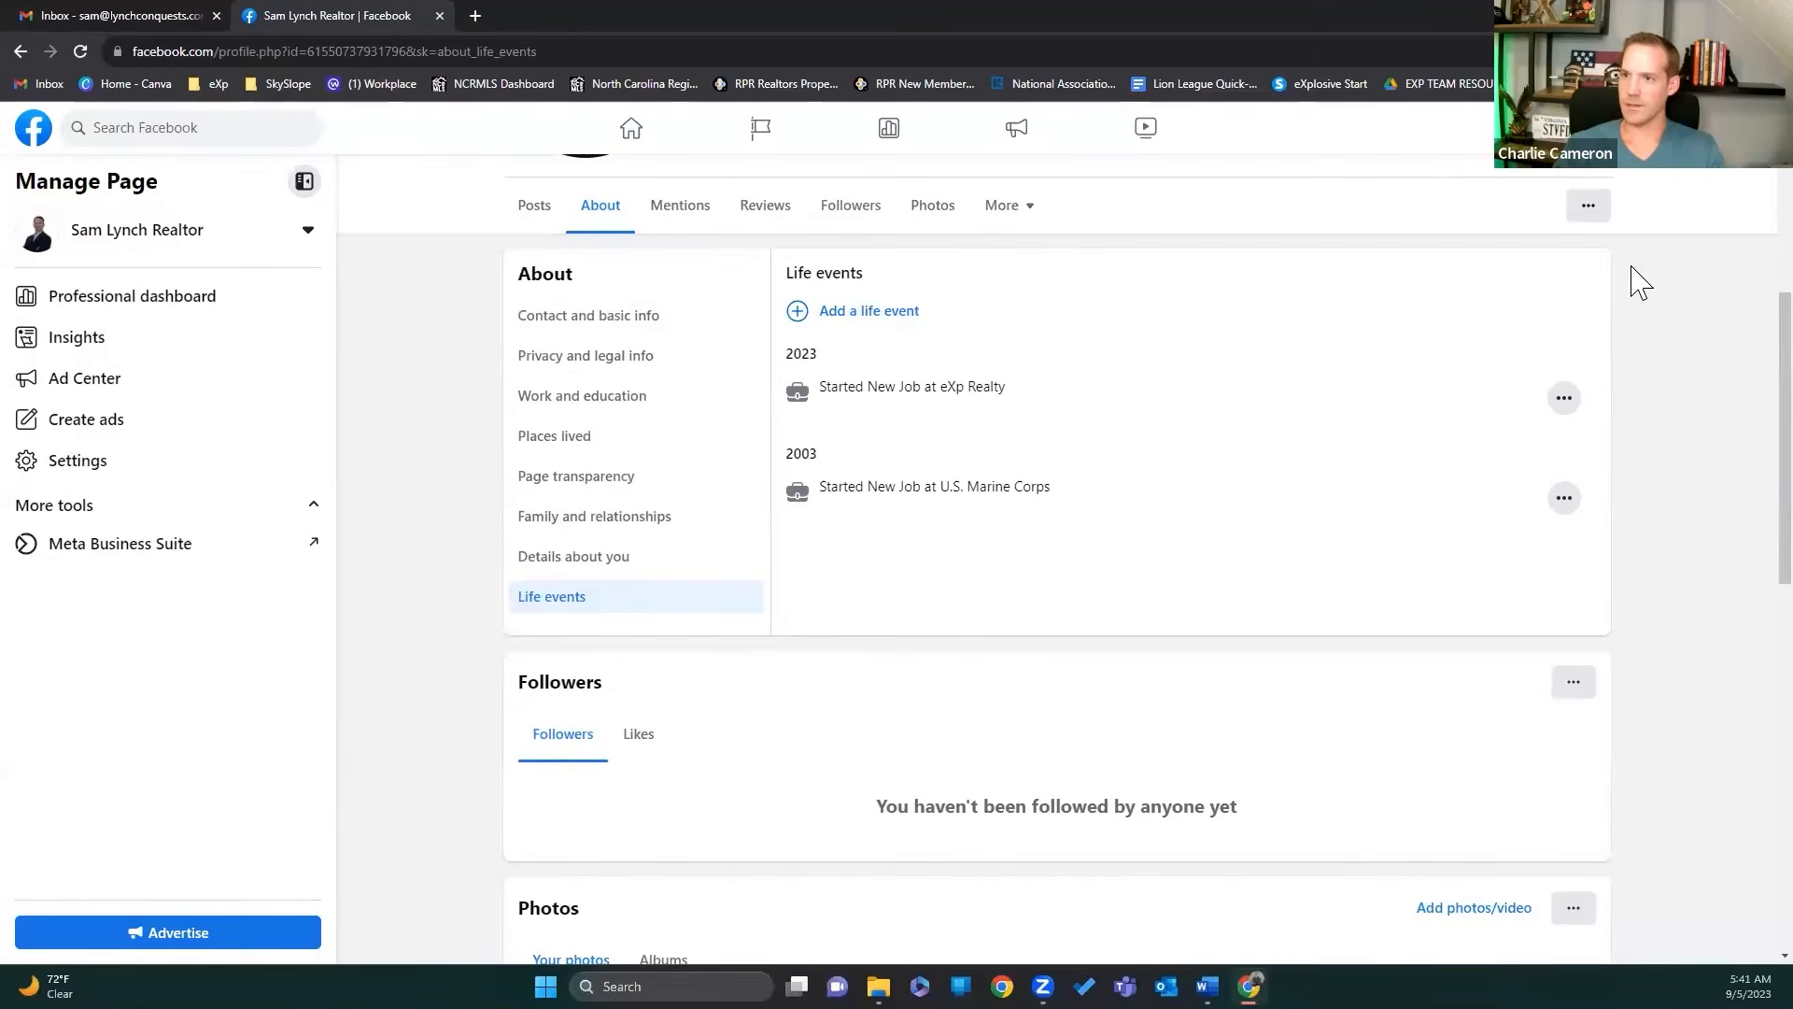
scroll(1644, 300, "up", 5)
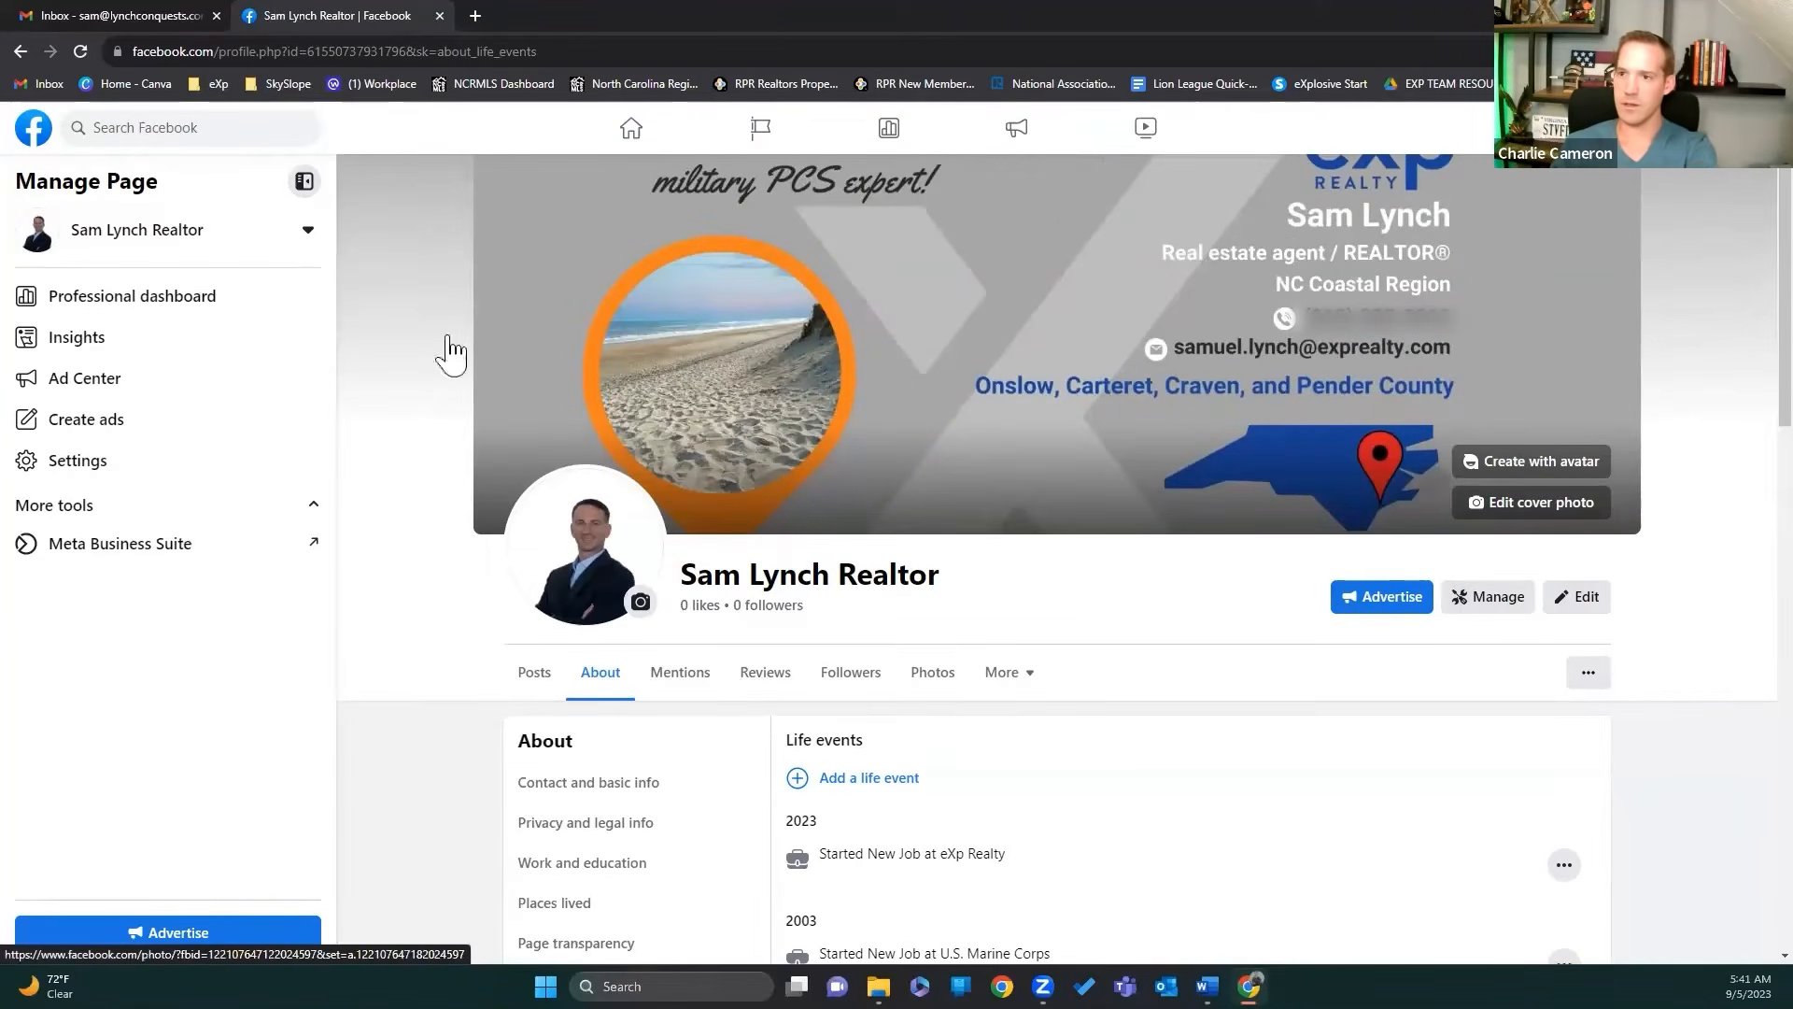
Step: Open General Page settings, showing the Page name with no username set
left_click(74, 463)
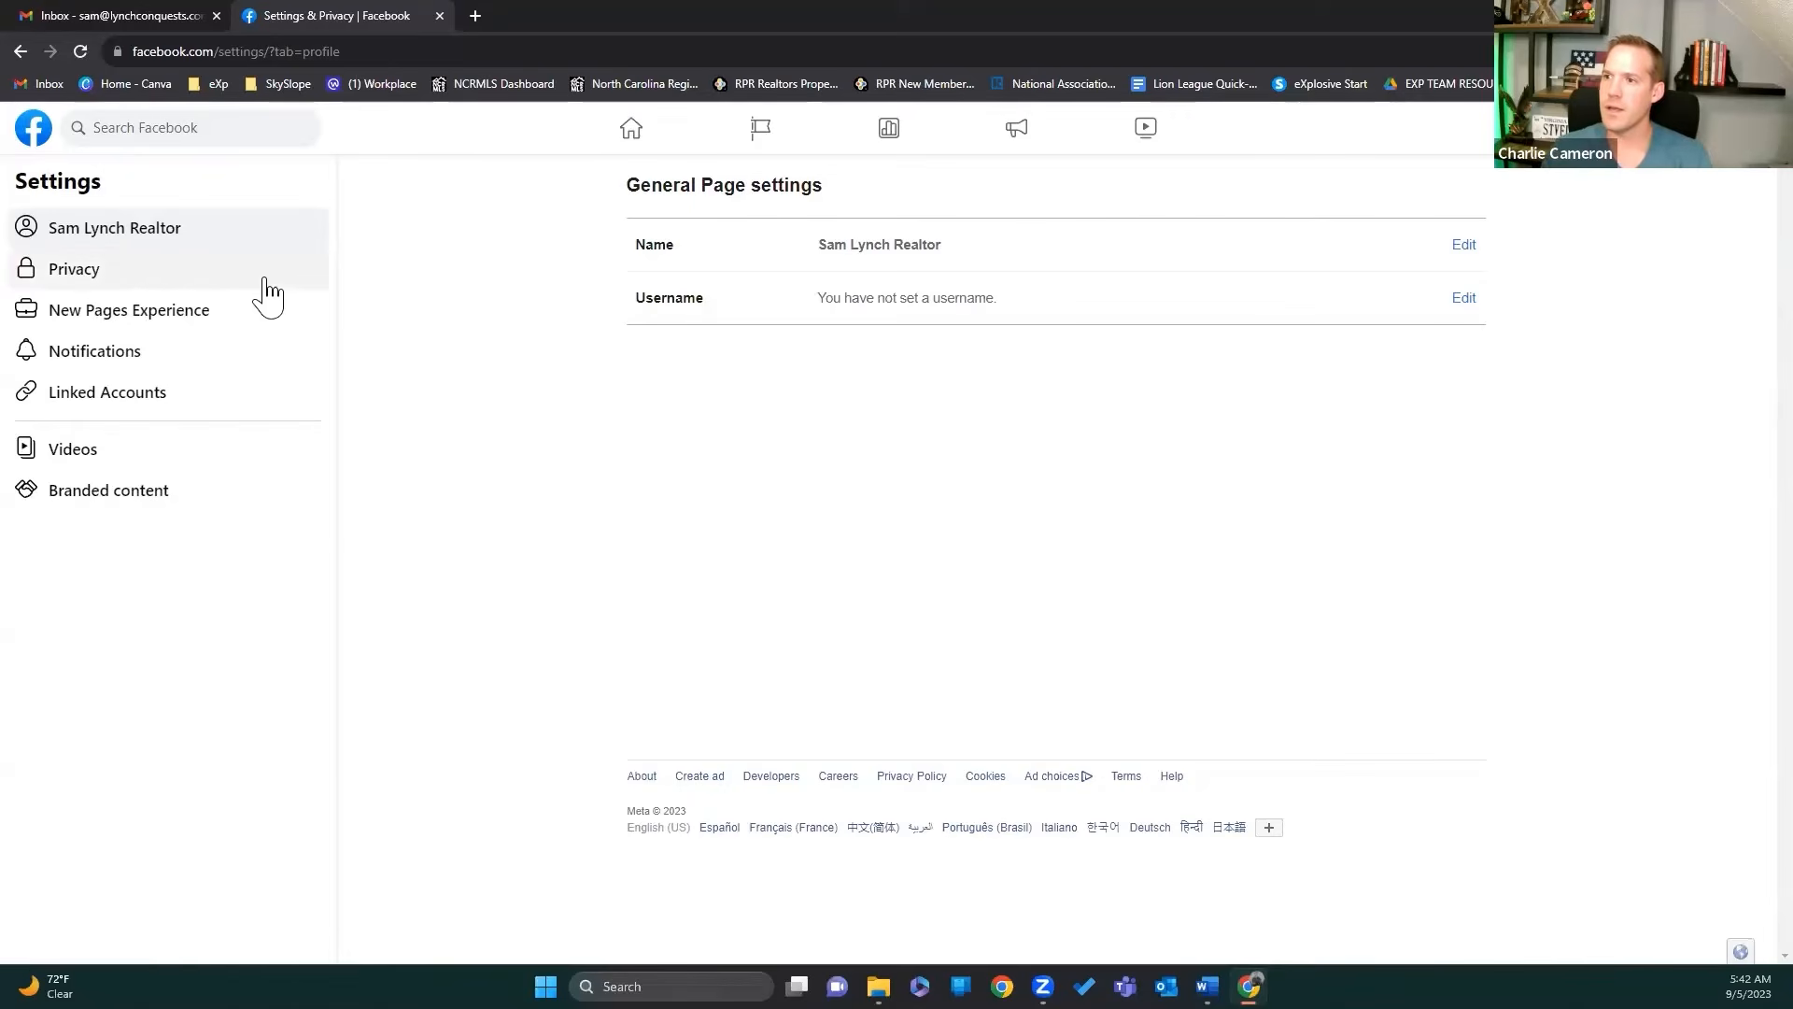
Step: Check the Page and tagging privacy options: posting, viewing and tagged posts set to Everyone, reviews allowed
left_click(116, 280)
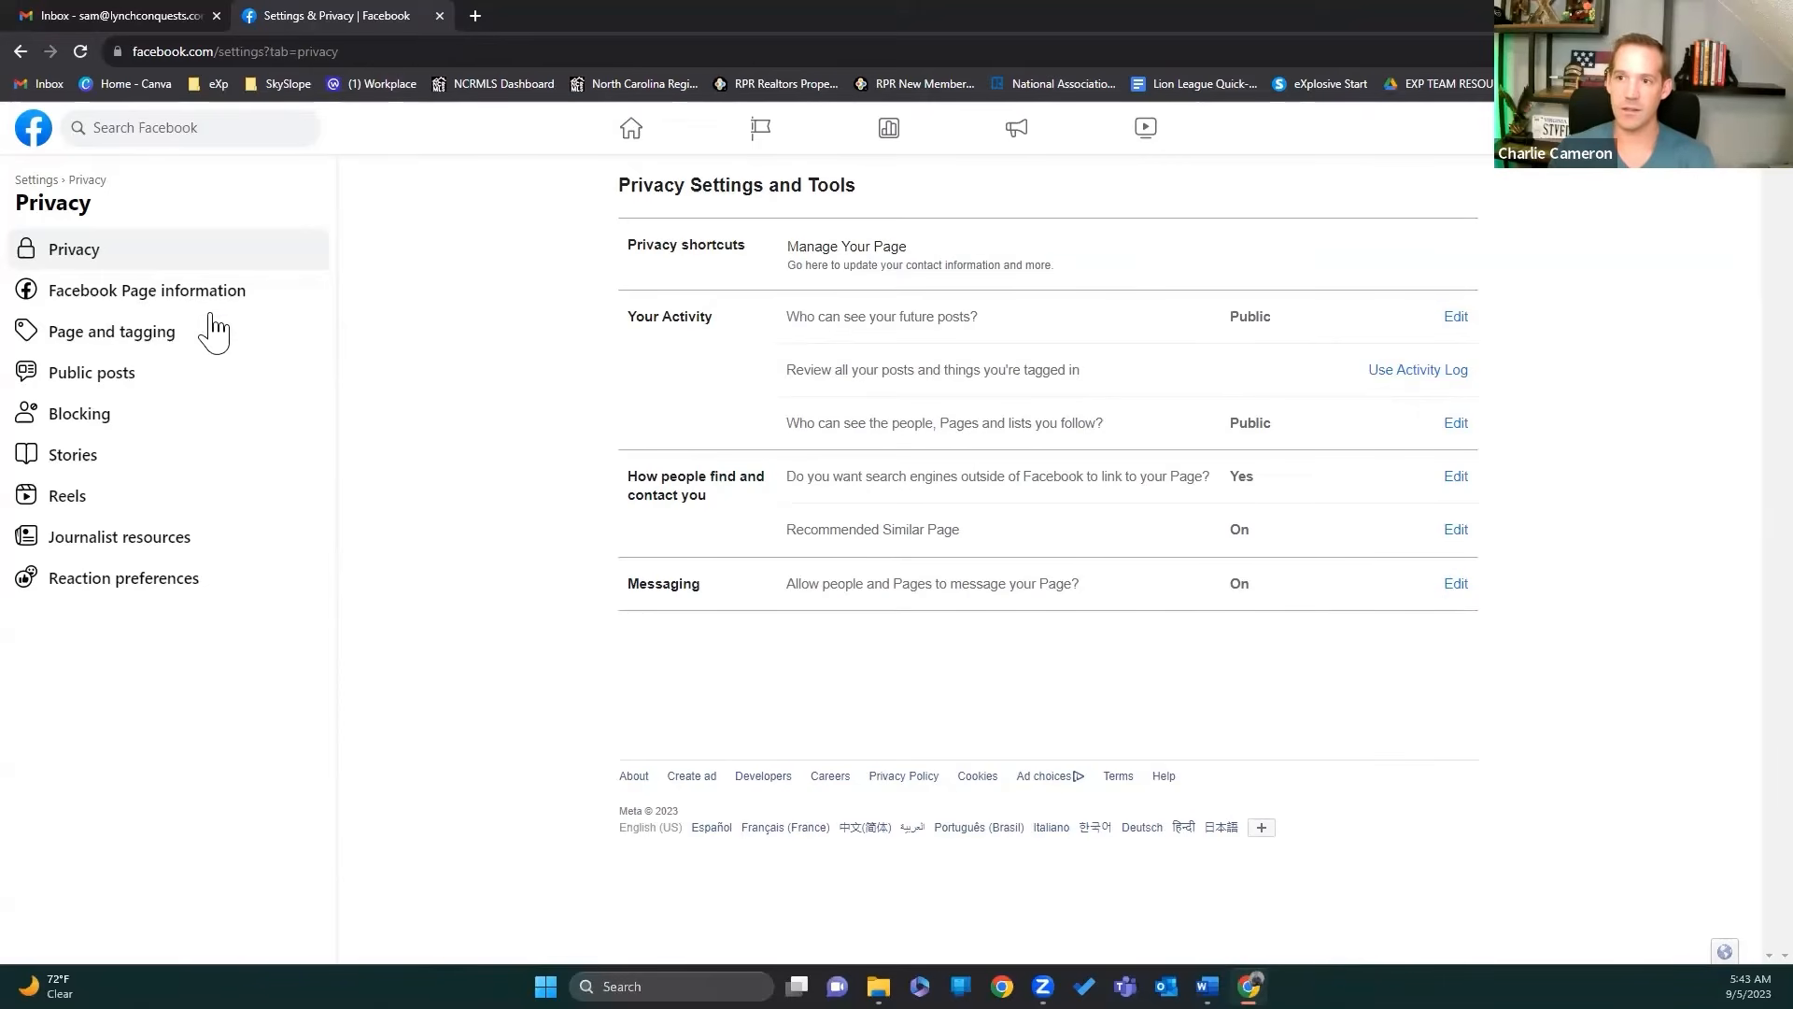
left_click(176, 336)
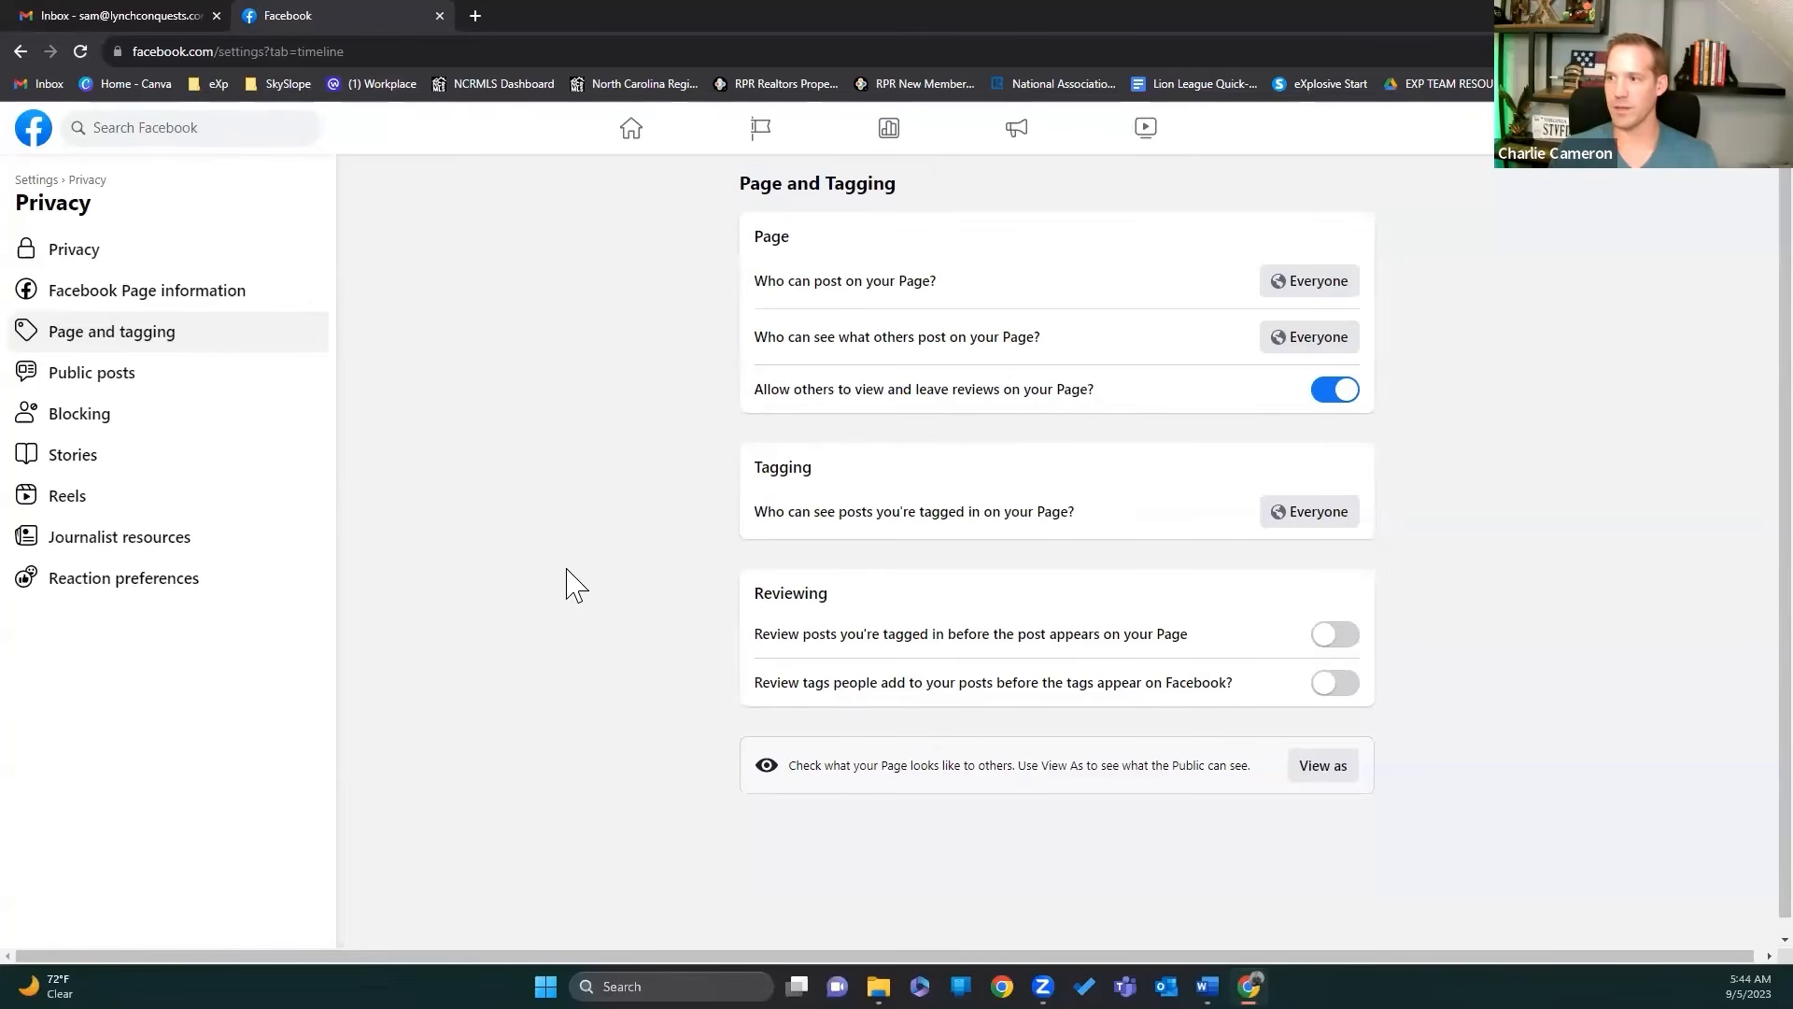
Step: Scroll through the Public posts settings, from Off-Facebook Previews down to the country and age restrictions
left_click(140, 374)
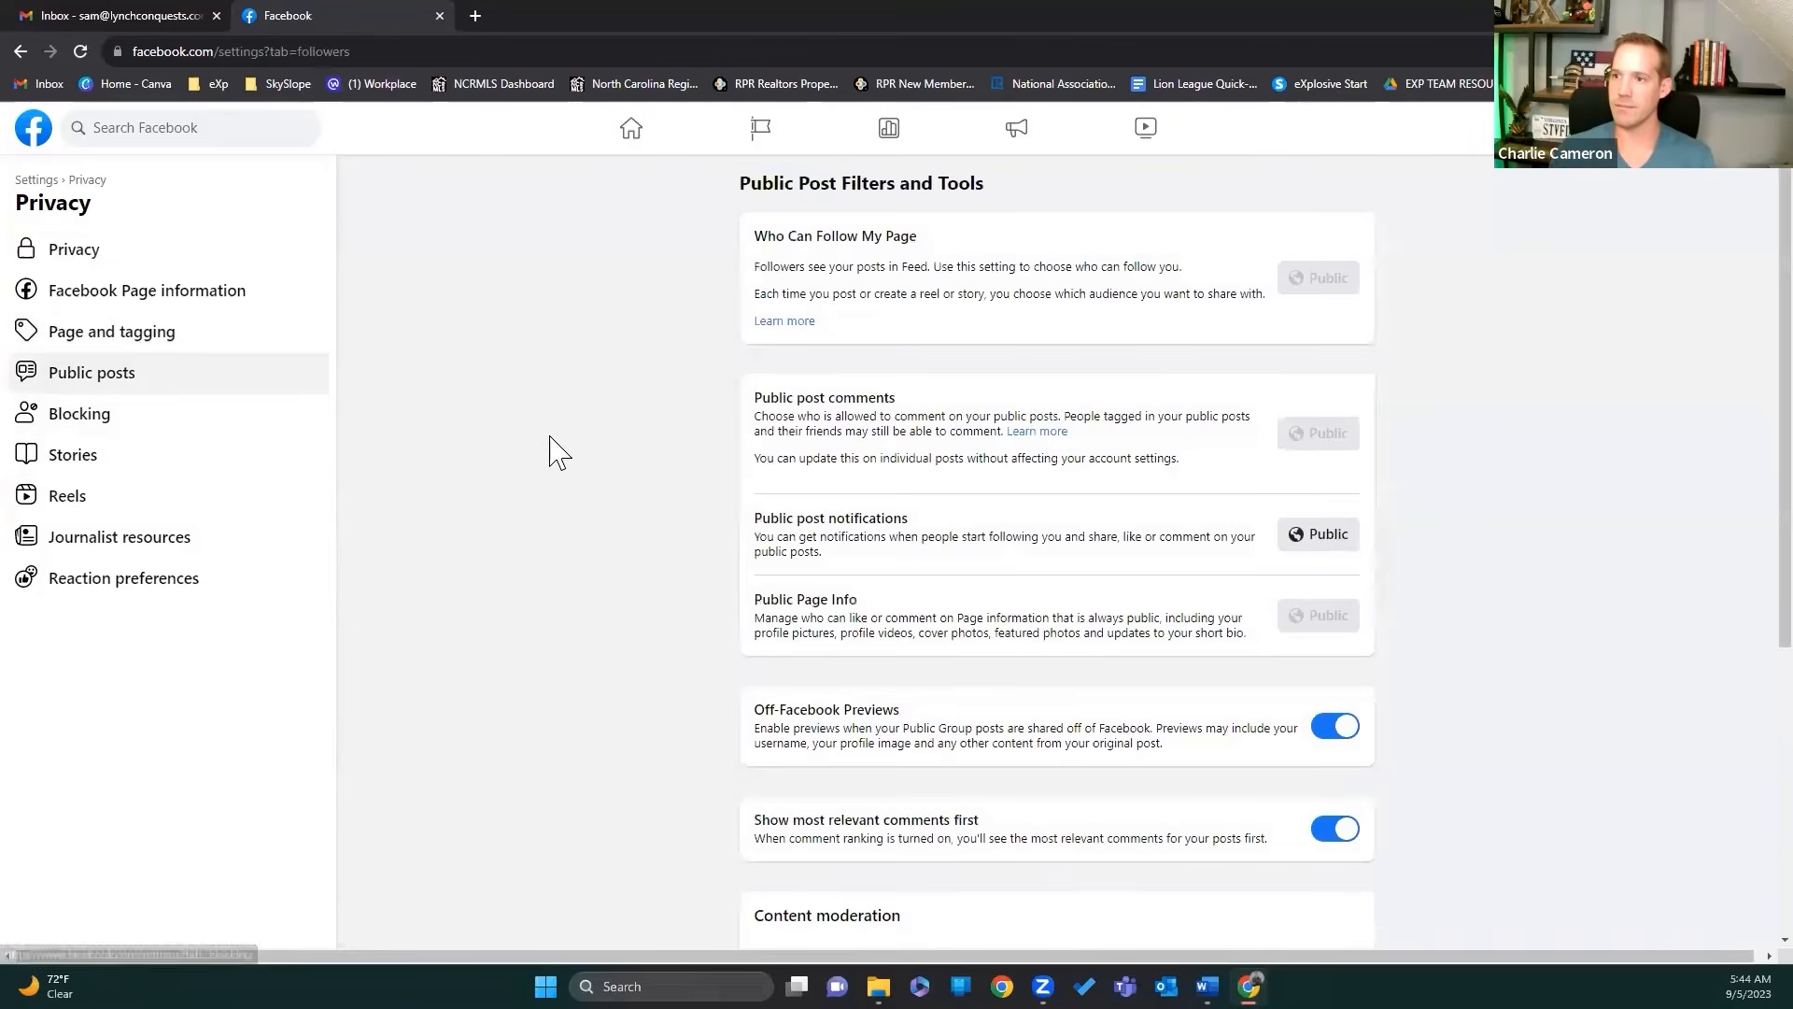
scroll(563, 431, "down", 2)
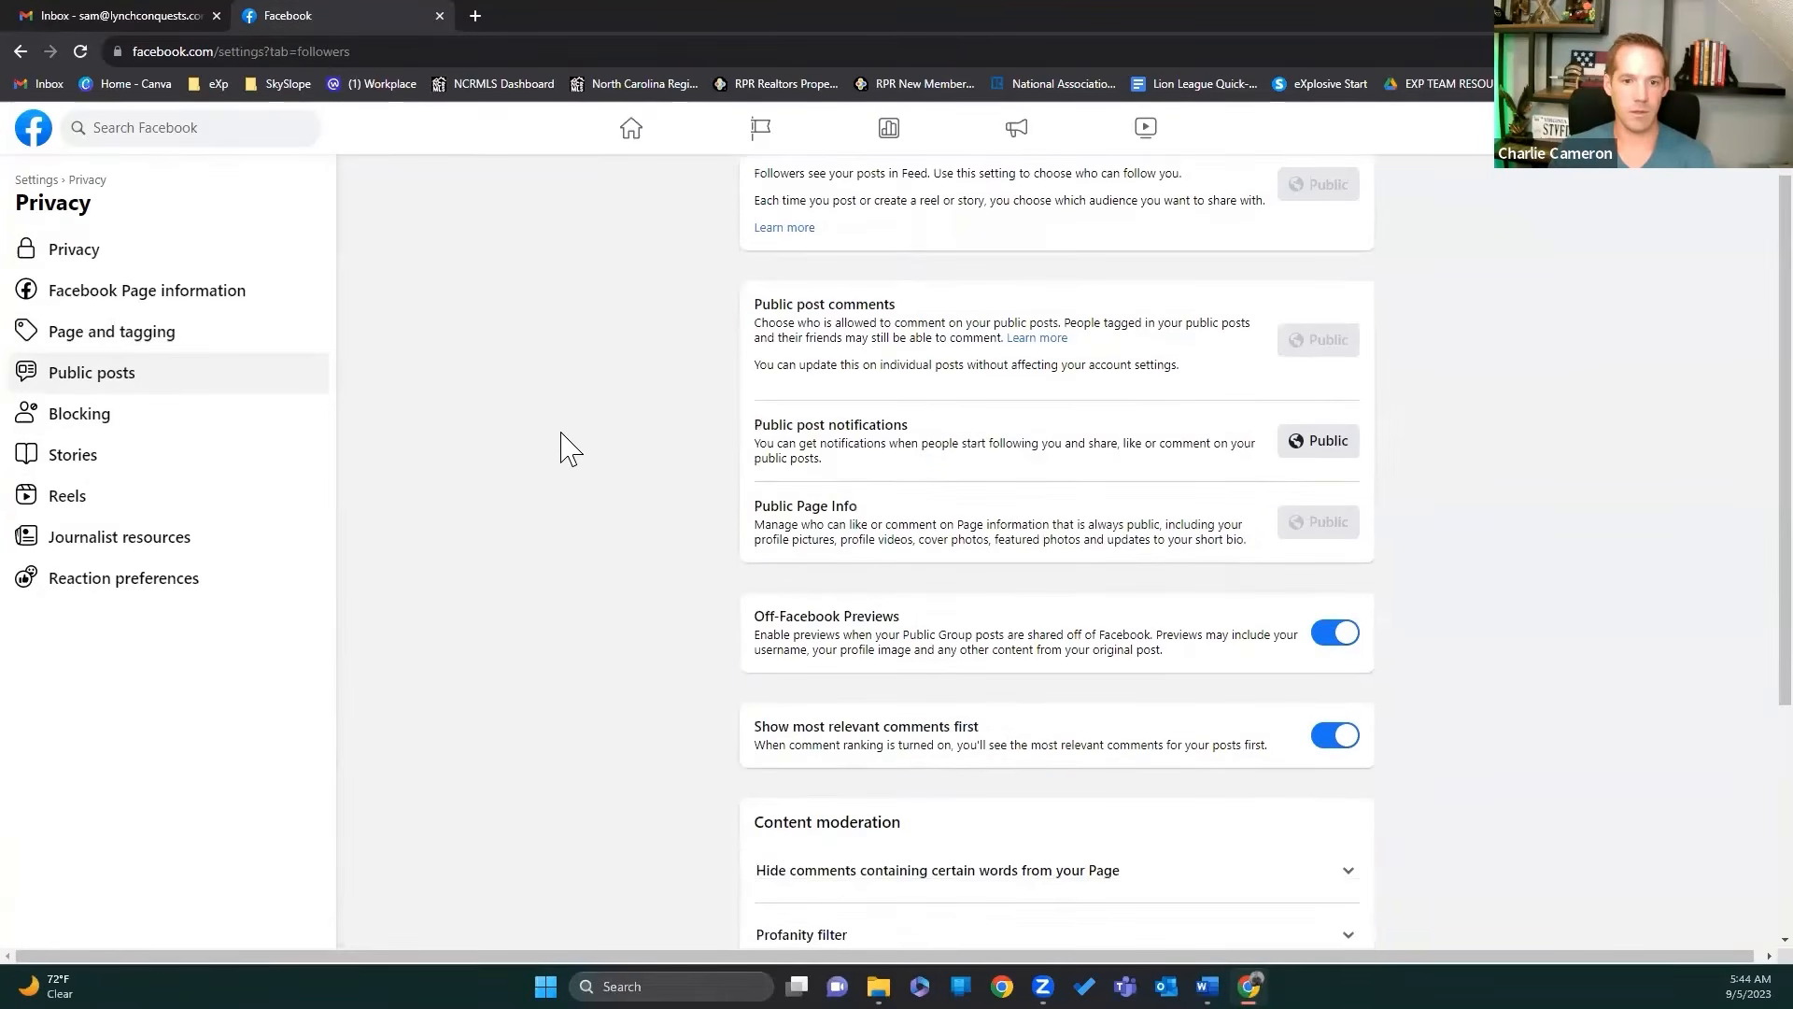
scroll(561, 433, "down", 1)
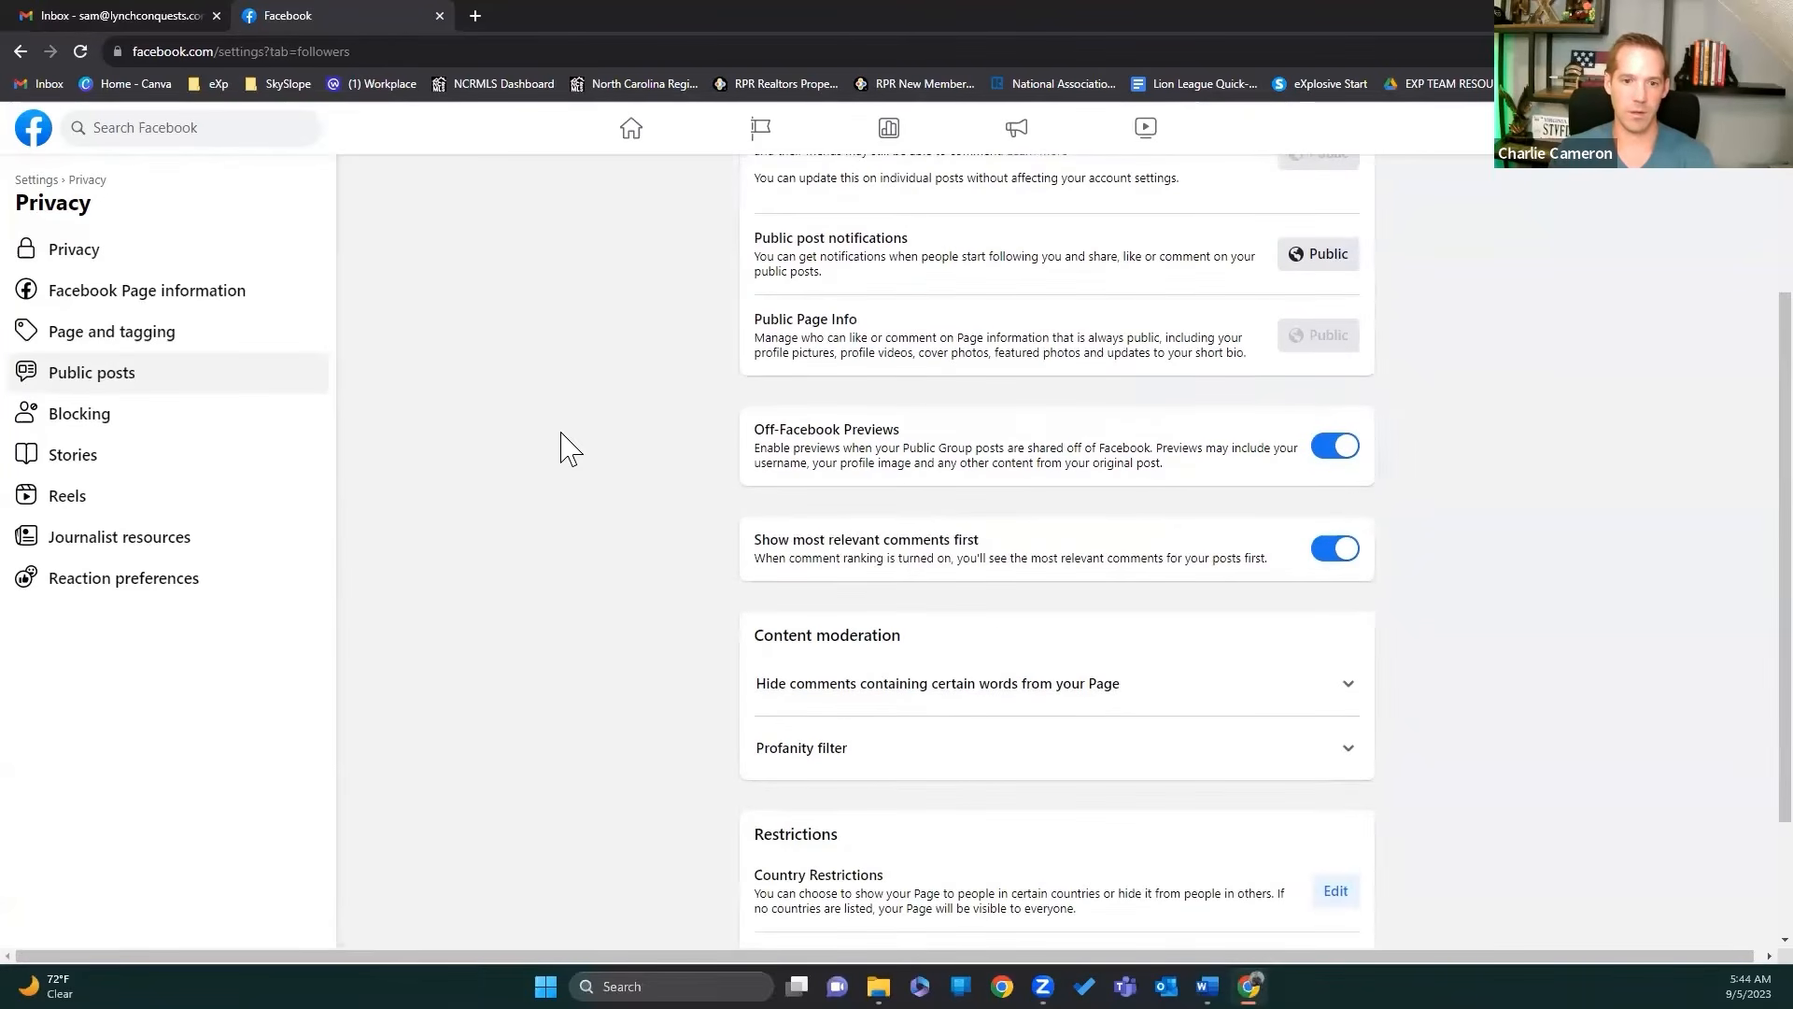
scroll(568, 448, "down", 1)
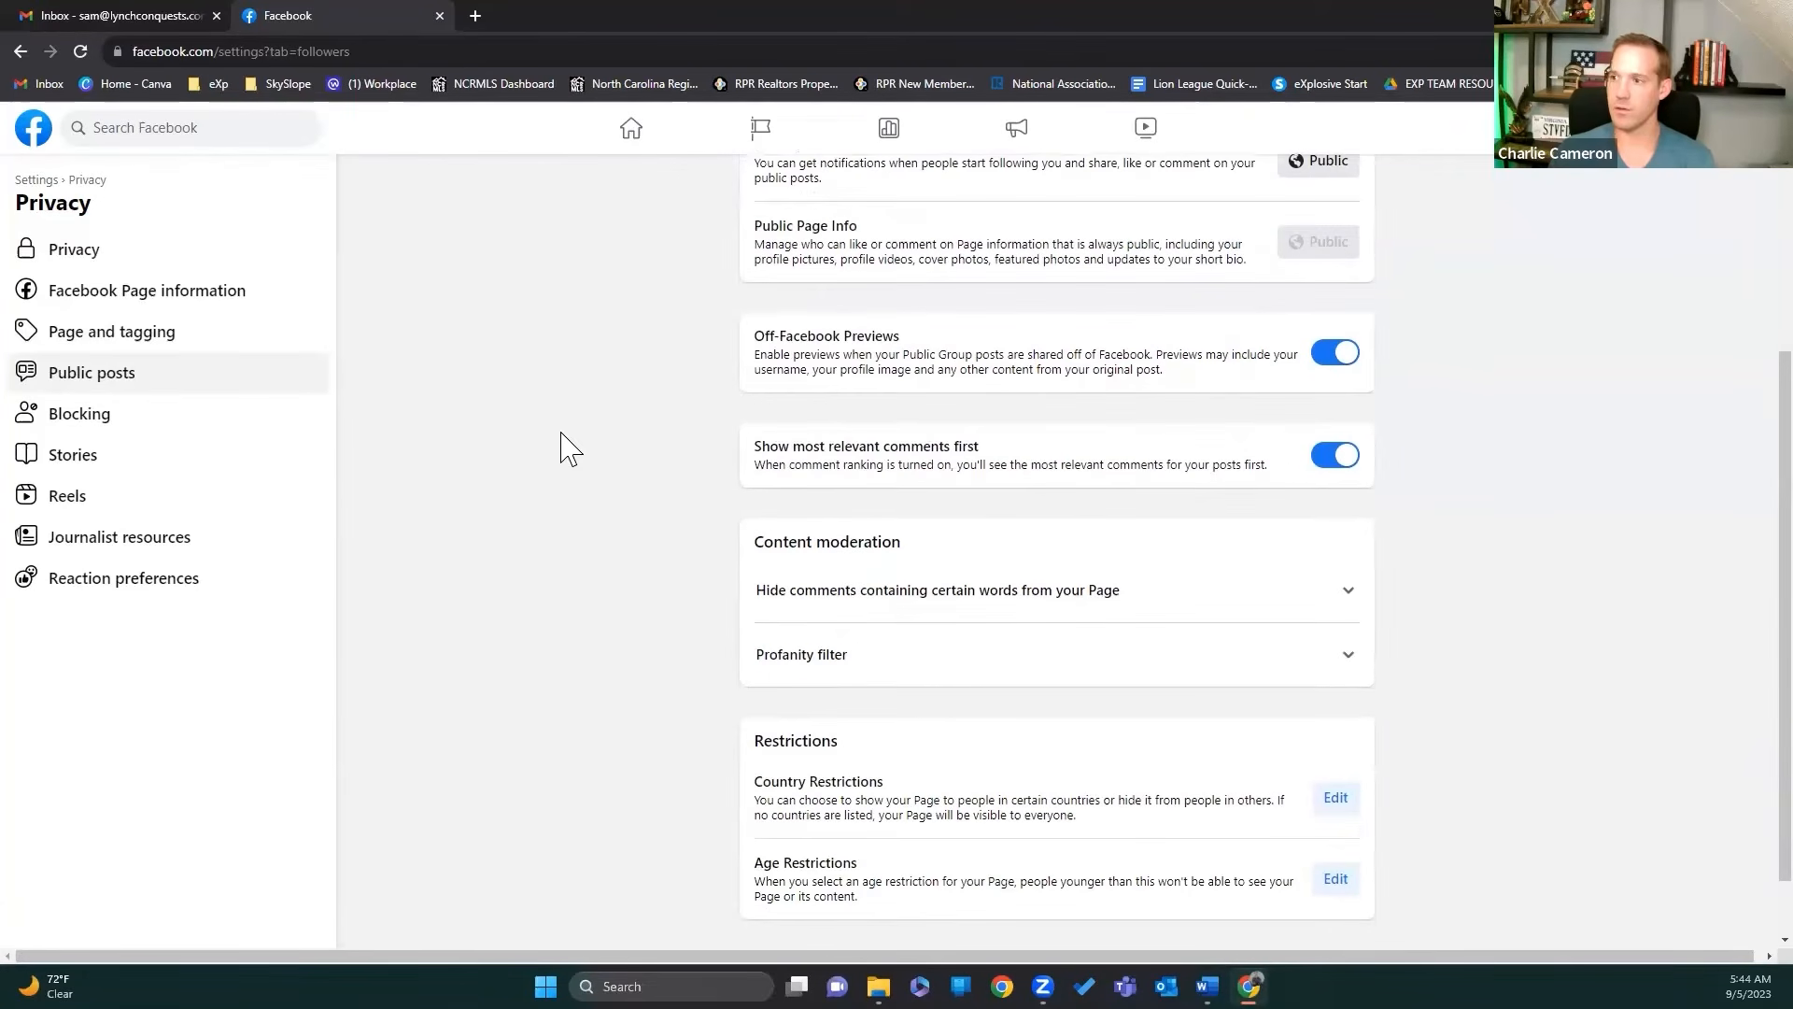
scroll(568, 449, "down", 1)
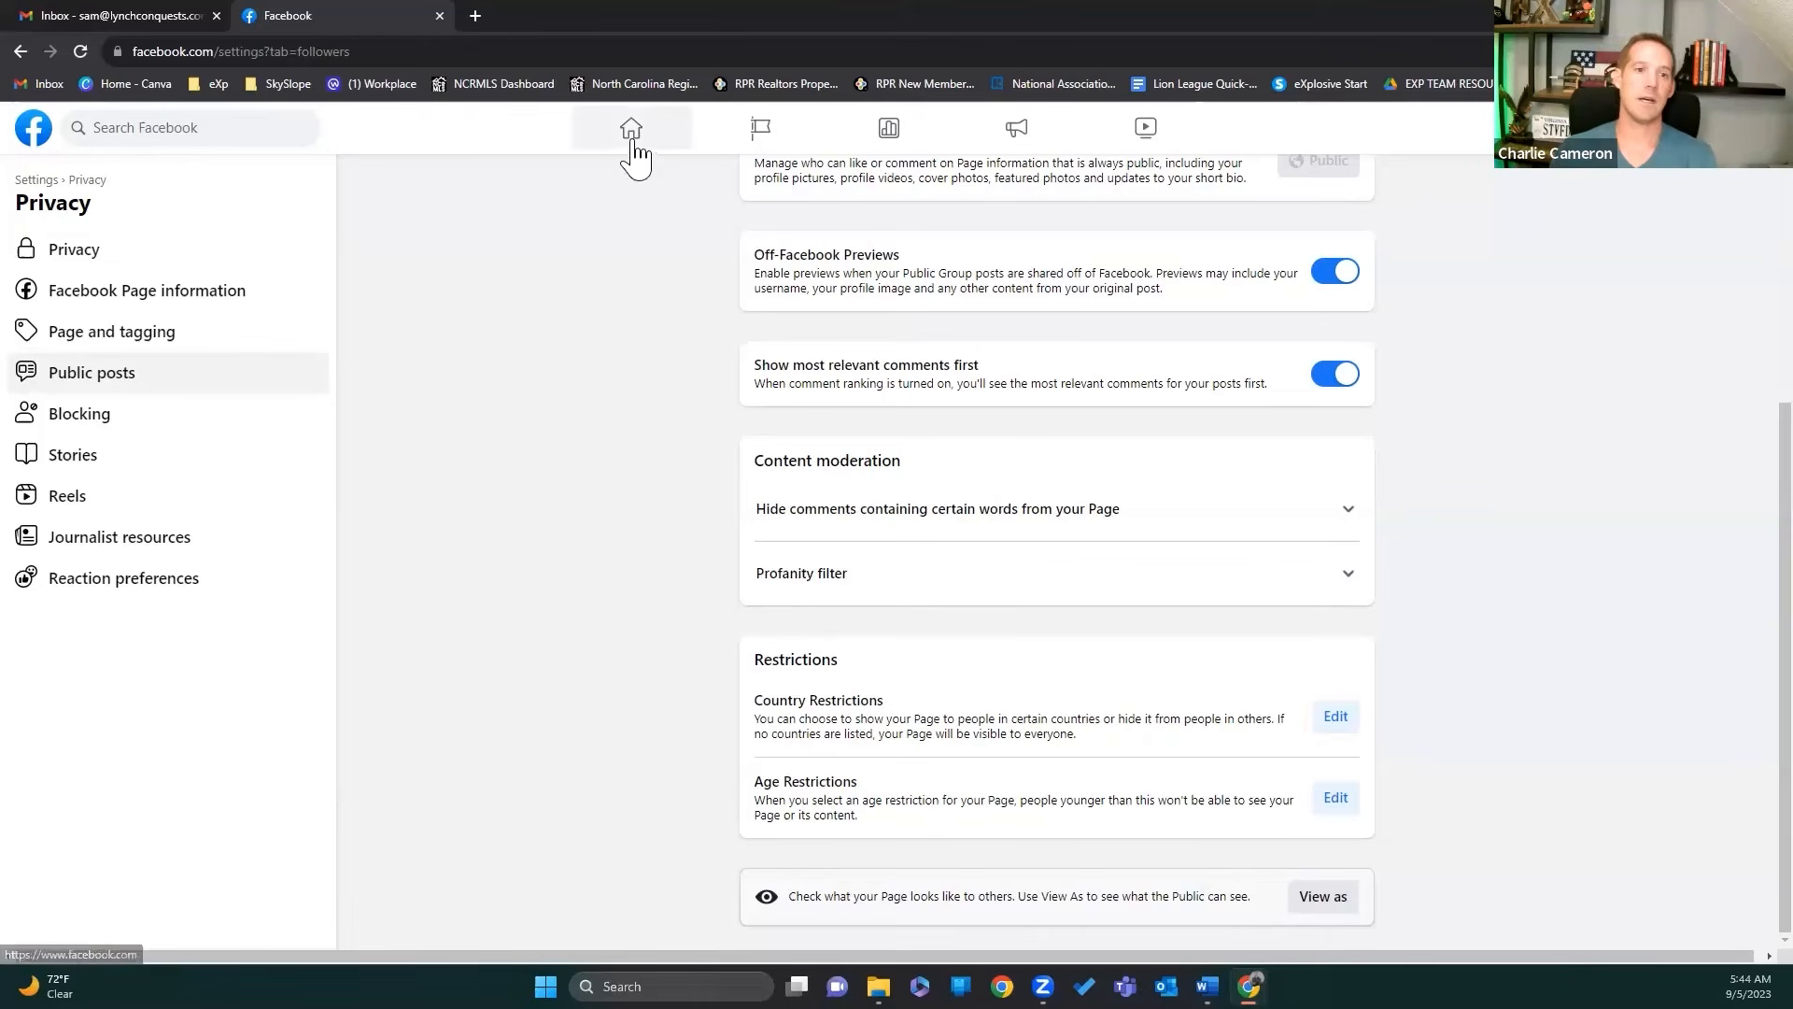
Step: View the realtor Page as visitors see it: cover banner, Intro details, posts and life events
left_click(1306, 904)
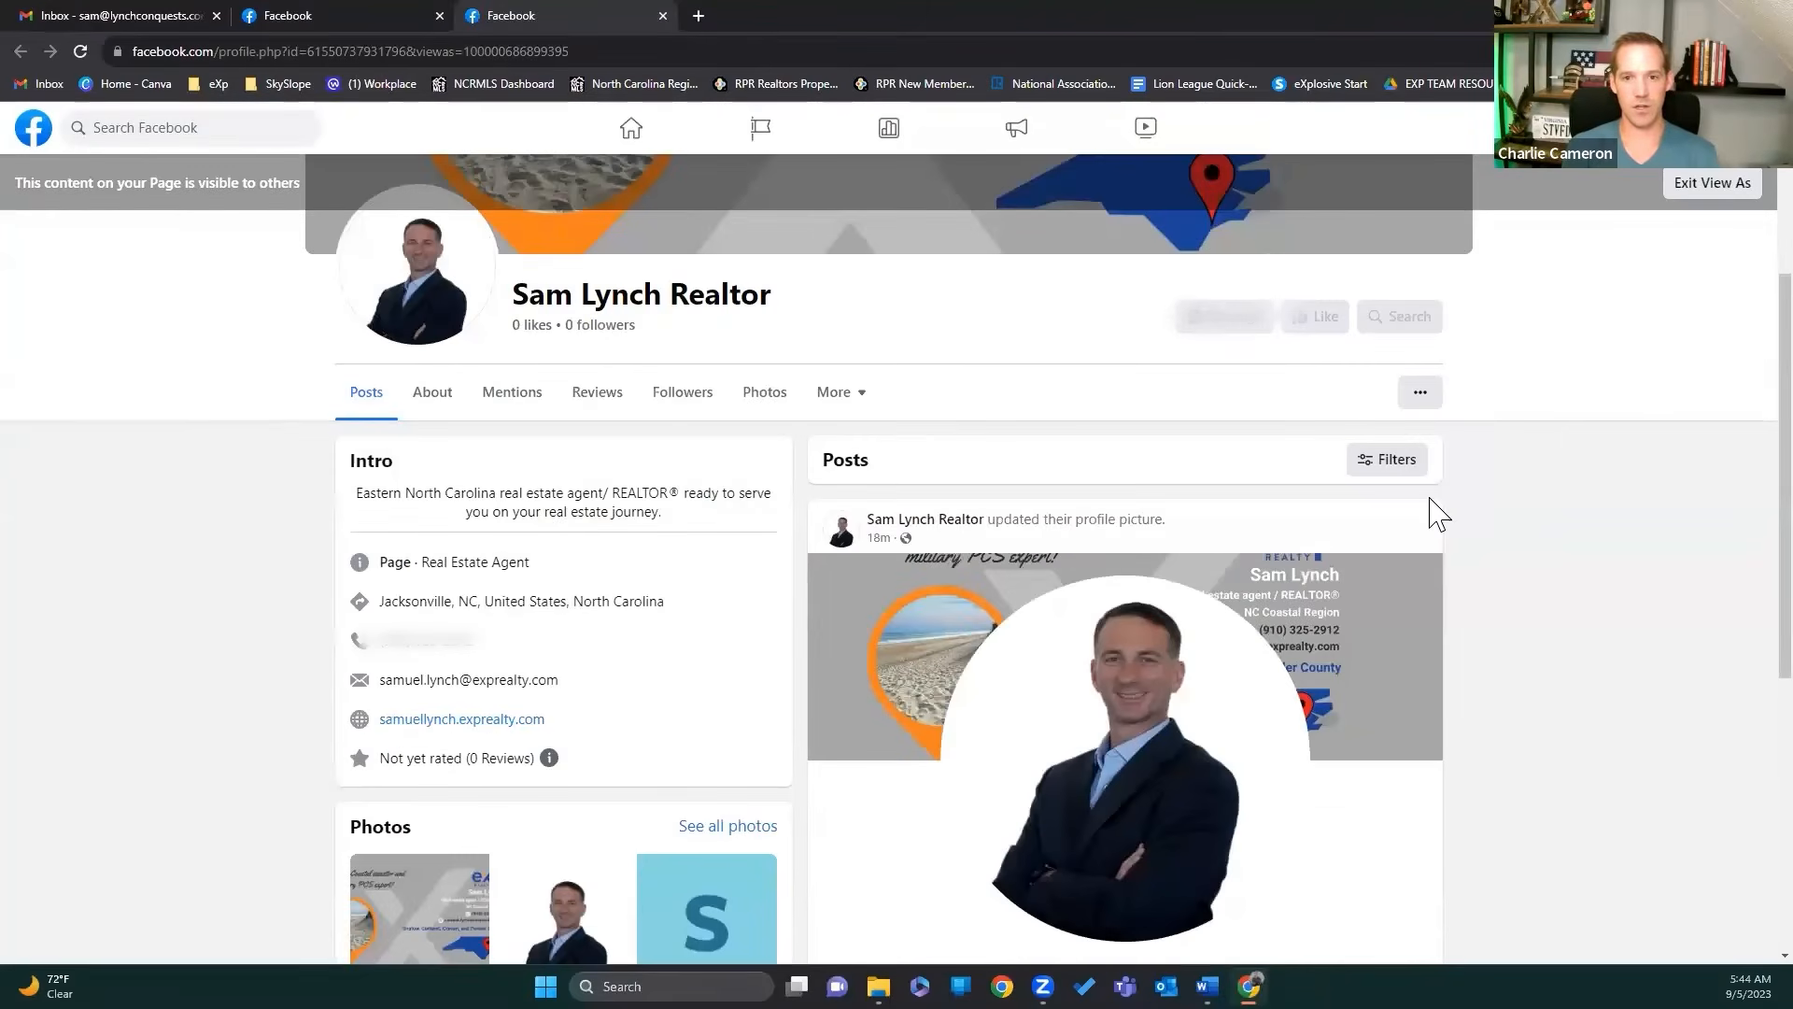
scroll(1437, 507, "up", 3)
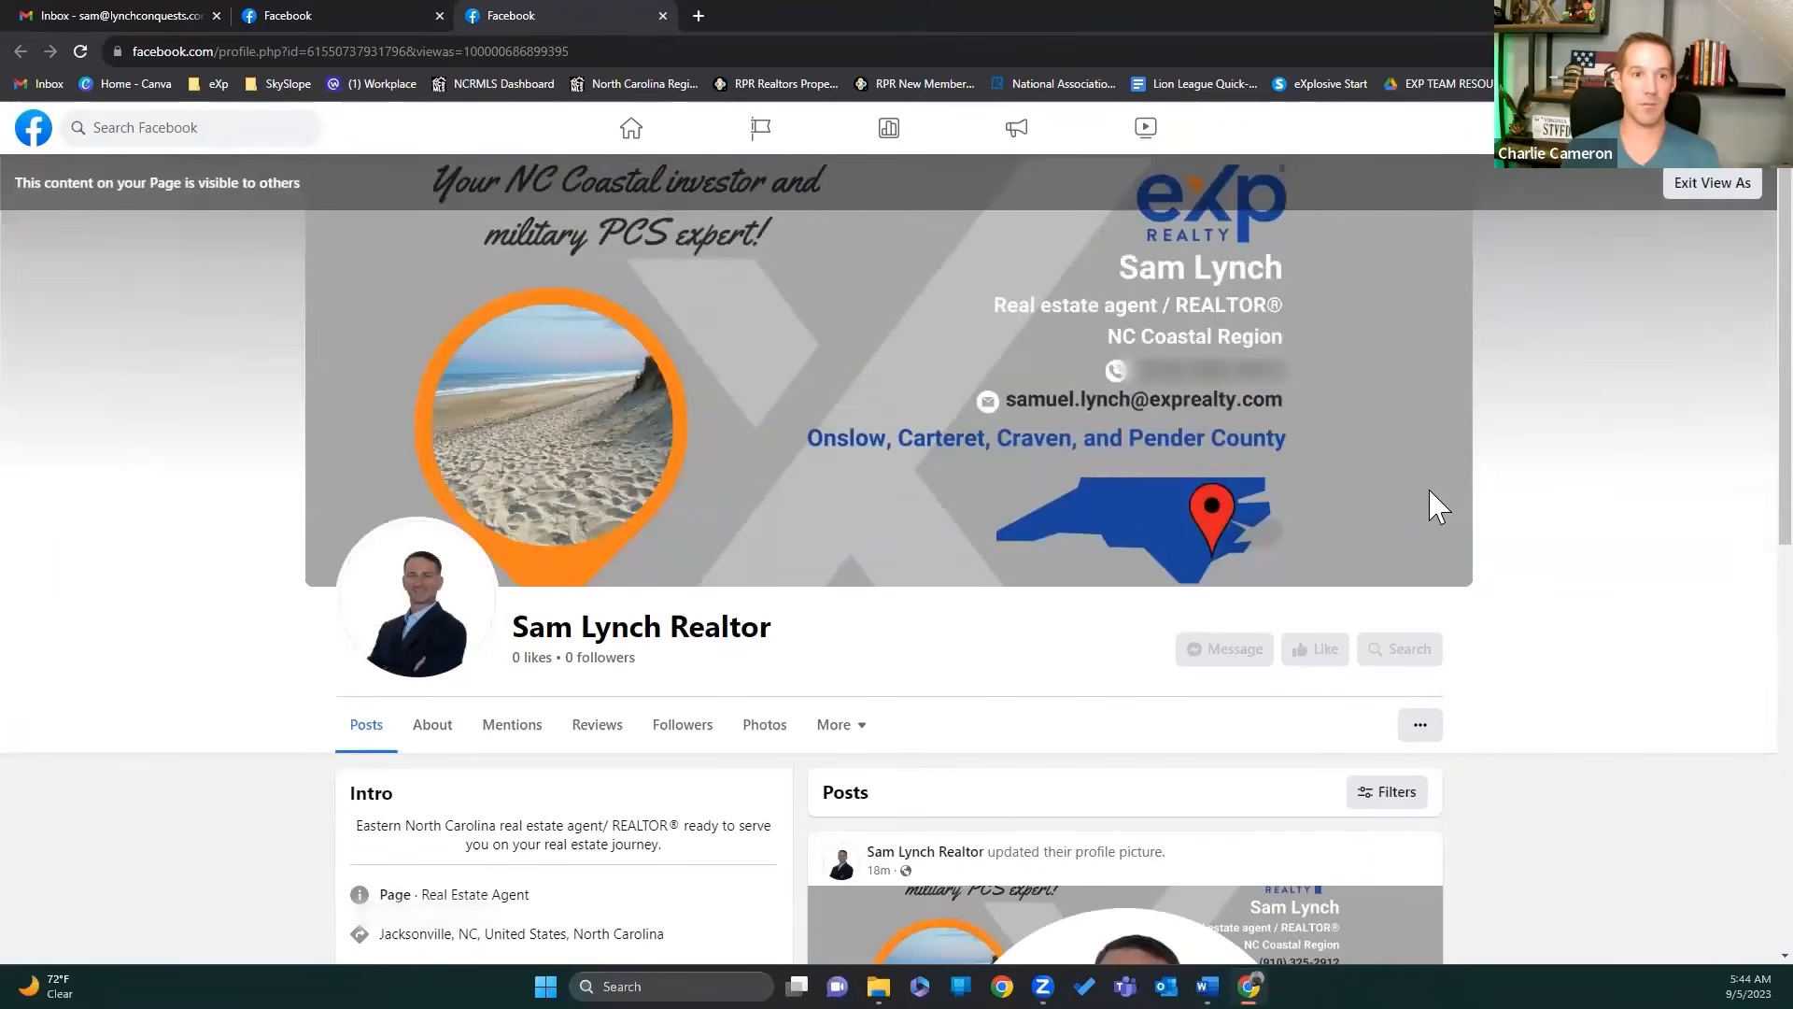
scroll(1437, 507, "down", 1)
scroll(1437, 507, "down", 4)
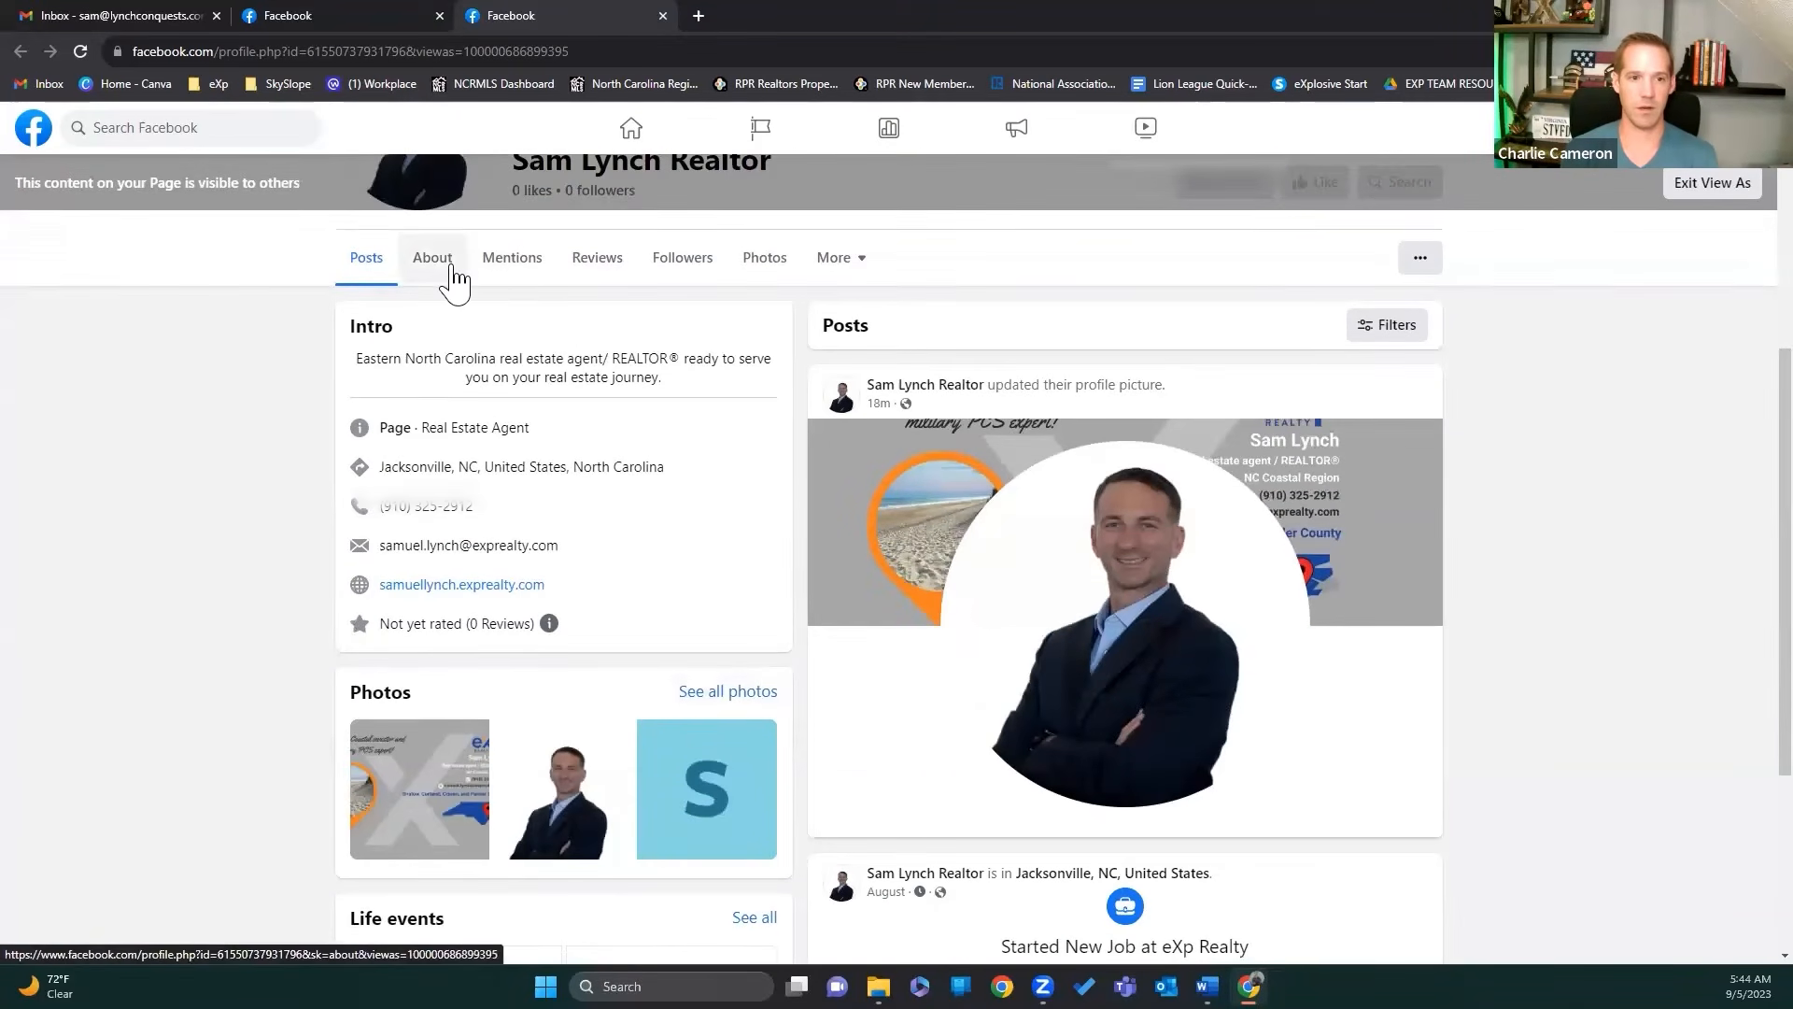
scroll(294, 469, "down", 3)
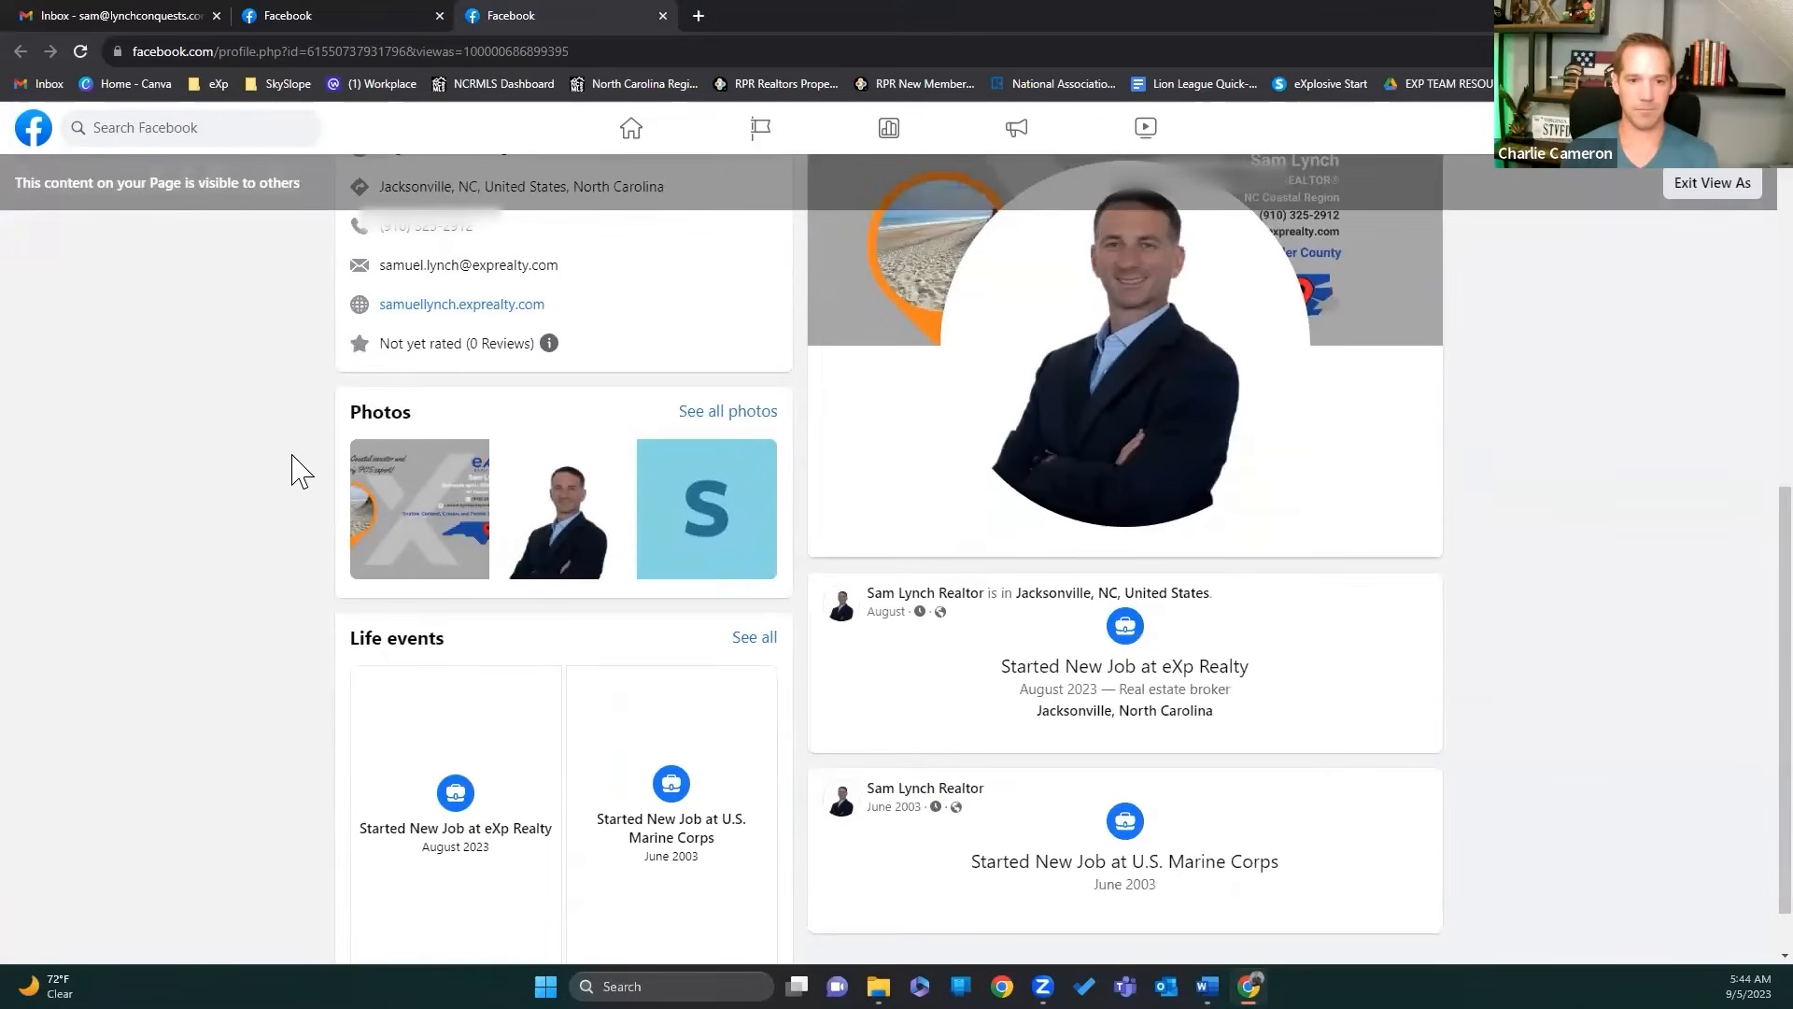
scroll(294, 469, "down", 1)
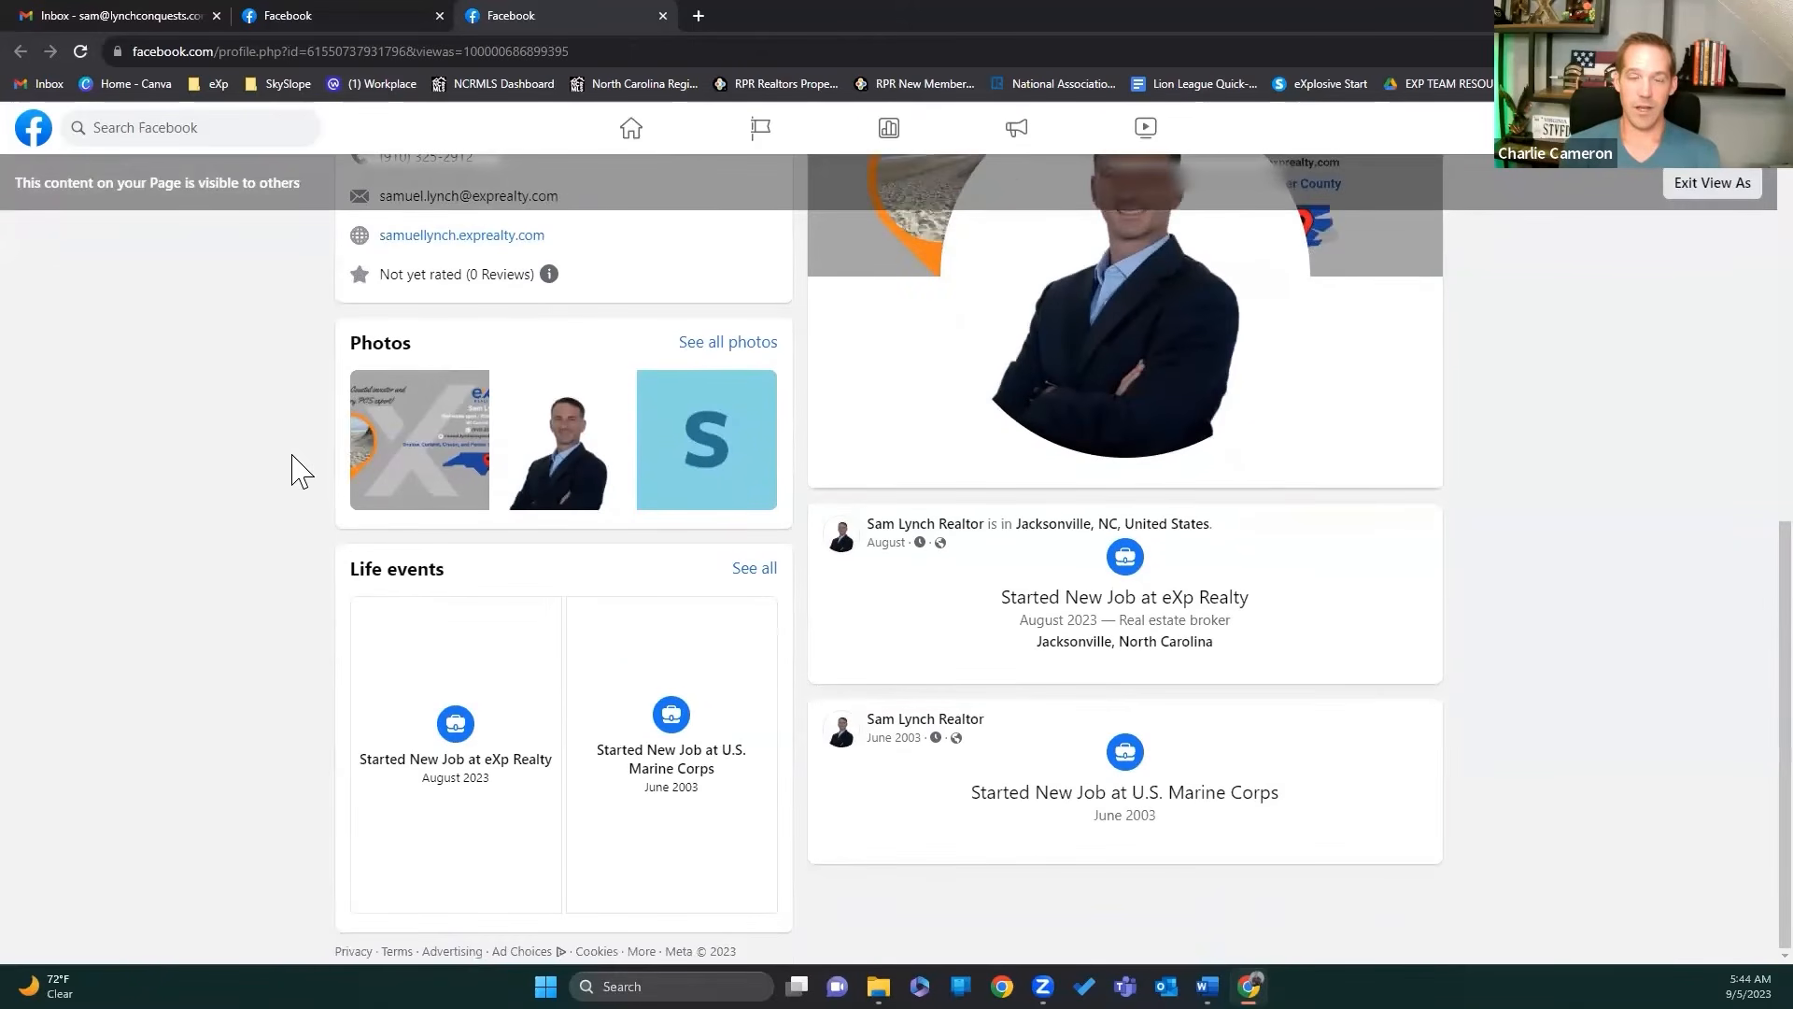
scroll(294, 469, "up", 15)
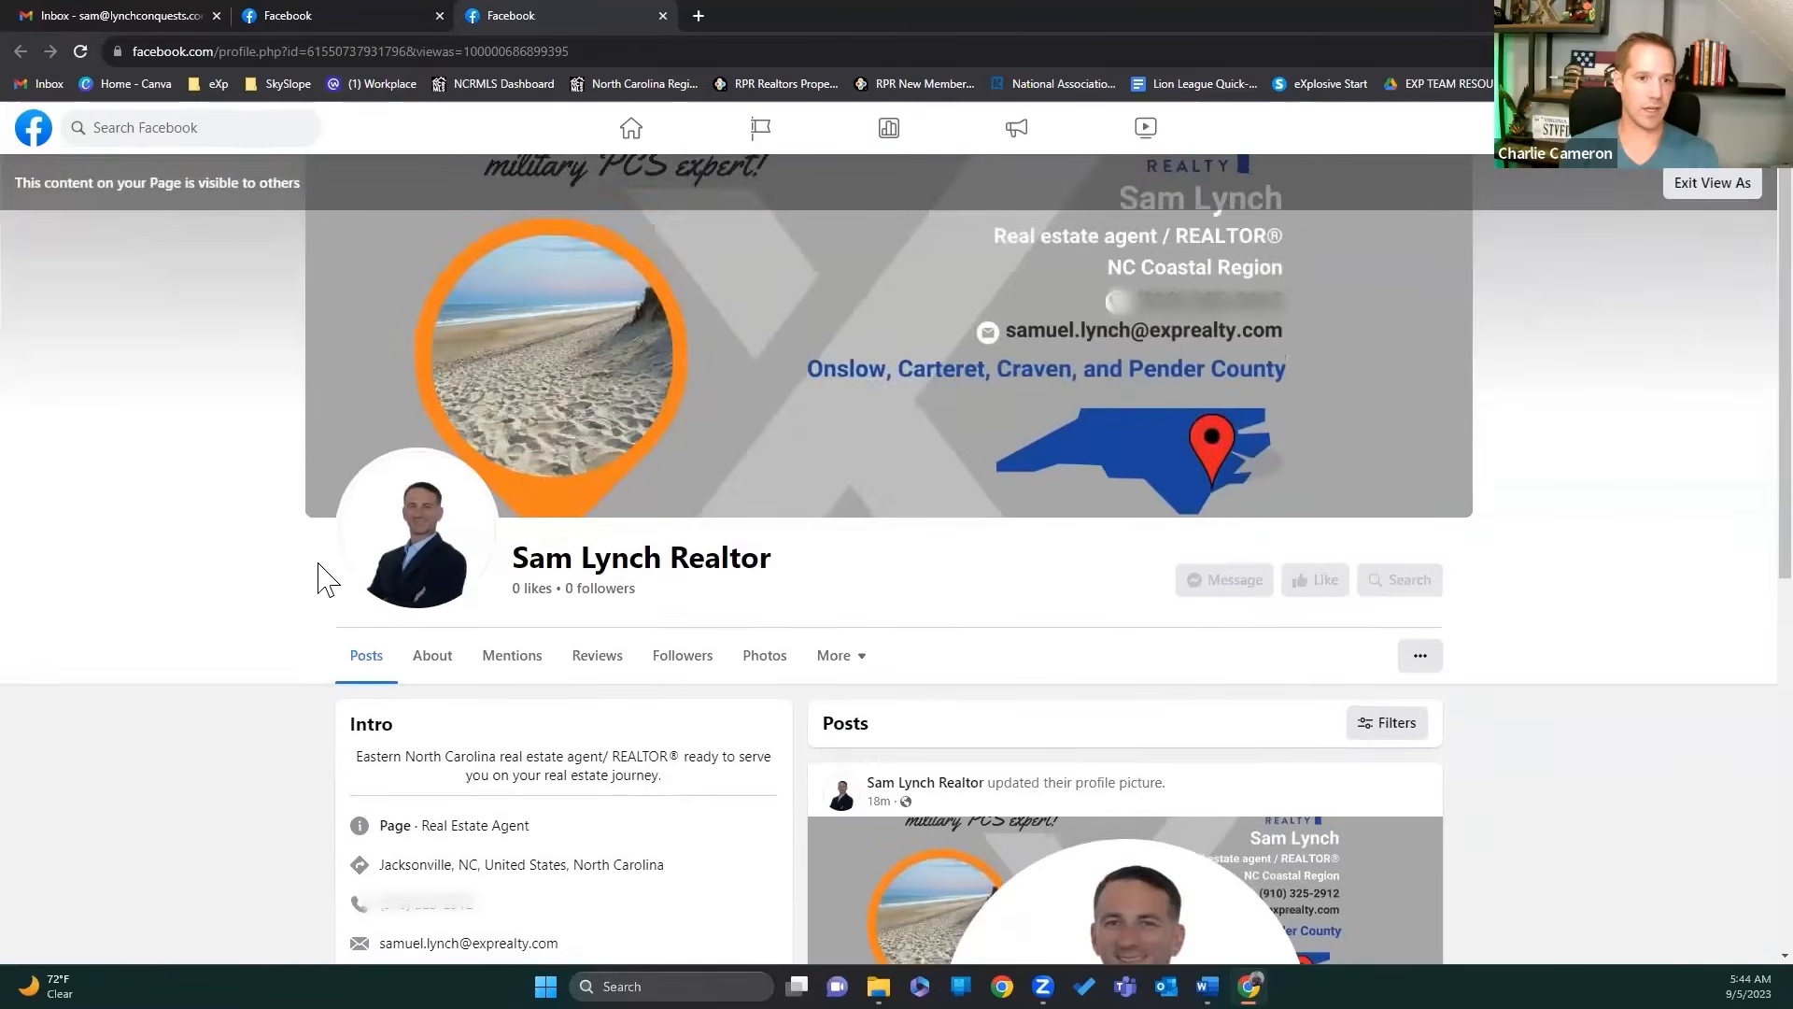
left_click(434, 665)
Step: Scroll the public About tab's Contact and basic info to check category, address, service area and e-mail
scroll(264, 626, "down", 2)
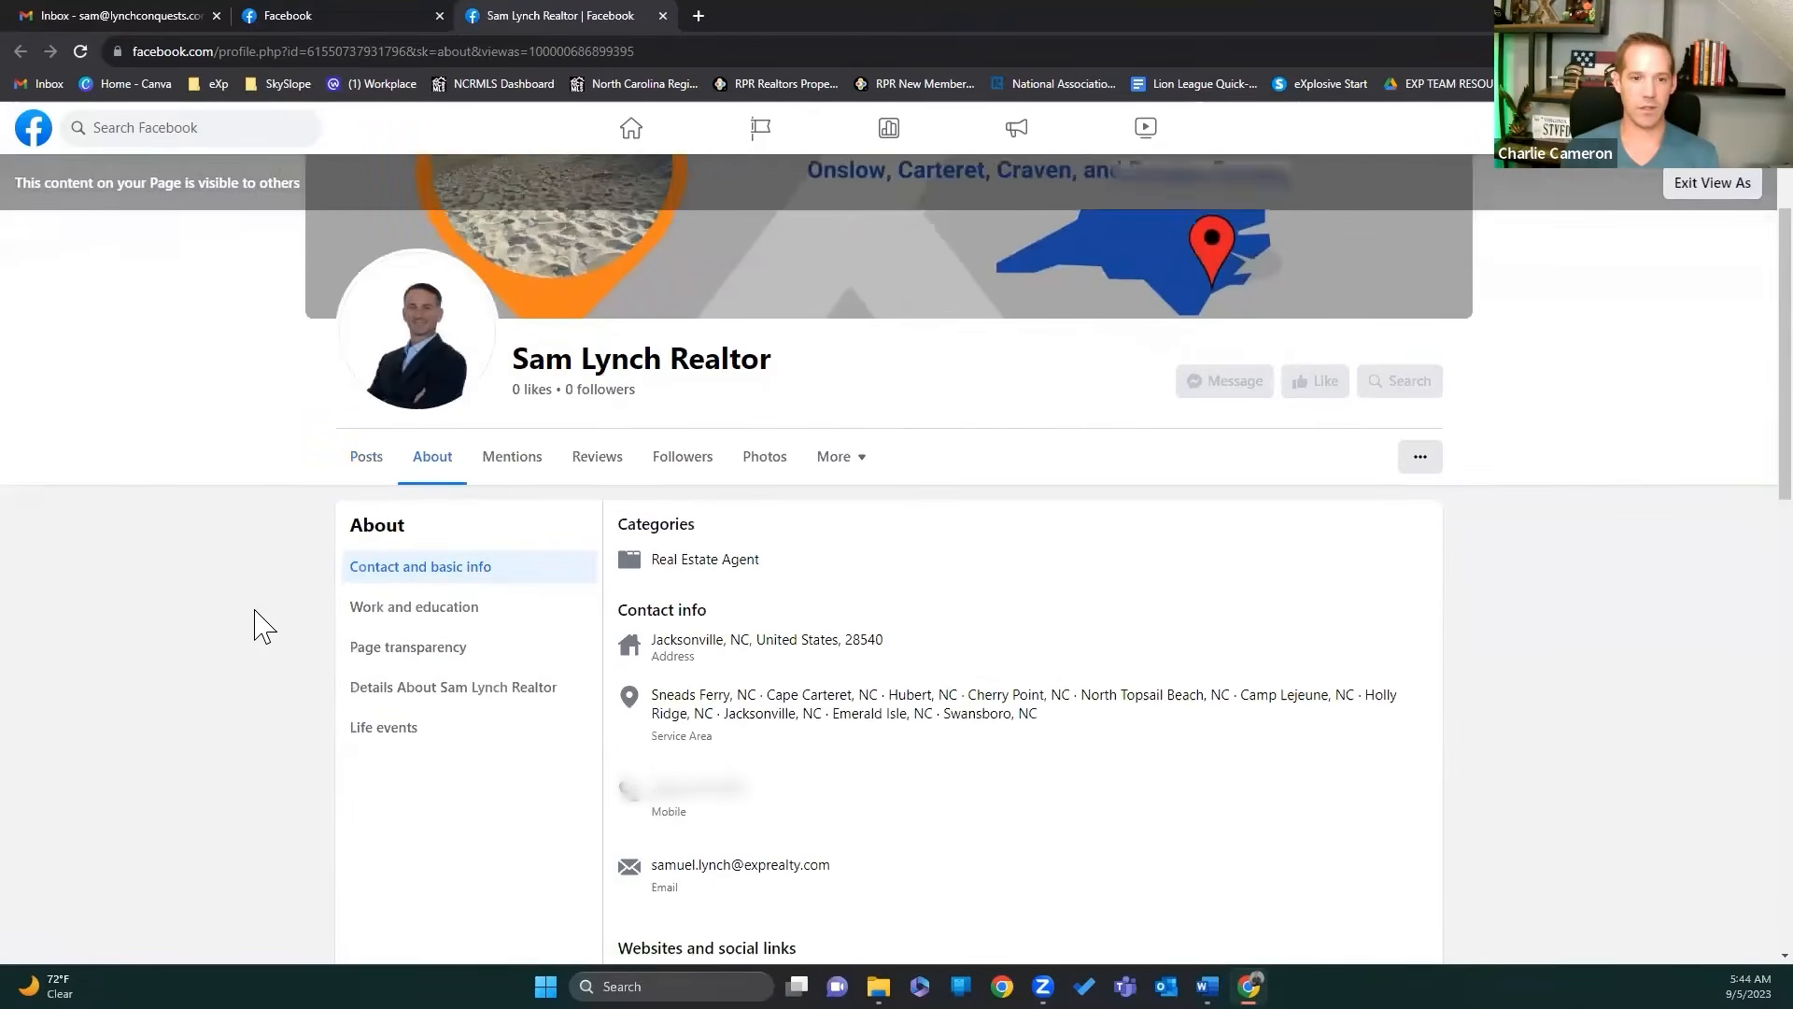